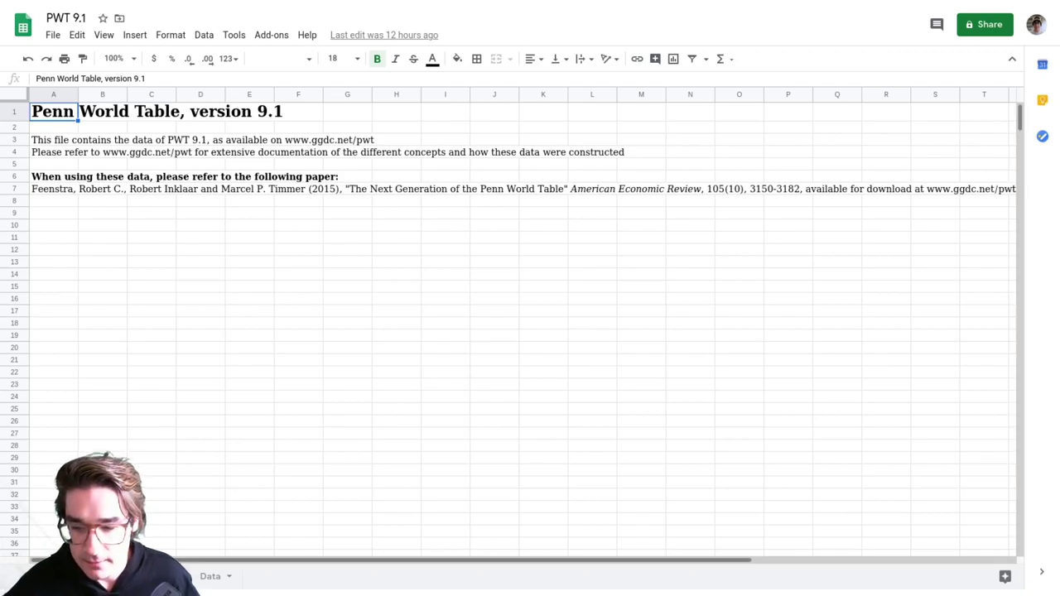
- Look through the Penn World Table title sheet and the sheet listing variable names and definitions
key("ctrl+shift+Page_Down")
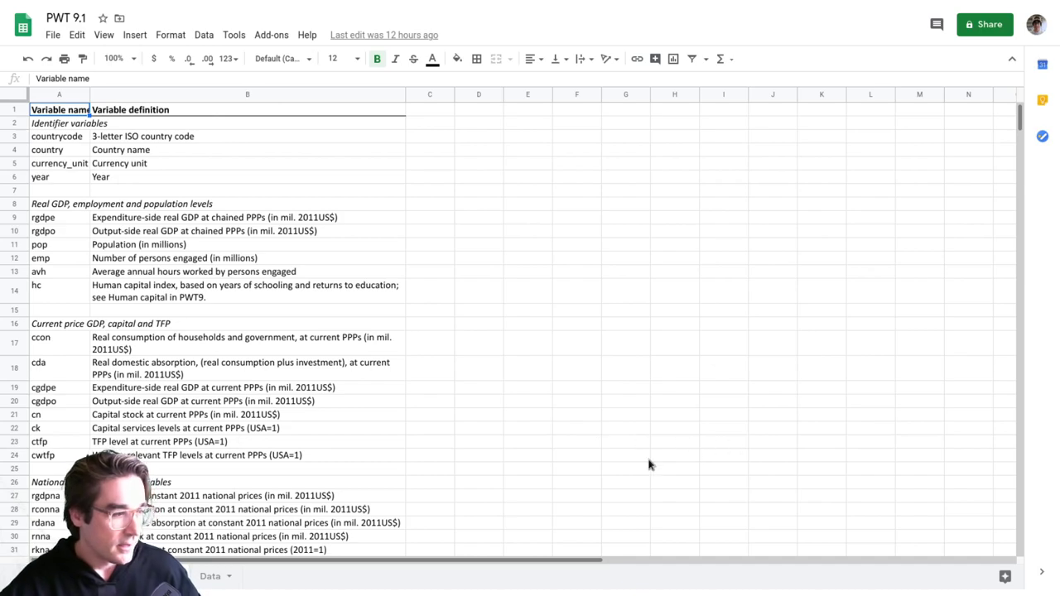
scroll(520, 389, "down", 1)
scroll(568, 366, "up", 1)
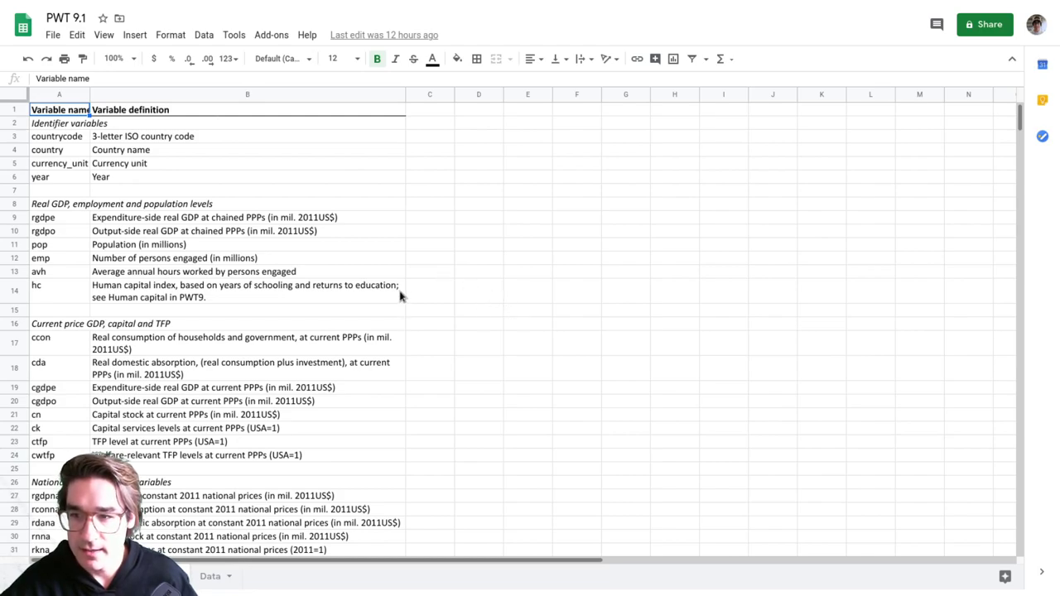
key("ctrl+shift+Page_Up")
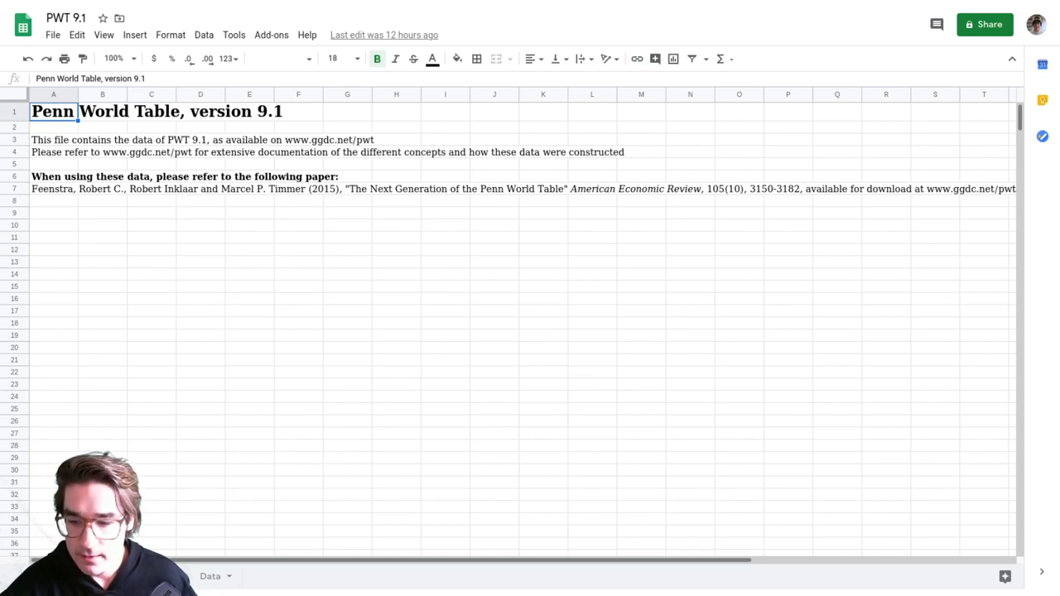
left_click(149, 576)
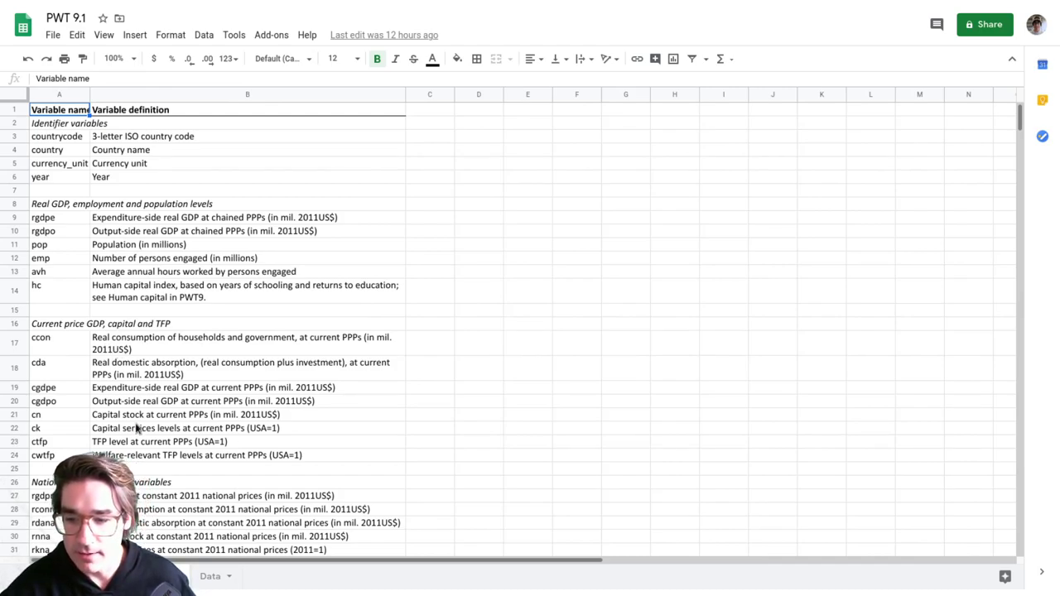
- Open the Data sheet and browse its country-year rows from Aruba down to Argentina
left_click(209, 577)
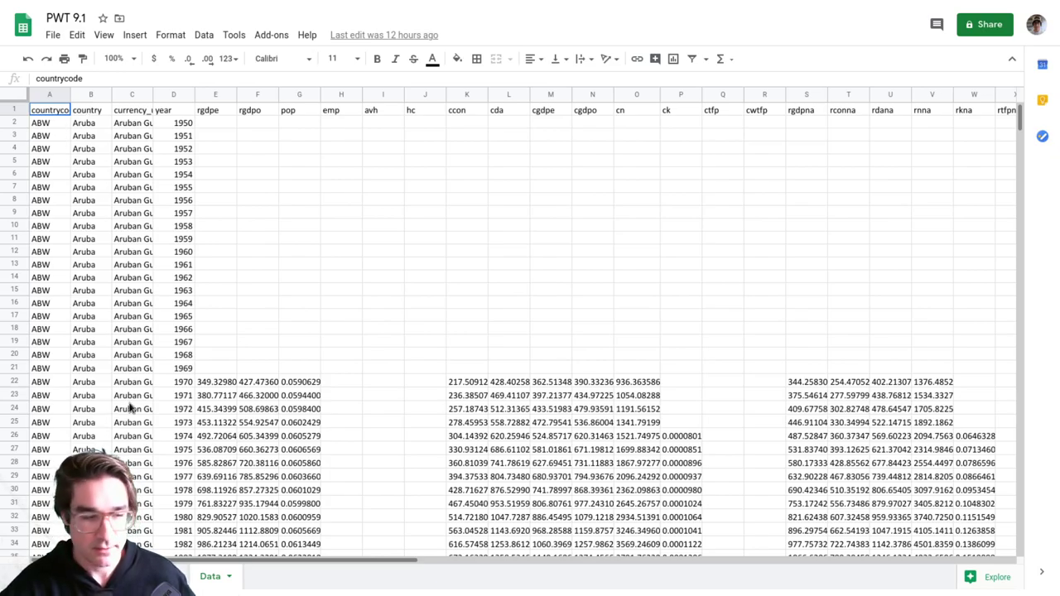
scroll(236, 409, "down", 20)
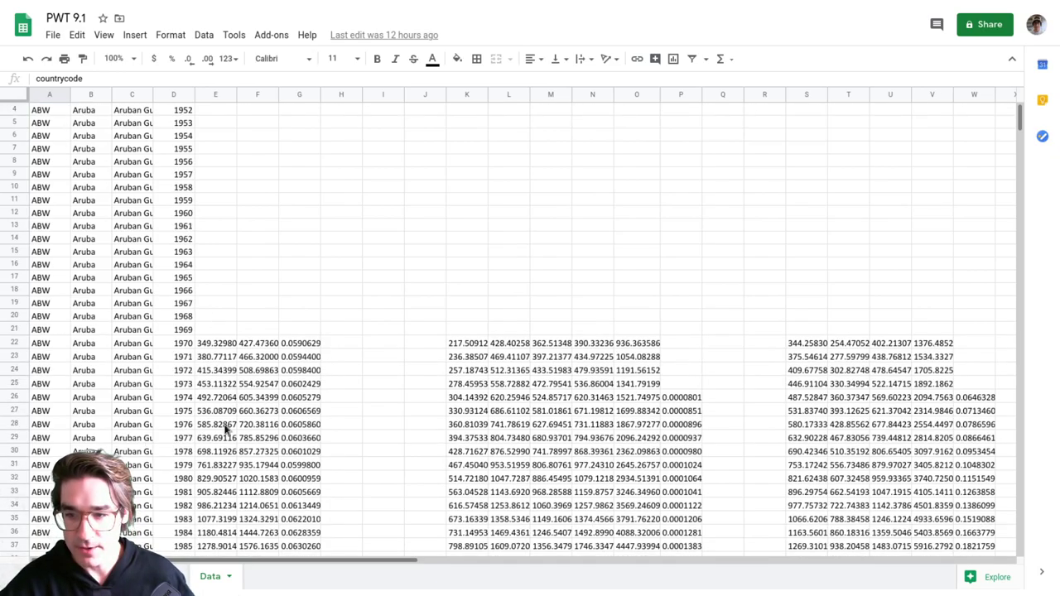
scroll(224, 420, "down", 20)
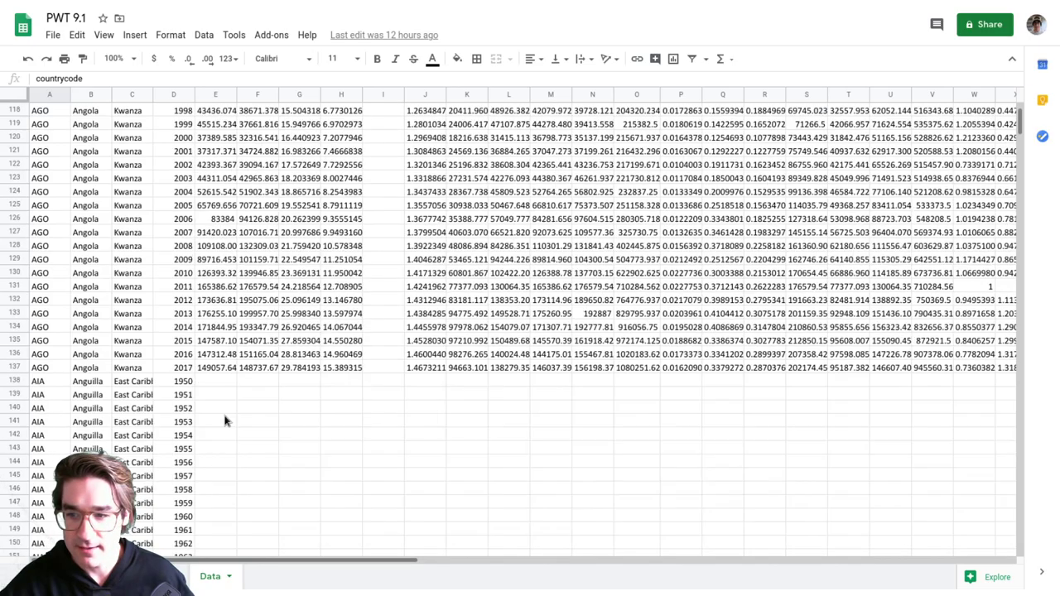
scroll(224, 418, "down", 20)
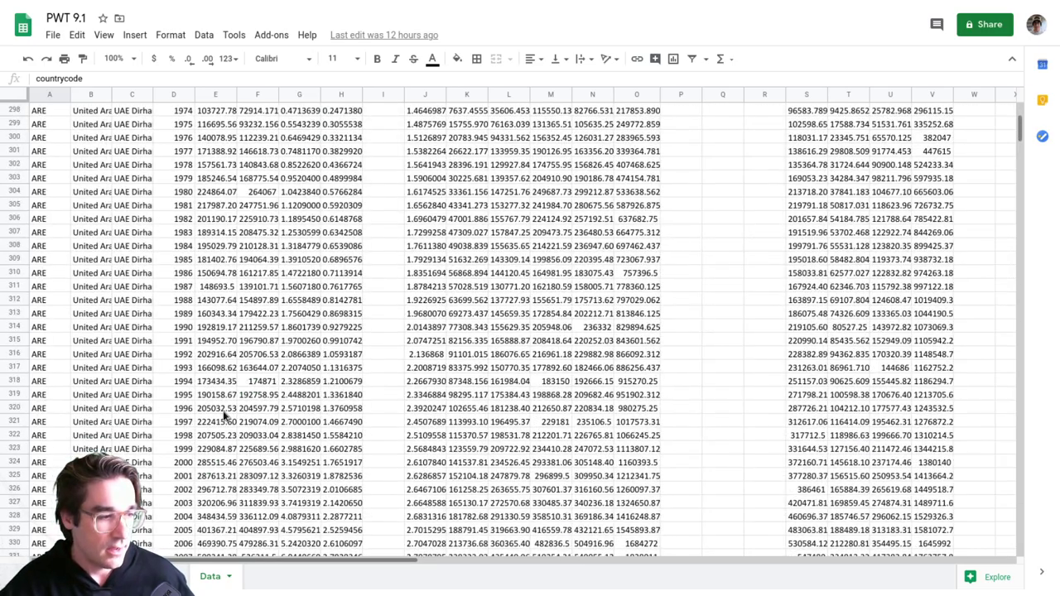
scroll(225, 419, "down", 4)
scroll(224, 418, "up", 9)
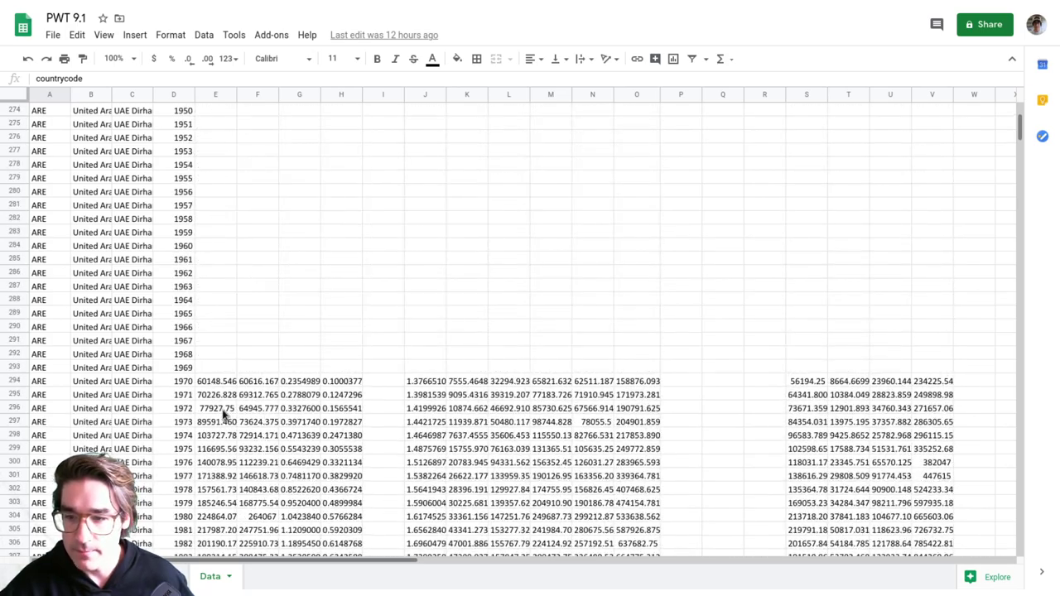
scroll(224, 419, "up", 4)
scroll(222, 410, "down", 17)
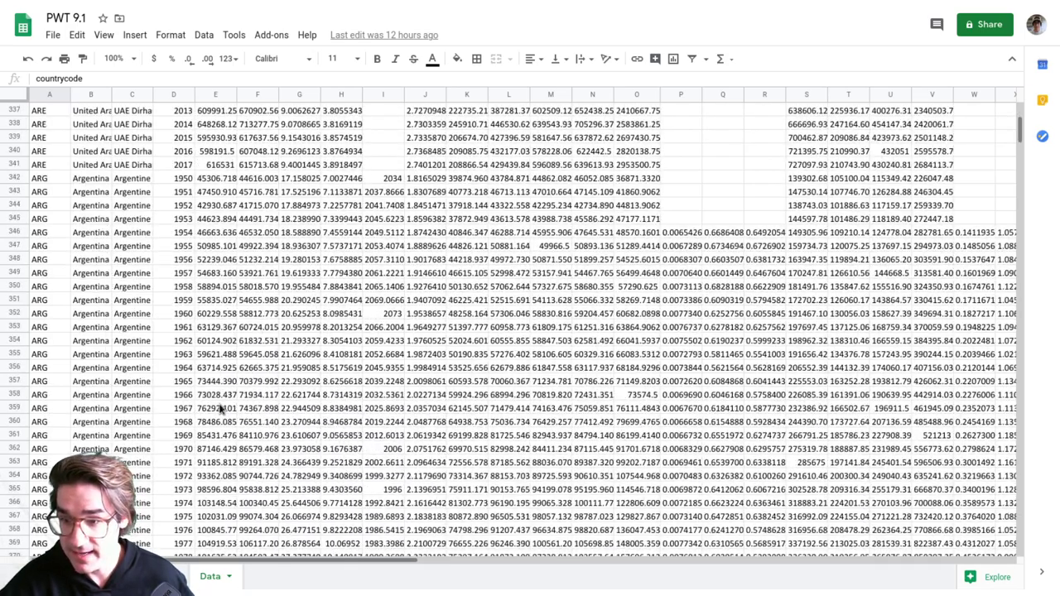
- Examine the Data rows where the United Arab Emirates series ends and the Argentina series begins
scroll(222, 409, "up", 1)
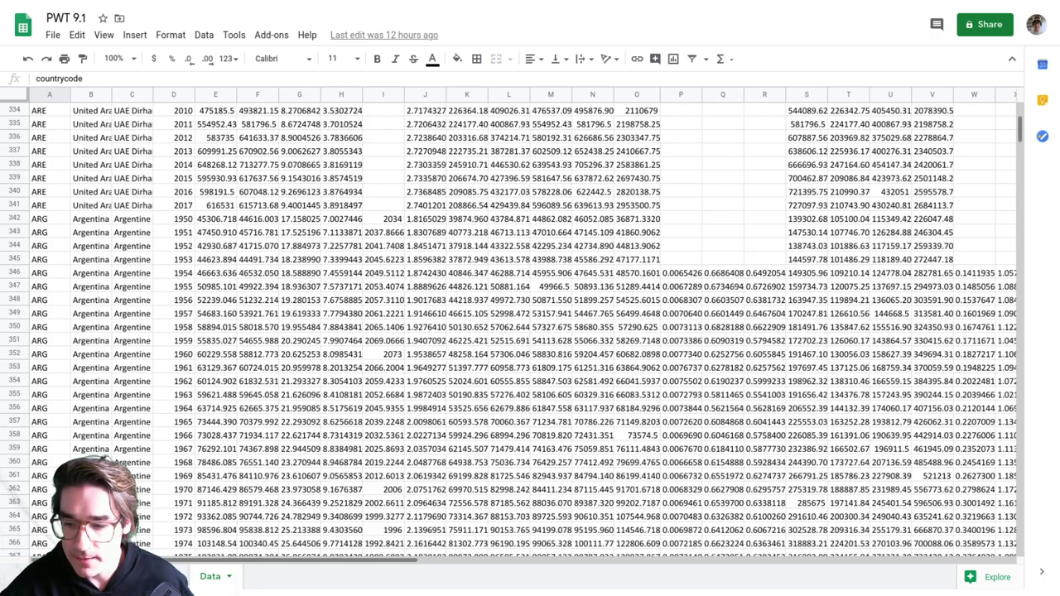
scroll(262, 425, "down", 6)
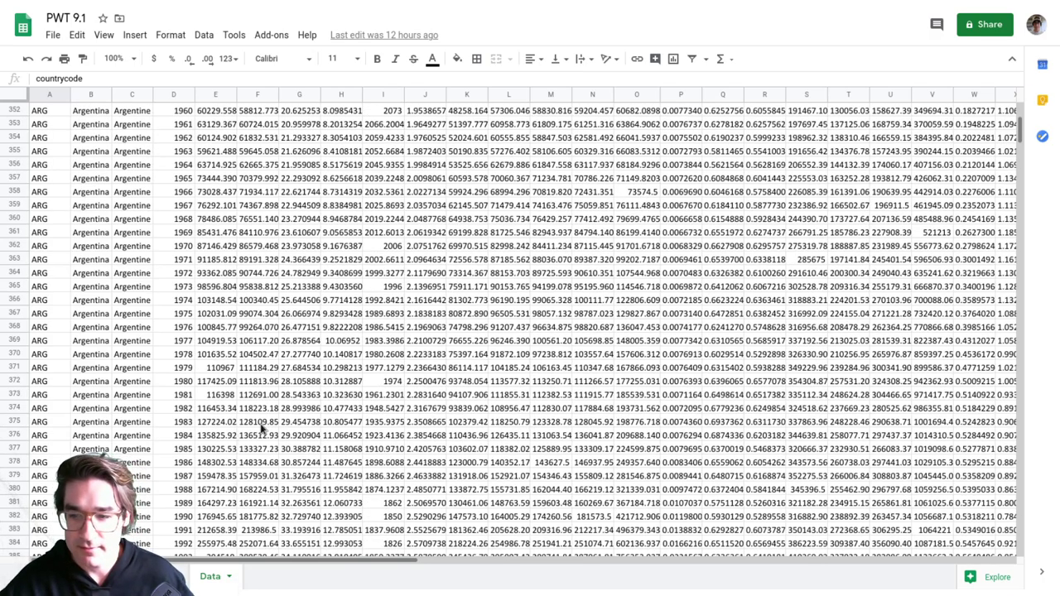
scroll(262, 425, "up", 4)
scroll(262, 424, "up", 6)
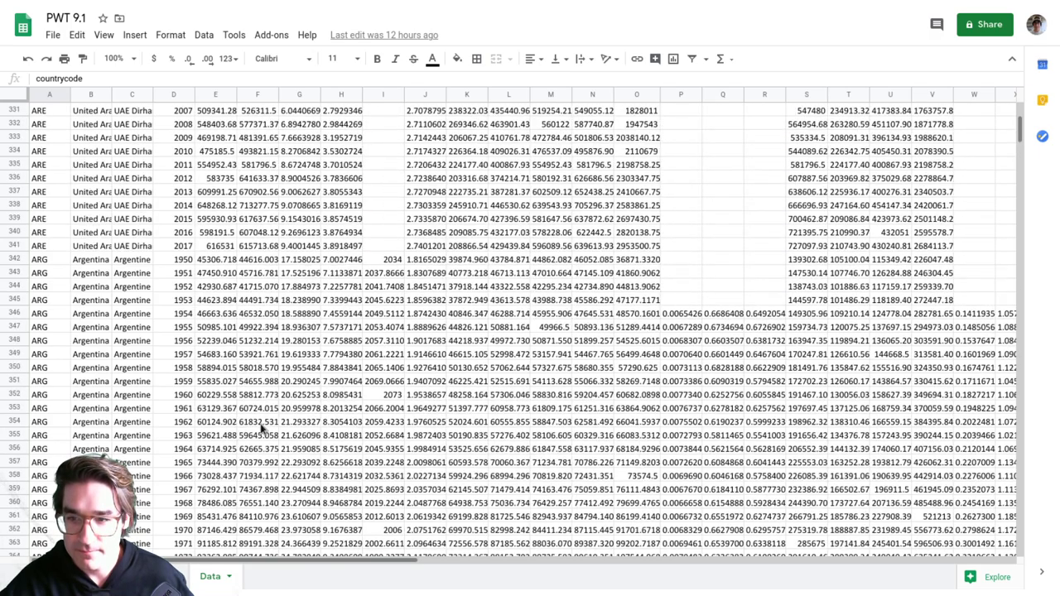
scroll(262, 425, "down", 10)
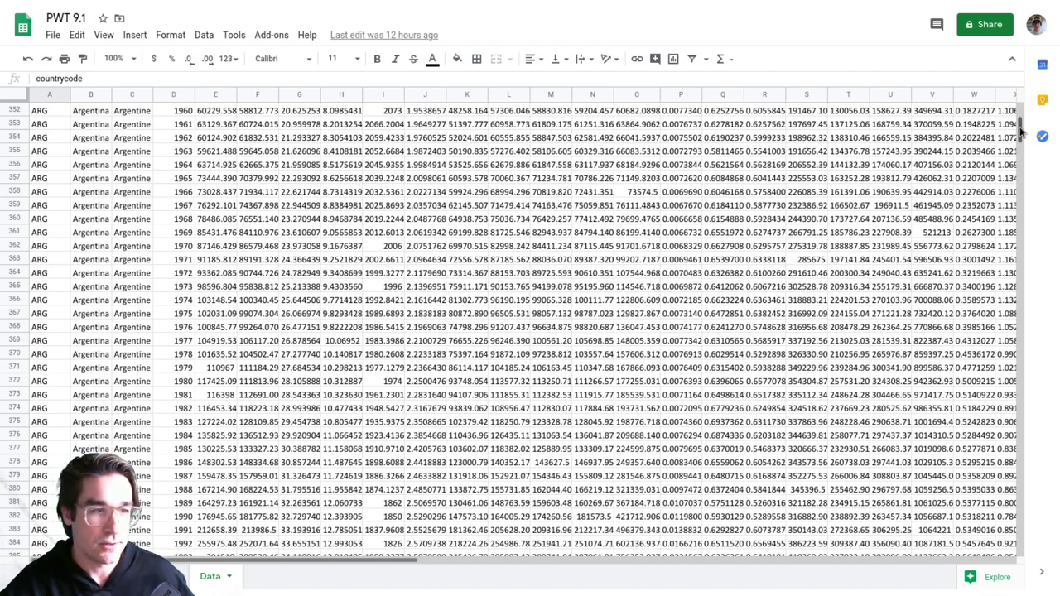
- Return to the start of the Data sheet and inspect the country code, country, currency and year cells of the first Aruba row
left_click_drag(1022, 129, 1018, 97)
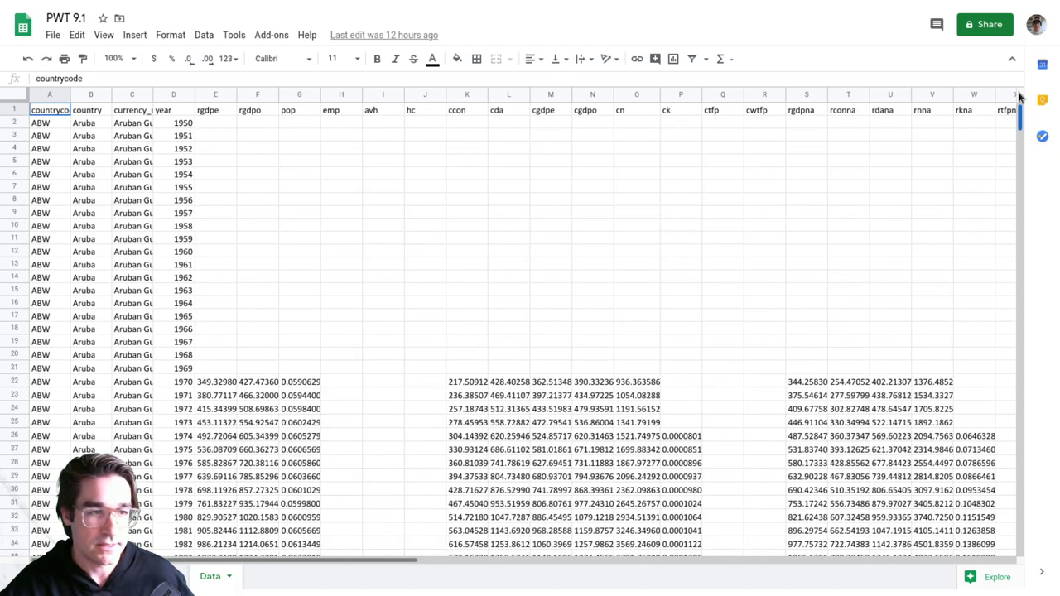
left_click(47, 125)
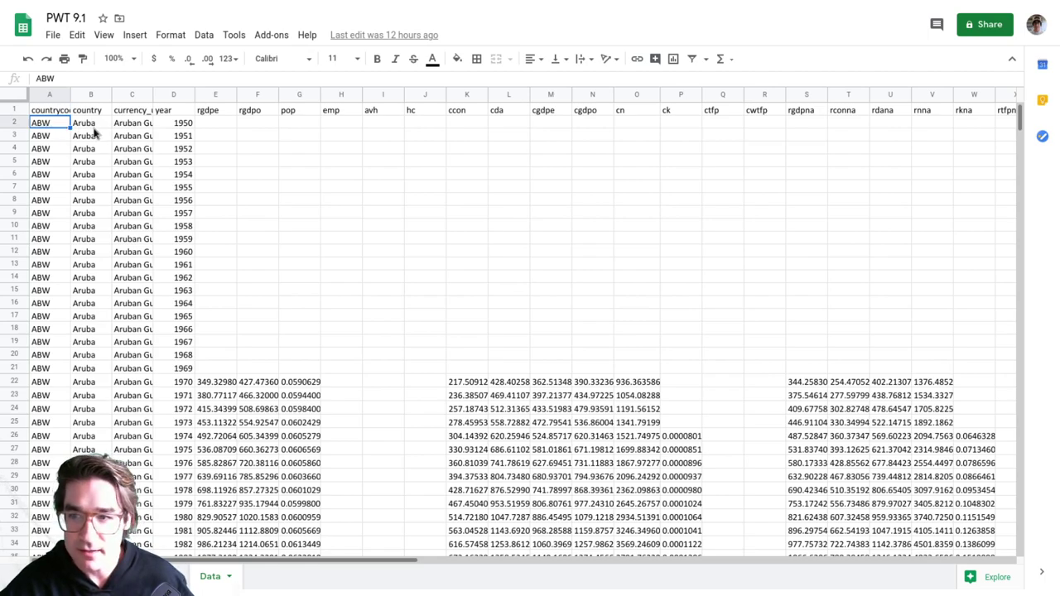
left_click(86, 124)
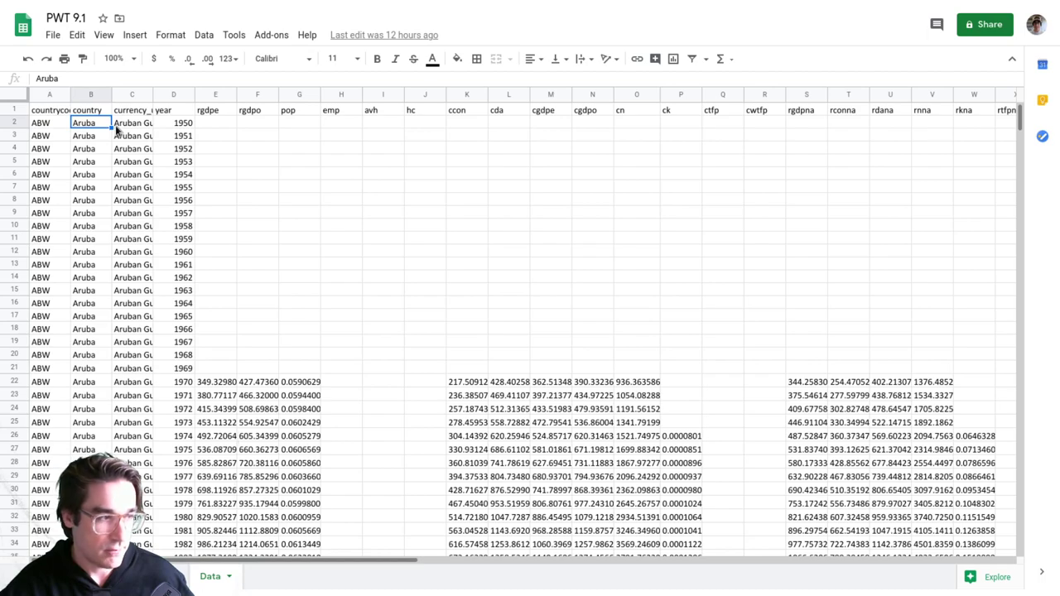
left_click(120, 124)
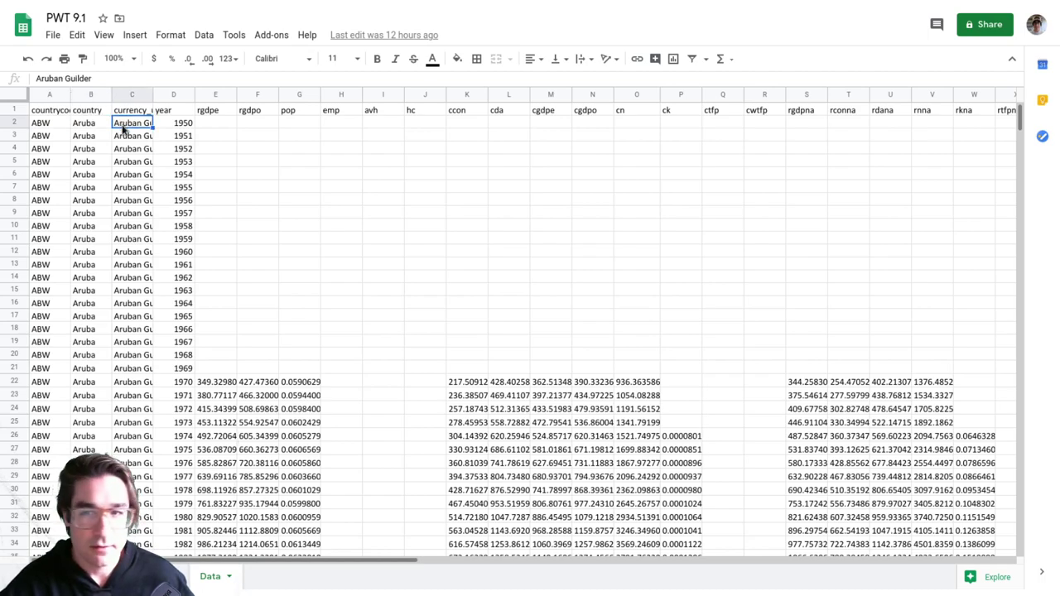
left_click(177, 125)
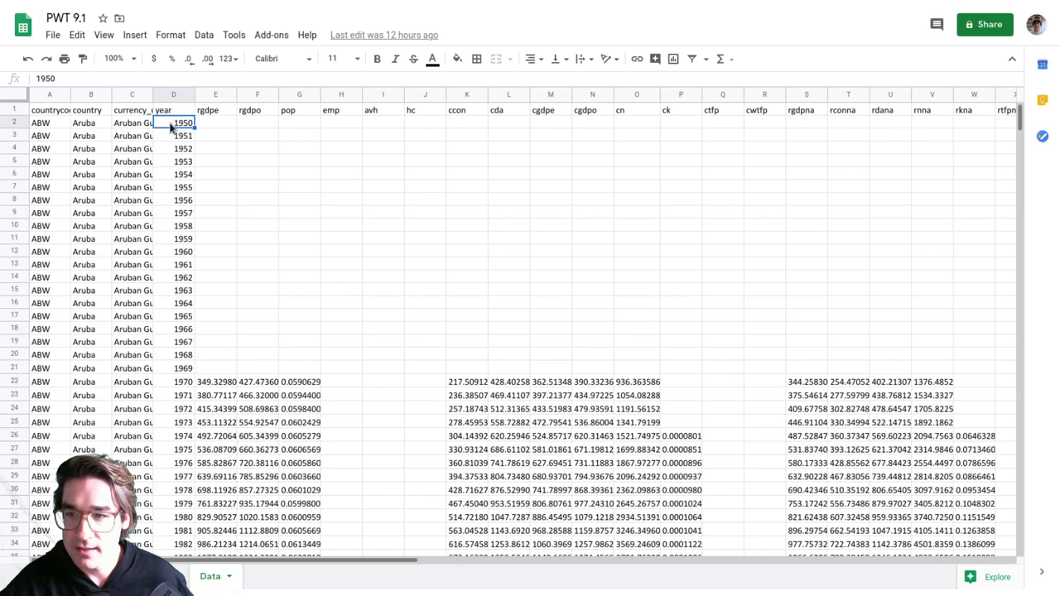
left_click(91, 126, "ctrl")
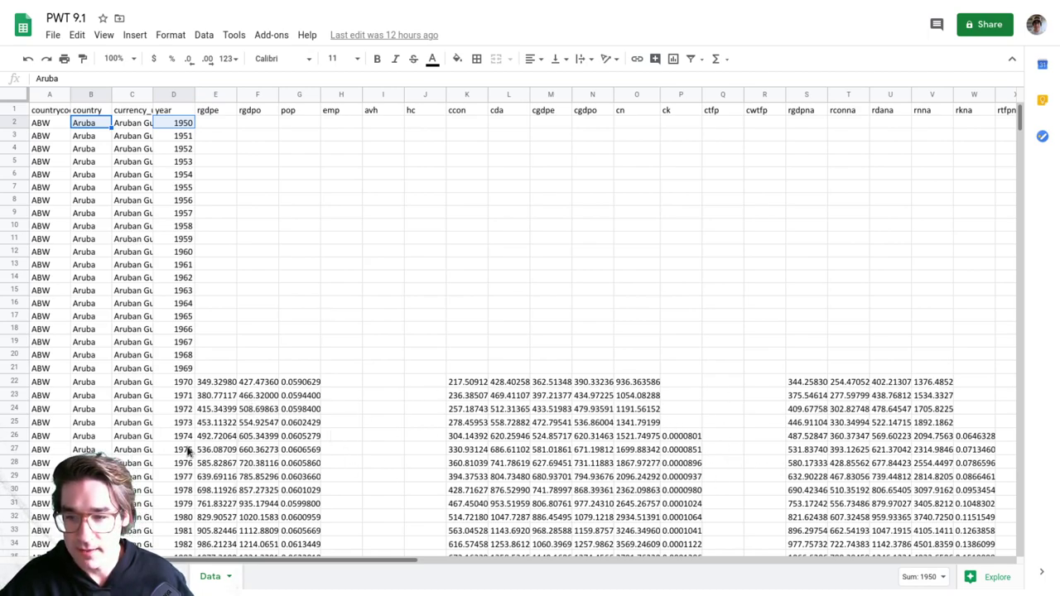
- Inspect Aruba's blank 1950–1969 block in E2:S21 and compare it with the figures starting in 1970
mouse_move(221, 130)
left_mouse_down()
mouse_move(261, 334)
mouse_move(383, 368)
left_mouse_up()
left_click_drag(492, 353, 810, 370)
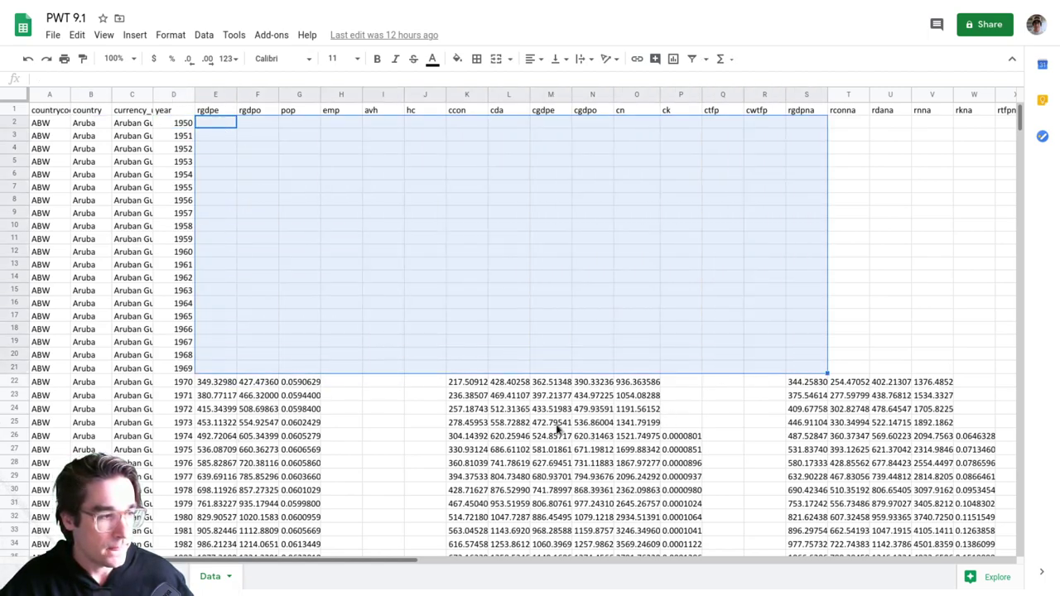
left_click(216, 385)
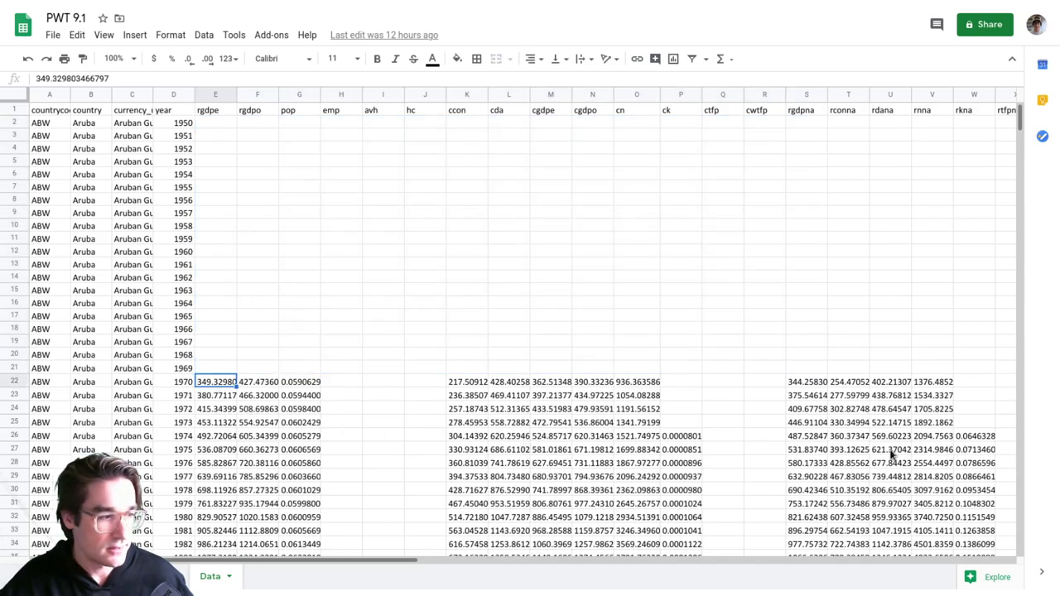
scroll(750, 454, "down", 3)
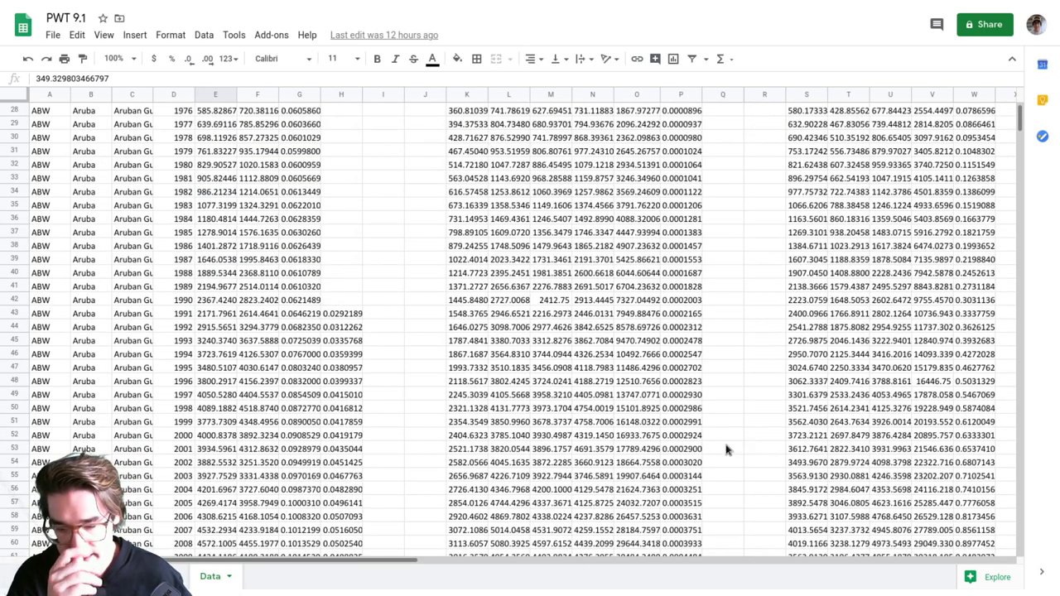
scroll(726, 450, "up", 3)
left_click(219, 124)
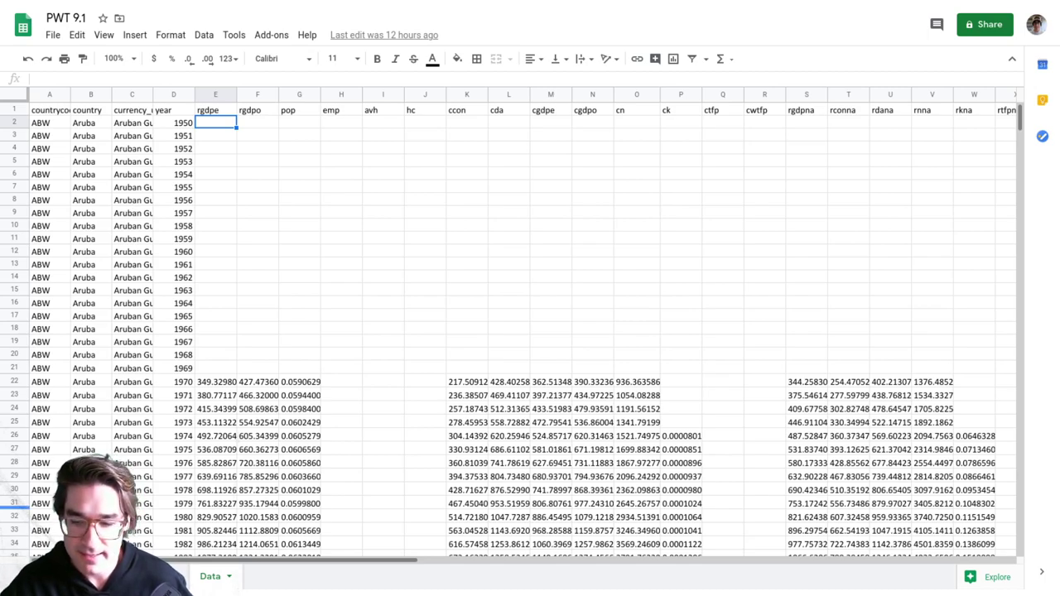
- Open the variable definitions sheet and review the real GDP entries rgdpe and rgdpo
left_click(149, 576)
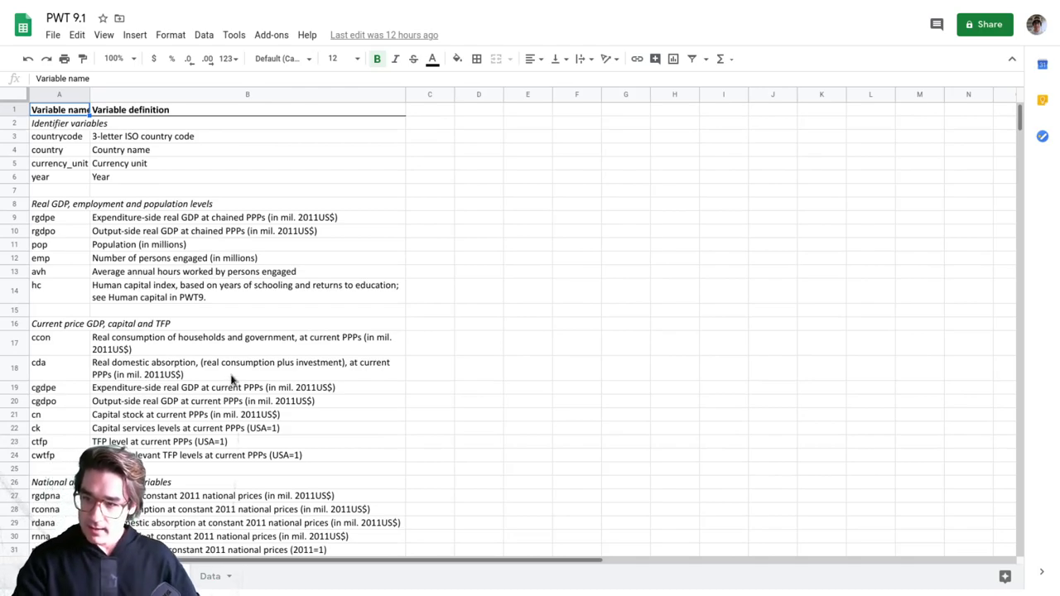
left_click(61, 207)
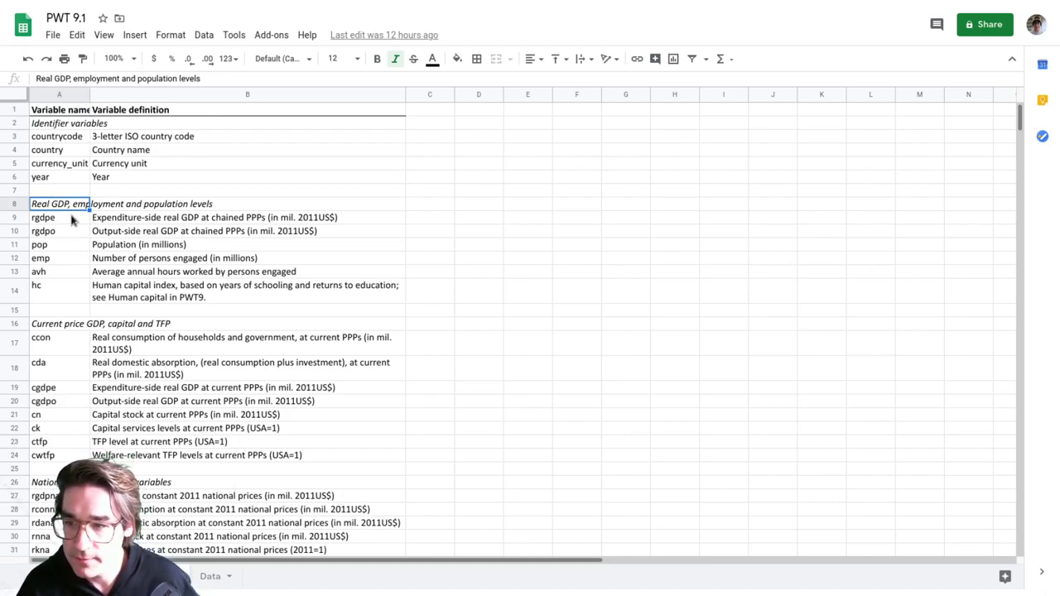
left_click(71, 219)
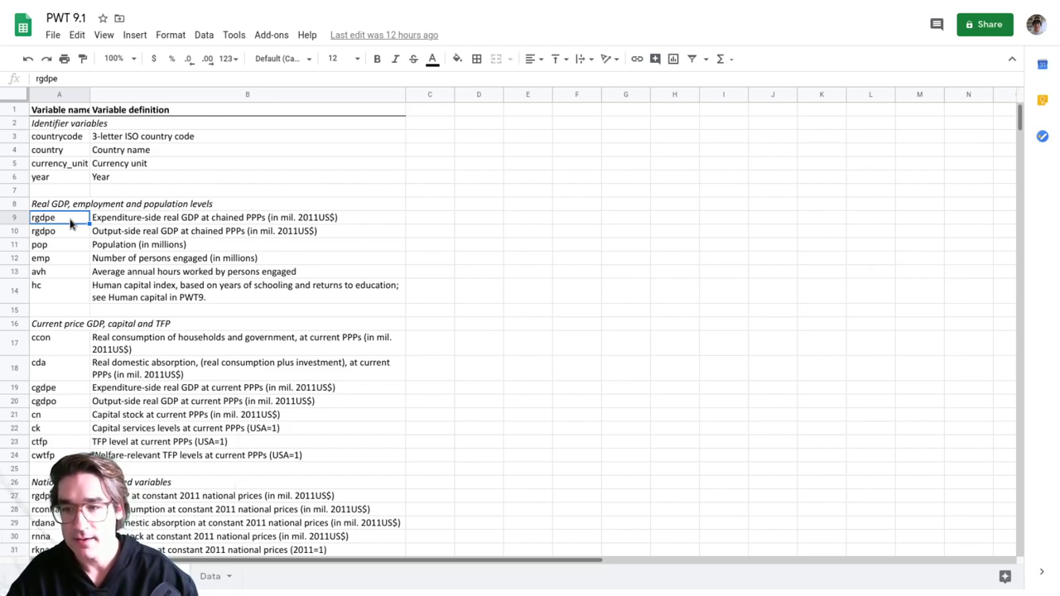
key("Down")
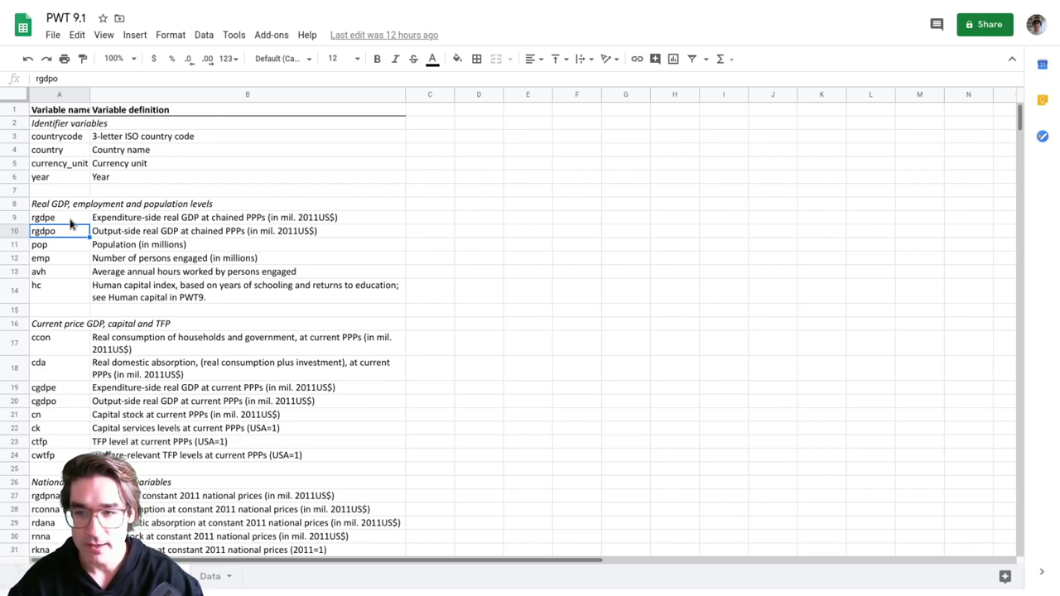
key("Right")
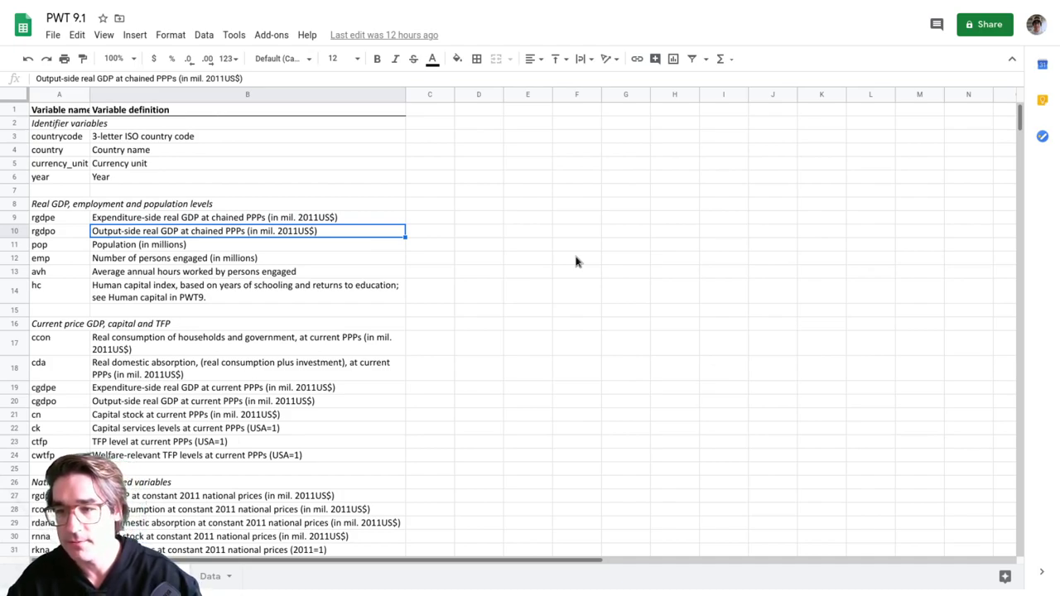
key("Up")
key("Left")
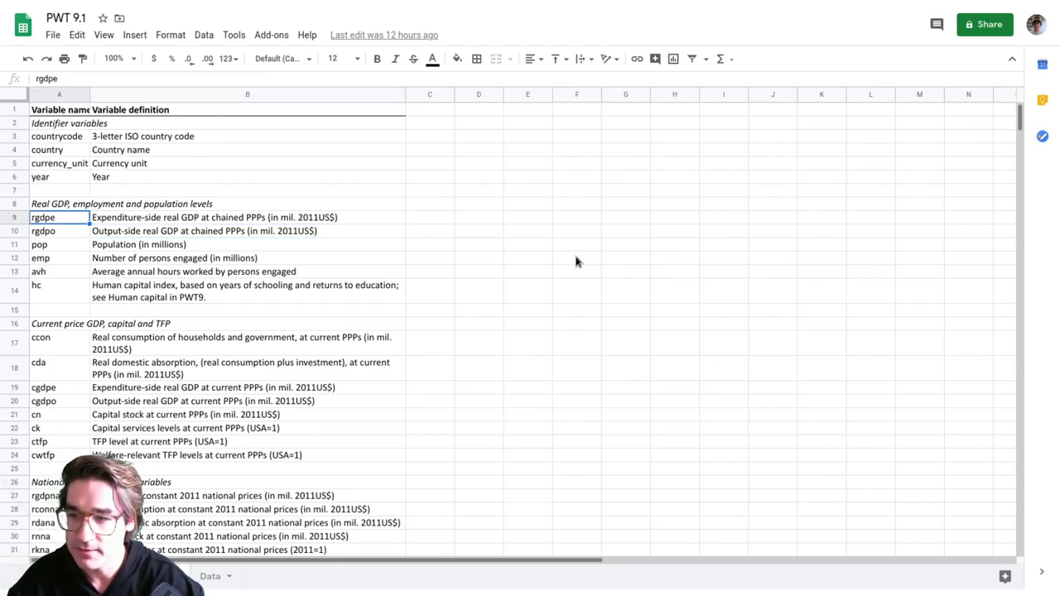
- Go through the definitions of the population, persons engaged and average annual hours variables (pop, emp, avh)
key("Down")
key("Down")
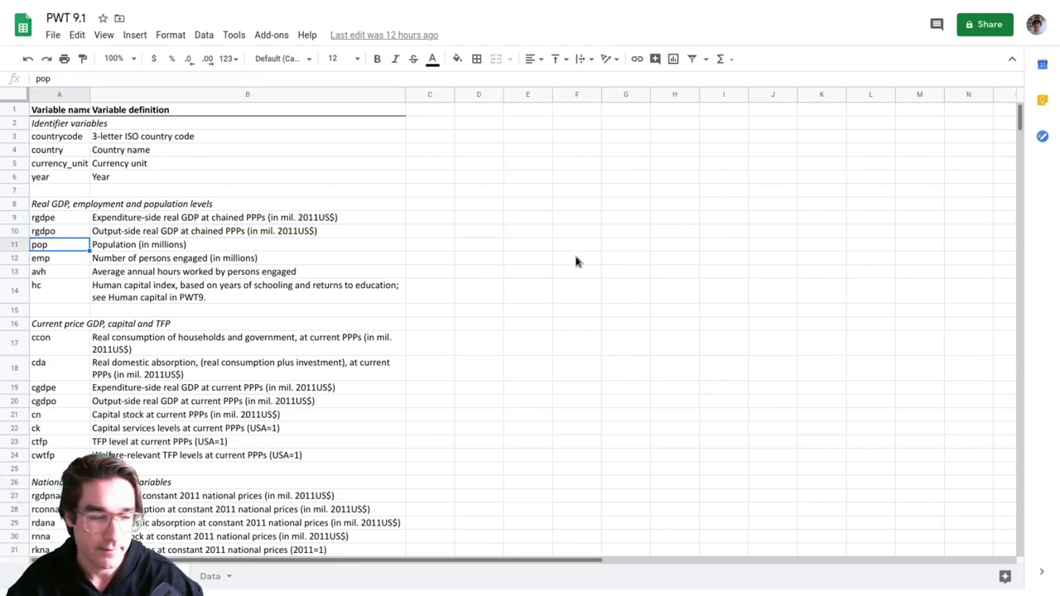
key("Down")
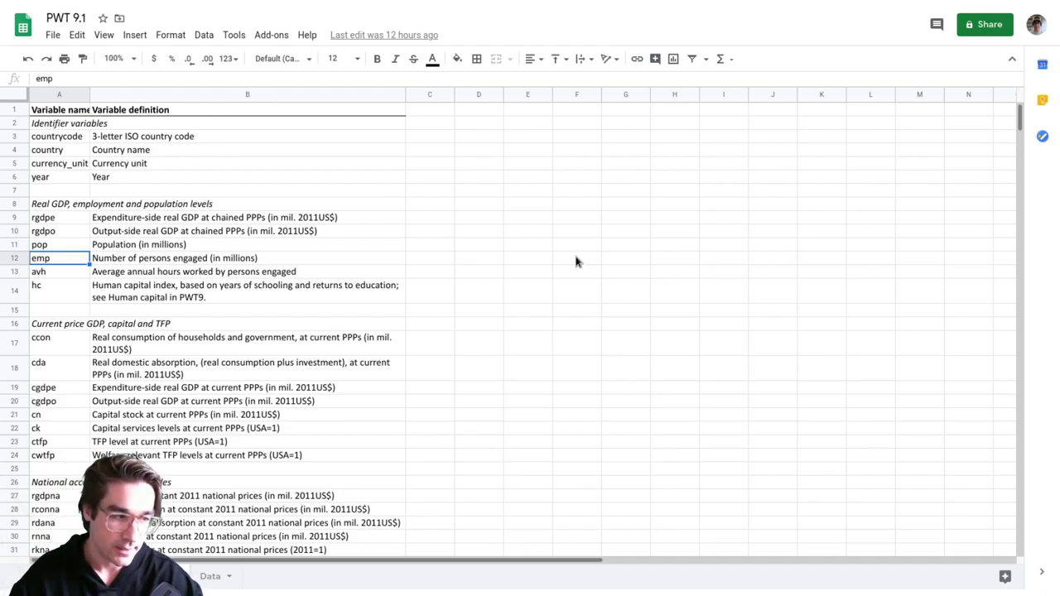
key("Up")
key("Down")
key("Up")
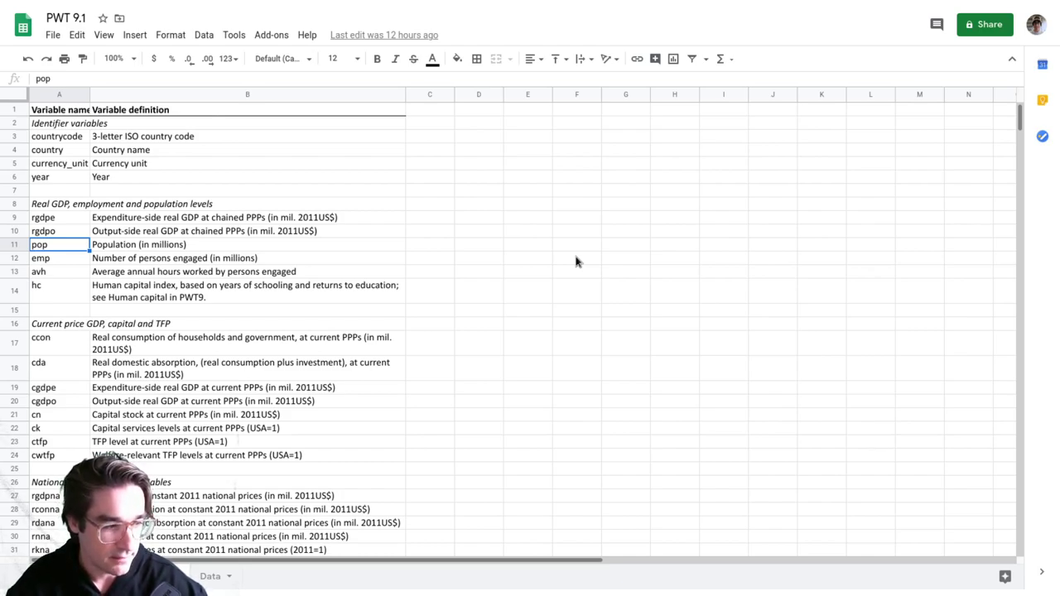
key("Down")
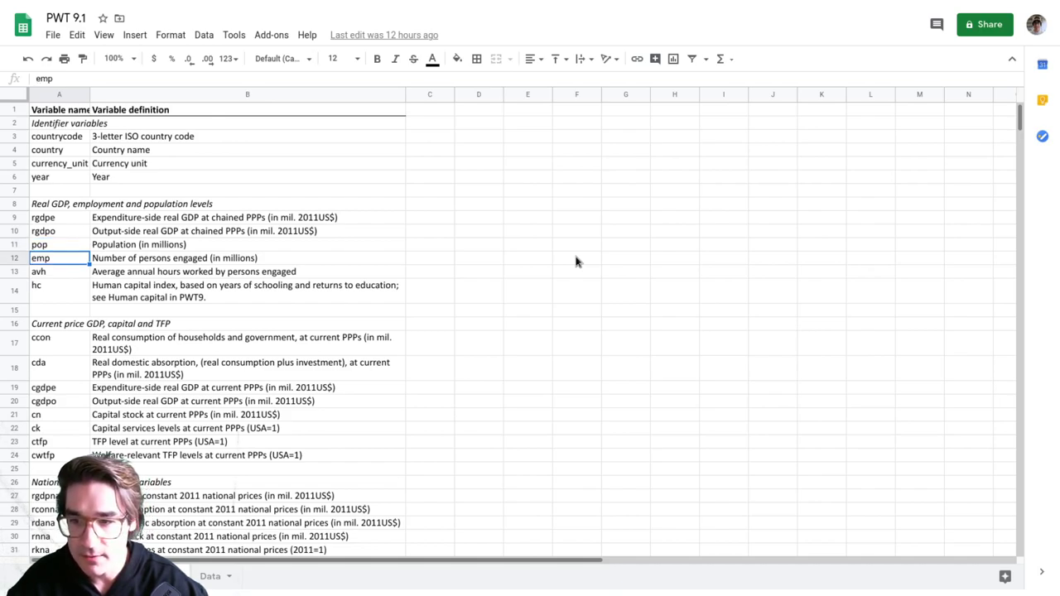
key("Down")
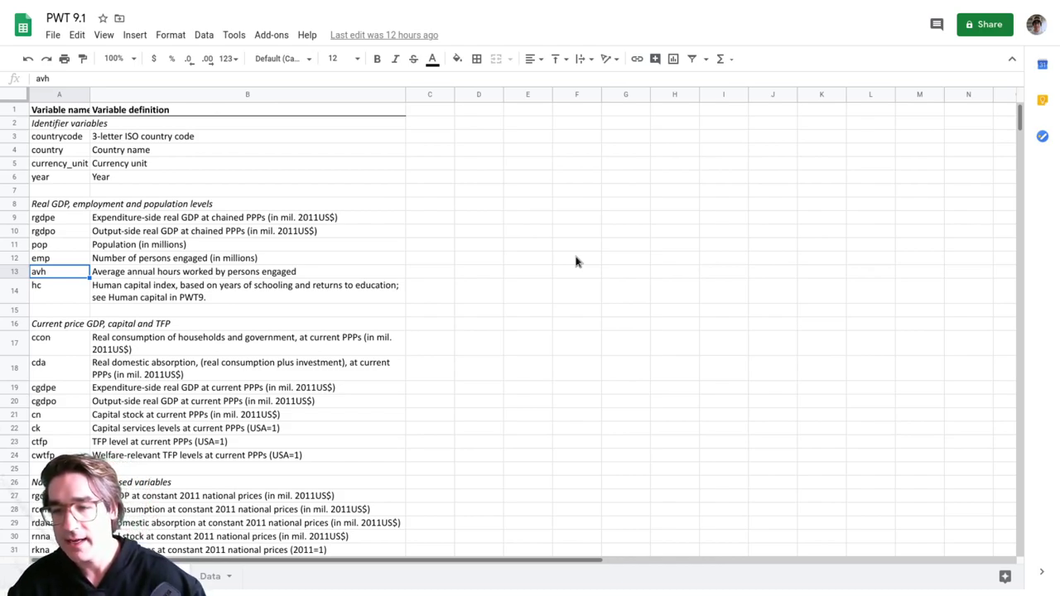
- Review the human capital index entry (hc) and continue to real consumption (ccon) in the current-price section
key("Down")
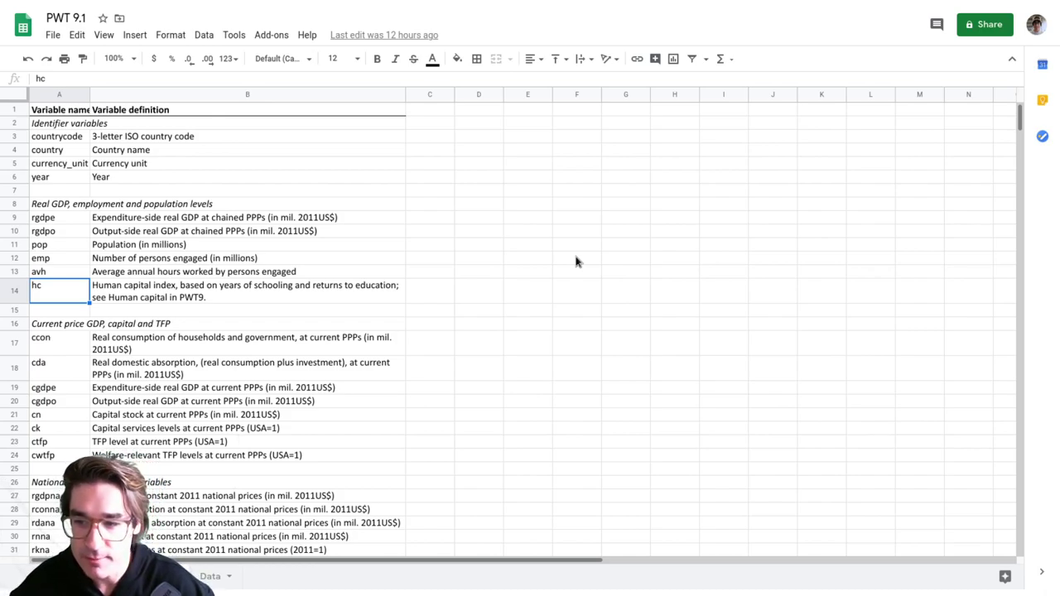
key("Down")
key("Down")
key("Down")
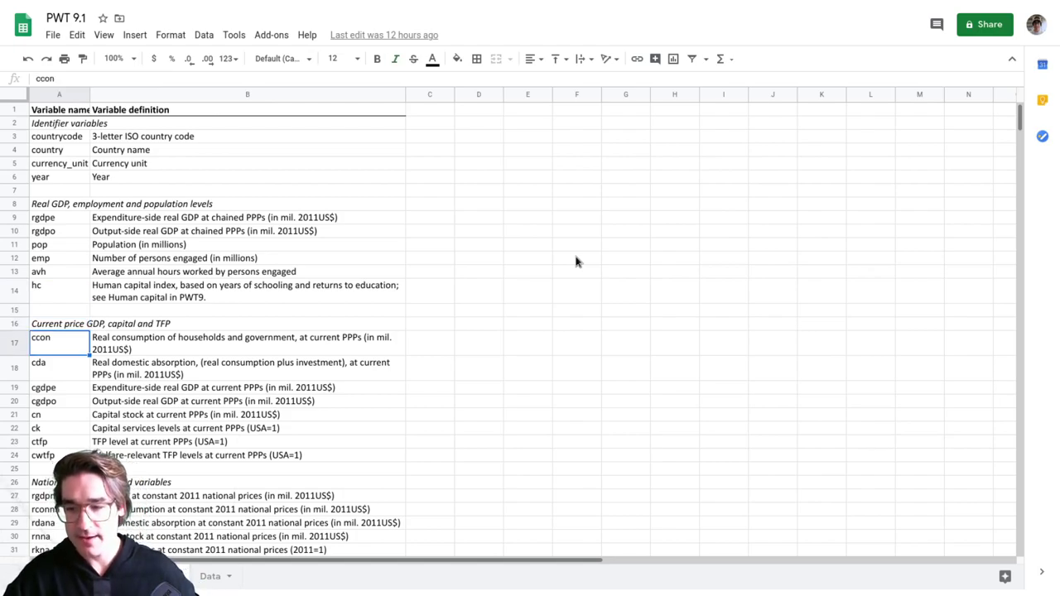
scroll(589, 324, "down", 1)
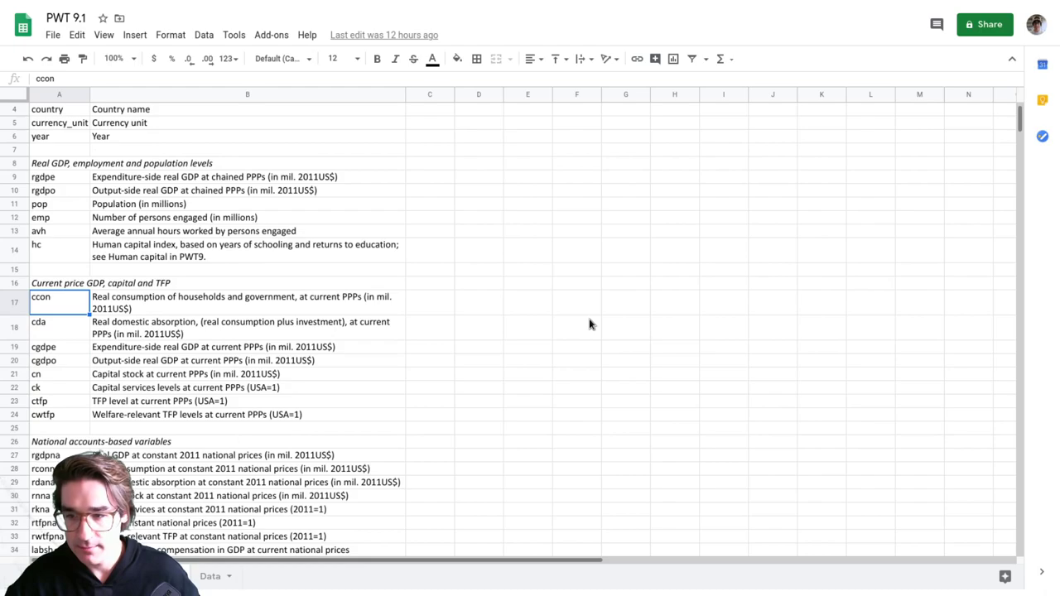
scroll(590, 324, "down", 1)
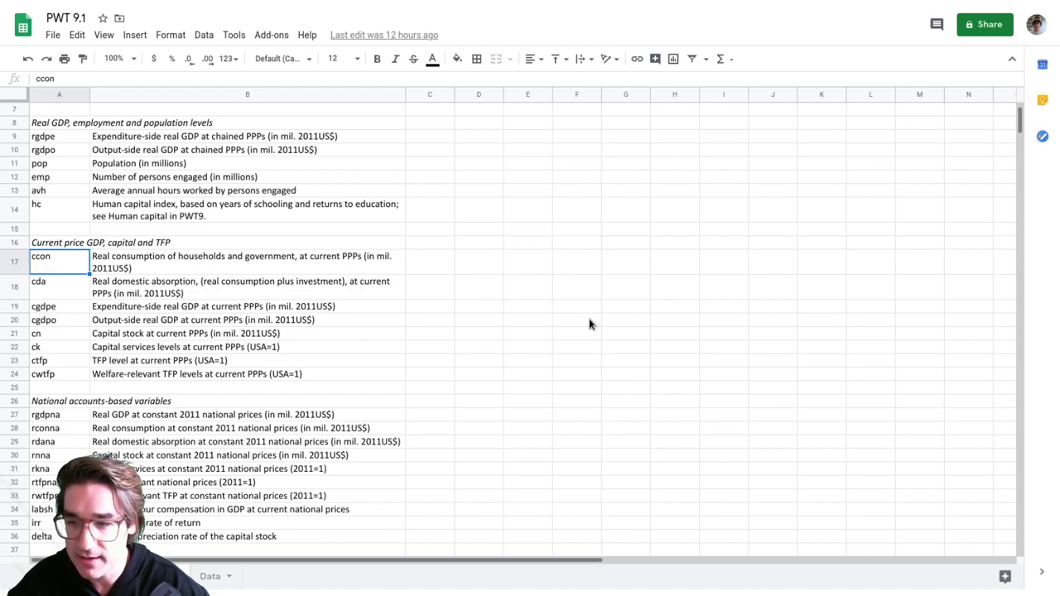
- Compare the definitions of real consumption (ccon) and real domestic absorption (cda) at current PPPs
key("Down")
key("Up")
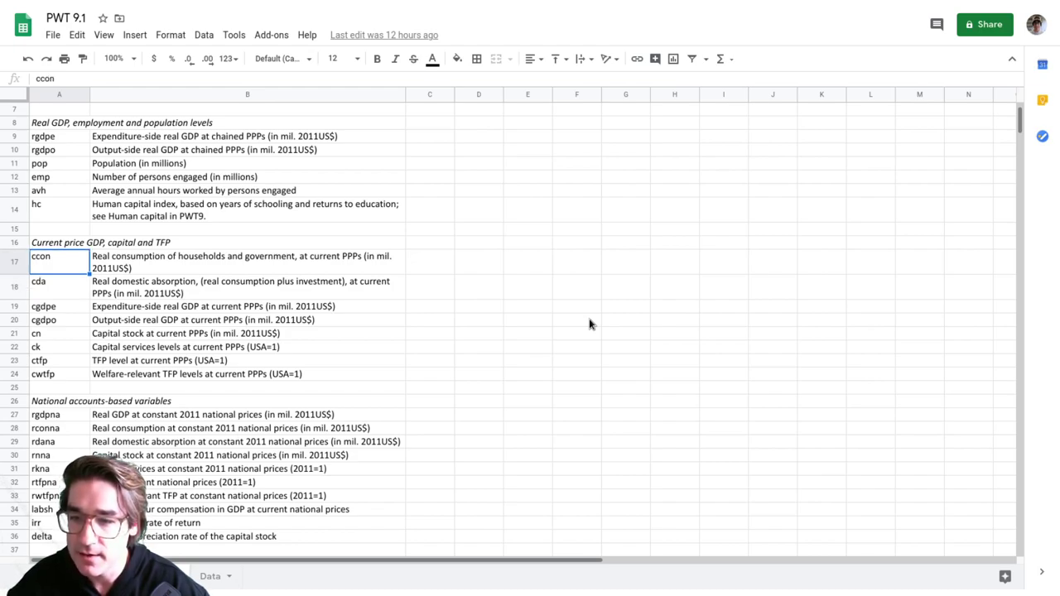
key("Down")
key("Up")
key("Down")
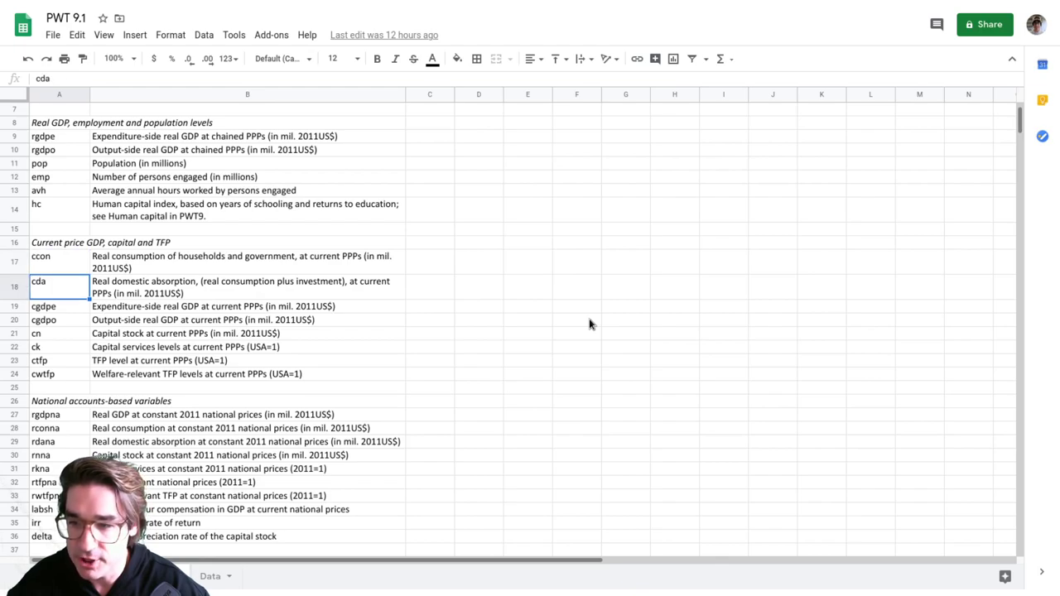
key("Up")
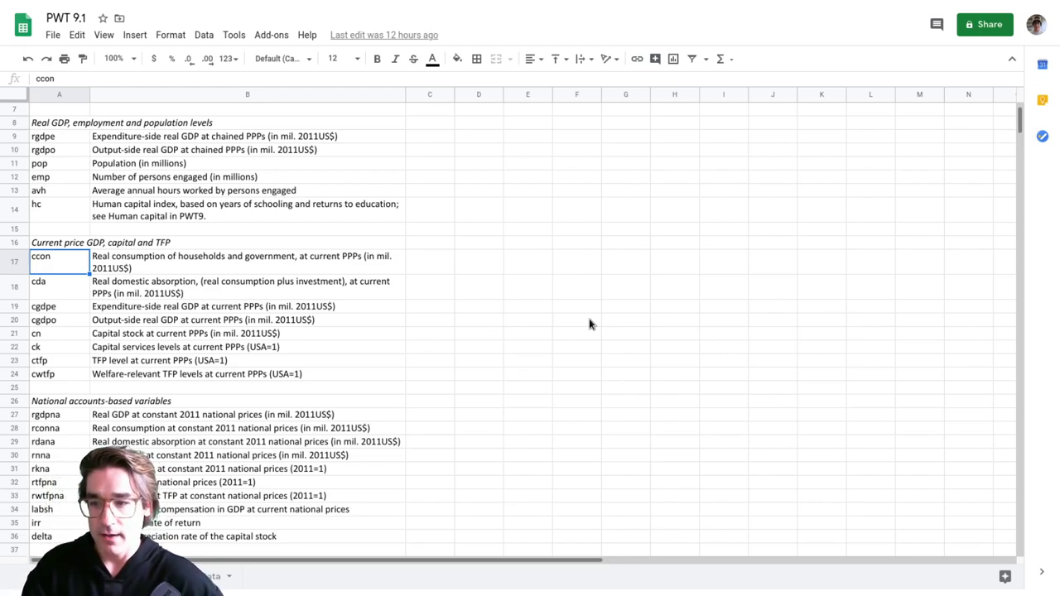
key("Down")
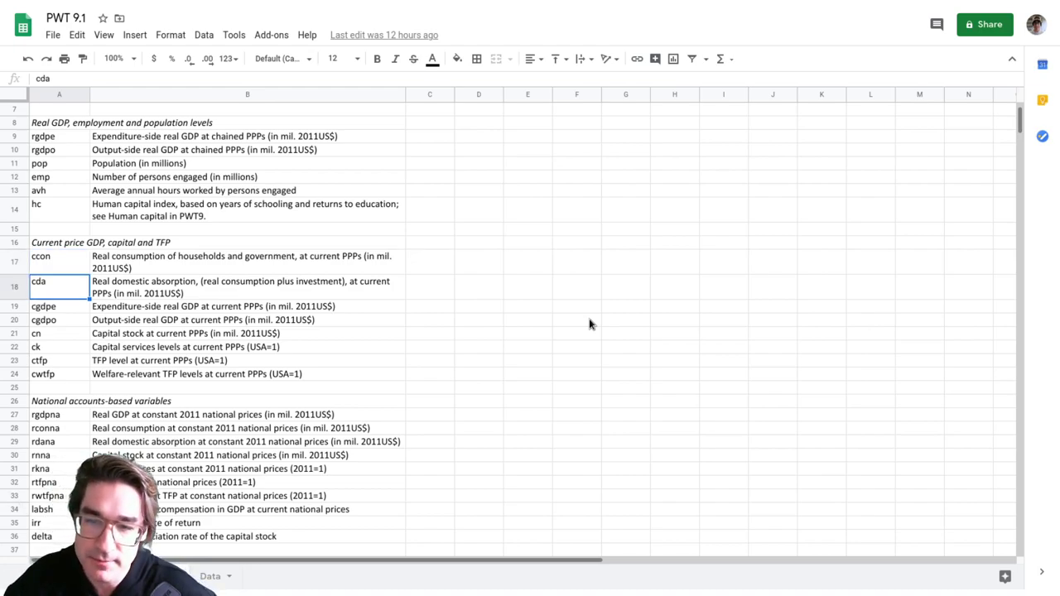
- Examine the expenditure-side and output-side real GDP entries at current PPPs (cgdpe and cgdpo)
key("Down")
key("Down")
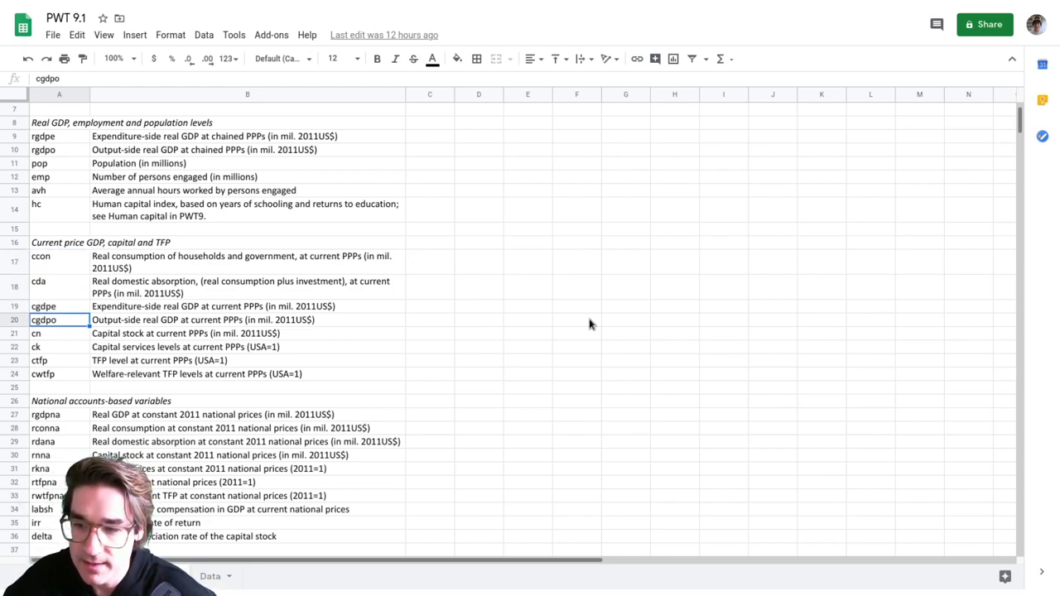
key("Up")
key("Down")
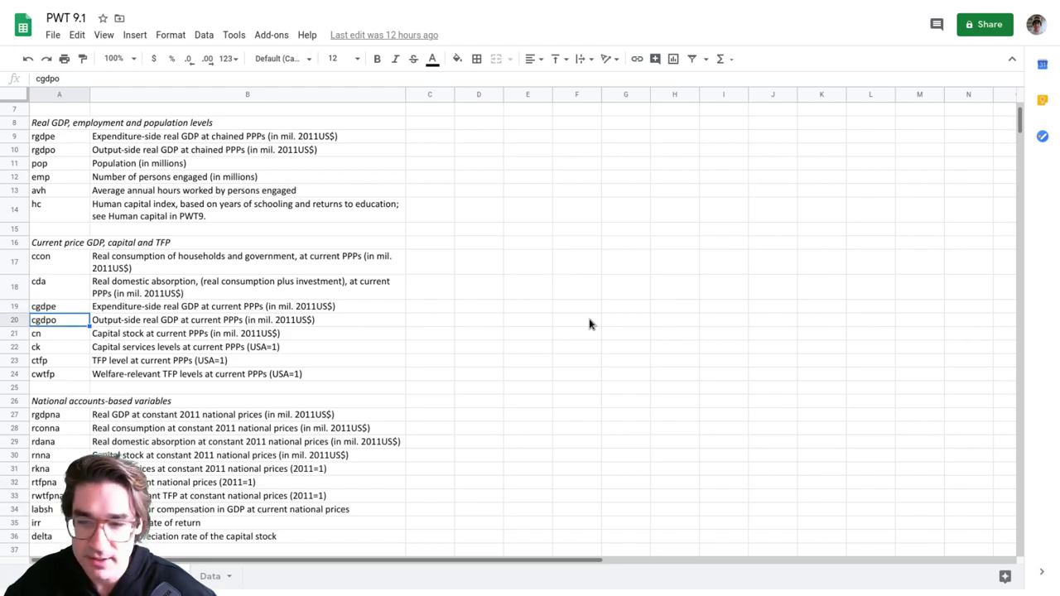
- Go through the definitions of capital stock (cn), capital services (ck) and TFP level (ctfp) at current PPPs
key("Down")
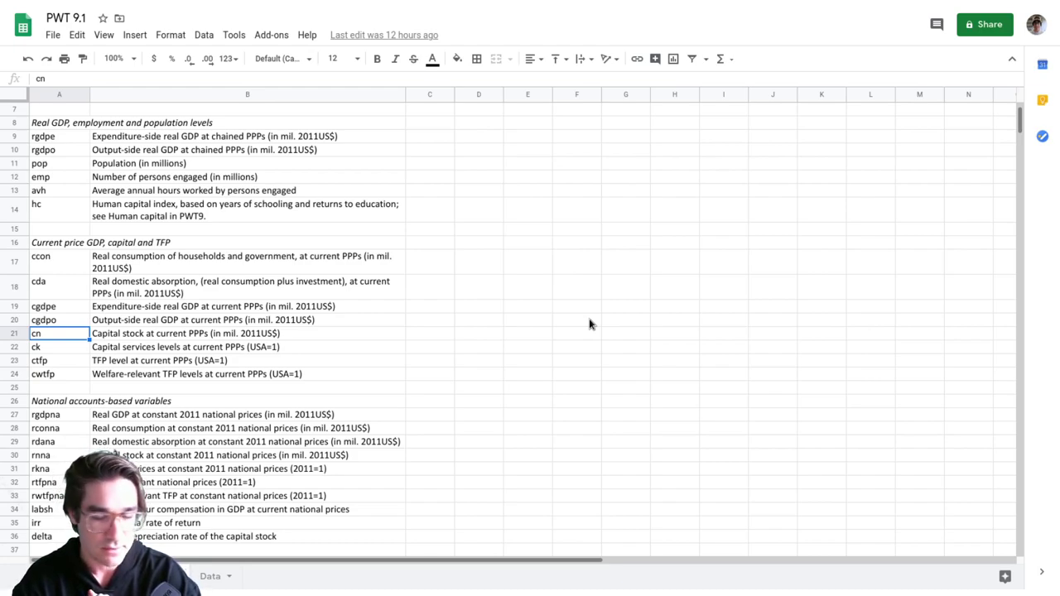
key("Down")
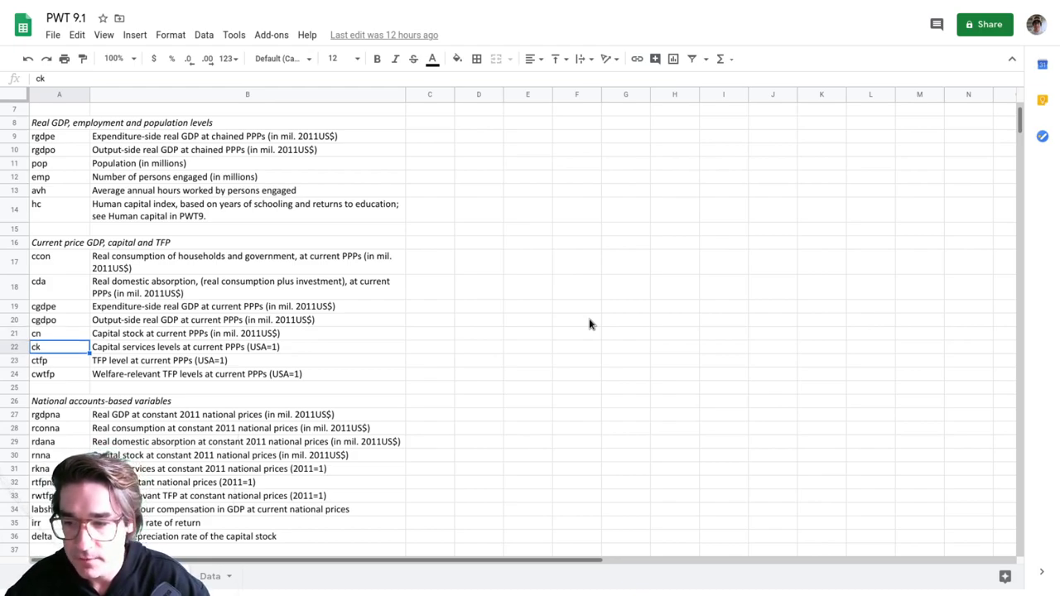
key("Up")
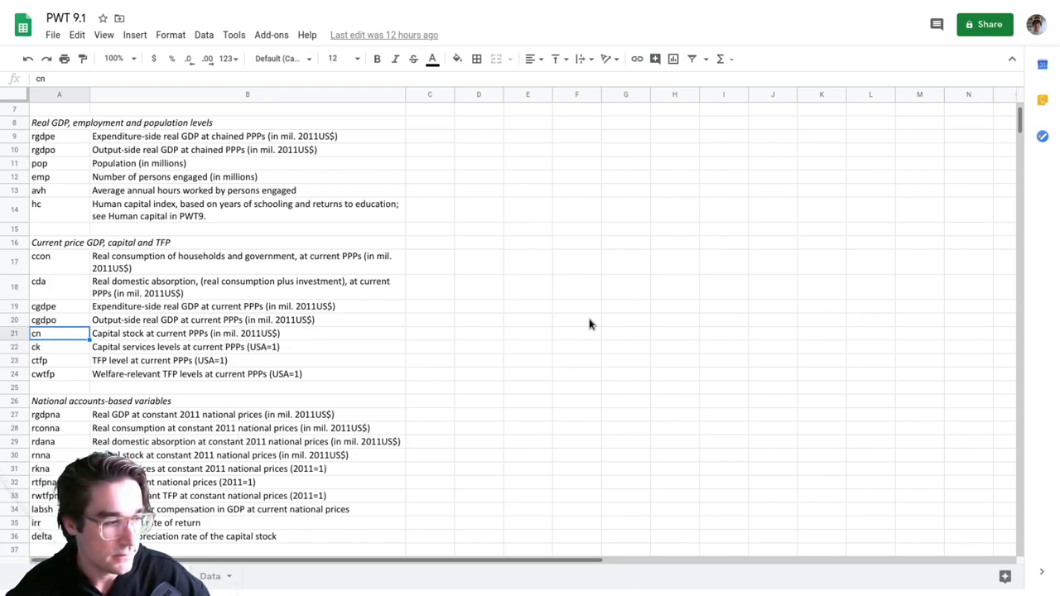
key("Down")
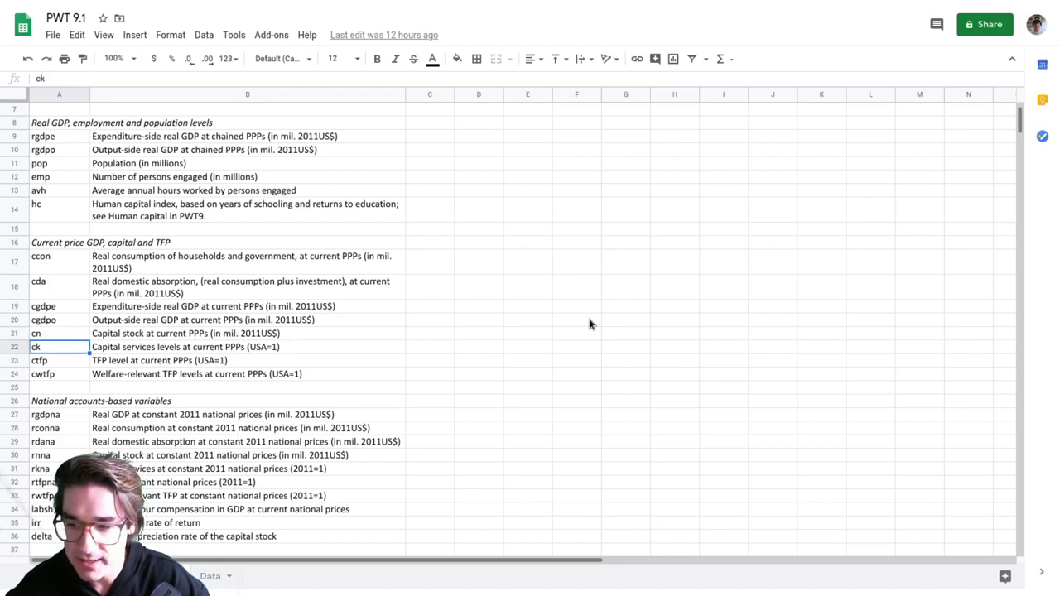
key("Down")
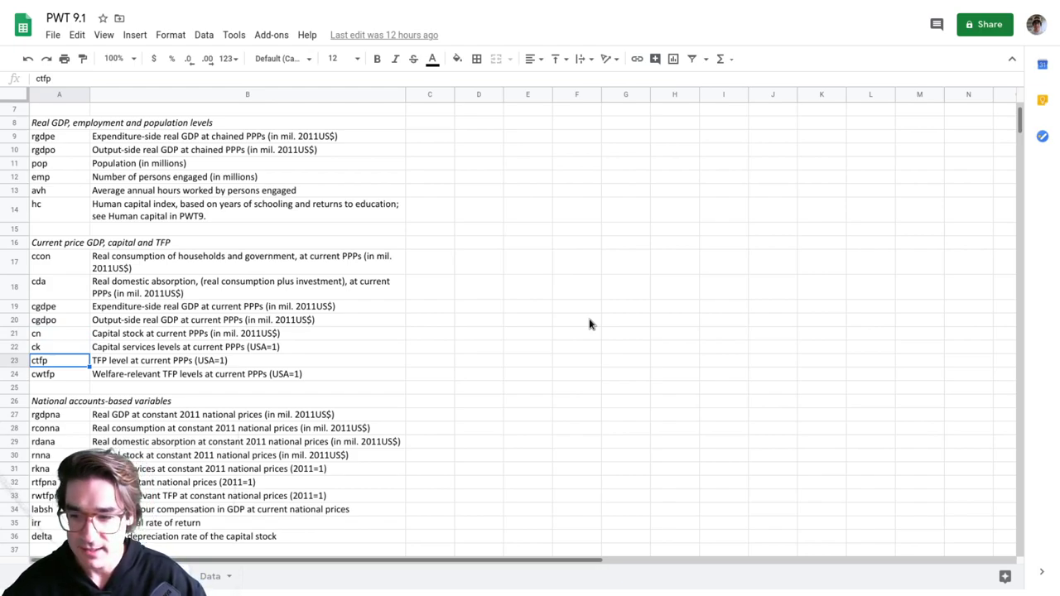
- Continue to the national accounts-based variables and review the real GDP entry rgdpna
key("Down")
key("Down")
key("Down")
key("Down")
key("Up")
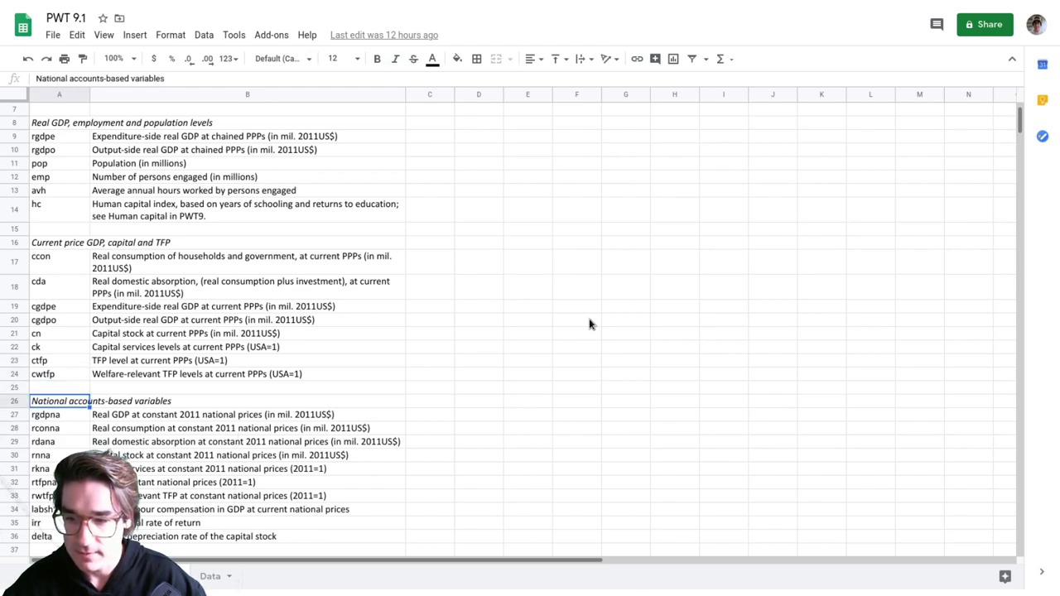
key("Down")
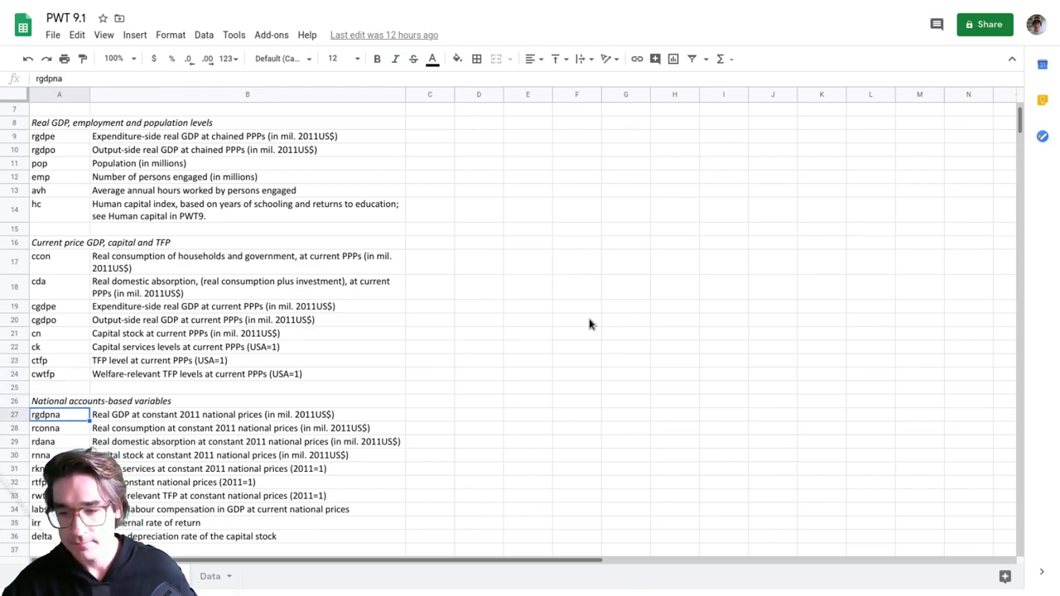
- Compare the price bases of the three variable groups using the definitions of ccon, rgdpe and rgdpna
scroll(589, 324, "down", 3)
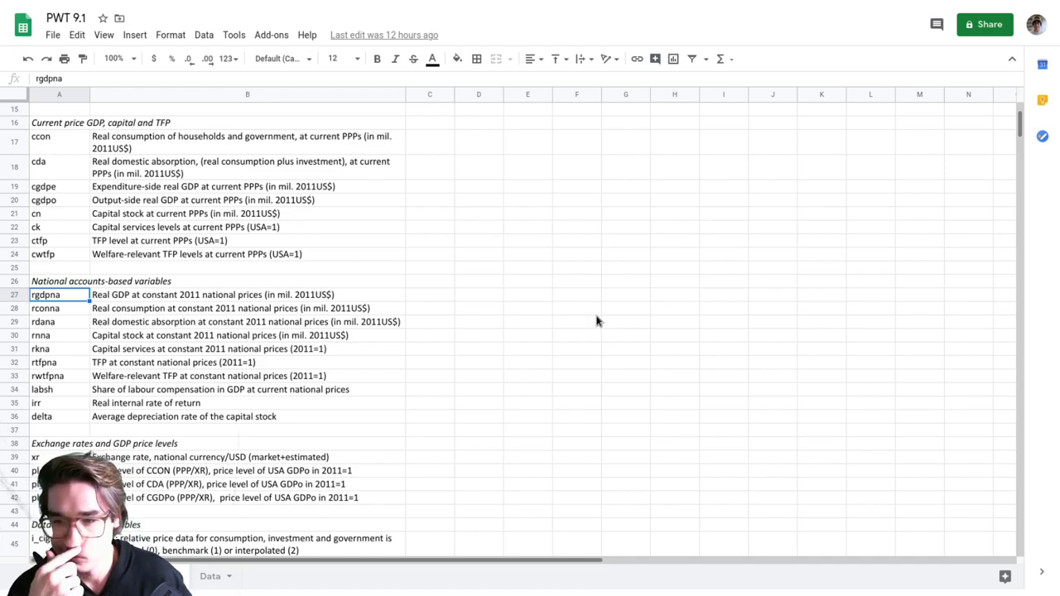
scroll(590, 323, "up", 3)
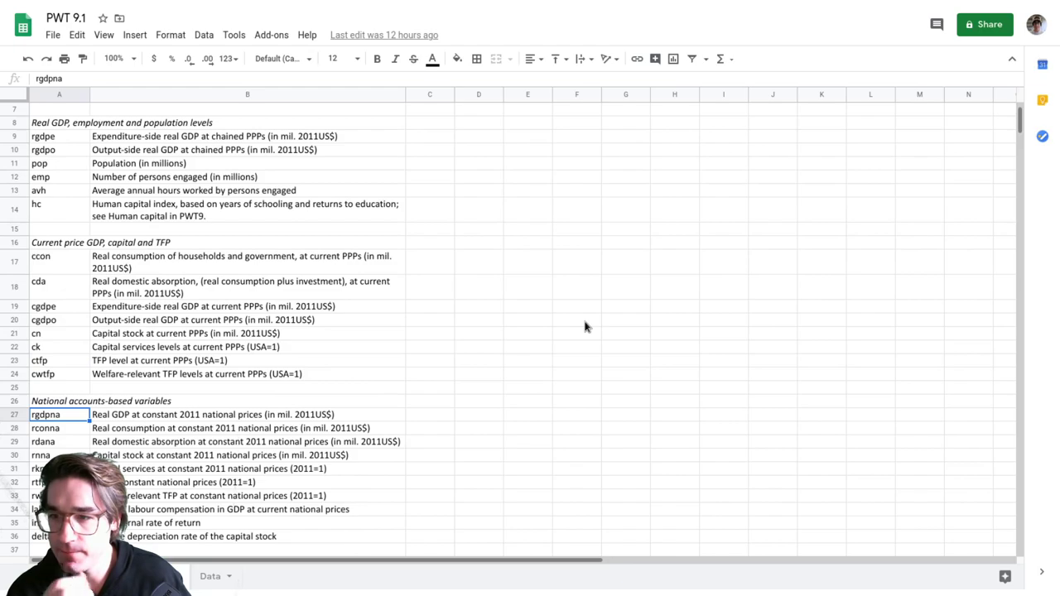
scroll(586, 325, "up", 3)
scroll(585, 327, "down", 3)
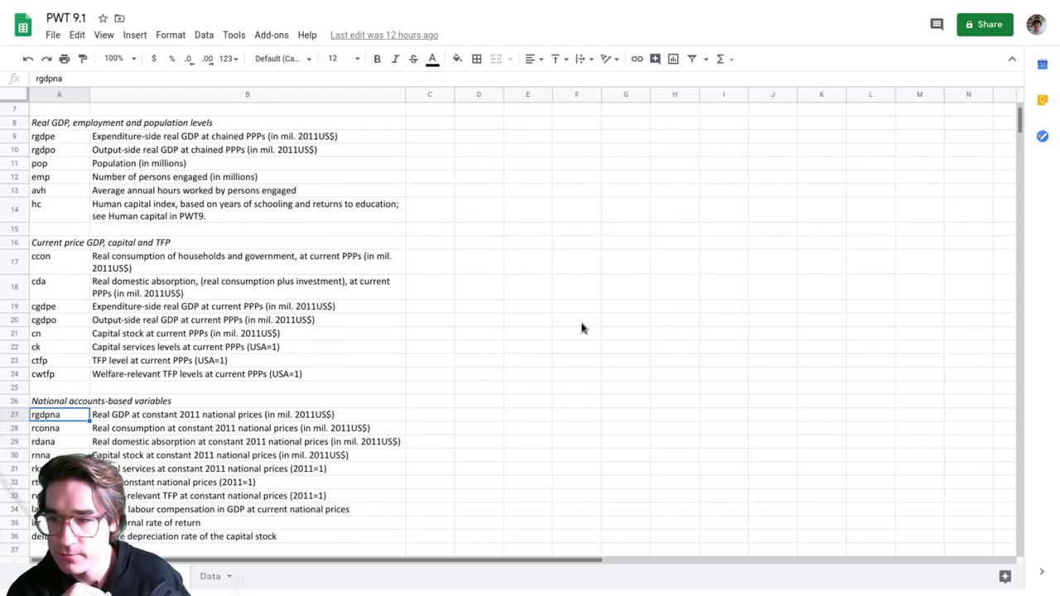
scroll(393, 328, "down", 2)
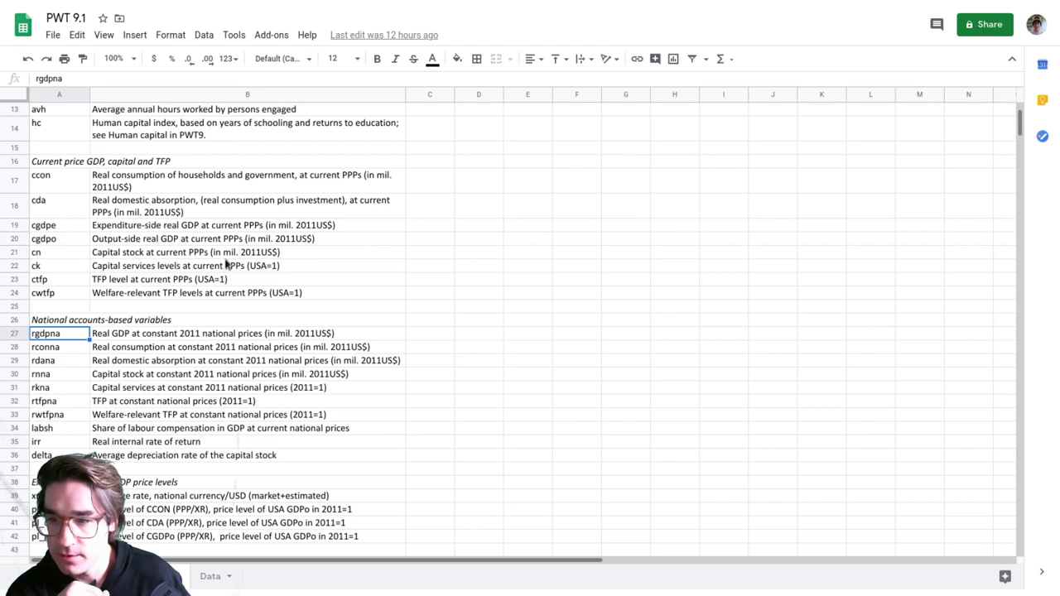
left_click(154, 190)
scroll(154, 195, "up", 1)
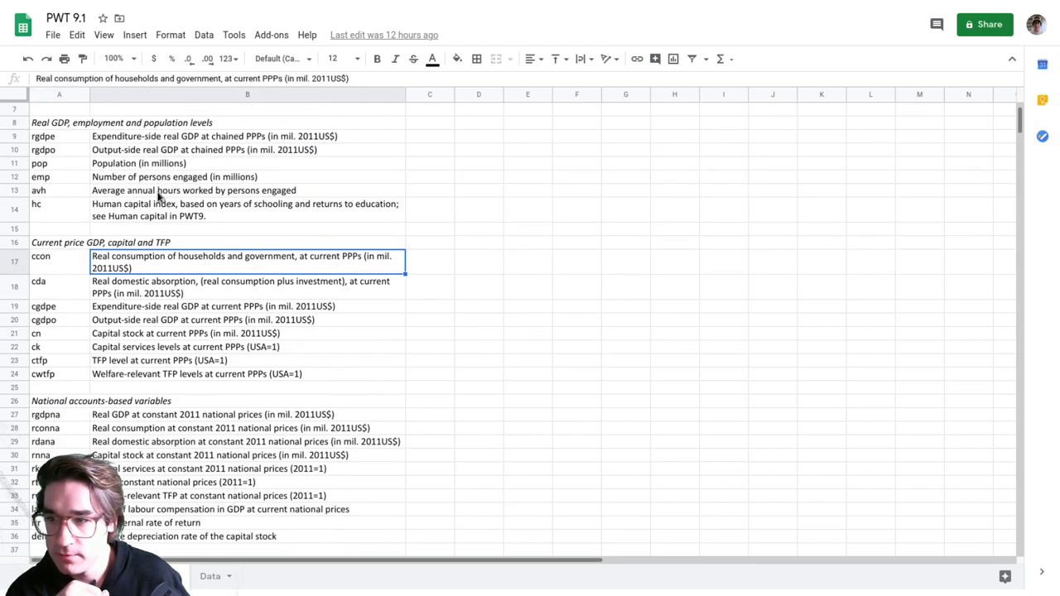
left_click(132, 138)
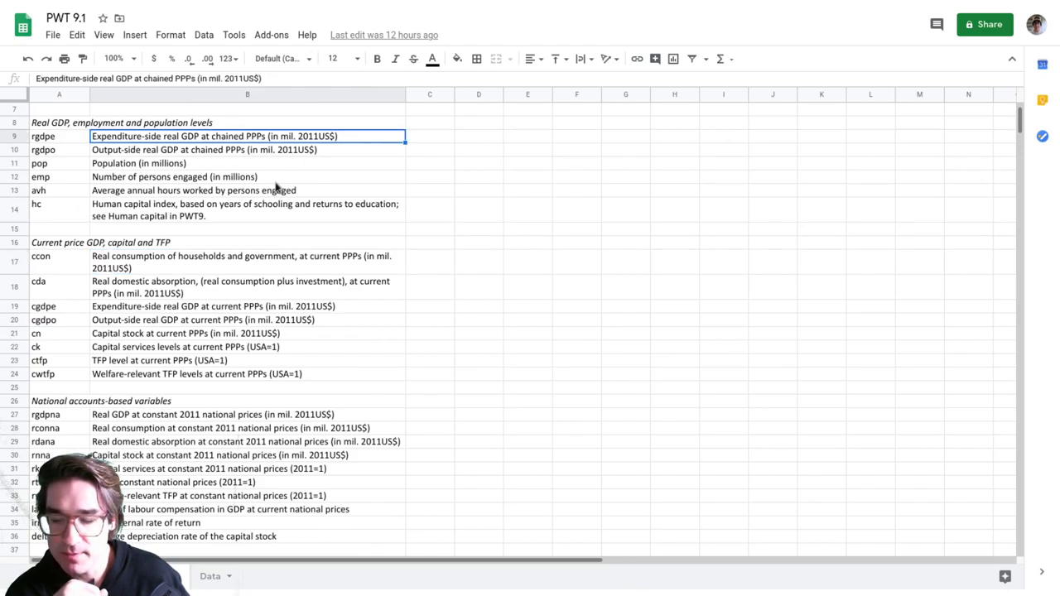
left_click(186, 416)
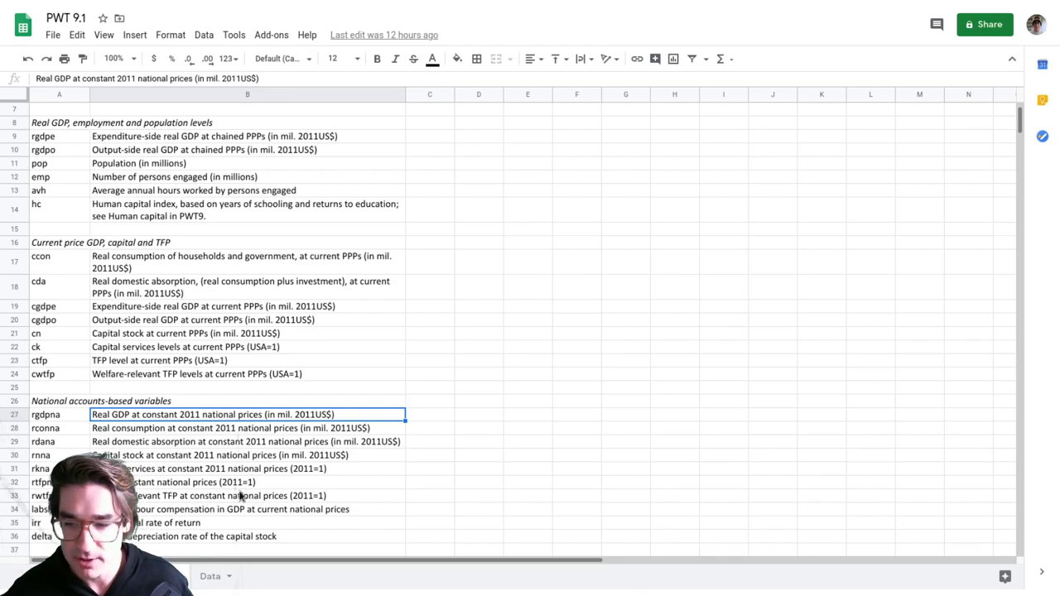
- Read the constant-price definitions of consumption, domestic absorption, capital stock, capital services and welfare-relevant TFP (rconna to rwtfpna)
scroll(216, 497, "down", 2)
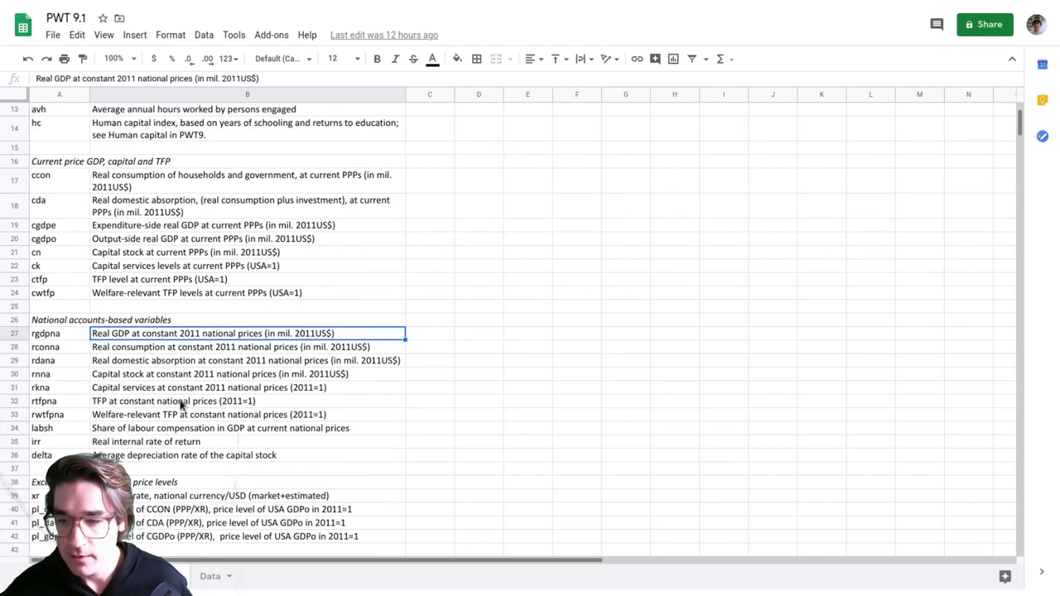
left_click(136, 348)
left_click(135, 363)
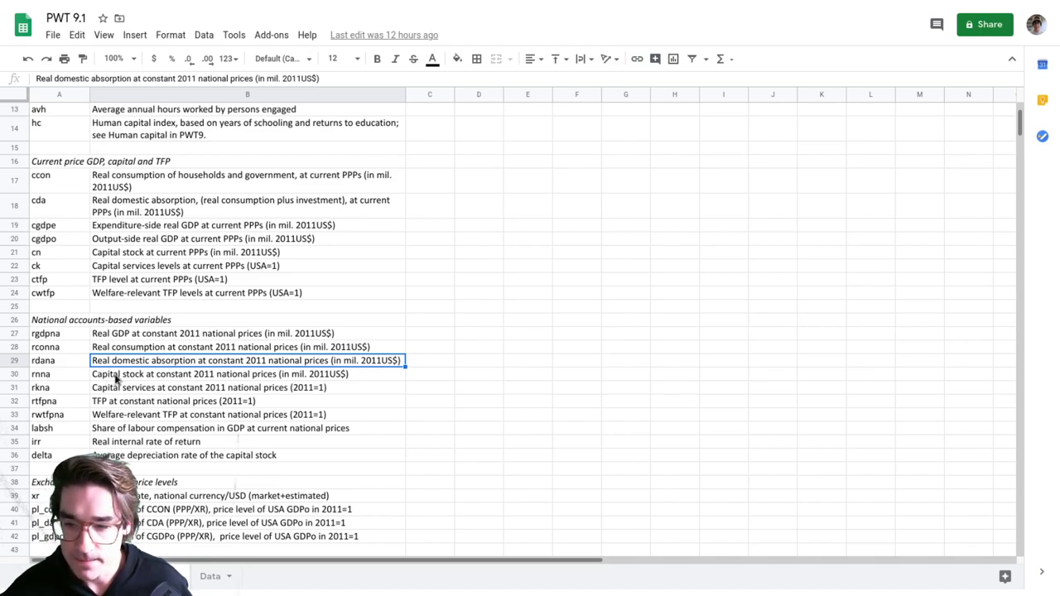
scroll(120, 379, "up", 1)
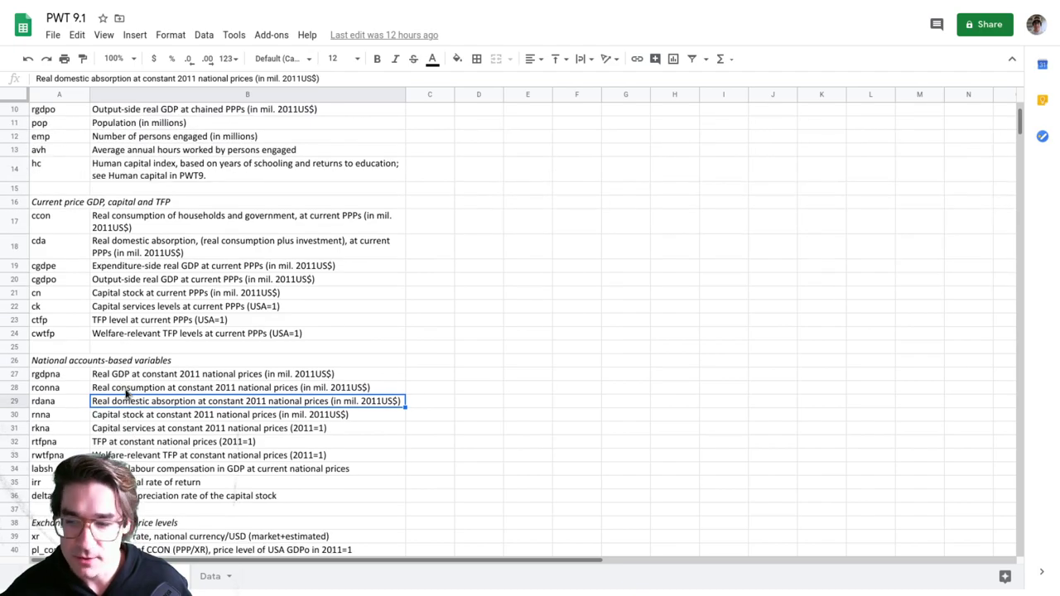
scroll(121, 381, "down", 1)
left_click(124, 377)
left_click(126, 391)
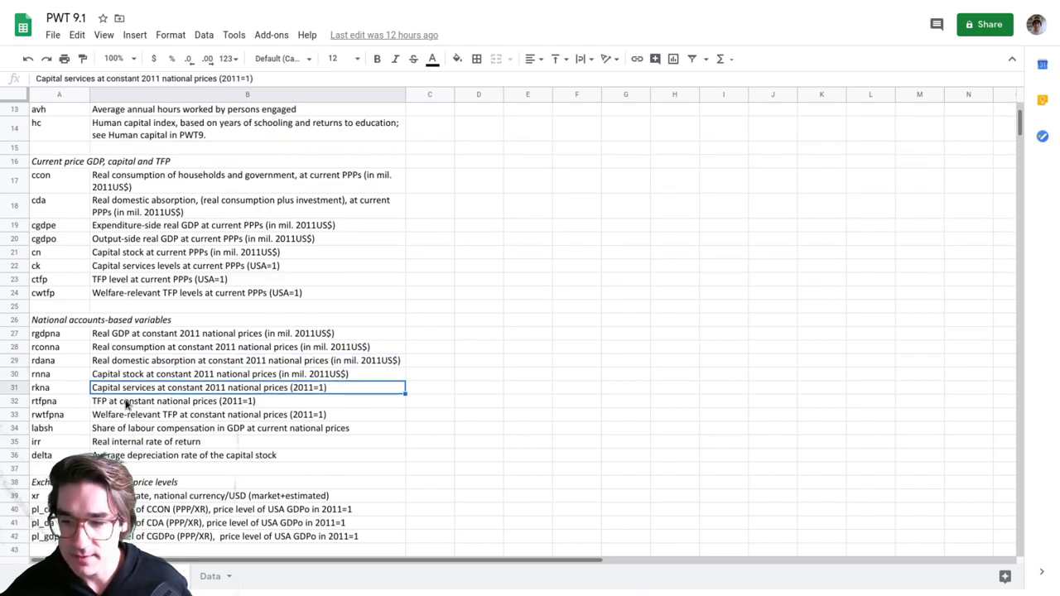
left_click(135, 418)
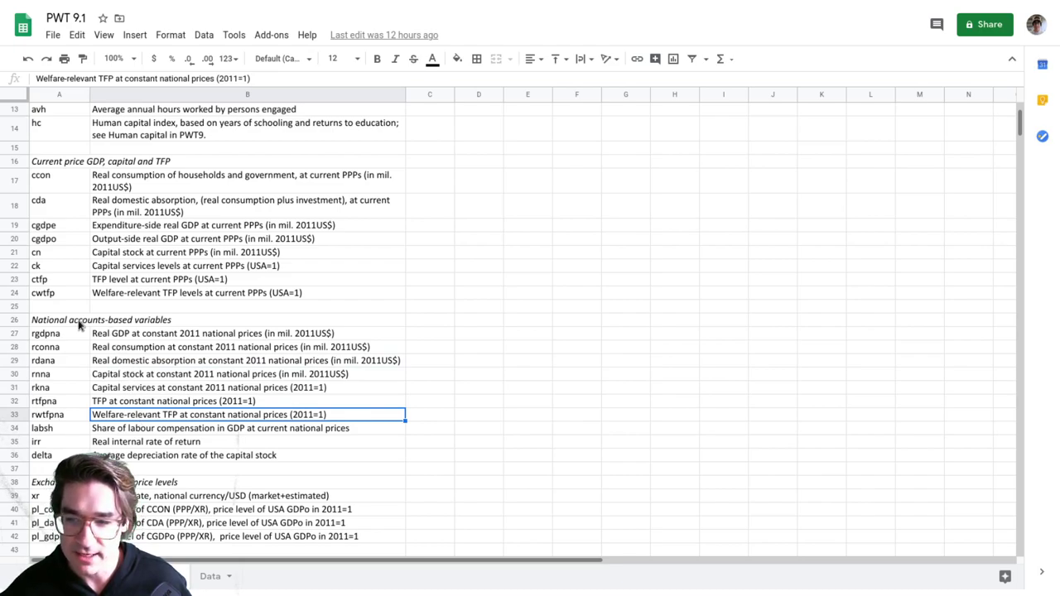
- Highlight the whole national accounts-based variables block in A26:B36, then clear the selection
left_click_drag(54, 325, 129, 455)
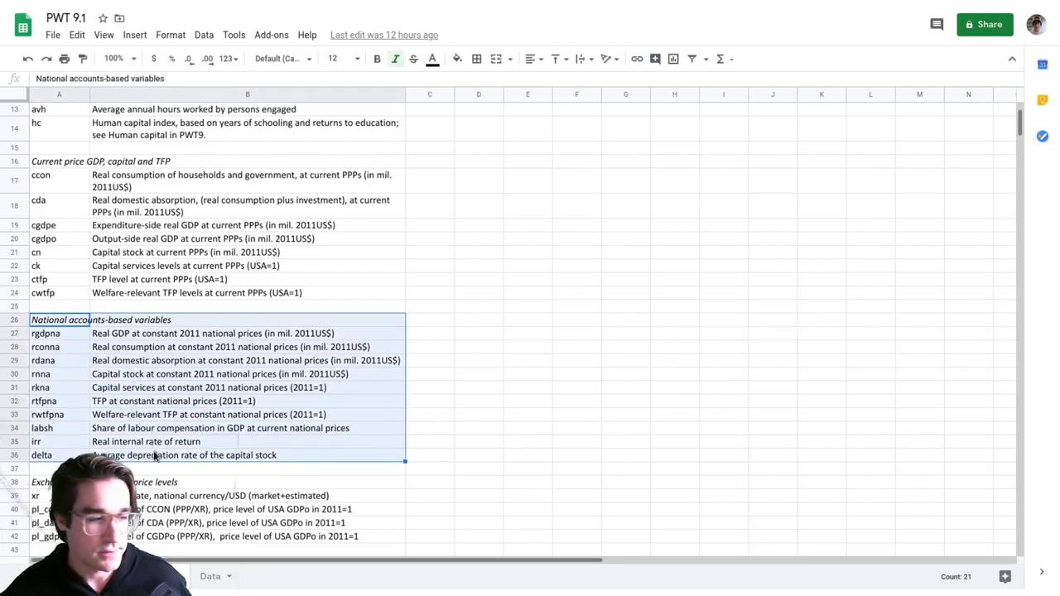
left_click(511, 429)
scroll(118, 404, "down", 1)
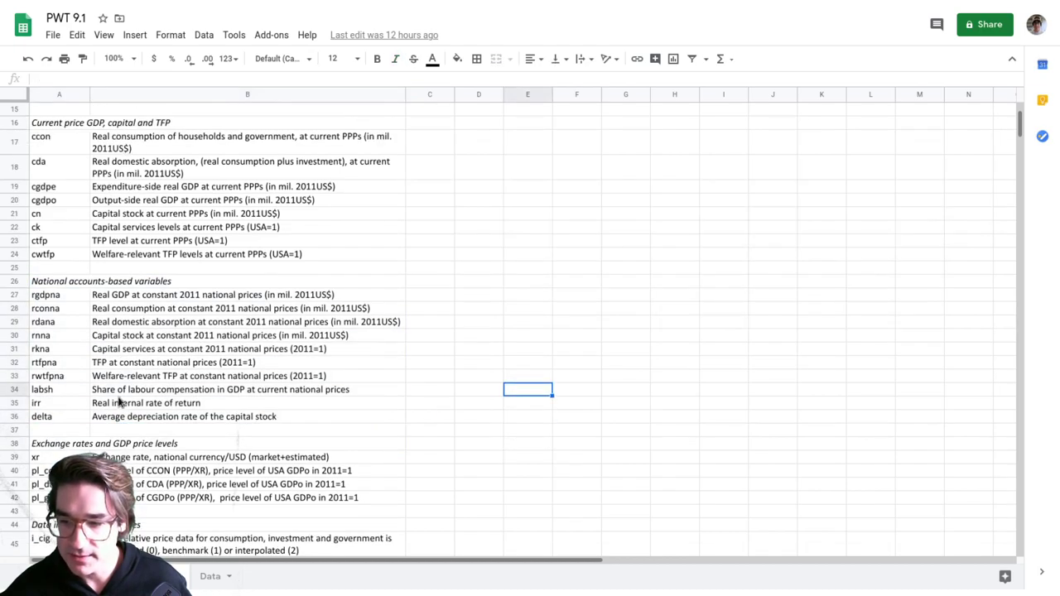
- Review the labour share (labsh) and depreciation rate (delta) definitions and skim the variable sections below them
left_click(118, 395)
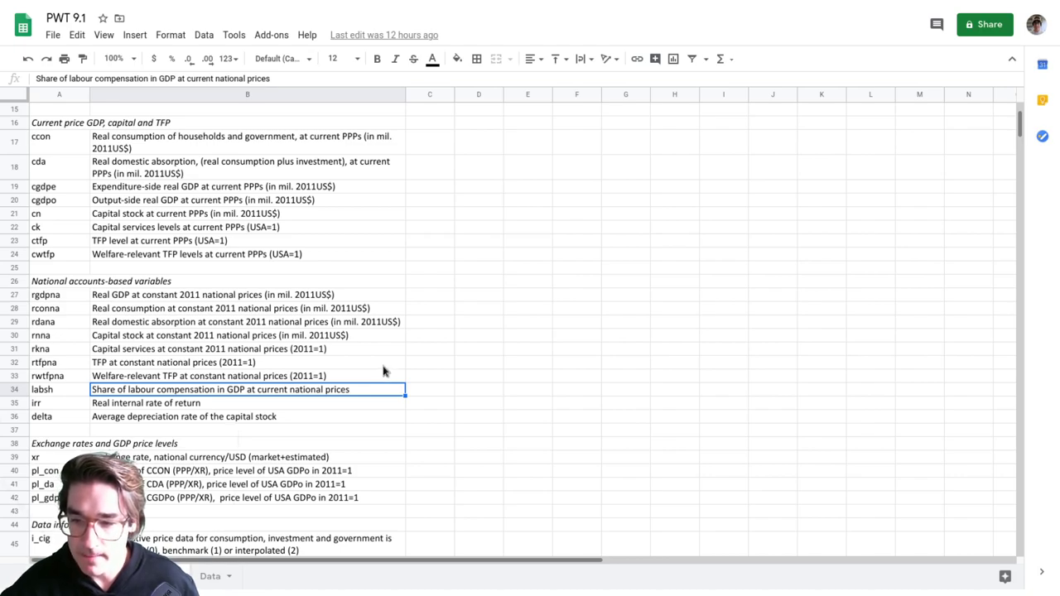
left_click(149, 417)
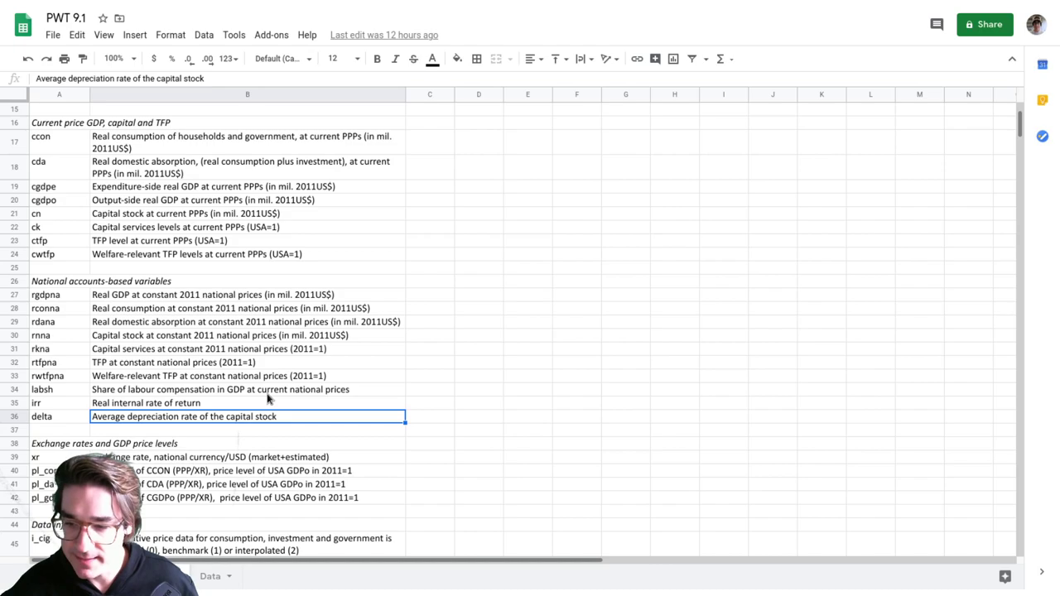
scroll(268, 400, "down", 10)
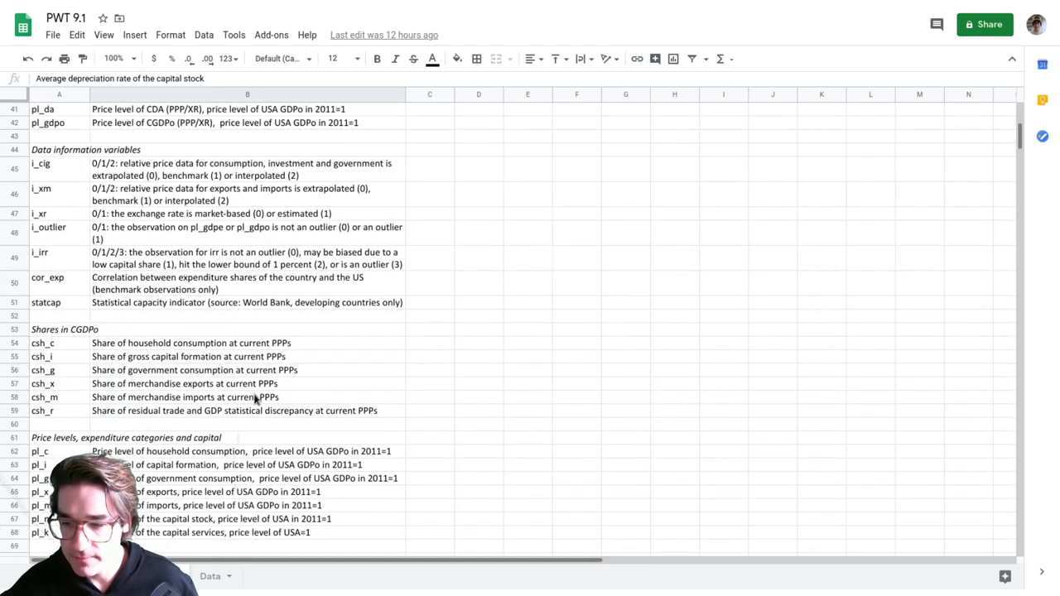
scroll(253, 397, "up", 5)
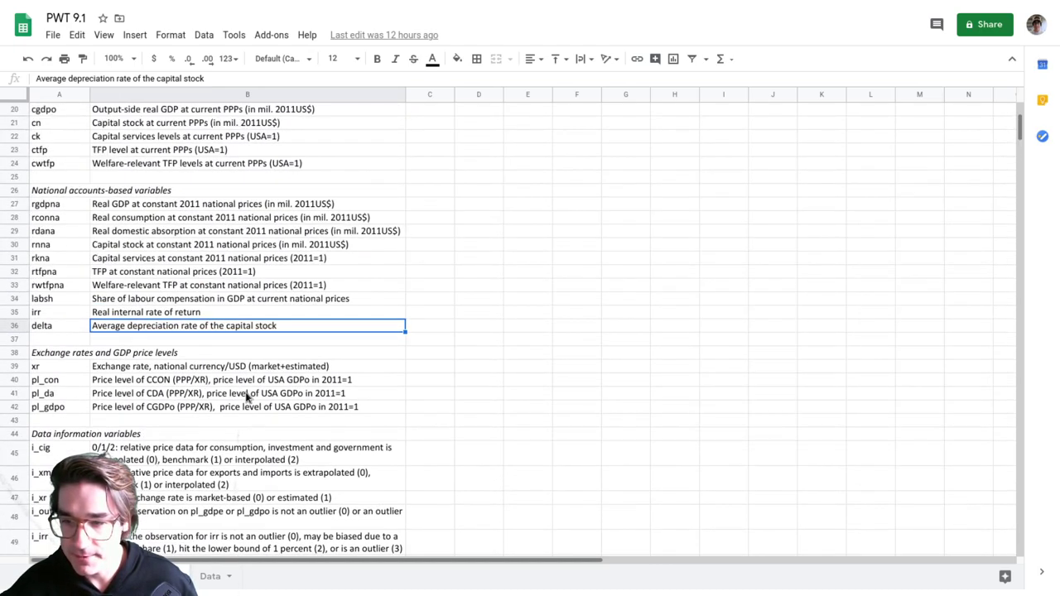
- Check the name and definition of rgdpna in row 27 of the variable legend against the Data sheet
scroll(246, 398, "up", 2)
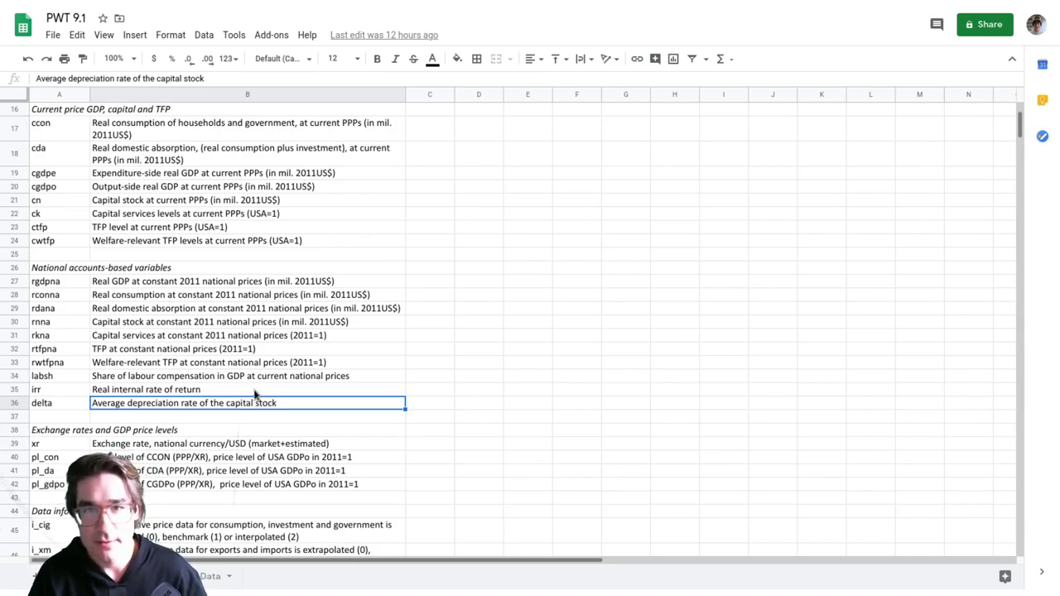
left_click(211, 579)
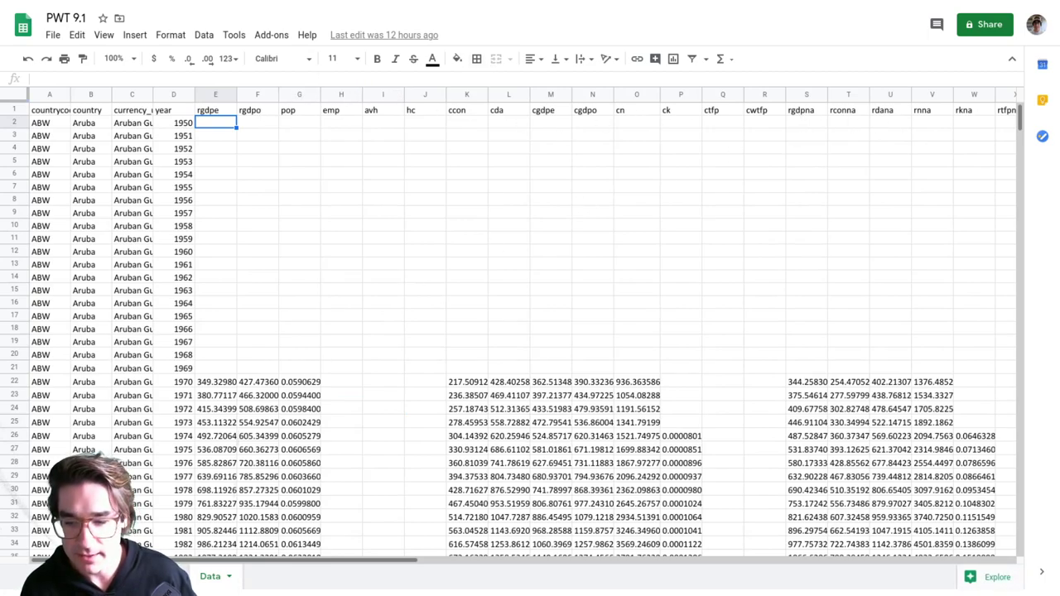
key("ctrl+shift+Page_Up")
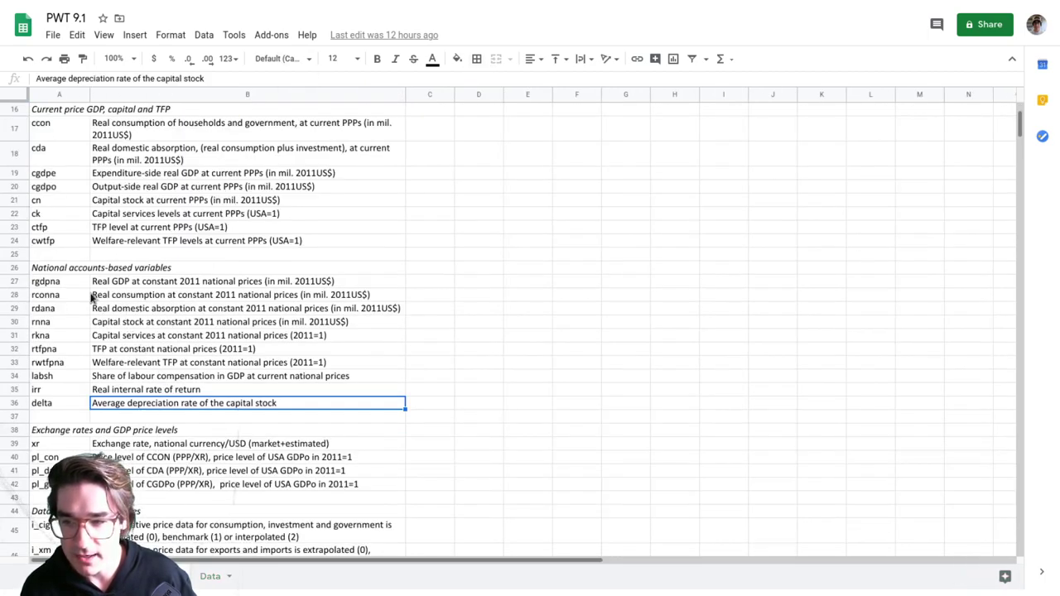
left_click(121, 285)
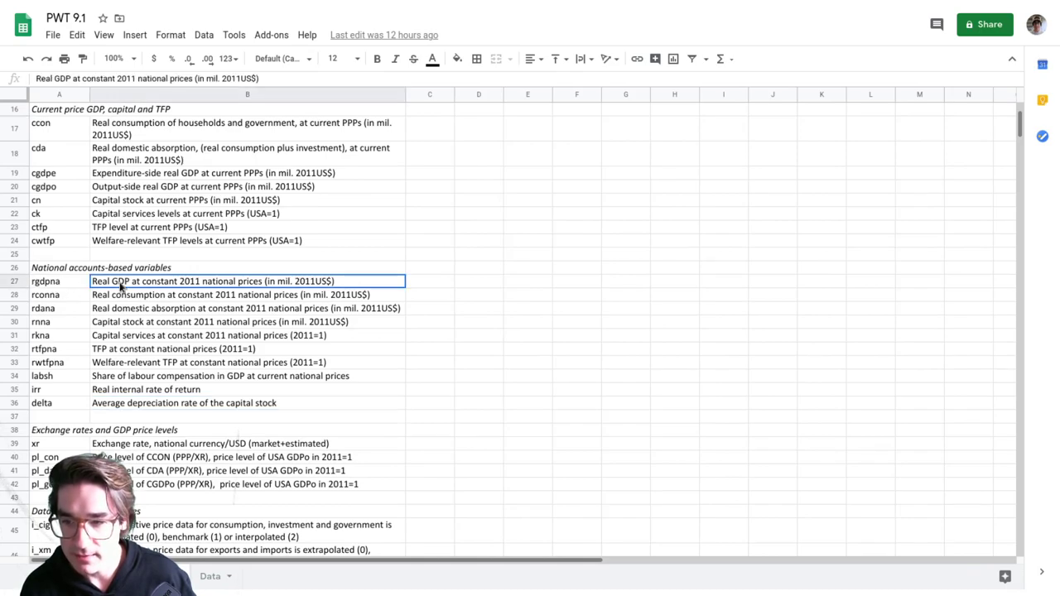
left_click(68, 285)
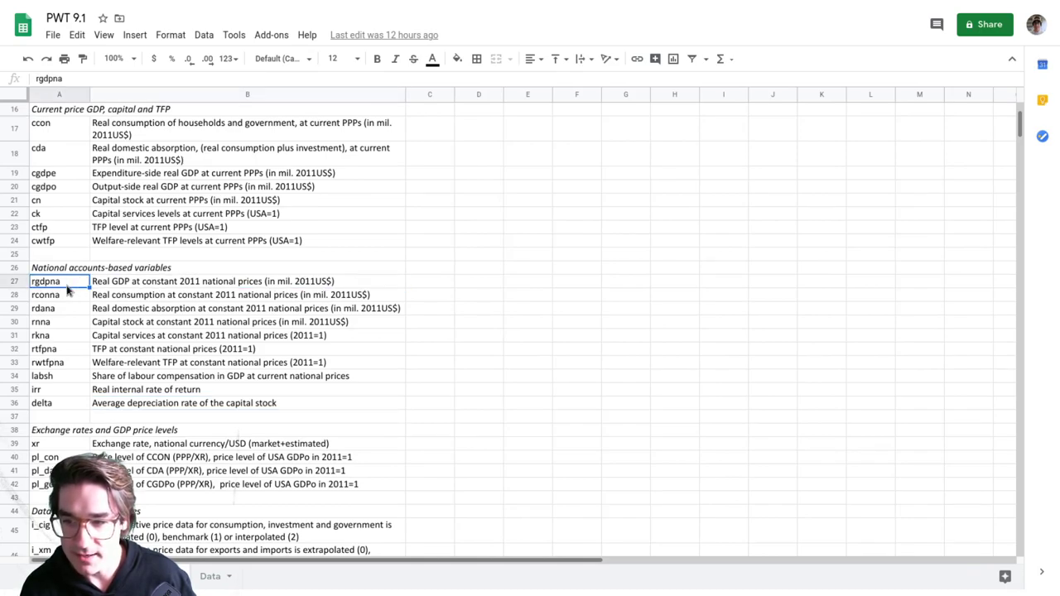
- Locate the rgdpna column (S) in the Data sheet and highlight it, then clear the selection and return to the first columns
left_click(209, 576)
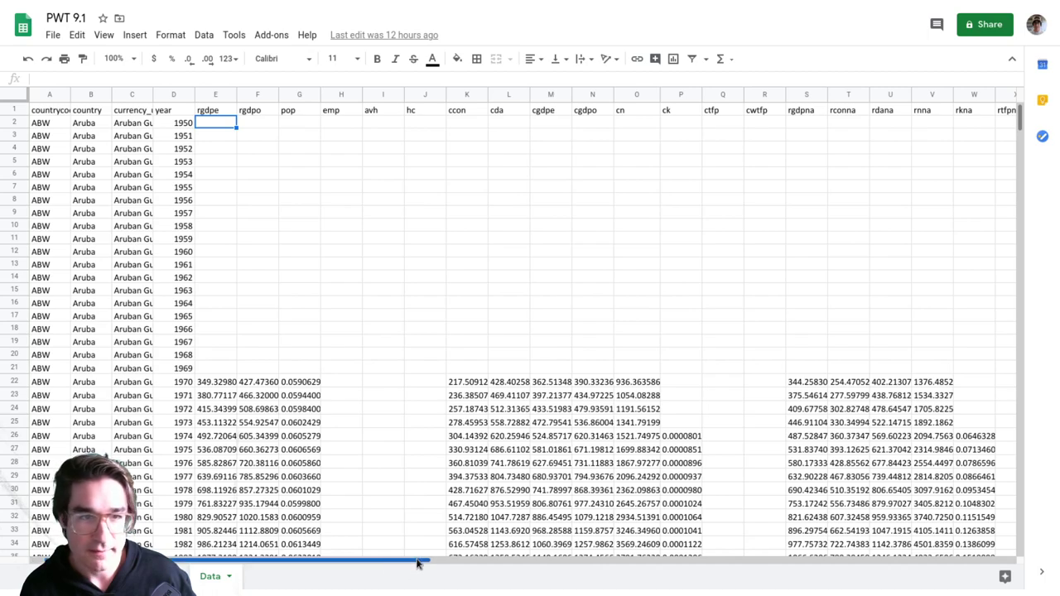
left_click_drag(418, 563, 510, 562)
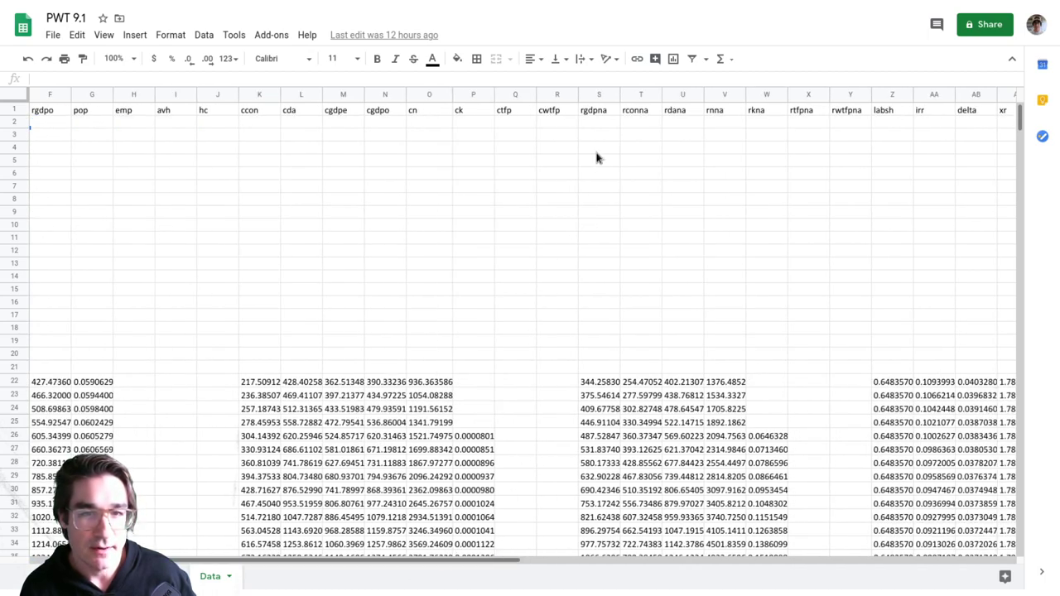
left_click(597, 111)
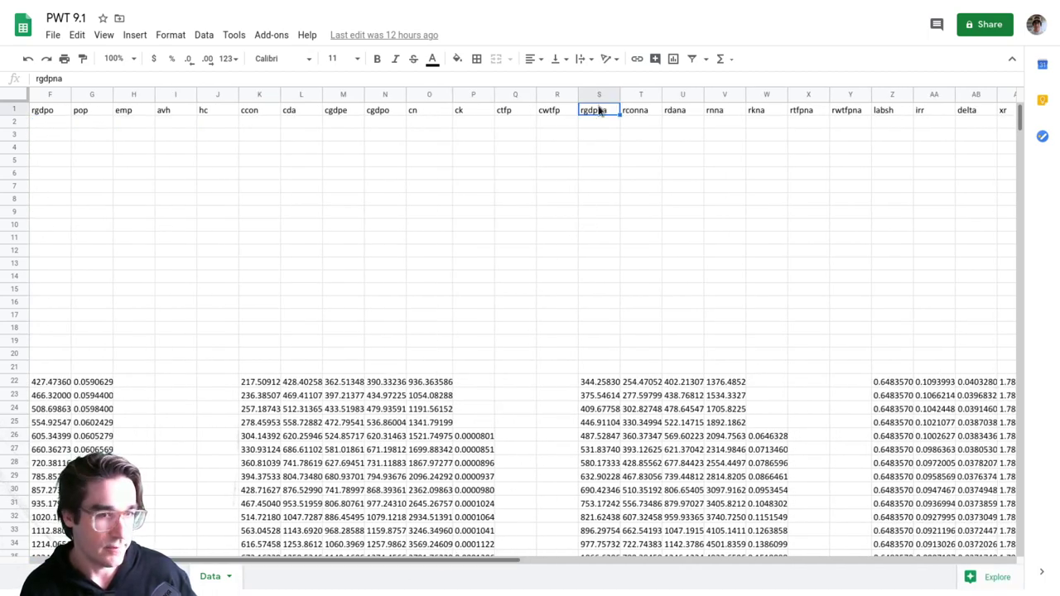
left_click(598, 94)
left_click(369, 149)
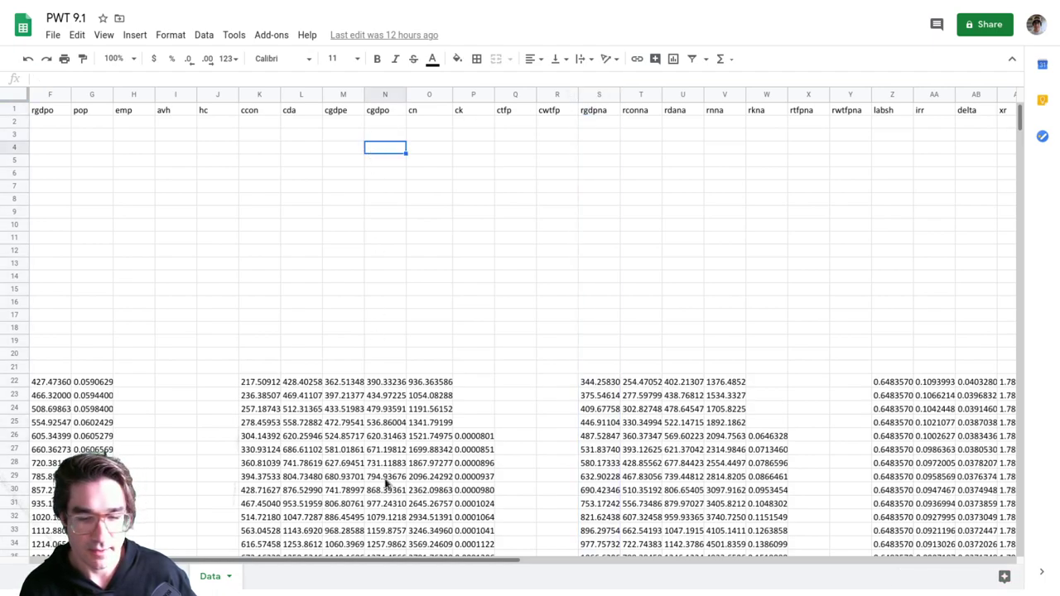
left_click_drag(390, 563, 207, 561)
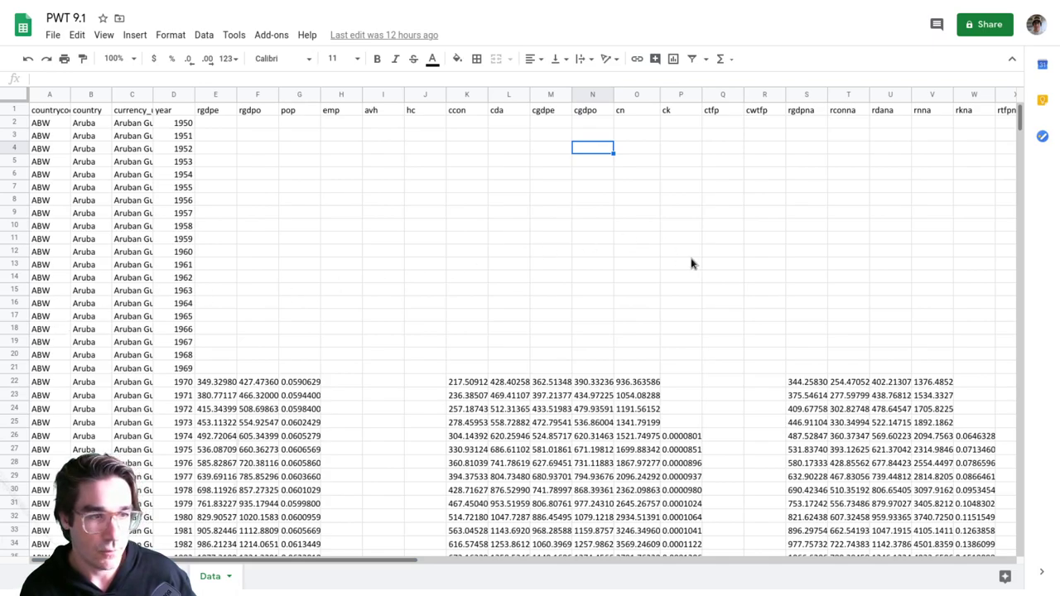
- Look through the country rows of the Data sheet to find where the United States block starts
scroll(691, 263, "down", 10)
scroll(679, 249, "down", 5)
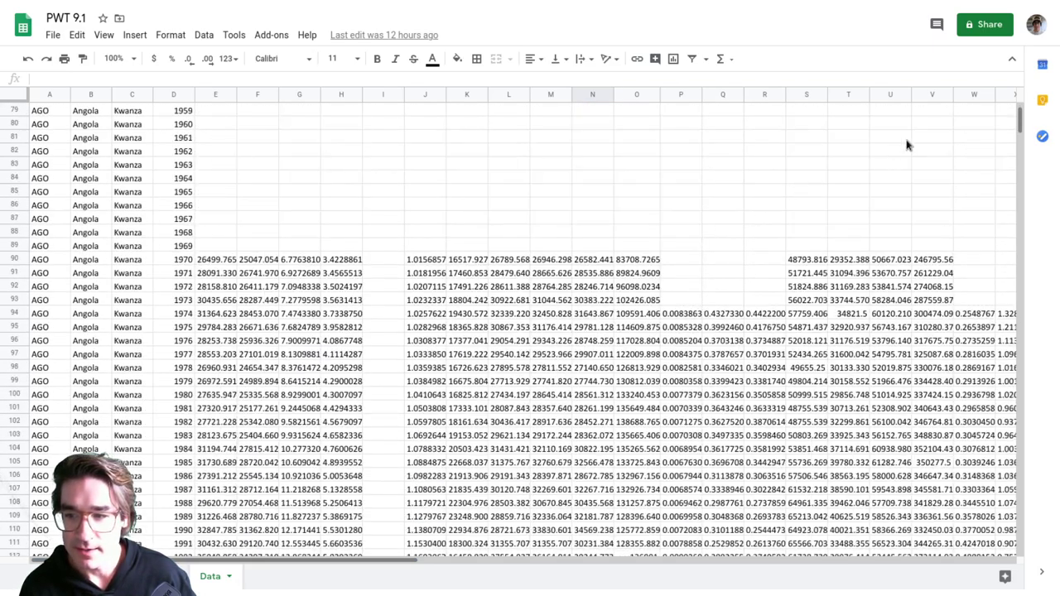
scroll(1019, 122, "up", 1)
left_click_drag(1019, 123, 1019, 457)
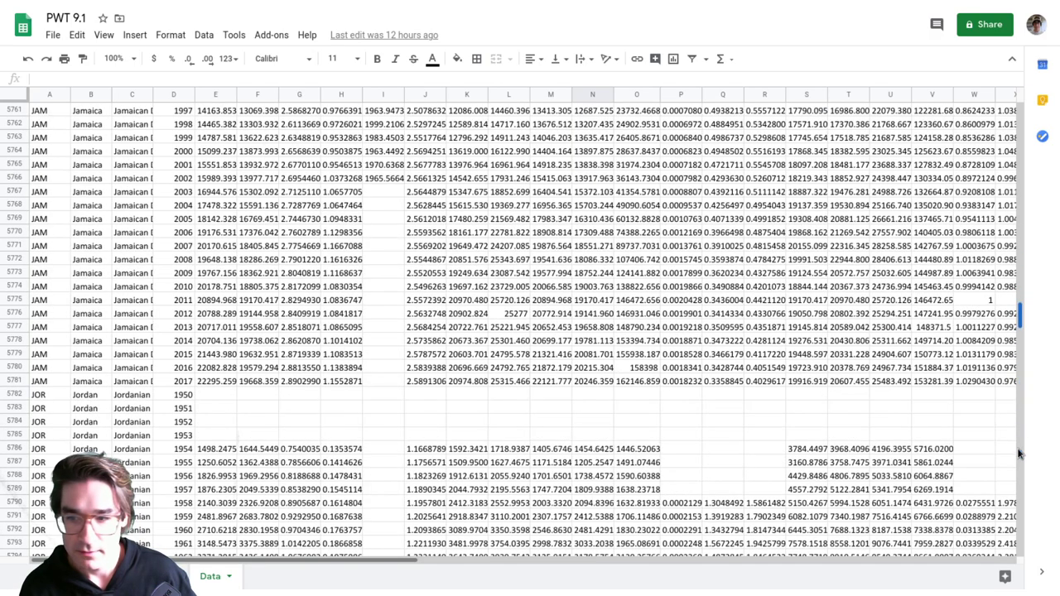
scroll(444, 397, "down", 20)
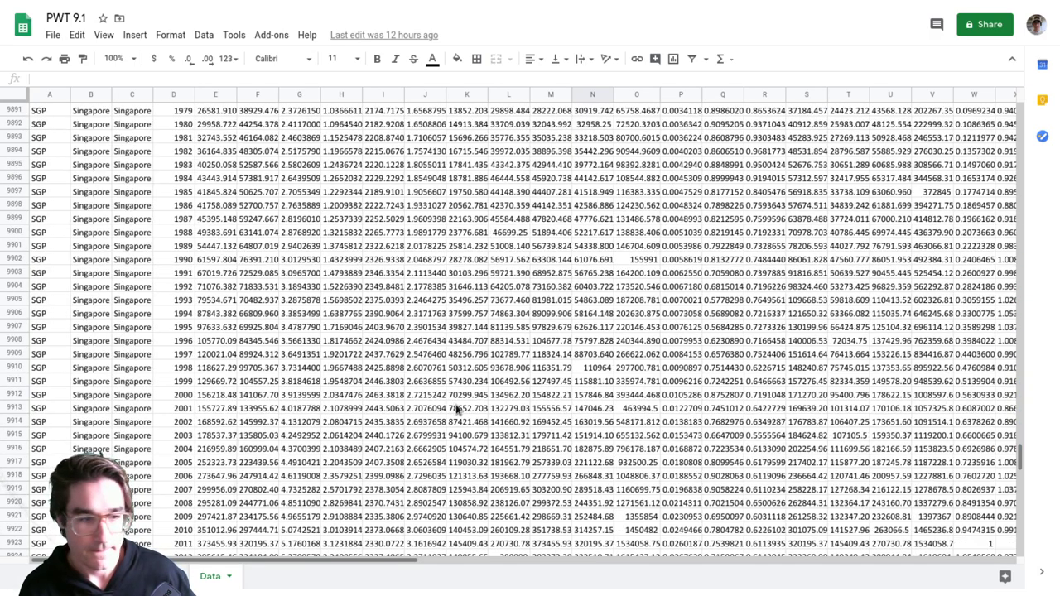
scroll(504, 470, "down", 14)
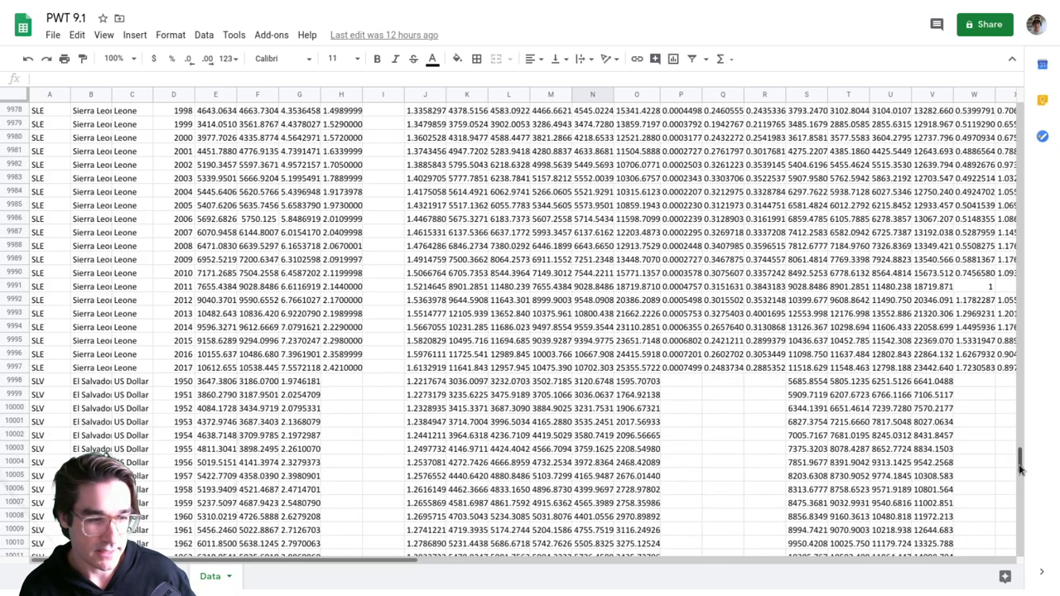
left_click_drag(1023, 469, 1022, 515)
scroll(414, 510, "down", 20)
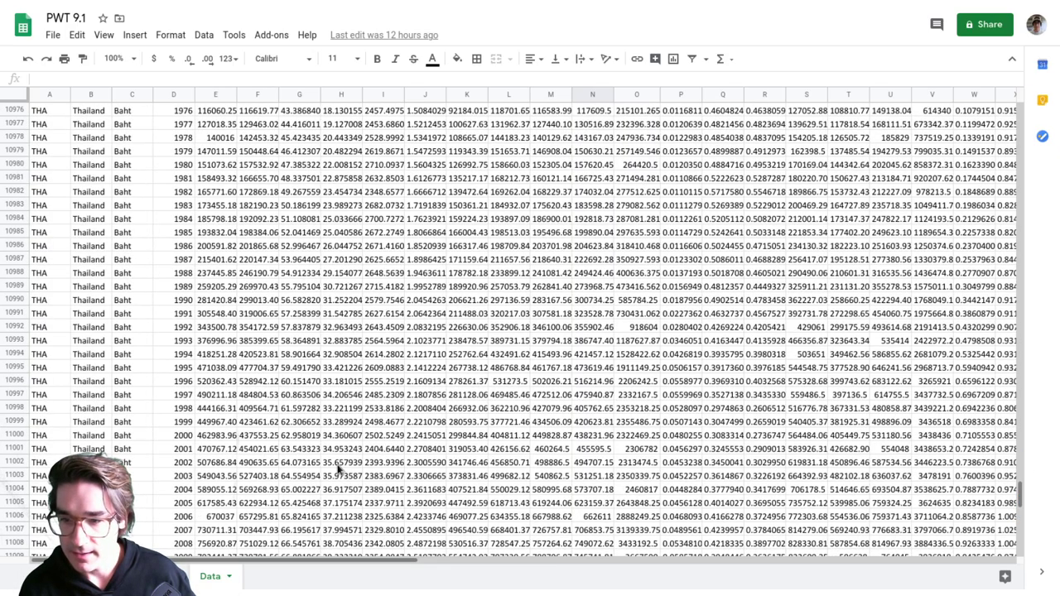
scroll(302, 450, "down", 20)
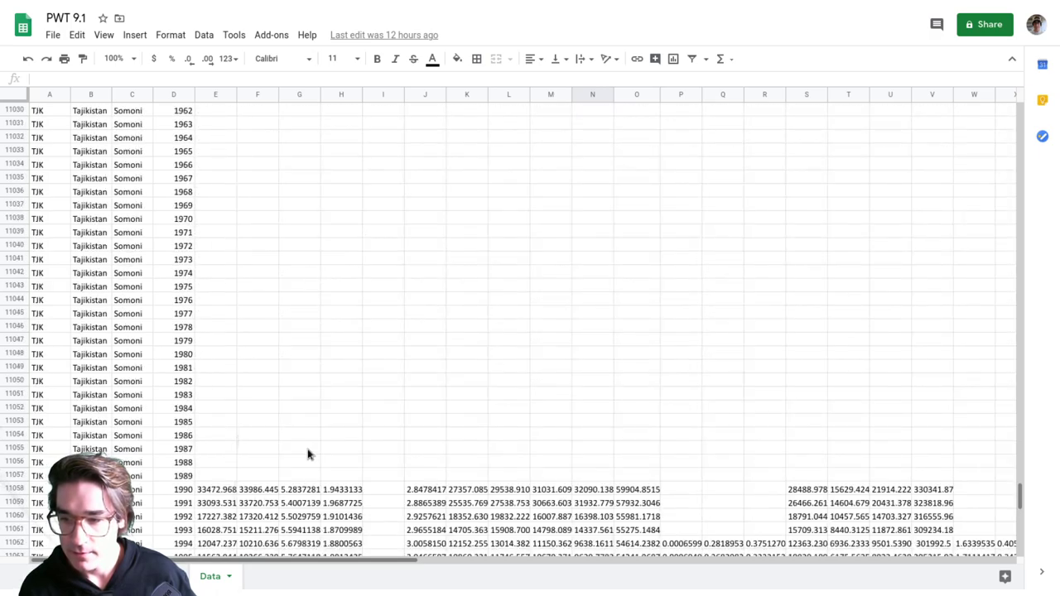
scroll(309, 451, "down", 20)
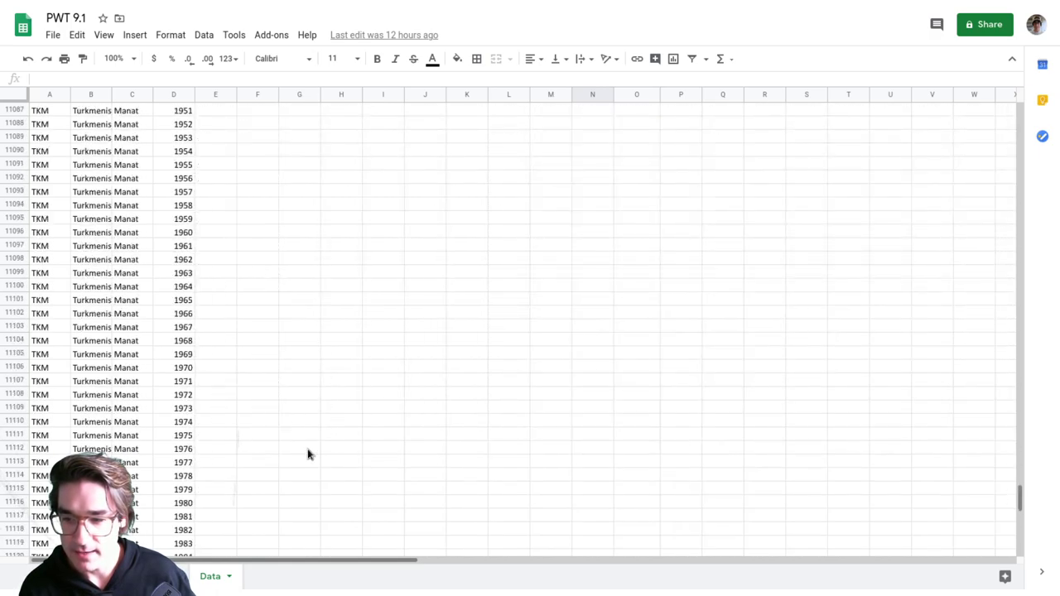
scroll(308, 451, "down", 20)
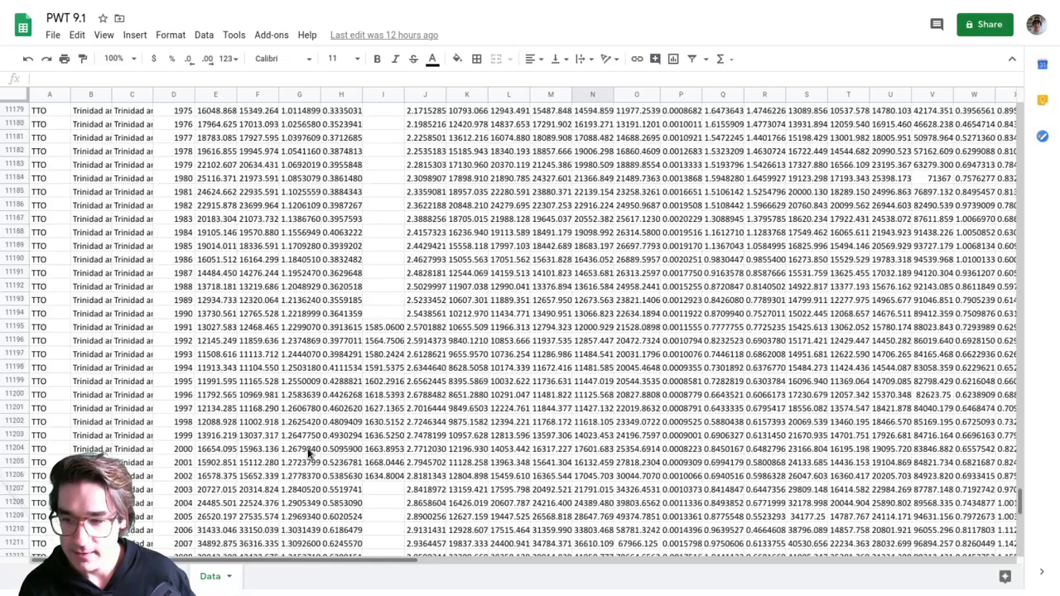
scroll(308, 452, "down", 20)
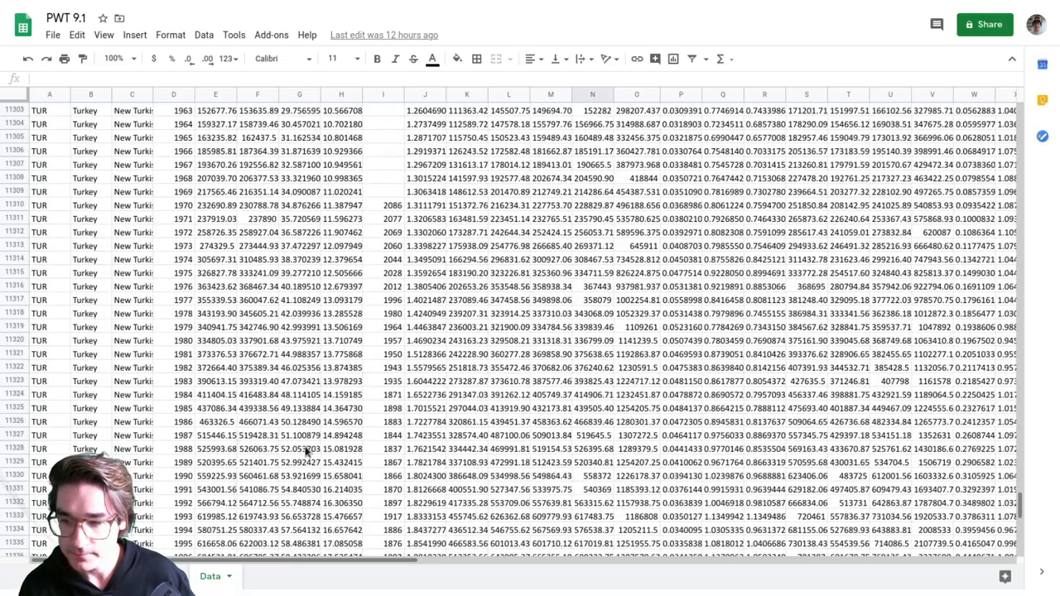
scroll(306, 452, "down", 20)
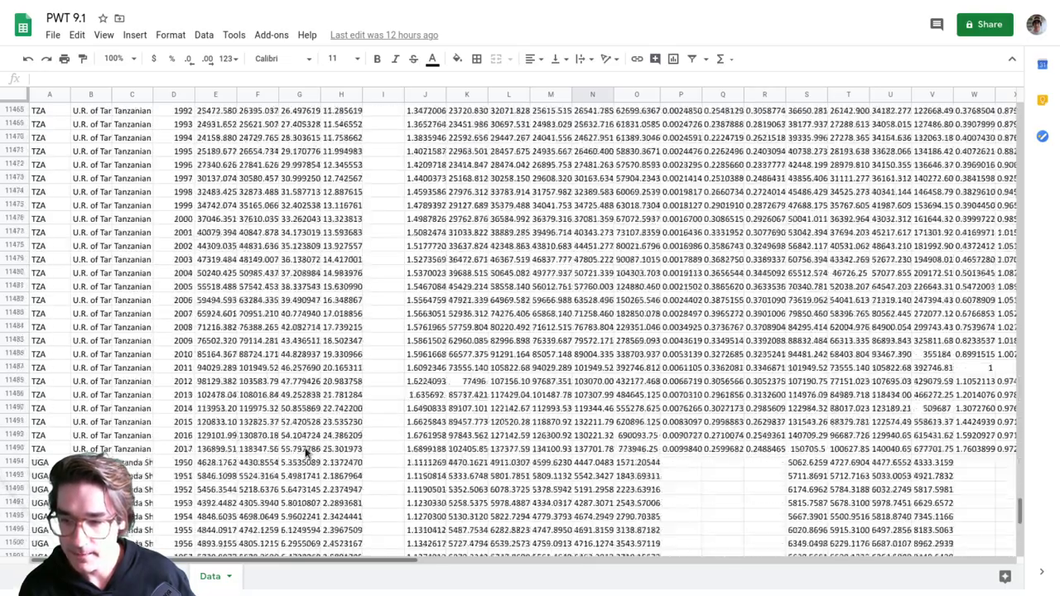
scroll(305, 452, "down", 20)
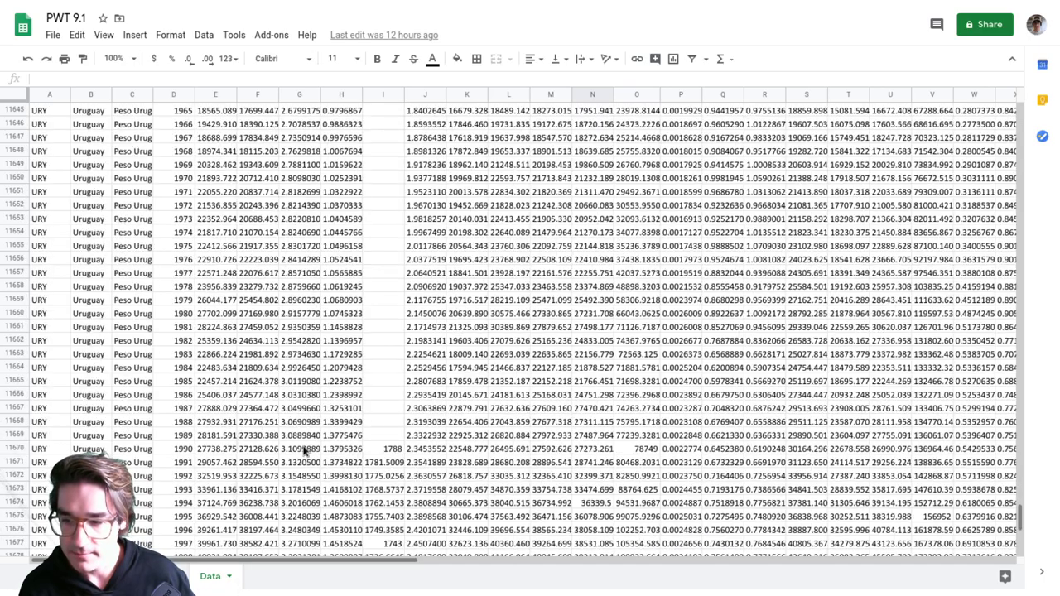
scroll(302, 448, "down", 5)
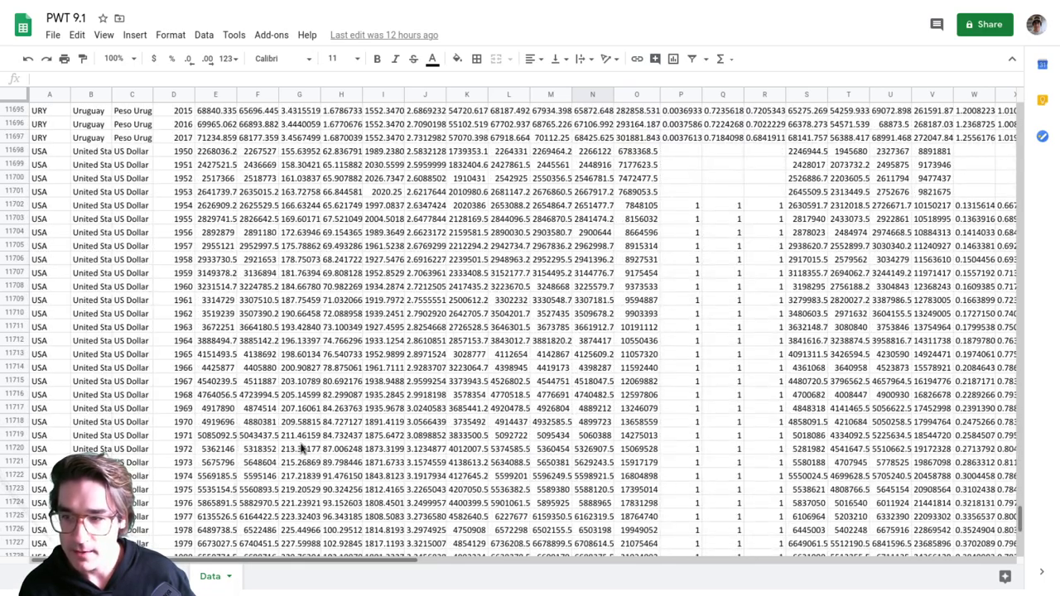
scroll(290, 410, "up", 1)
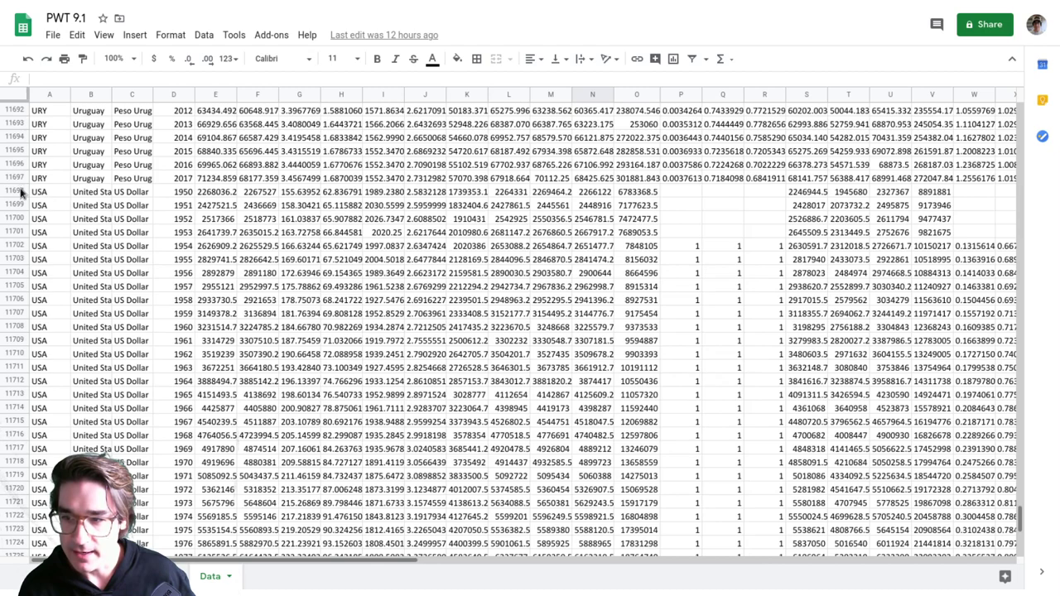
- Inspect the country, code and year cells of the first United States row and check the block's last year
left_click(88, 193)
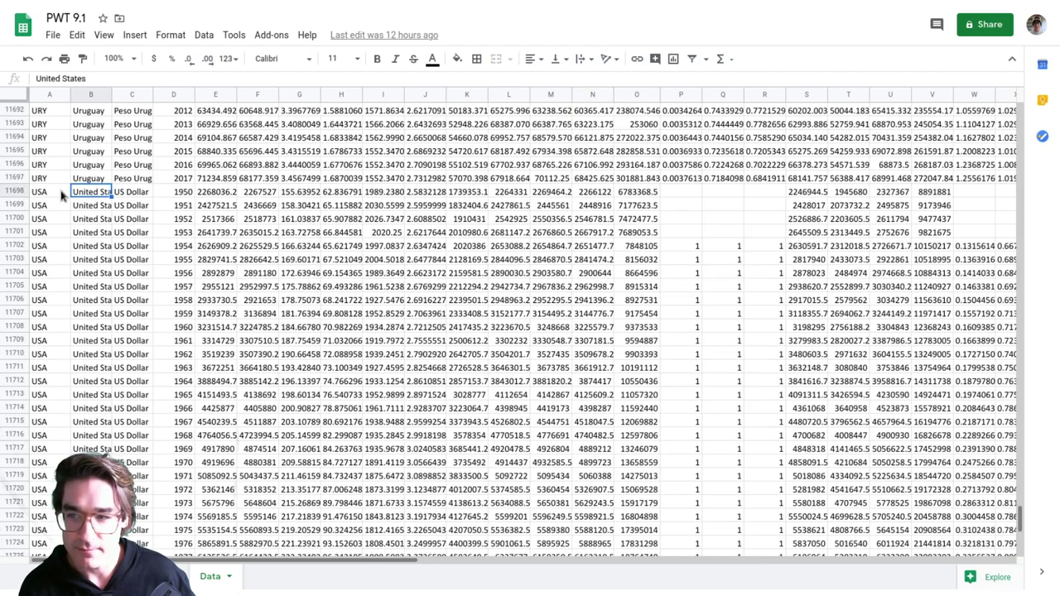
left_click(50, 193)
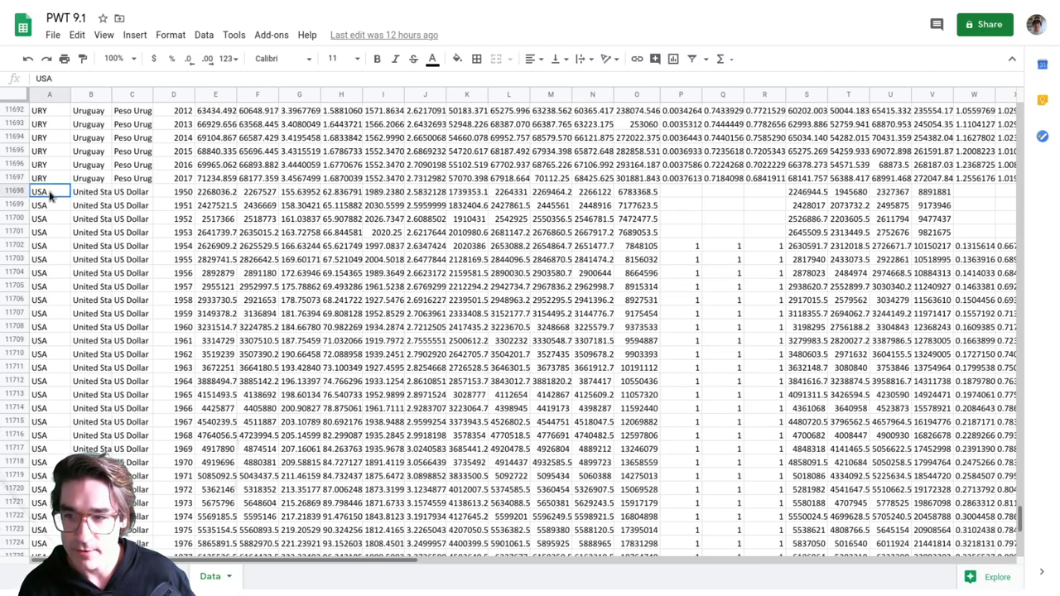
left_click(183, 195)
key("ctrl+Down")
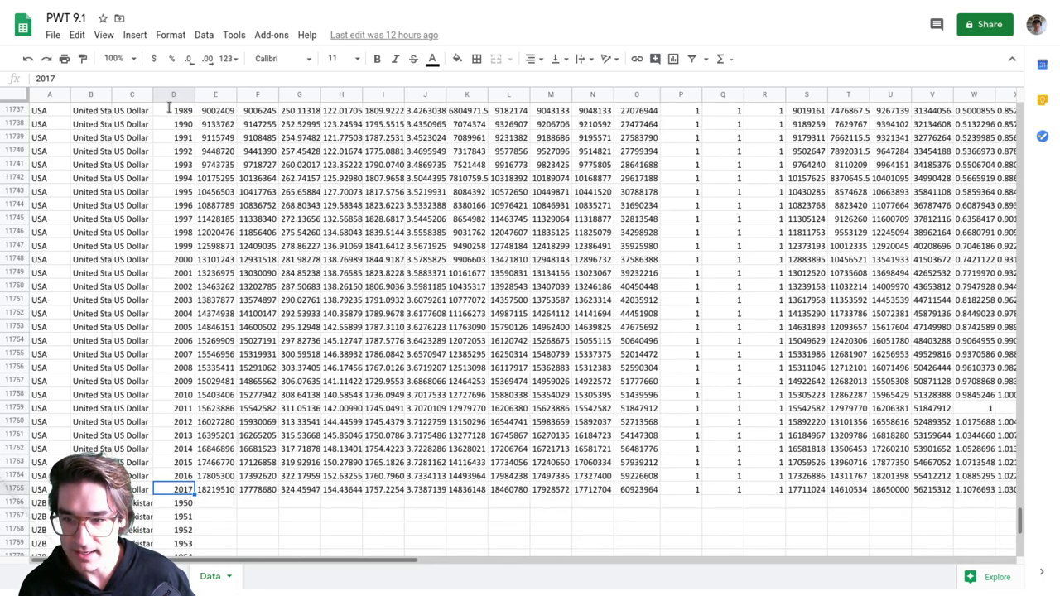
scroll(189, 203, "up", 10)
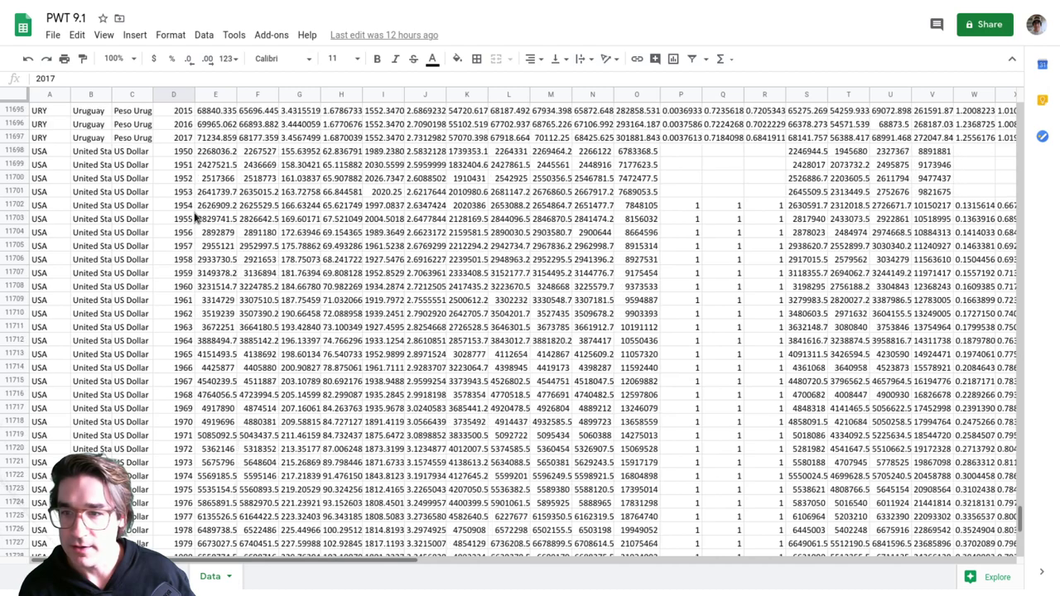
- Copy all the United States rows, 11698 to 11765, covering 1950 to 2017
left_click(15, 151)
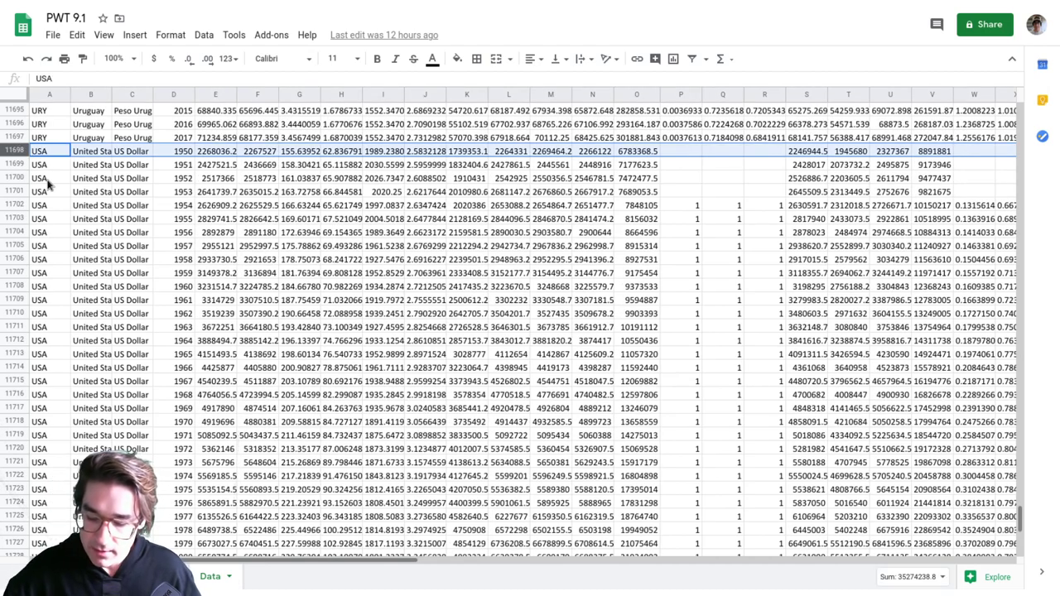
scroll(42, 454, "down", 10)
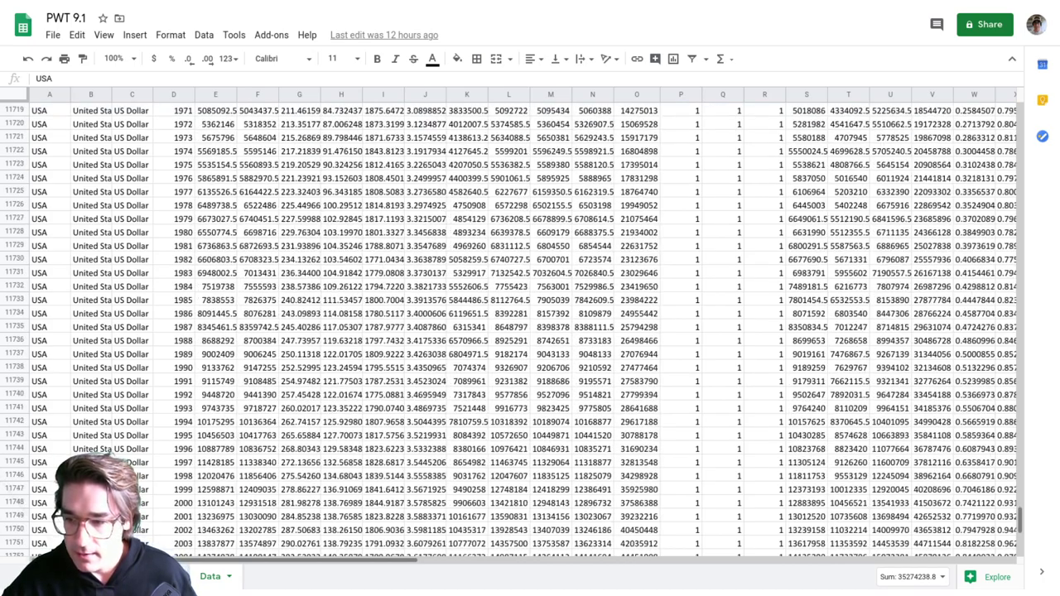
scroll(35, 479, "down", 4)
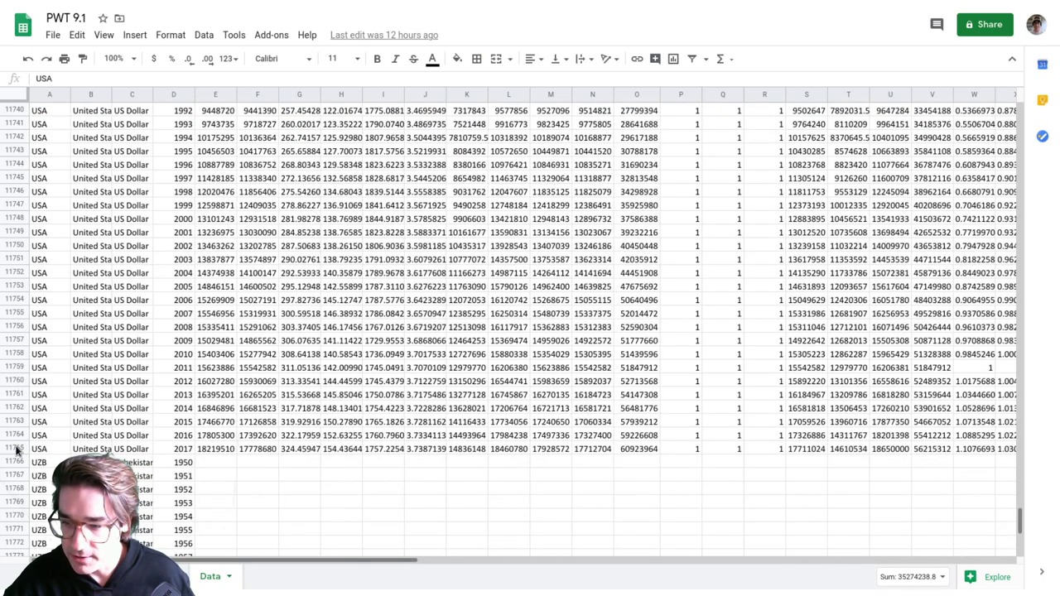
left_click(15, 448, "shift")
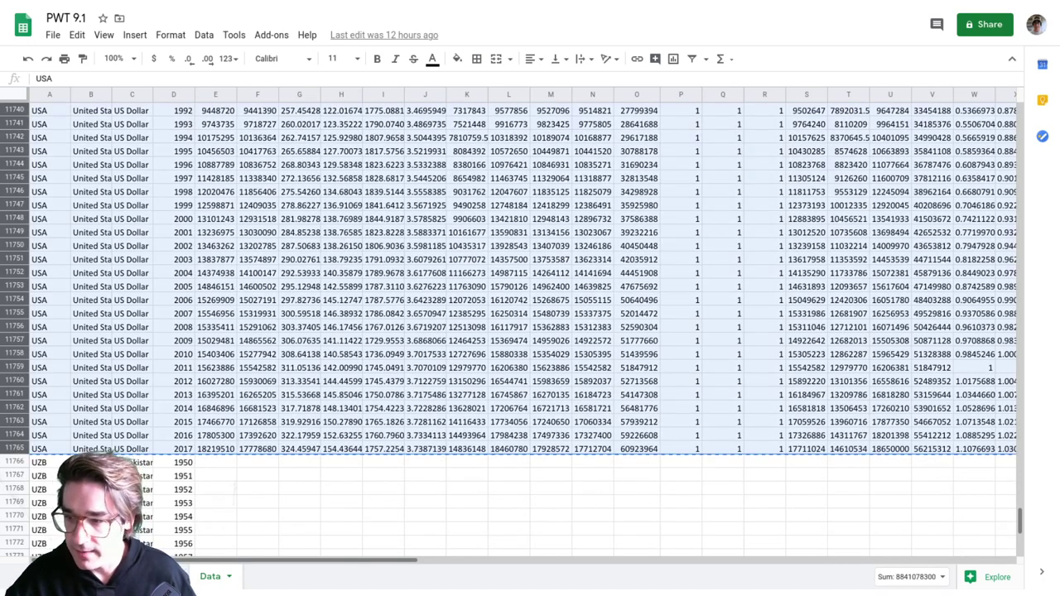
key("ctrl+c")
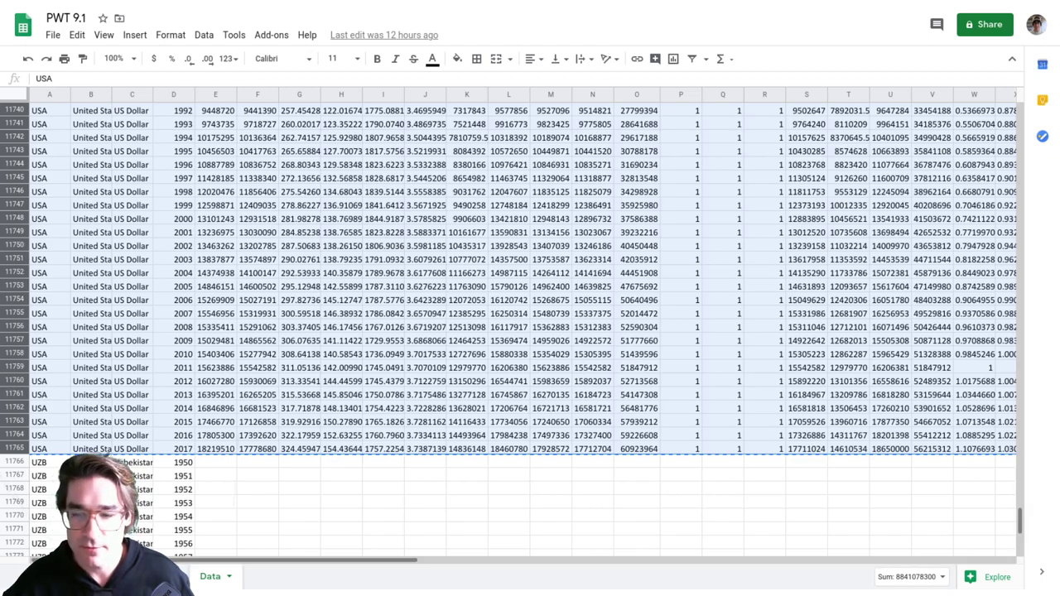
- Reread the rgdpna definition in the variable legend, then return to the Data sheet
left_click(161, 577)
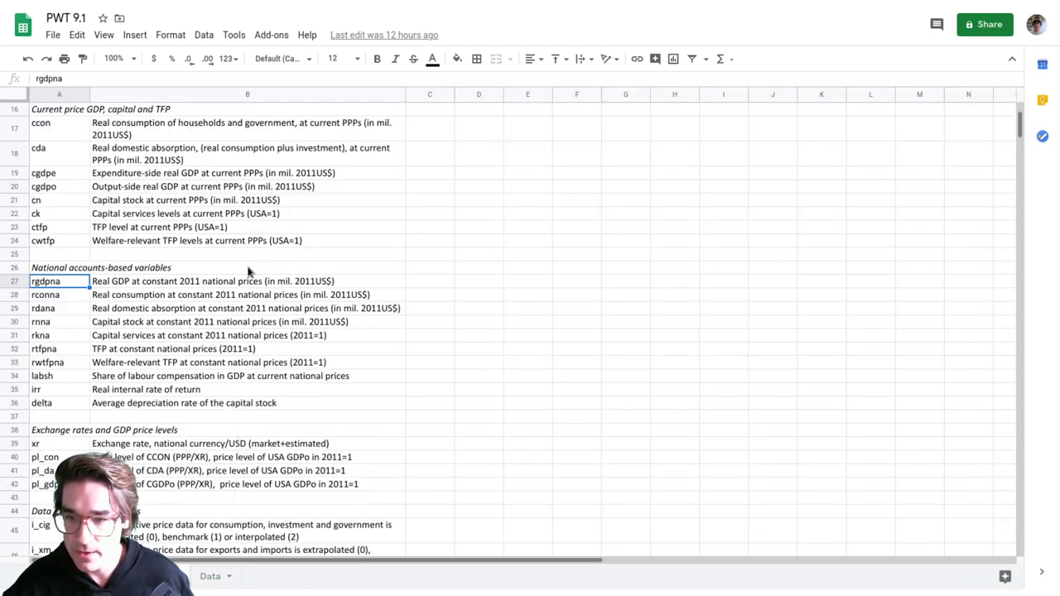
left_click(157, 285)
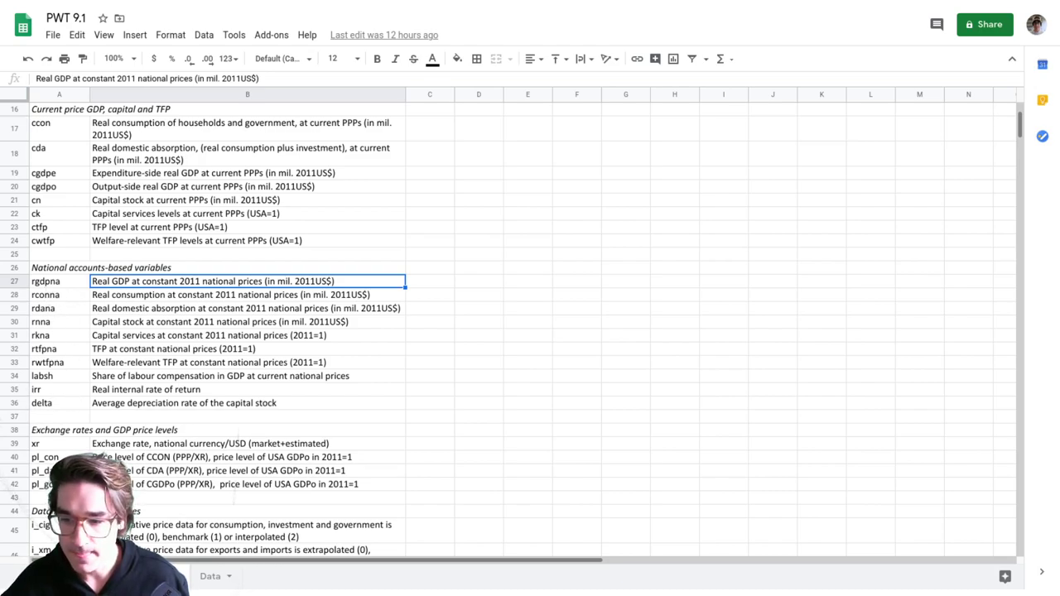
left_click(211, 577)
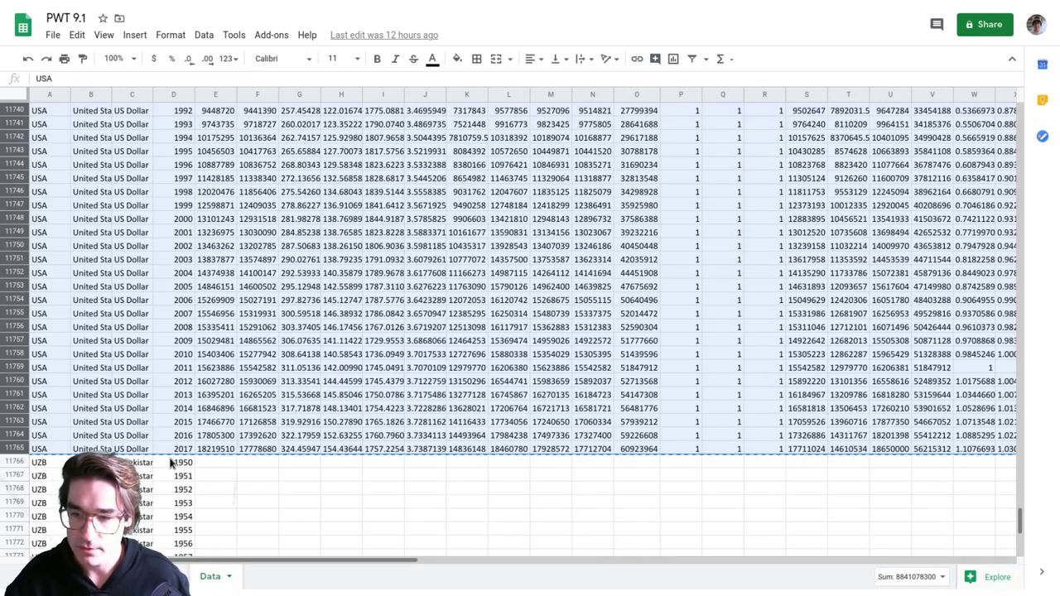
- Add a new sheet to the workbook and rename it USA
scroll(170, 462, "up", 10)
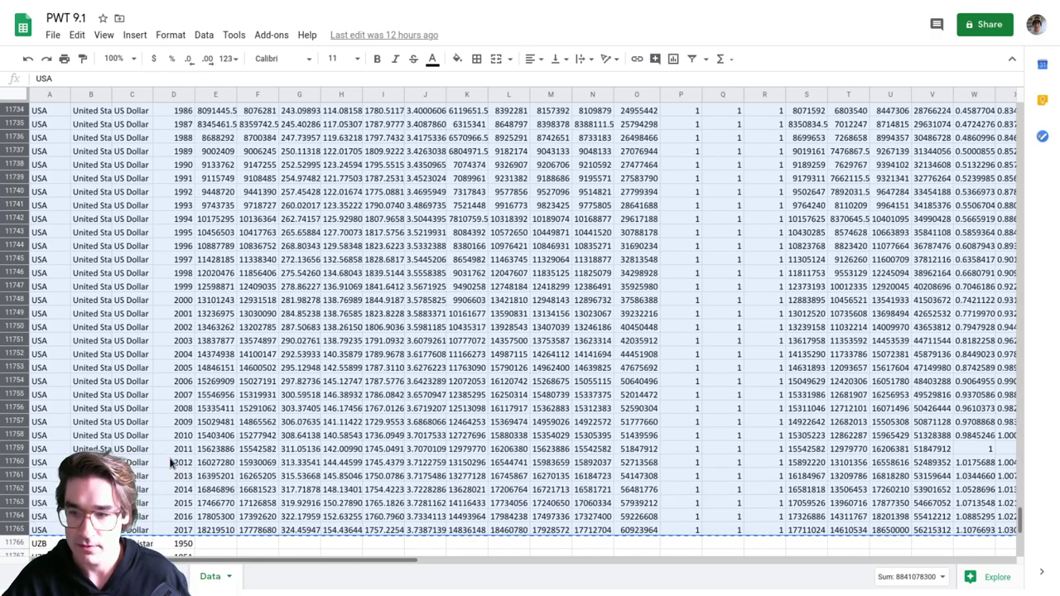
scroll(208, 456, "up", 5)
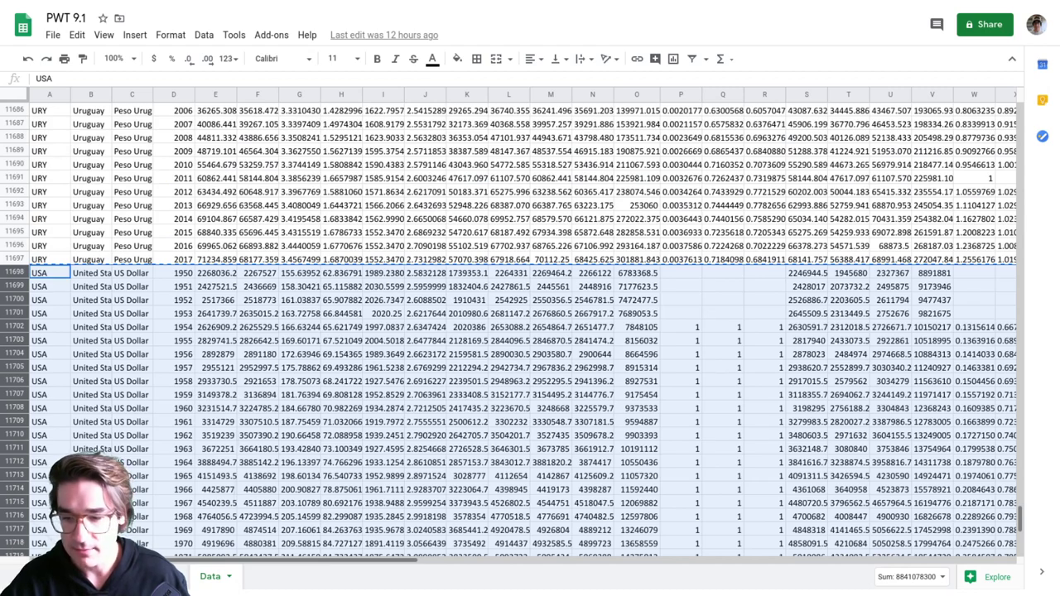
left_click(16, 576)
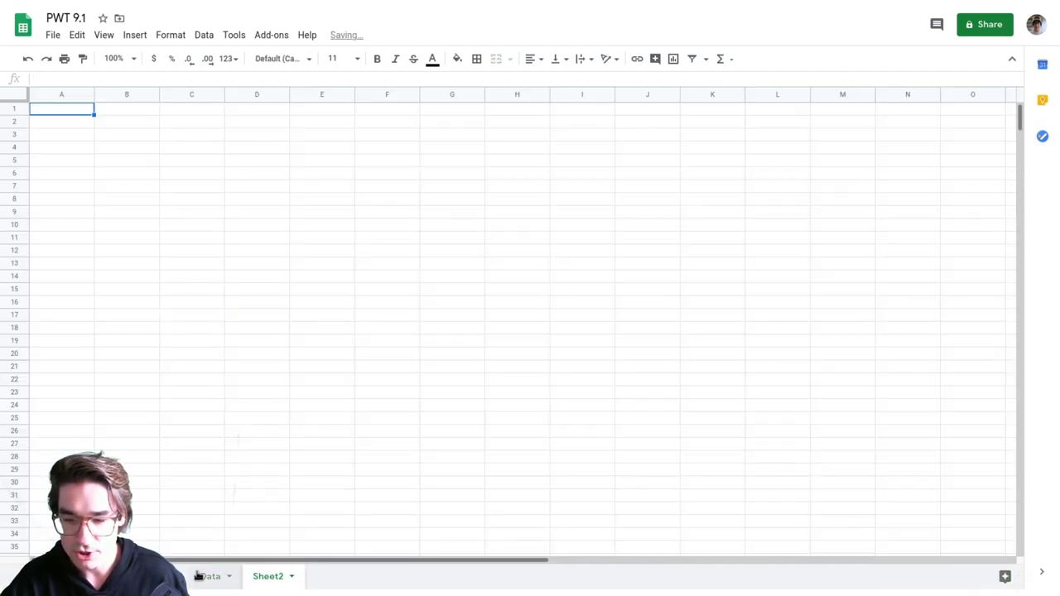
left_click(291, 576)
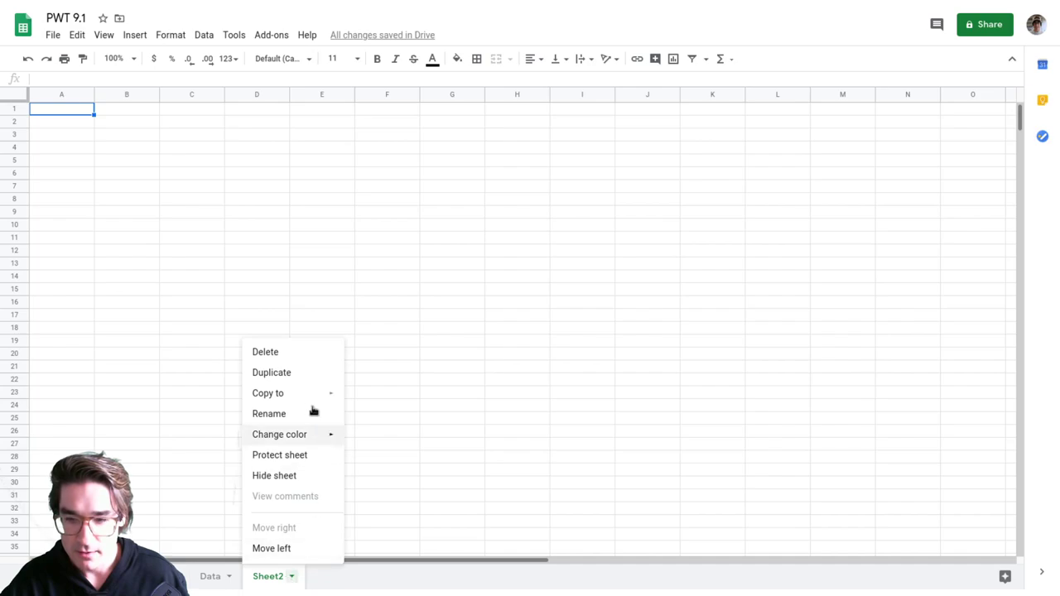
left_click(269, 415)
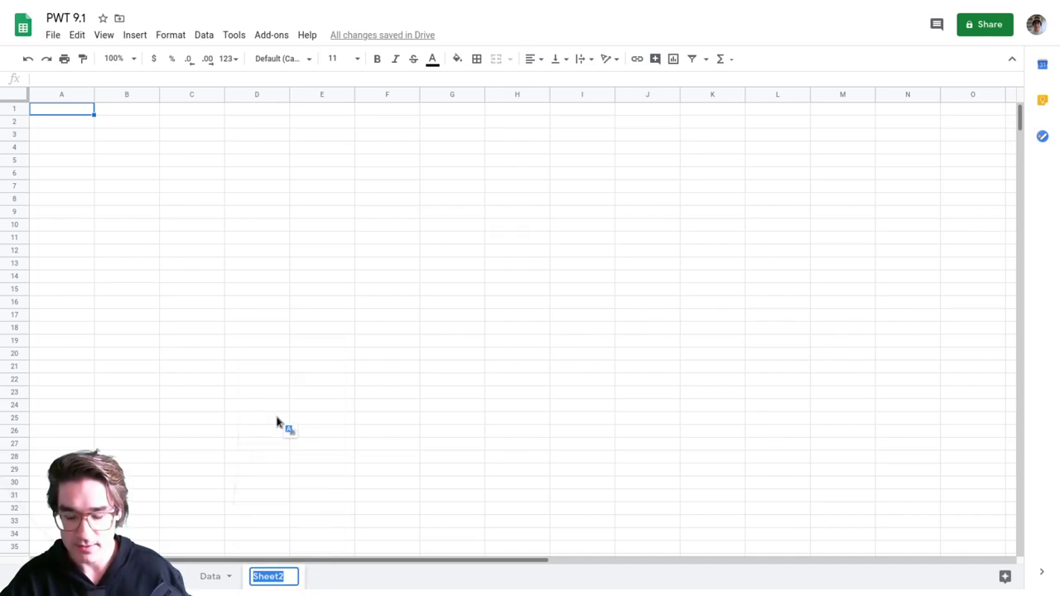
type("USA")
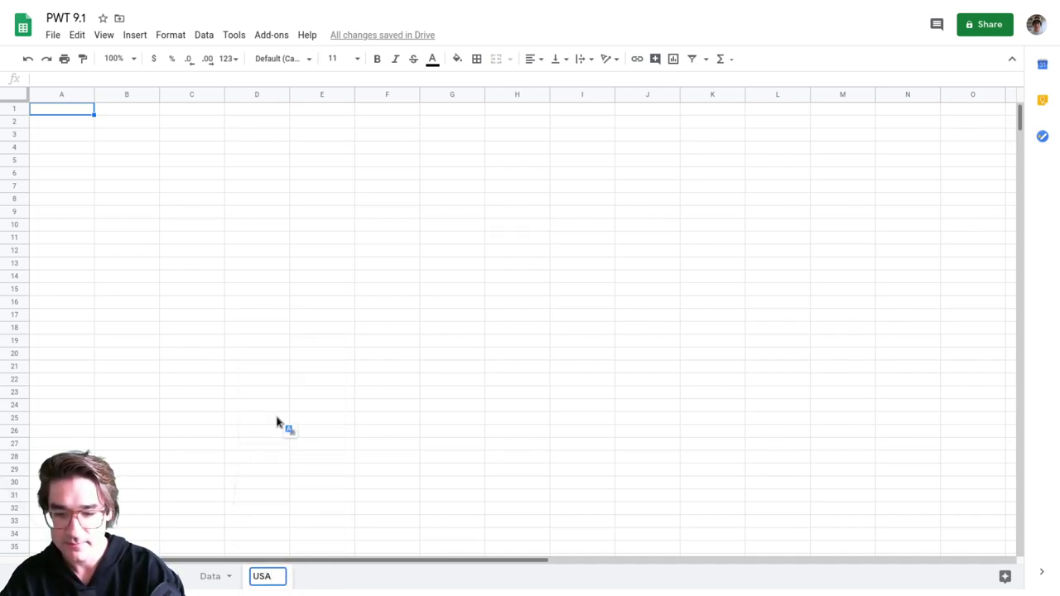
key("Return")
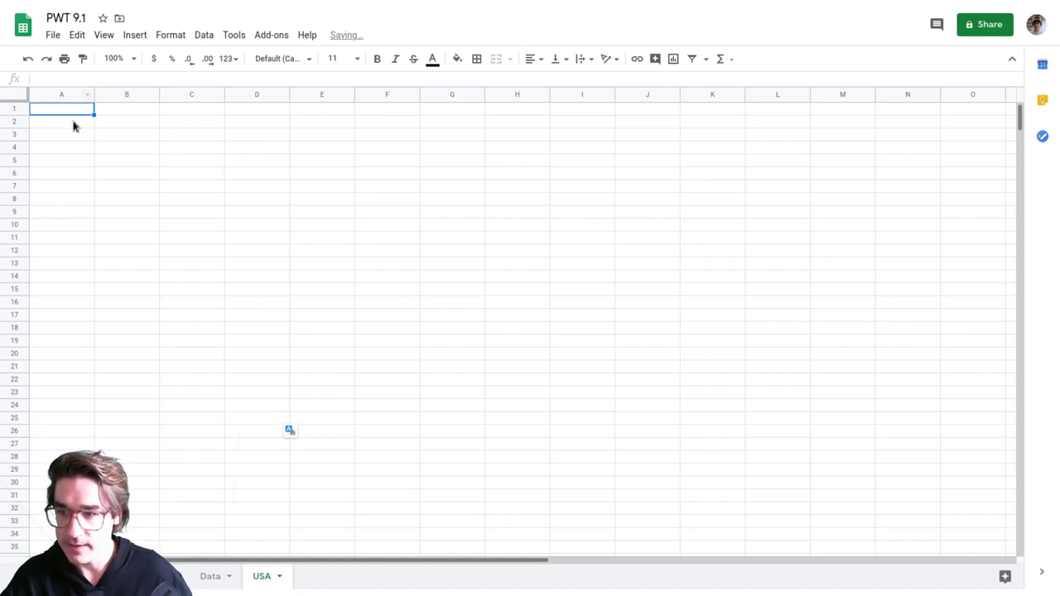
- Paste the copied United States rows into the USA sheet starting at cell A2, leaving row 1 free
left_click(70, 125)
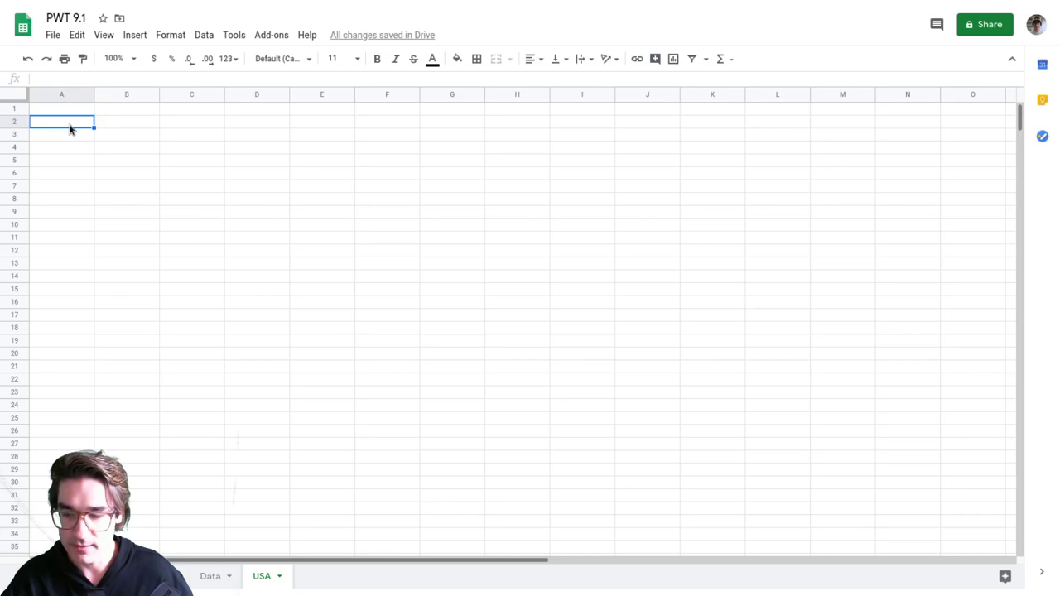
key("ctrl+v")
left_click(83, 164)
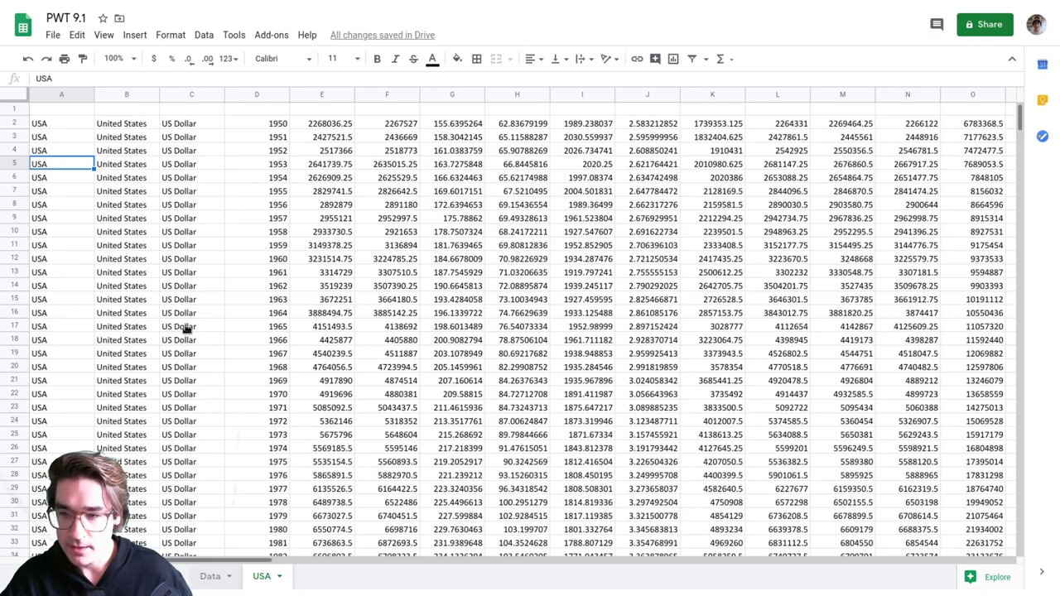
- Copy the variable-name header row from the Data sheet into row 1 of the USA sheet
key("ctrl+shift+Page_Up")
left_click(102, 166)
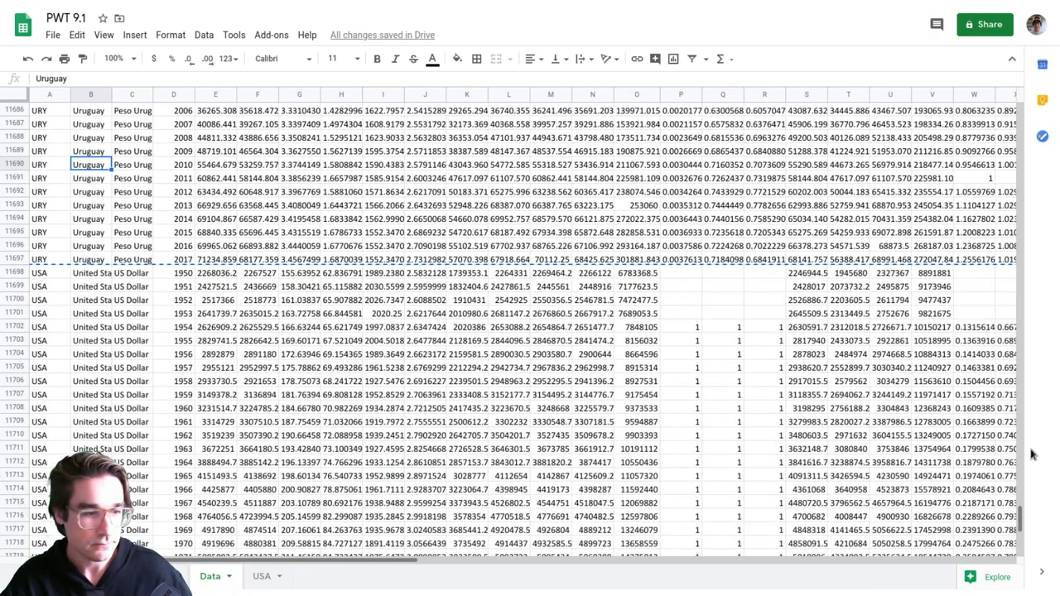
left_click_drag(1022, 517, 1009, 112)
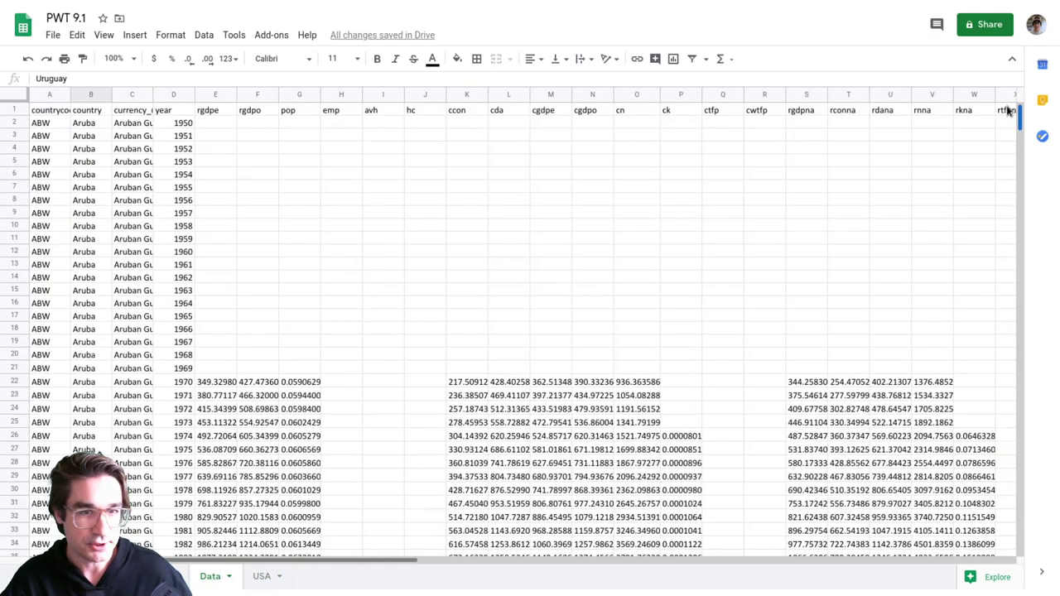
left_click(12, 109)
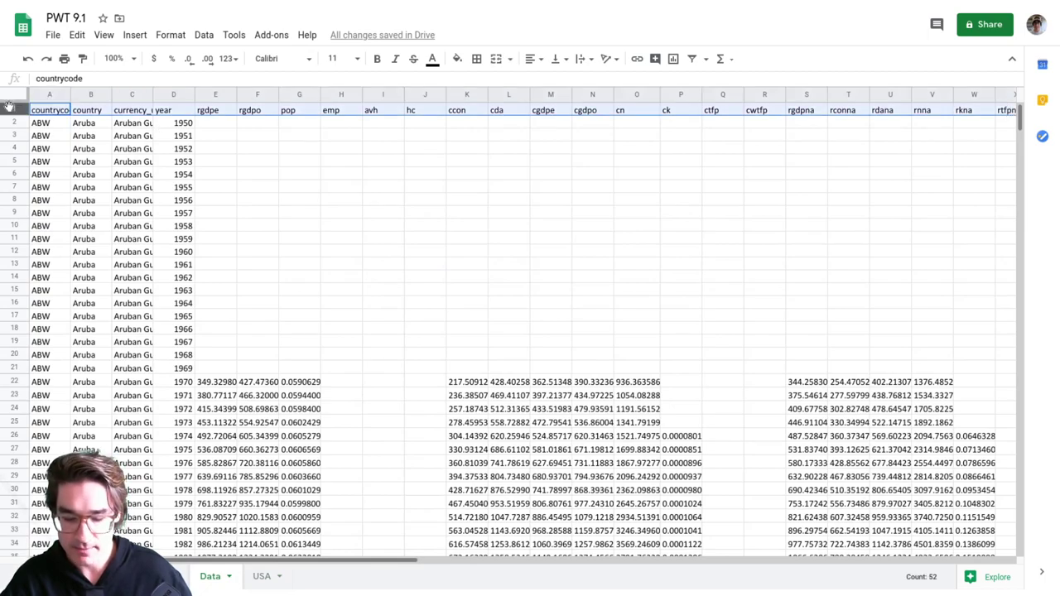
left_click(267, 578)
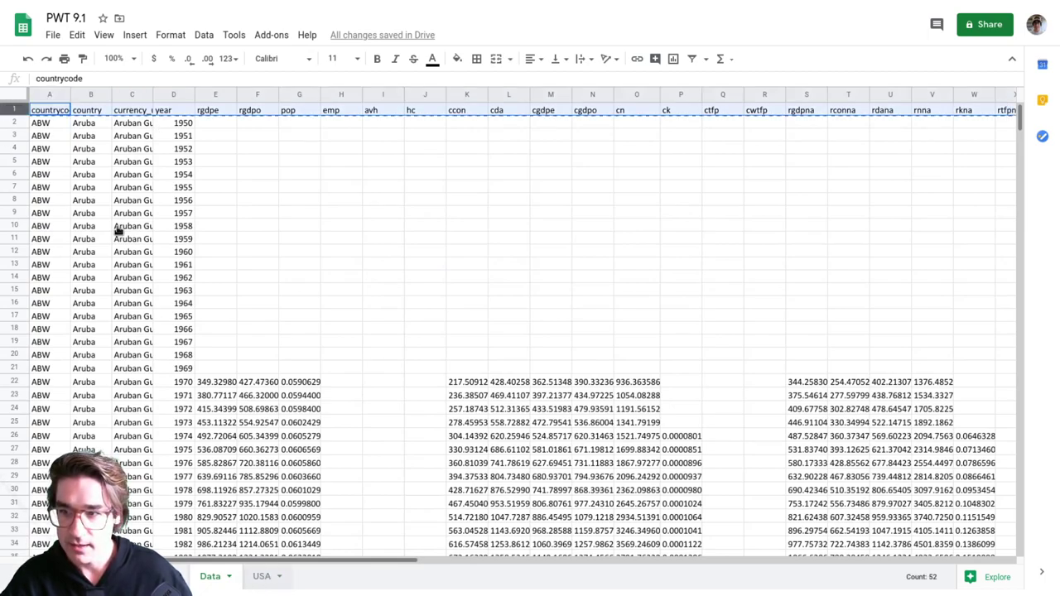
left_click(15, 108)
key("ctrl+v")
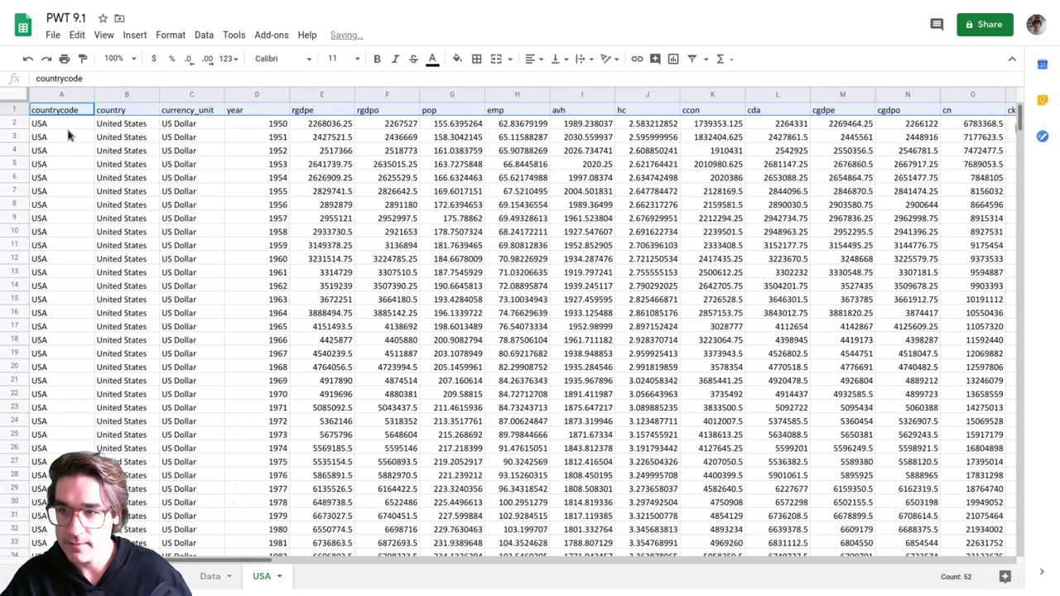
- Make the header row of the USA sheet bold
right_click(15, 110)
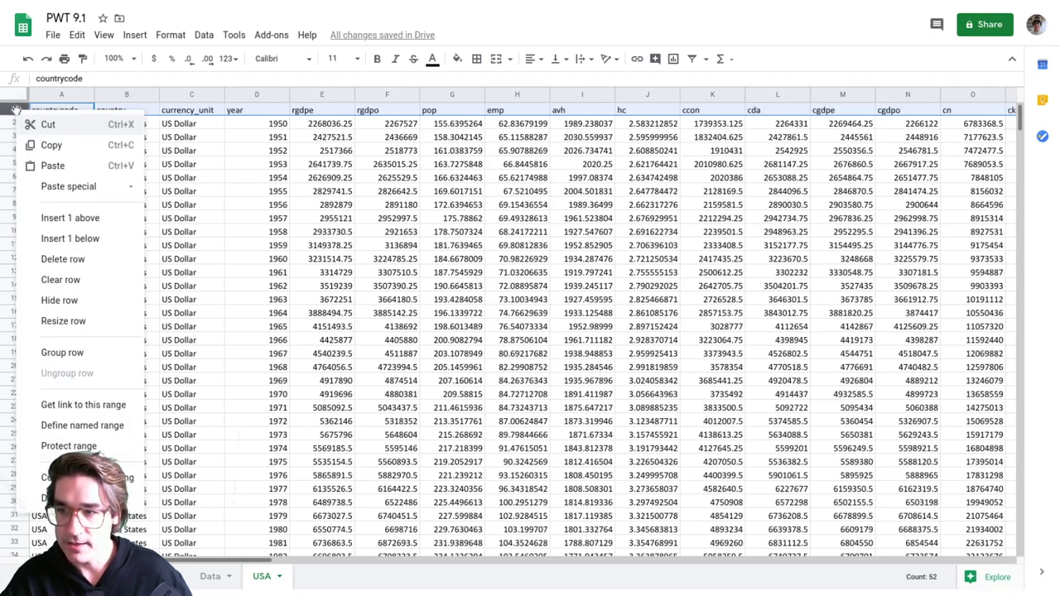
left_click(343, 288)
left_click(18, 110)
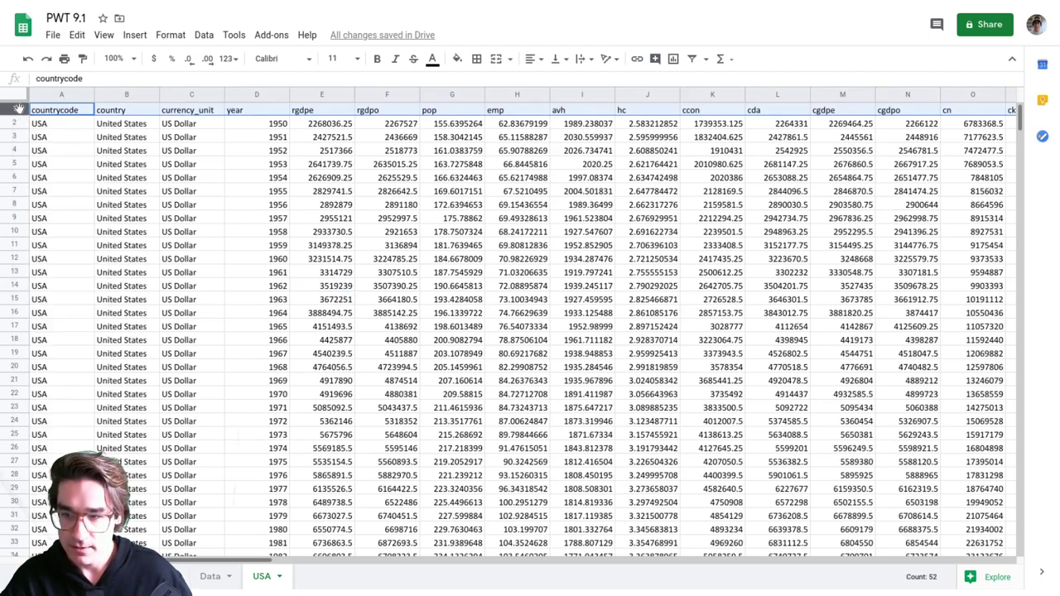
key("ctrl+b")
left_click(206, 179)
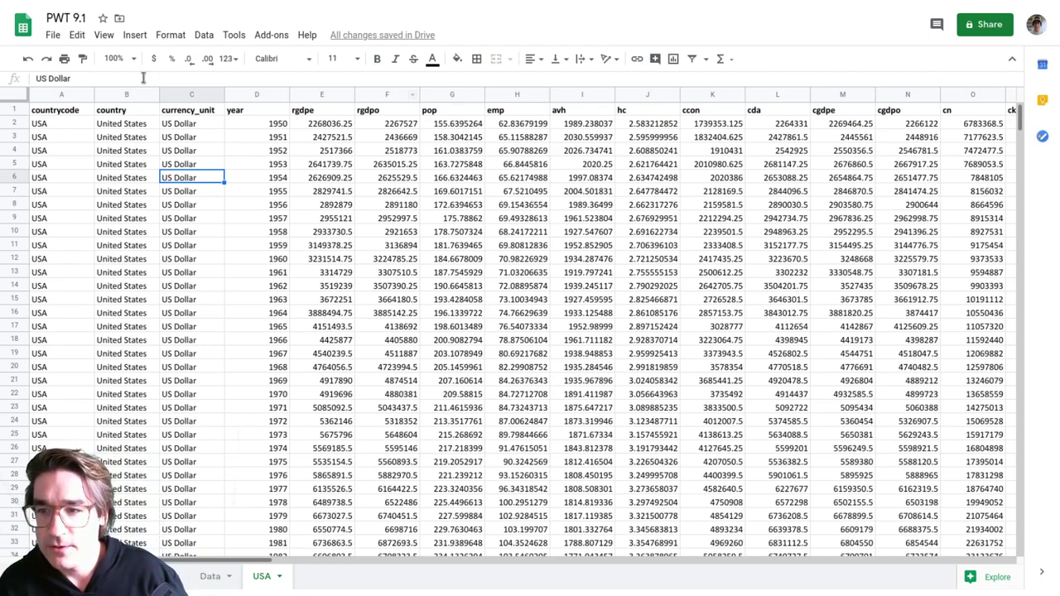
- Delete the country and currency_unit columns from the USA sheet
left_click_drag(184, 97, 132, 95)
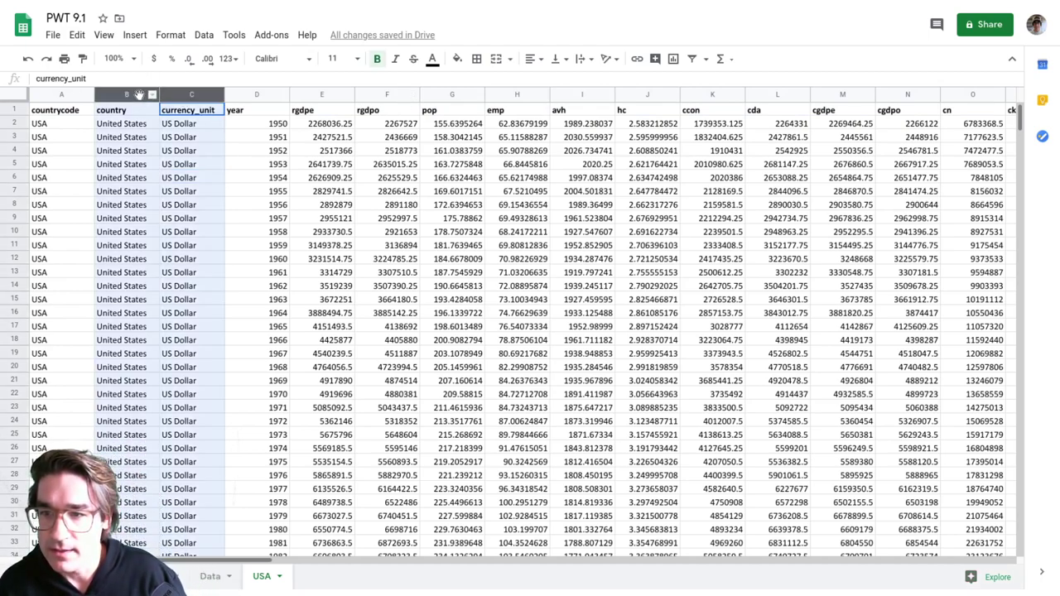
right_click(130, 93)
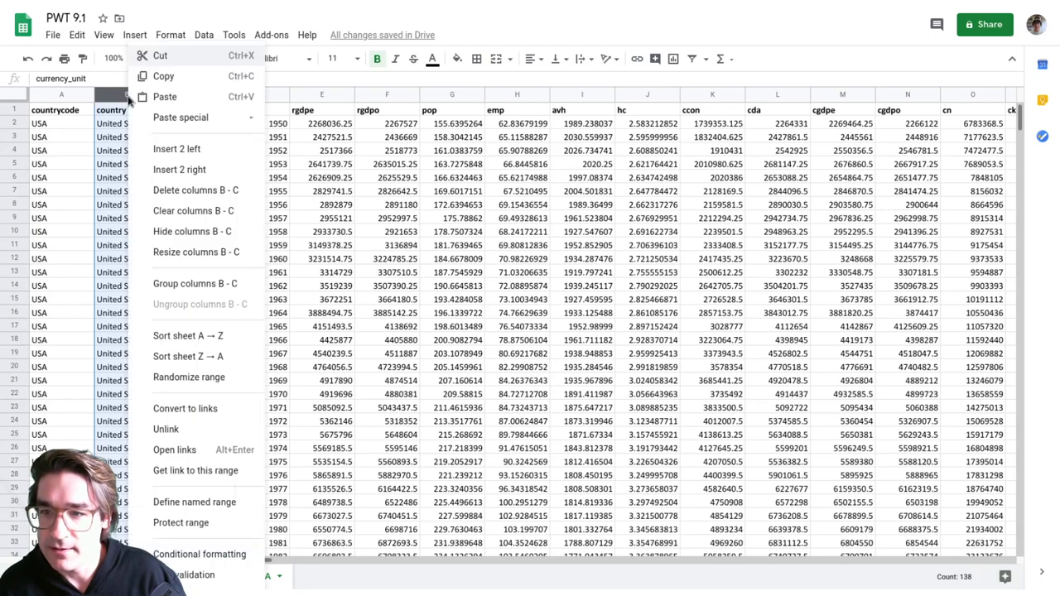
left_click(184, 191)
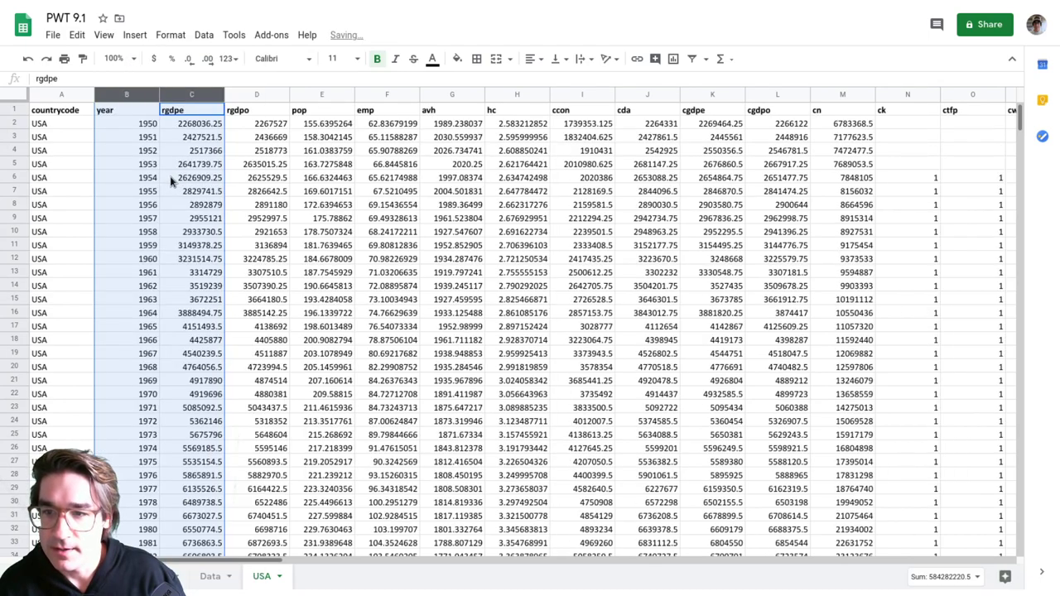
left_click(62, 126)
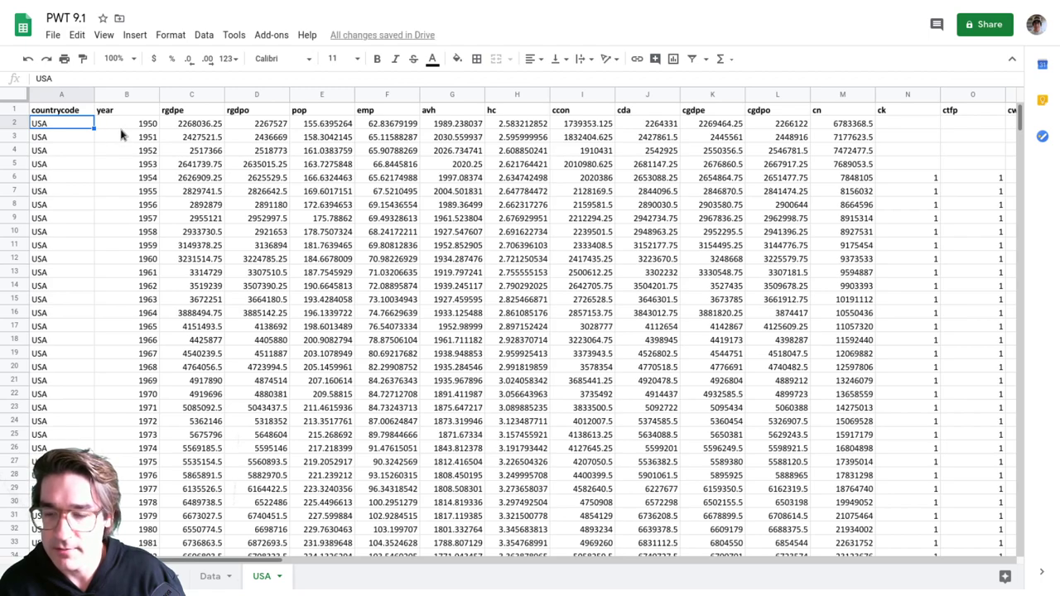
left_click(121, 136)
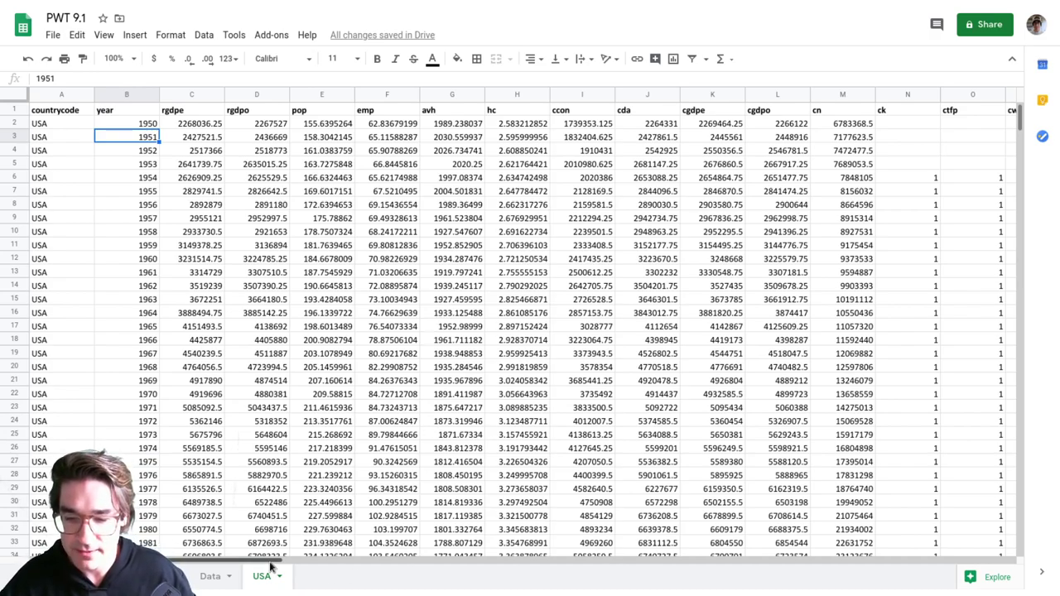
mouse_move(264, 562)
left_mouse_down()
mouse_move(840, 564)
mouse_move(1030, 553)
mouse_move(265, 563)
left_mouse_up()
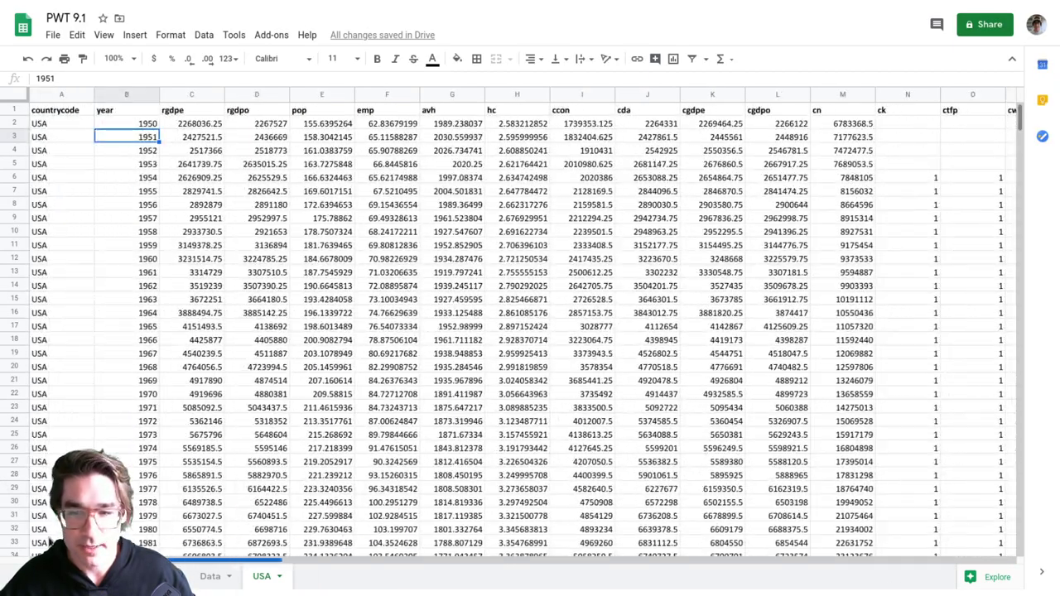
scroll(339, 445, "down", 5)
scroll(340, 445, "up", 5)
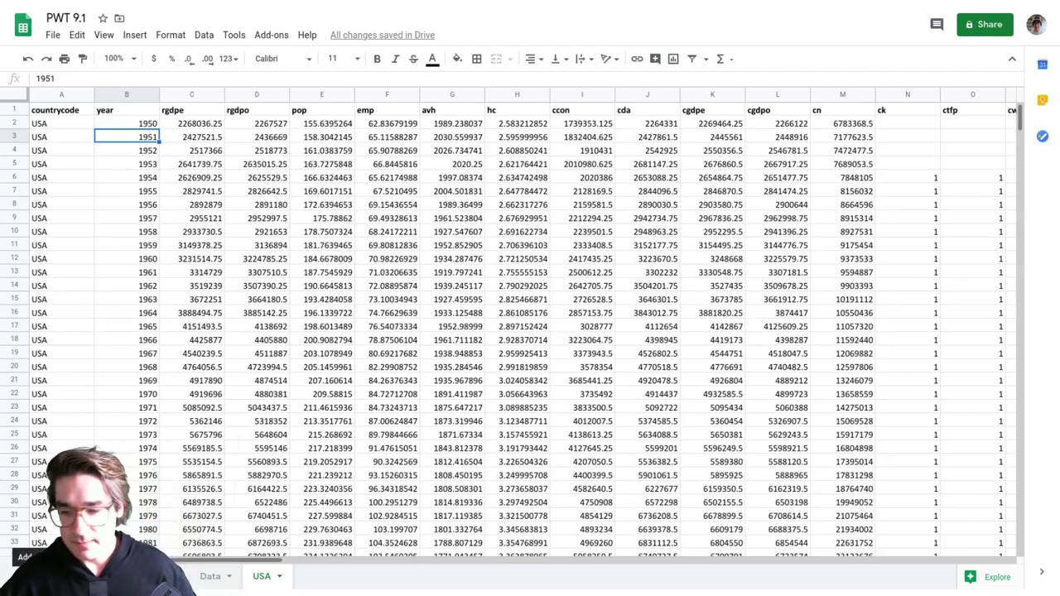
- Add another new sheet to the workbook and rename it Growth
left_click(18, 576)
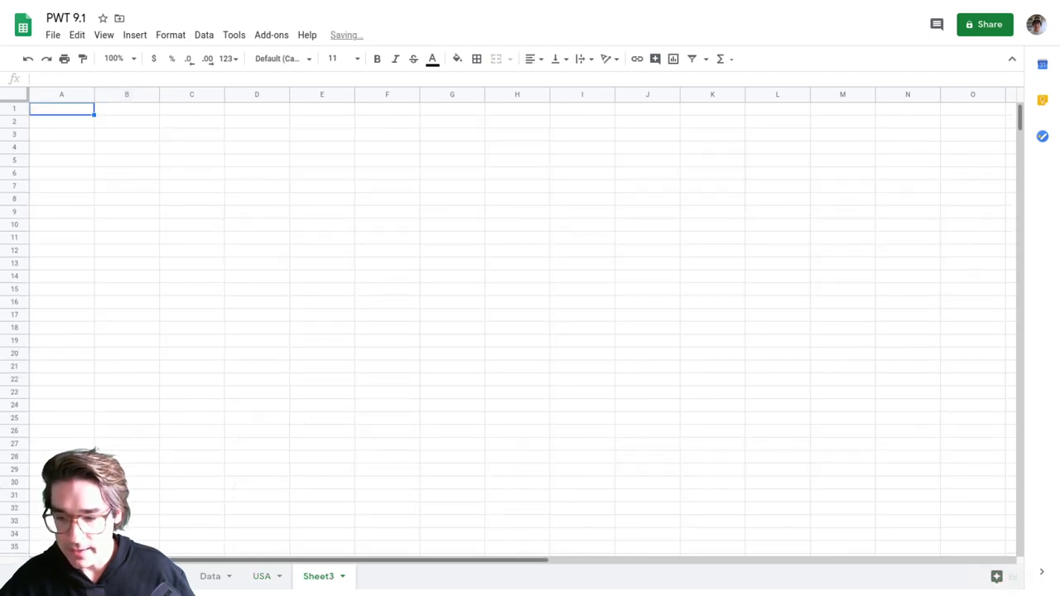
left_click(342, 577)
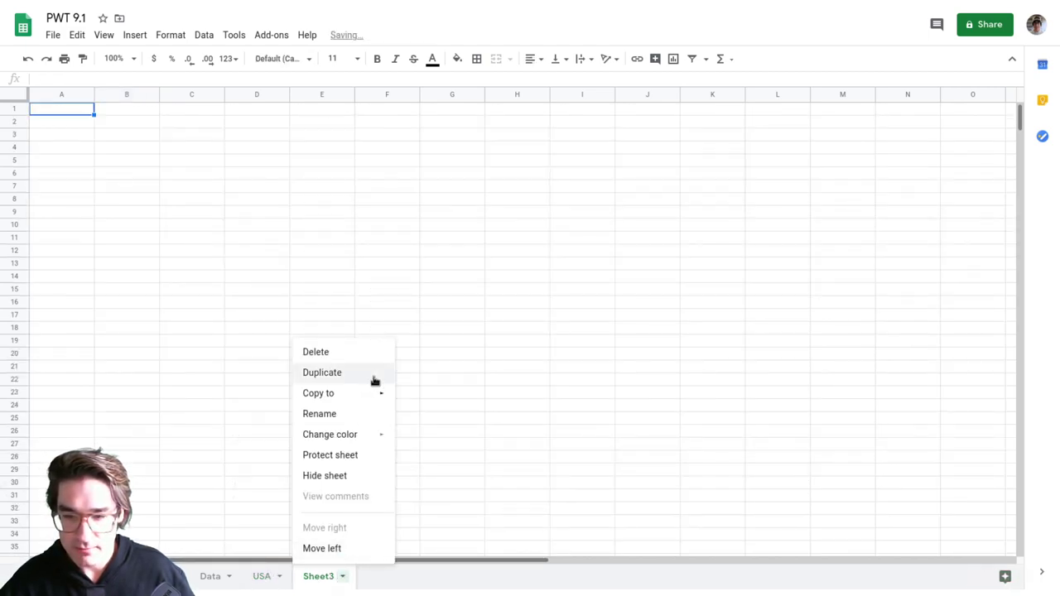
left_click(352, 414)
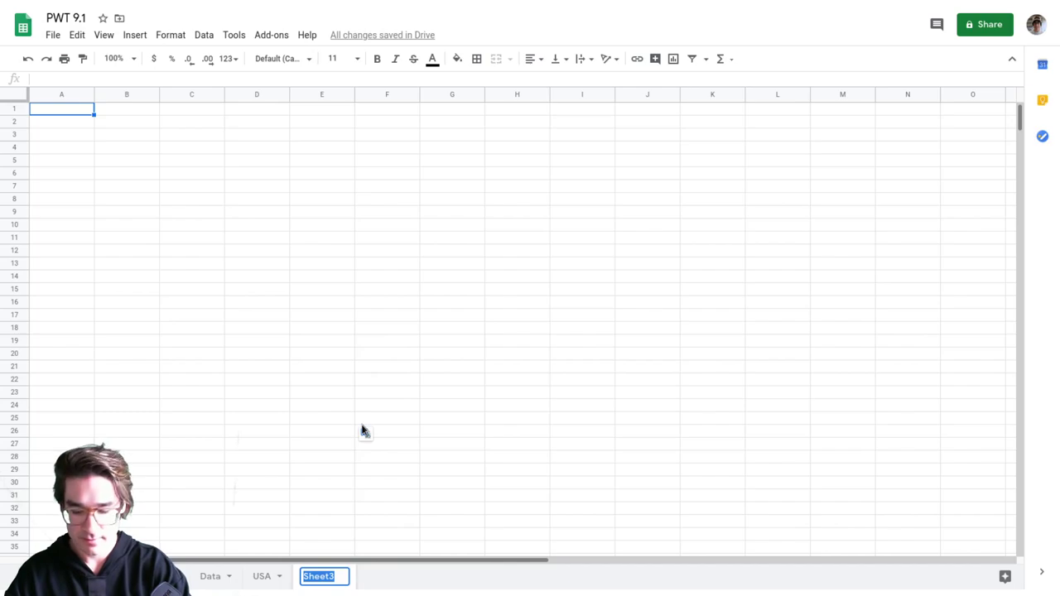
type("Growth")
key("Return")
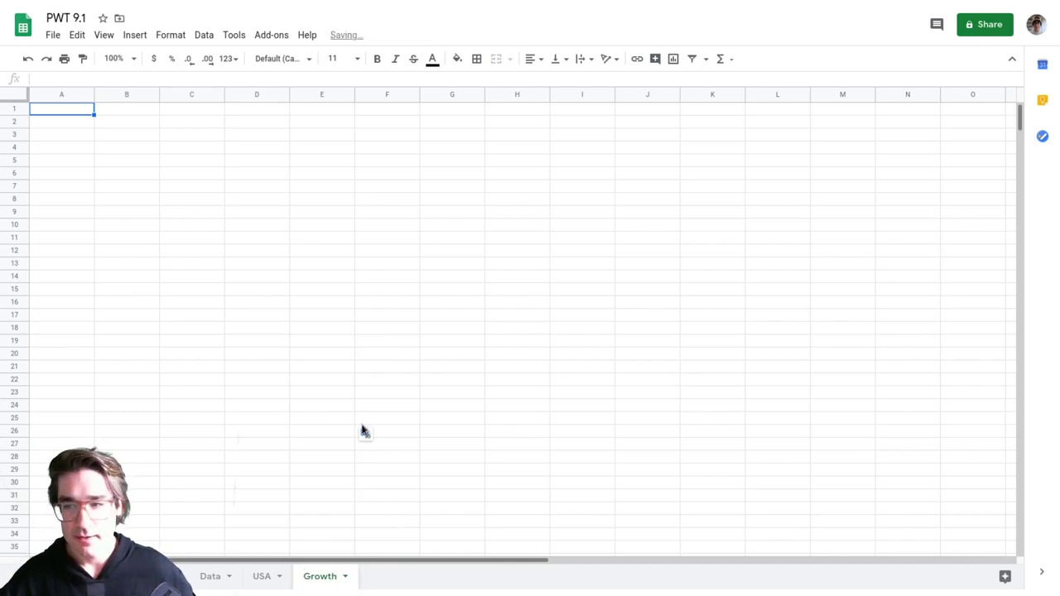
left_click(237, 343)
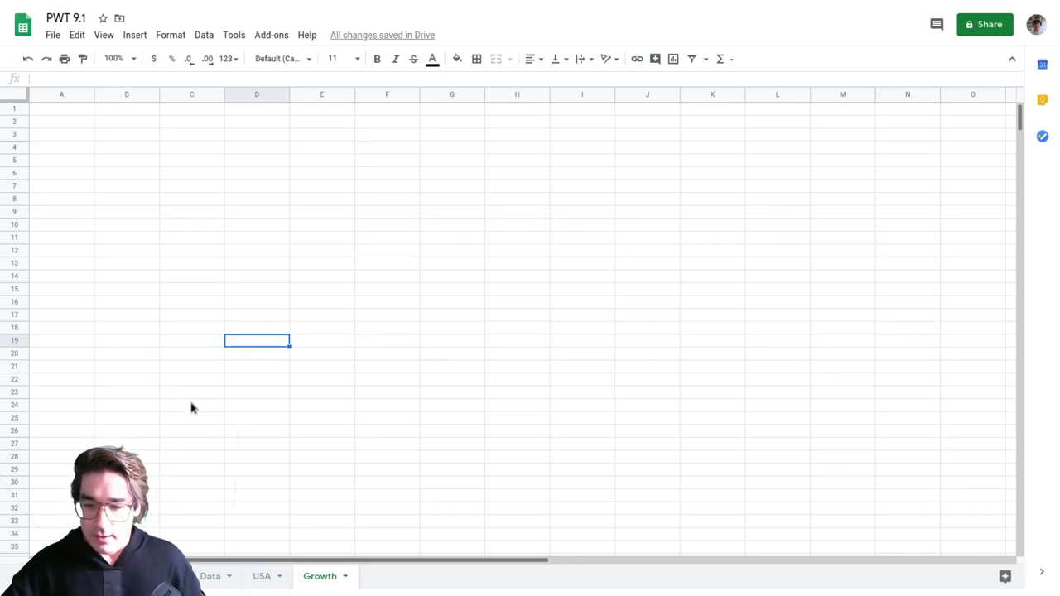
- Make row 1 of the Growth sheet bold and enter the header "year" in cell A1
left_click(58, 109)
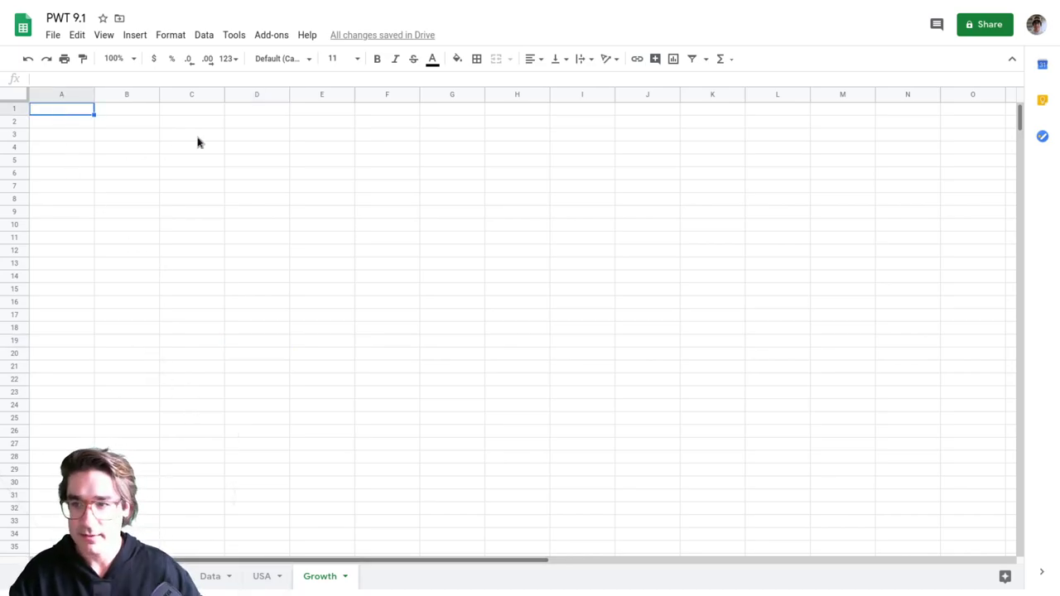
left_click(13, 108)
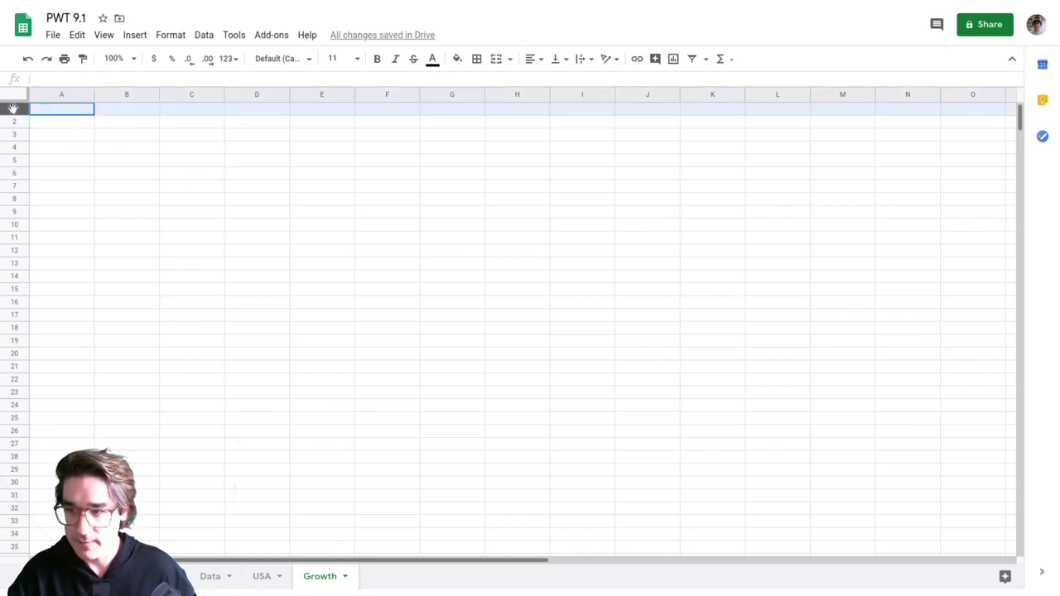
key("ctrl+b")
left_click(54, 115)
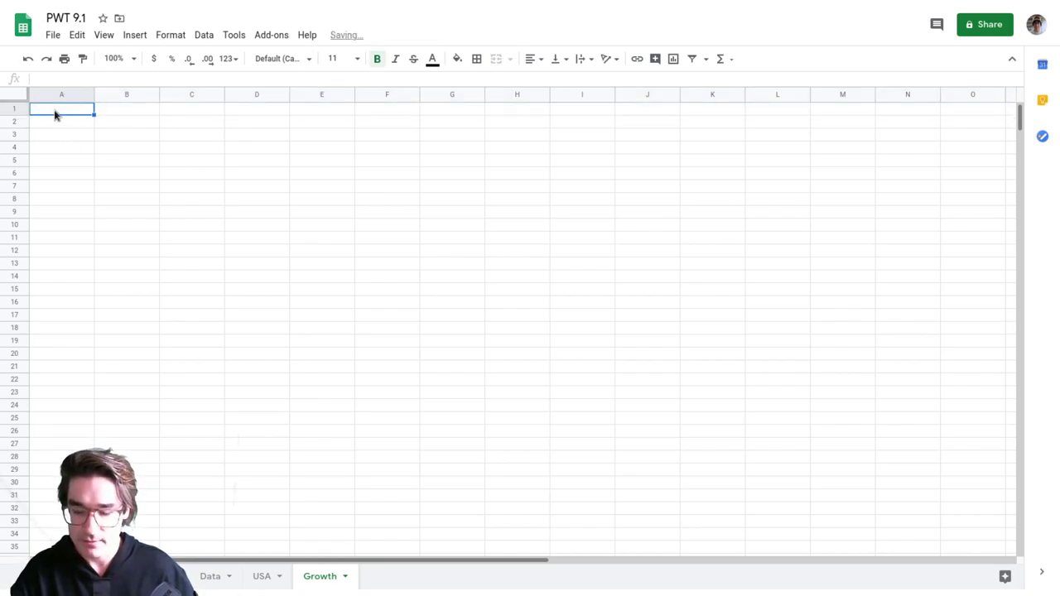
type("year")
key("Return")
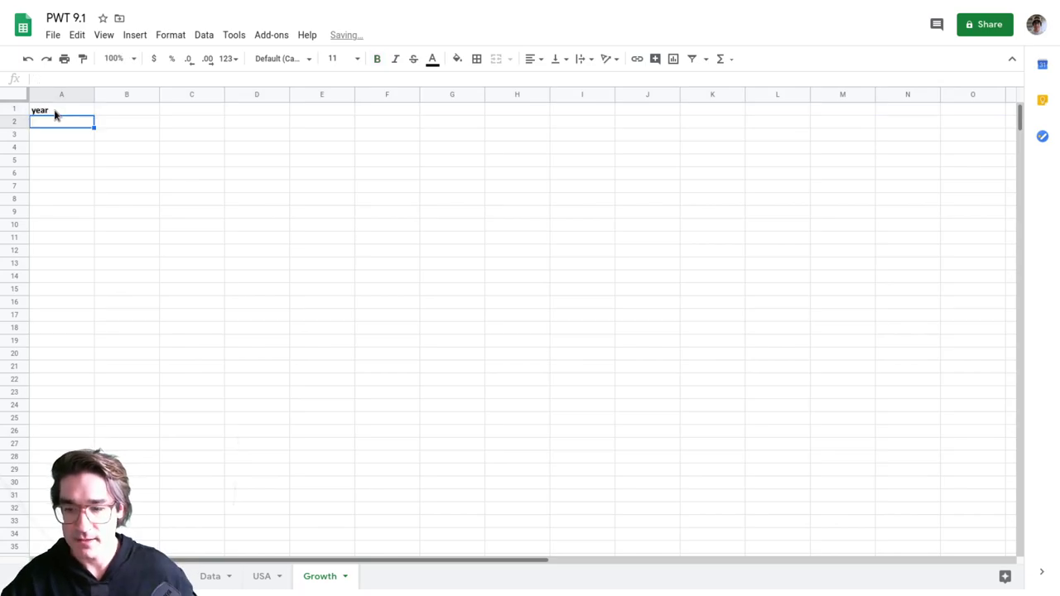
- Copy the year column from the USA sheet into column A of the Growth sheet
left_click(273, 580)
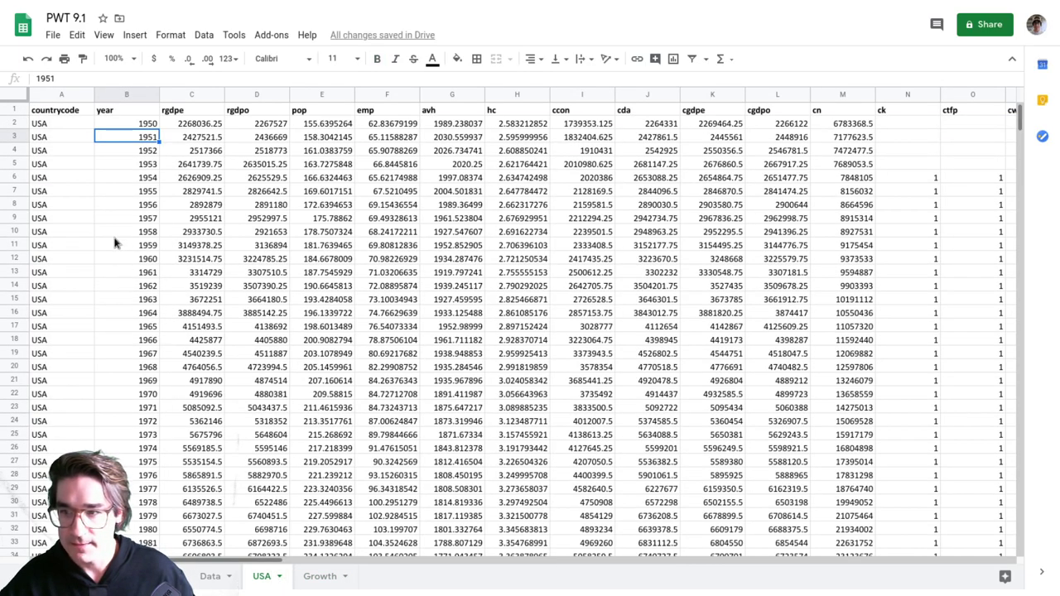
left_click(122, 96)
key("ctrl+c")
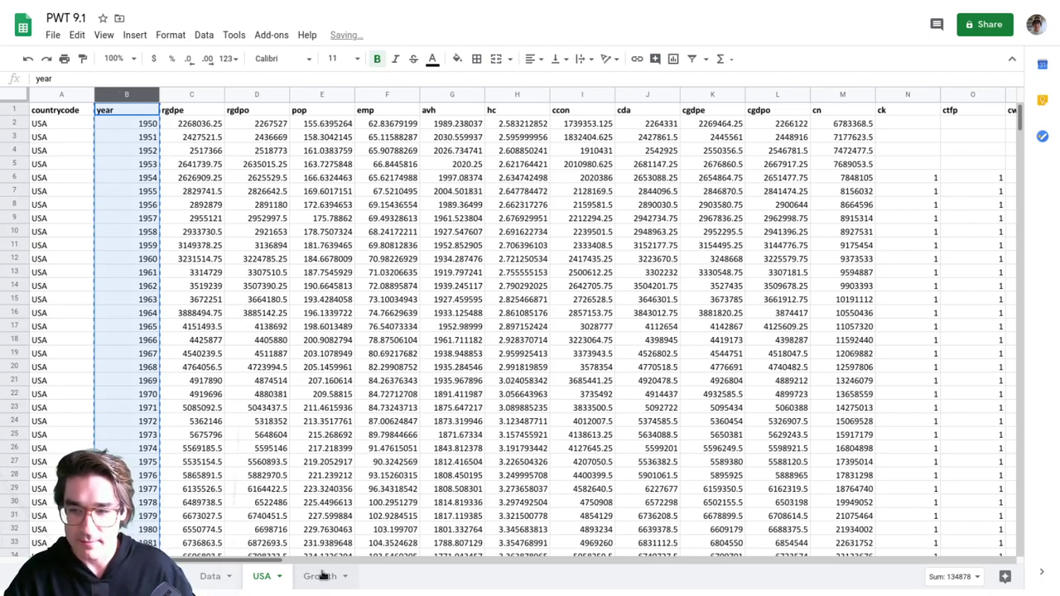
left_click(320, 575)
left_click(76, 94)
key("ctrl+v")
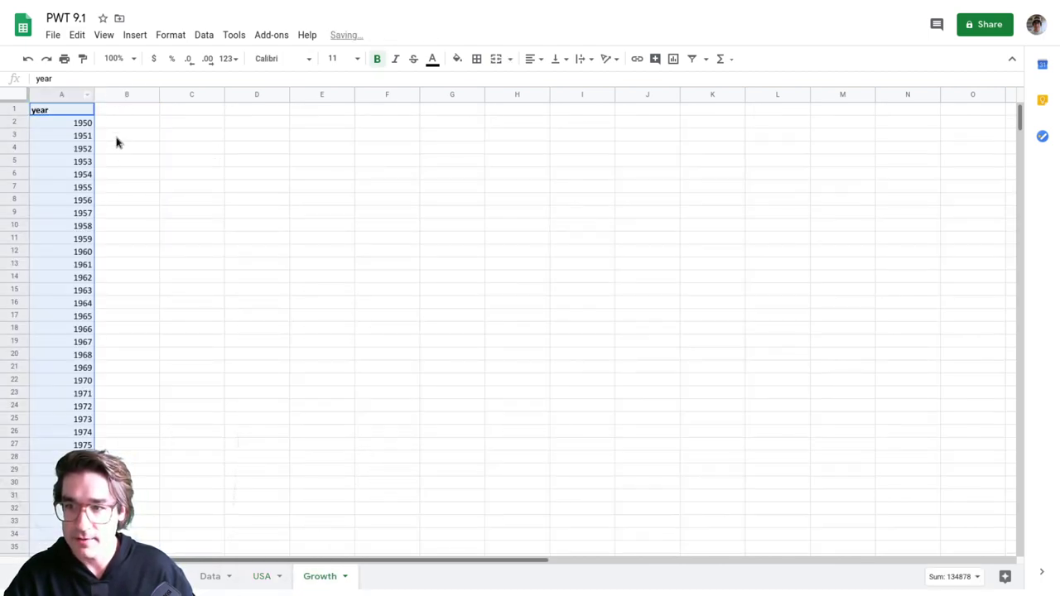
left_click(113, 126)
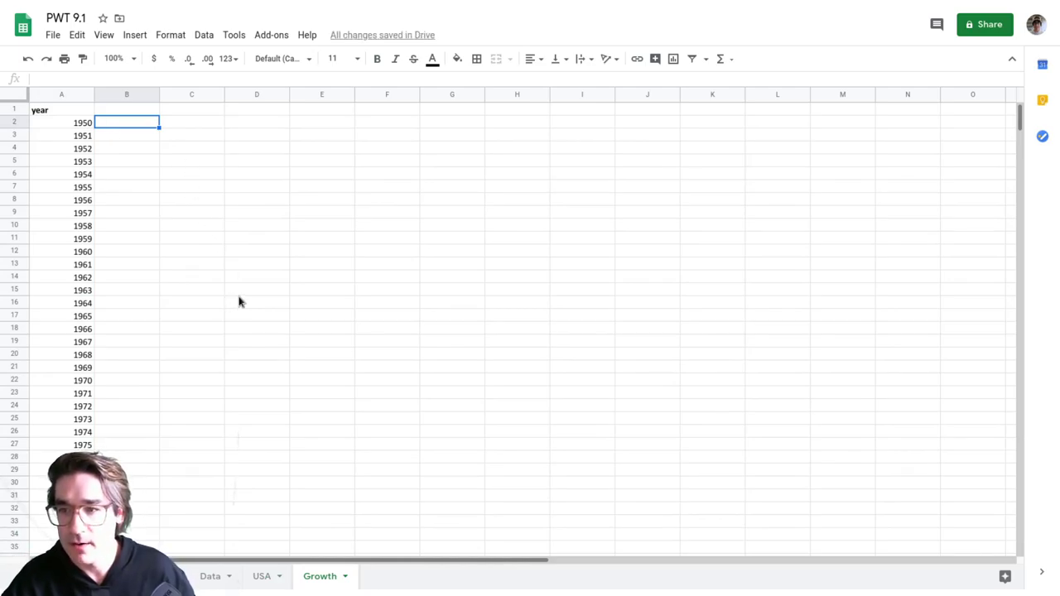
- Examine the variable definitions sheet for the descriptions of real GDP (rgdpna), population (pop) and persons engaged (emp)
left_click(264, 576)
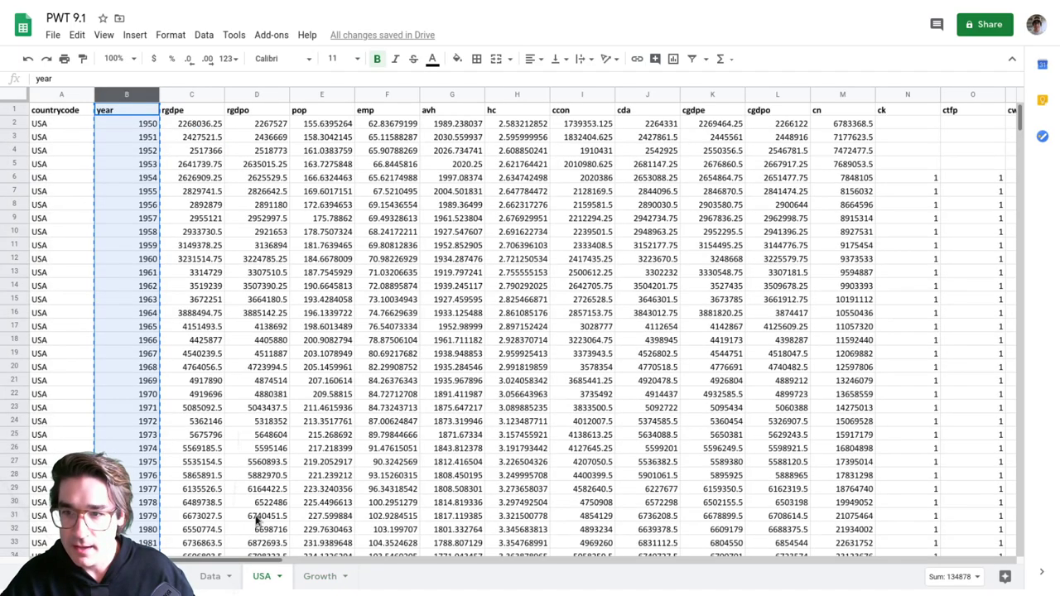
left_click(207, 218)
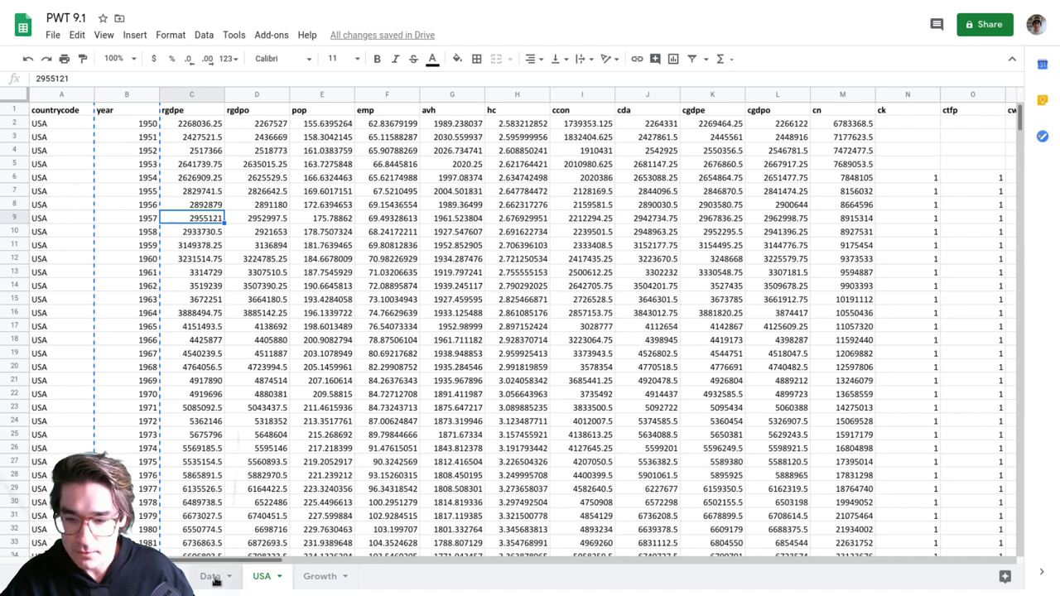
left_click(157, 576)
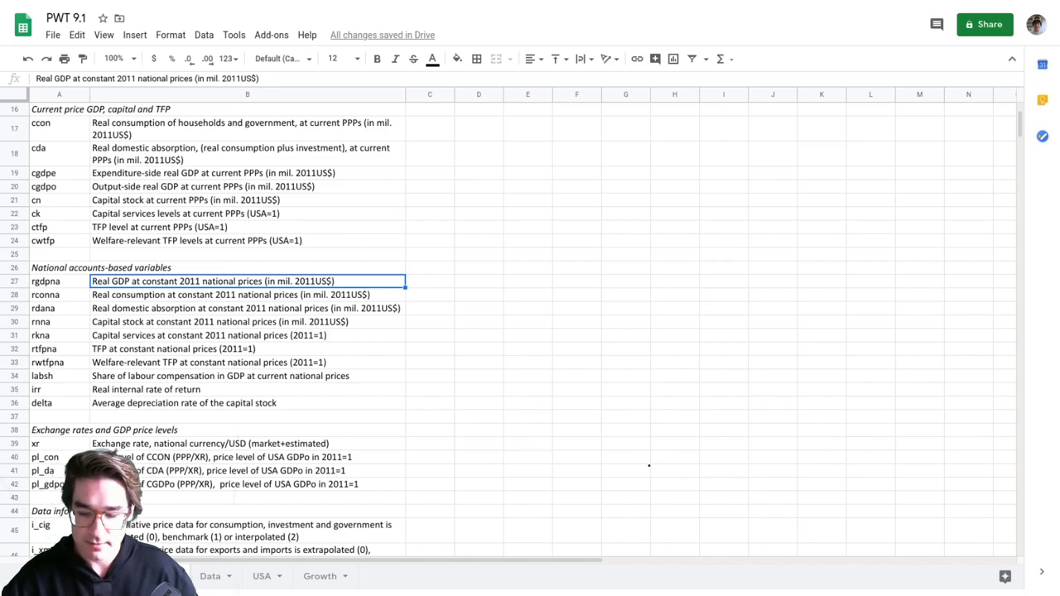
key("w")
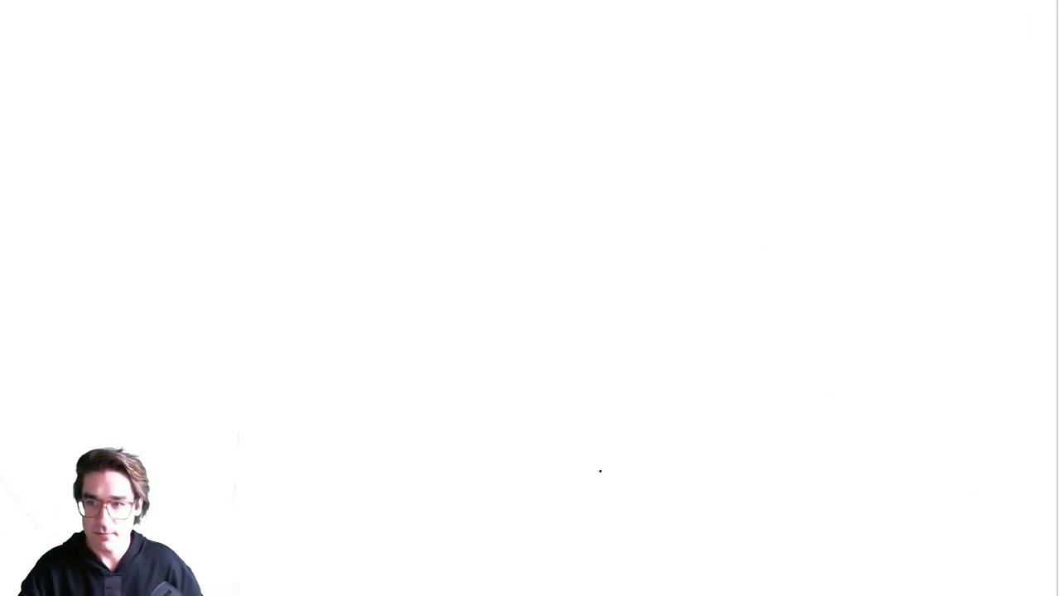
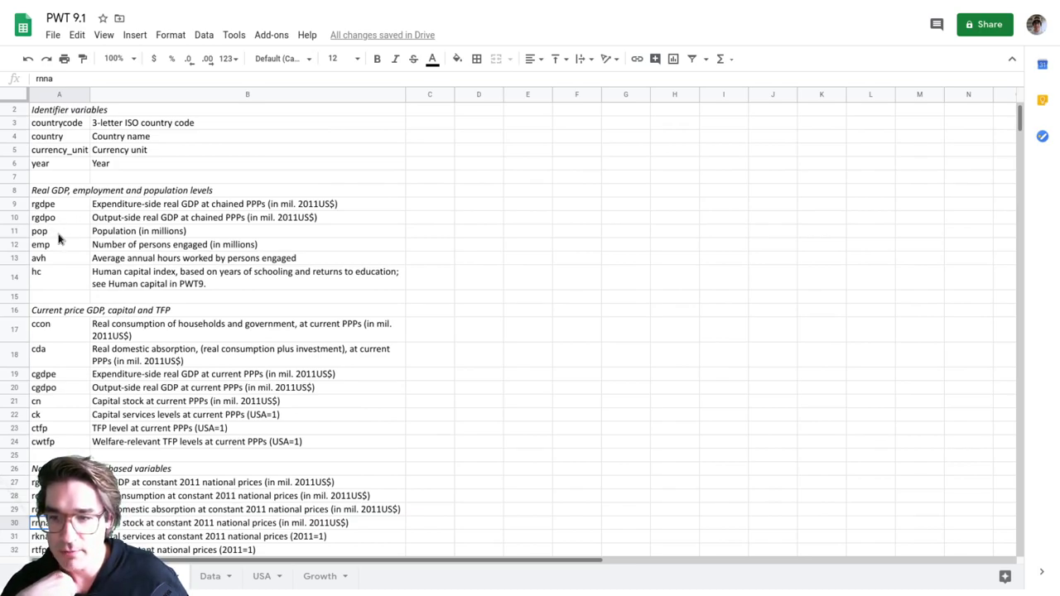
left_click(58, 237)
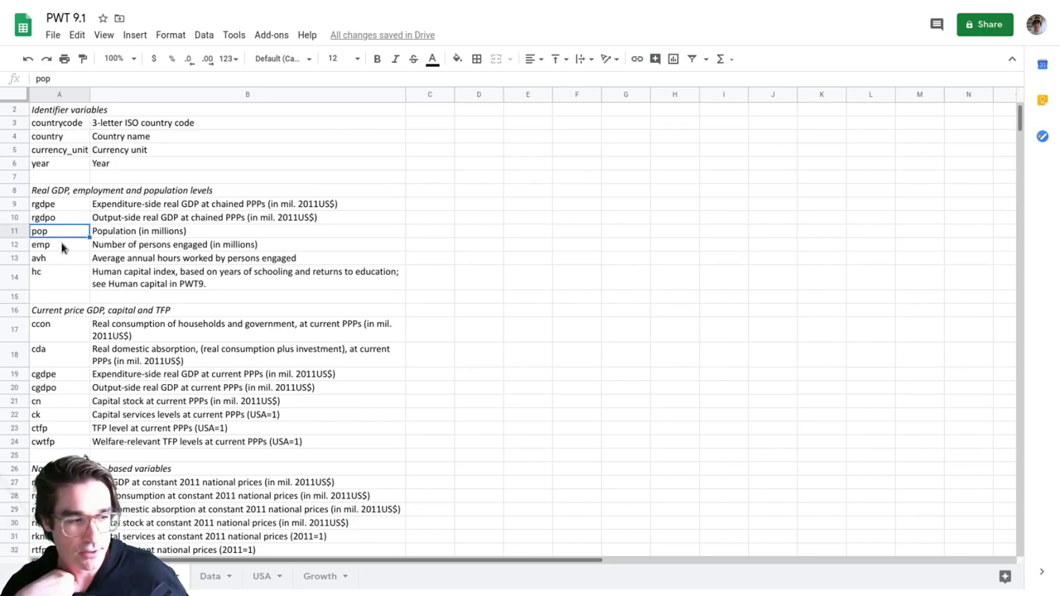
left_click(62, 248)
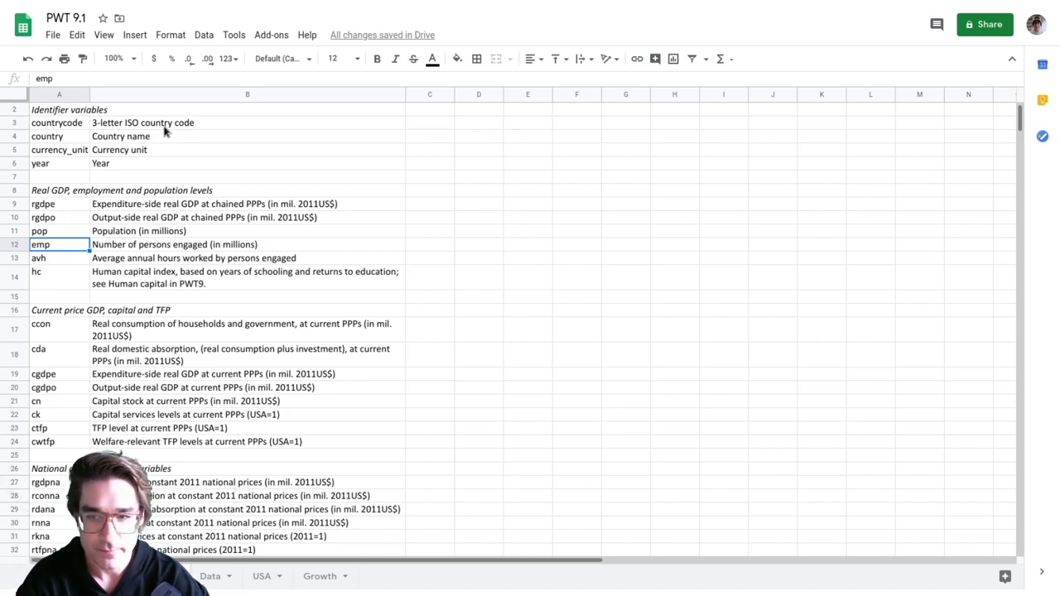
key("Up")
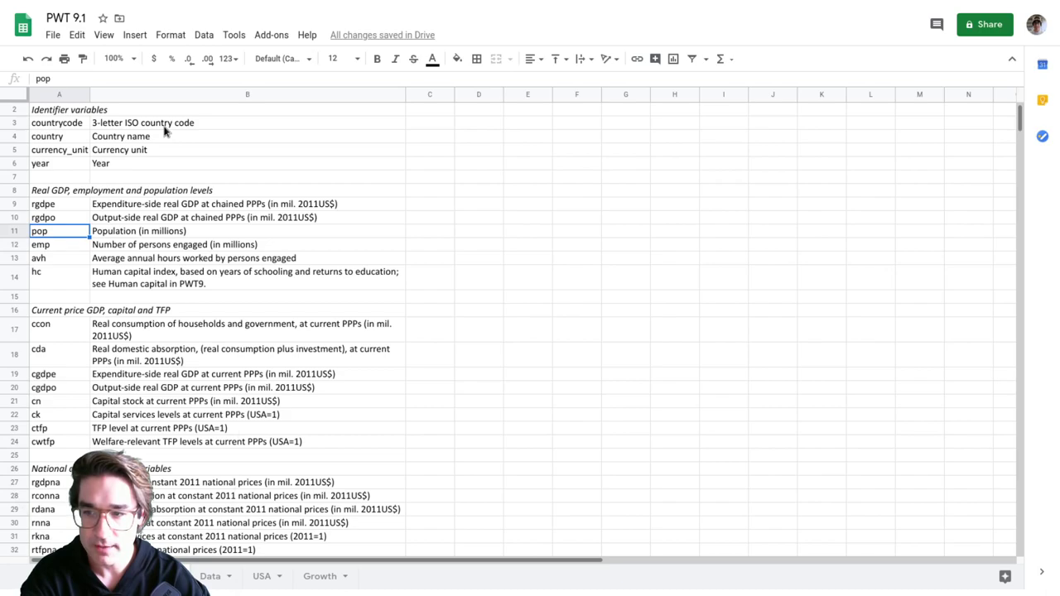
key("Down")
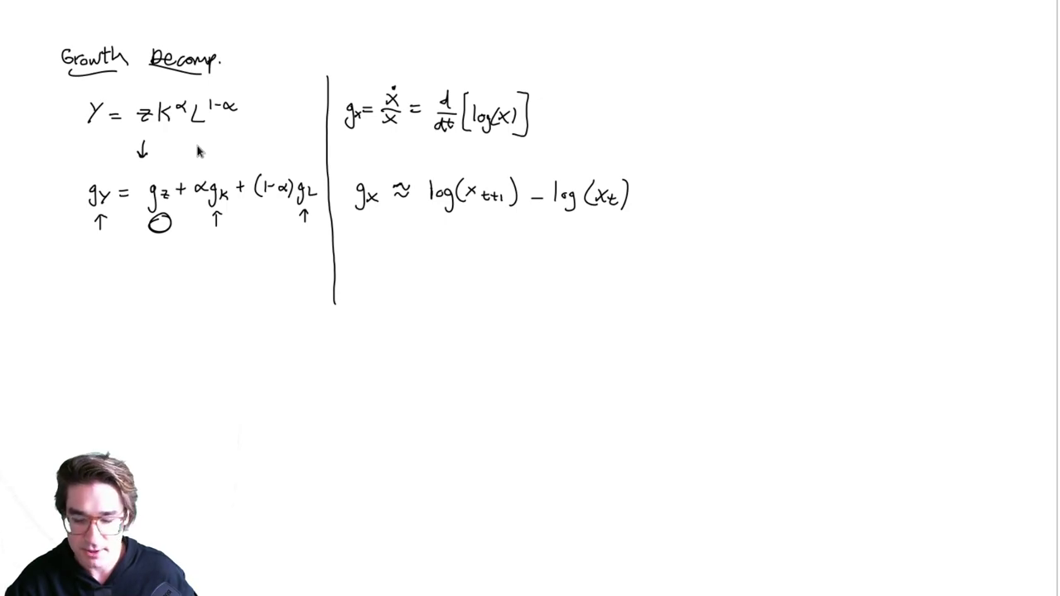
key("alt+Tab")
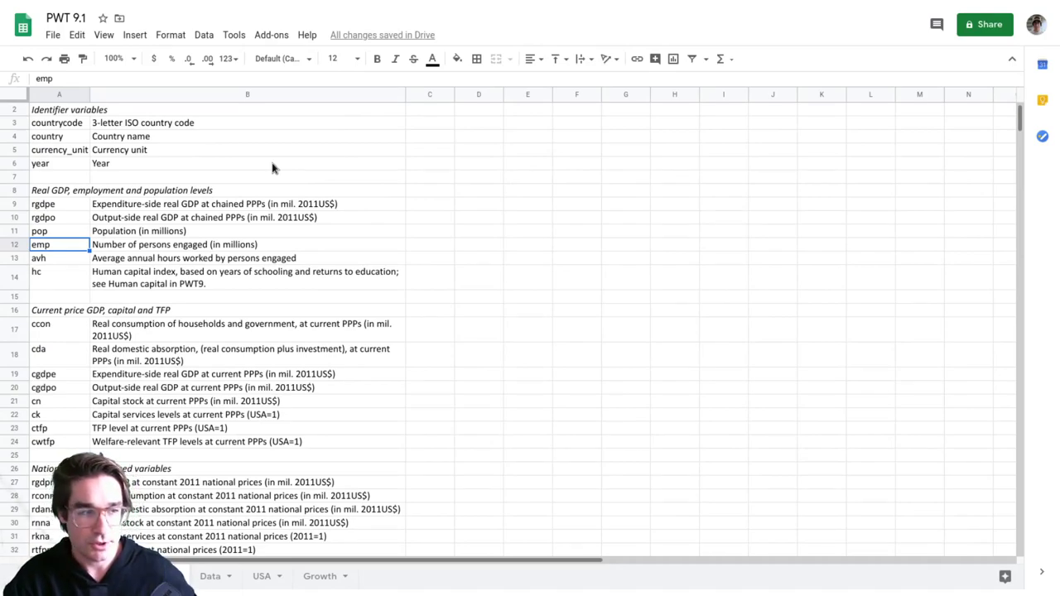
left_click(164, 249)
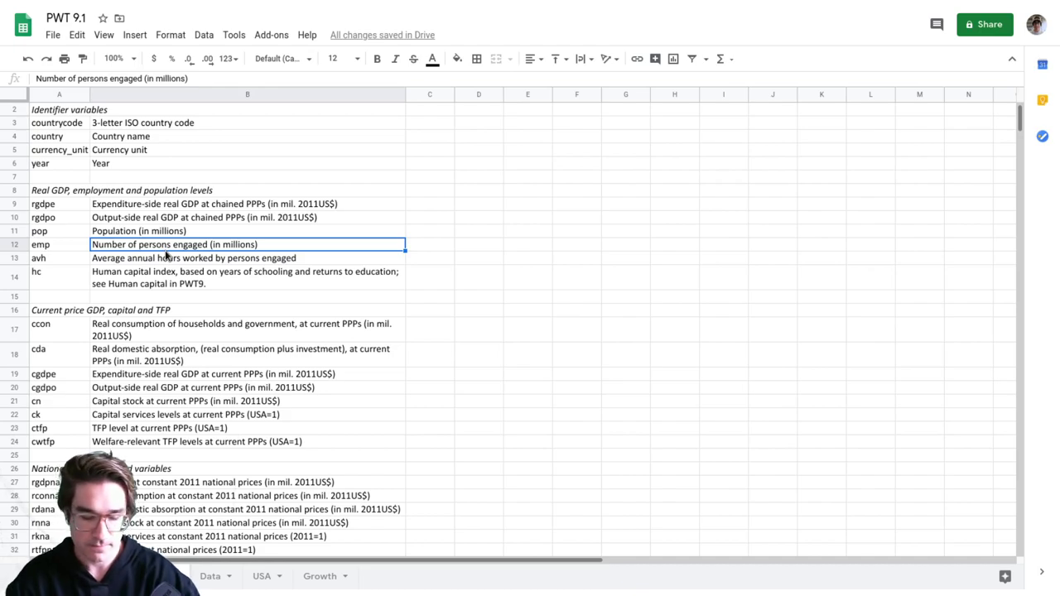
key("Left")
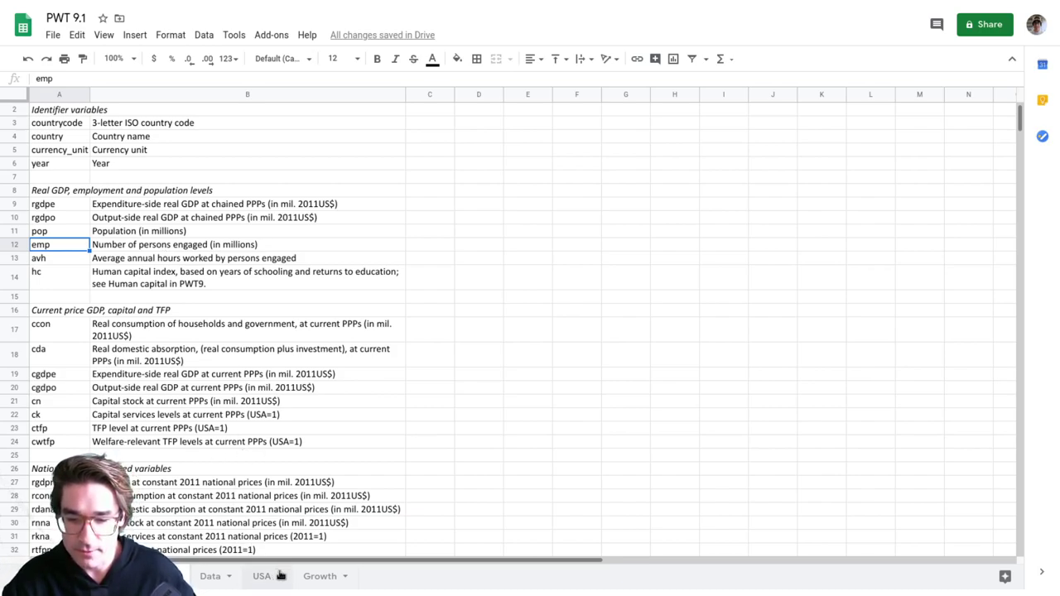
- Enter the headers log_output, log_capital and log_employ in cells B1 to D1 of the Growth sheet
left_click(325, 577)
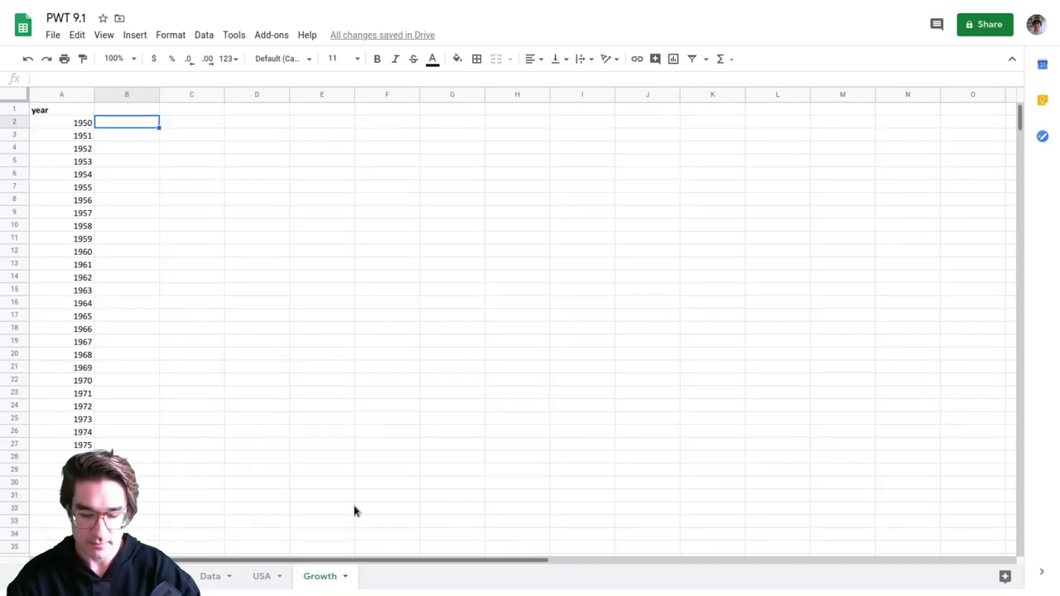
key("Up")
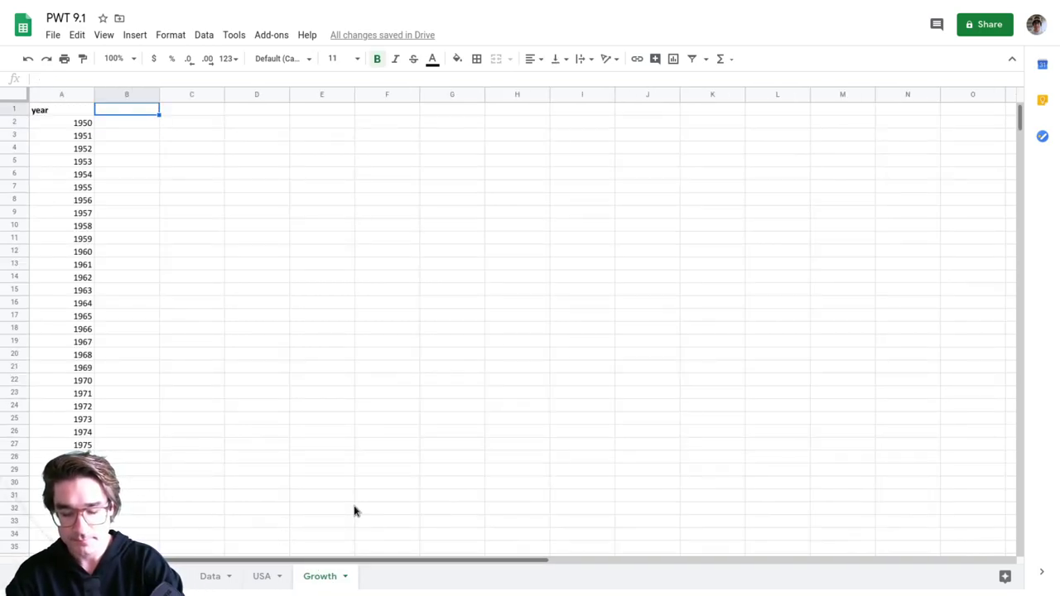
type("lo")
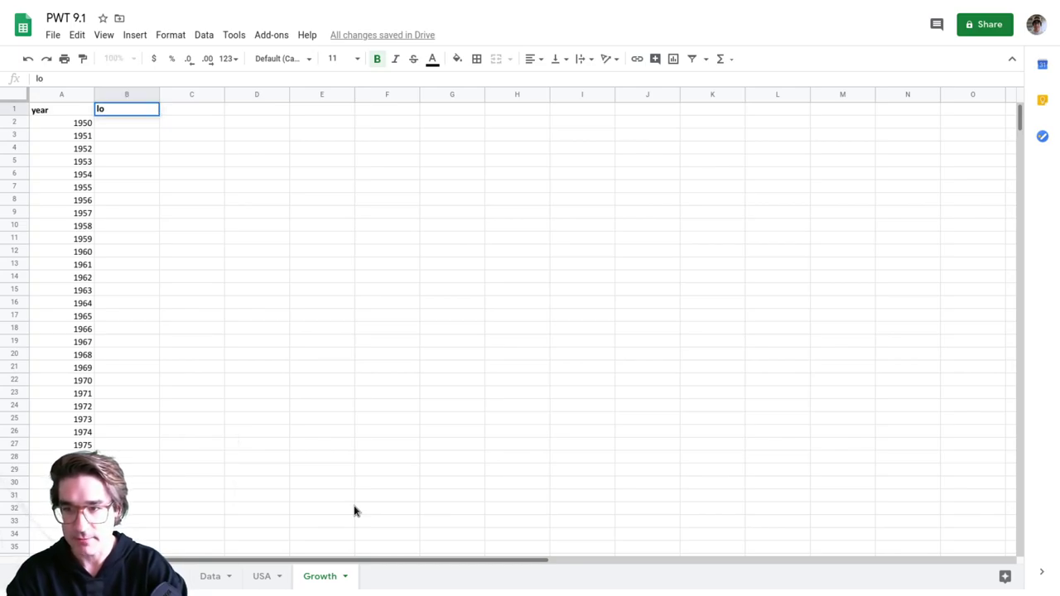
type("g_output")
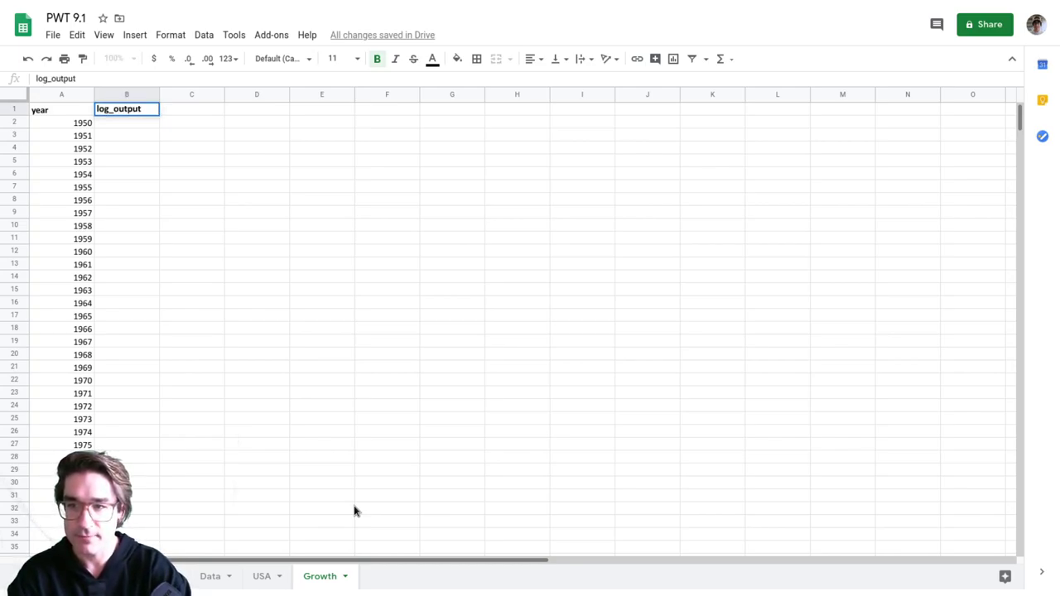
key("Return")
key("Up")
key("Right")
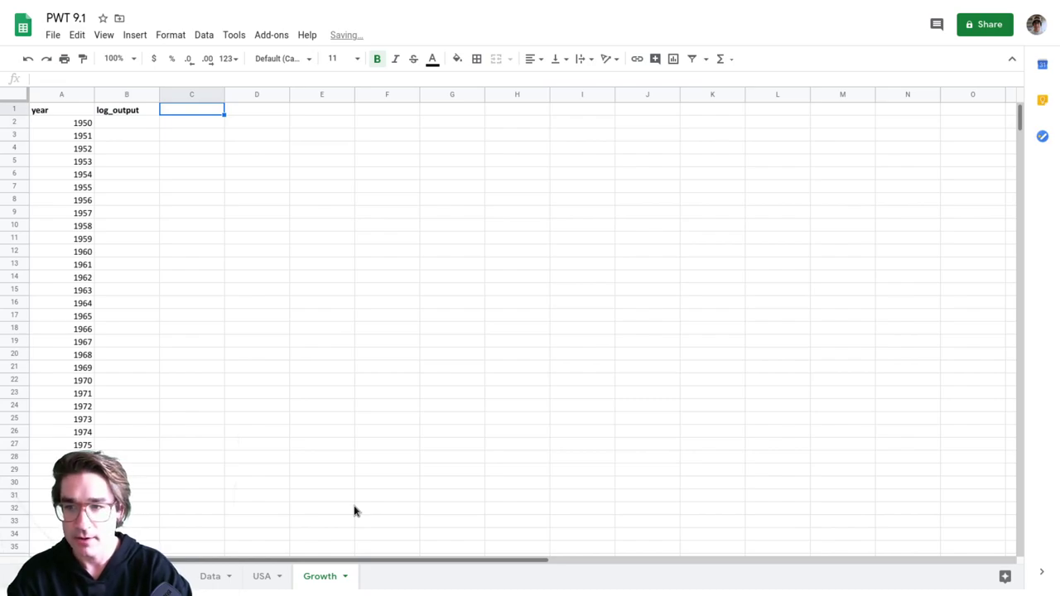
type("log_capital")
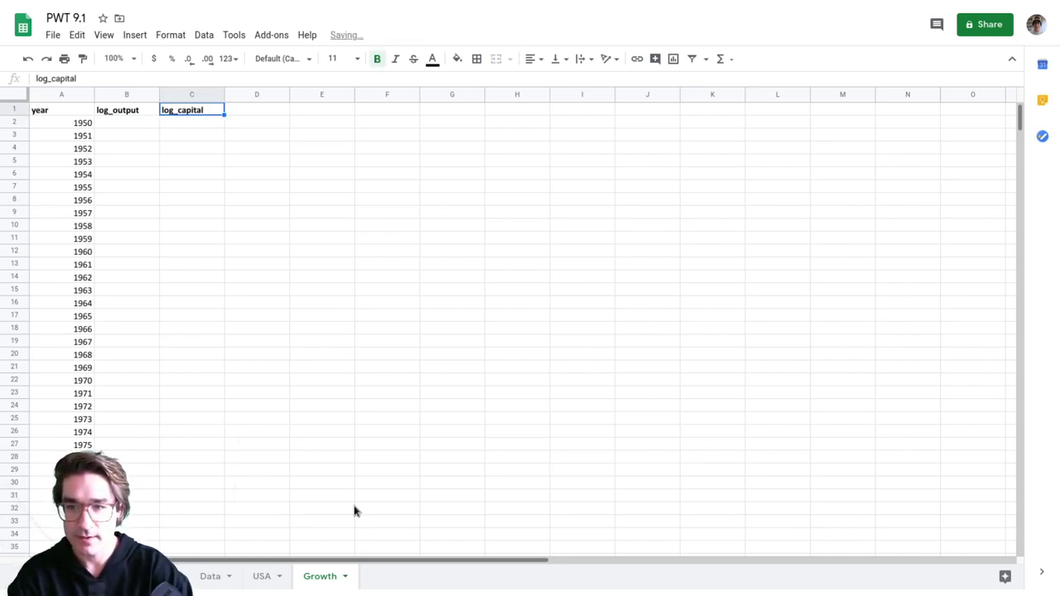
key("Right")
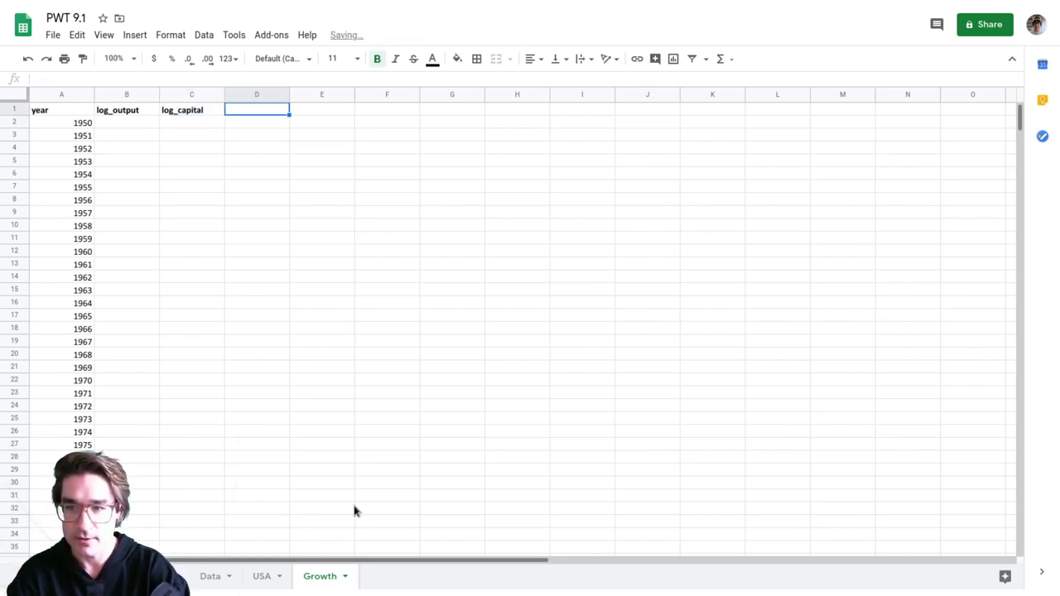
type("log_employ")
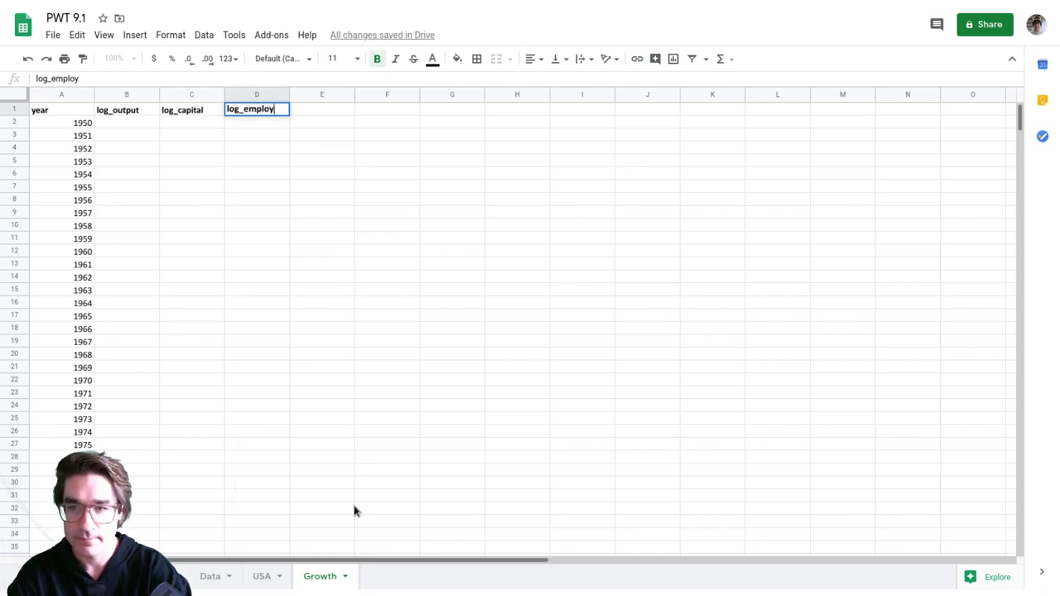
key("Return")
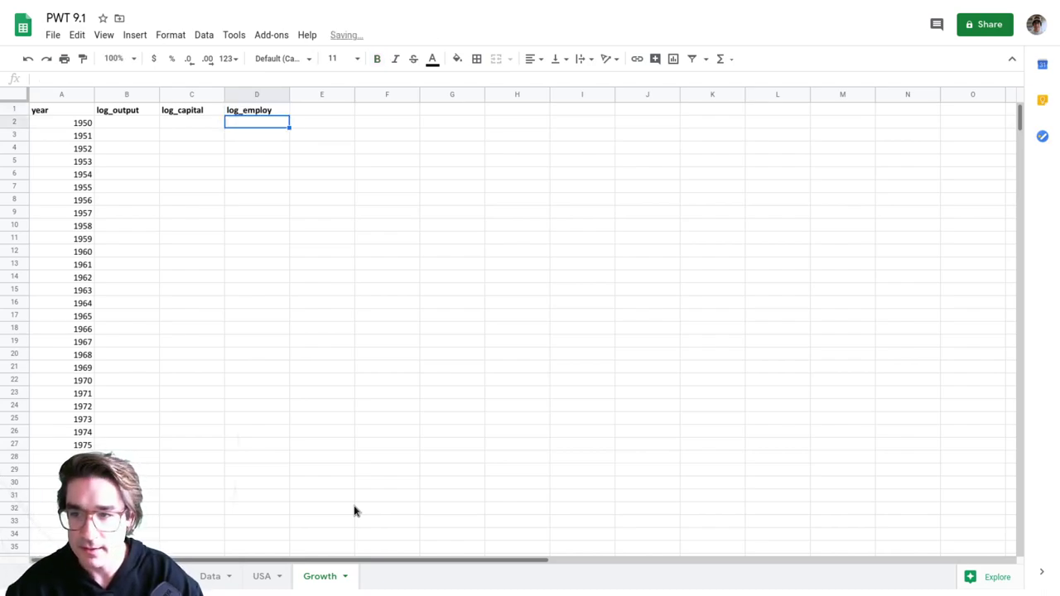
- Find the rgdpna column in the USA sheet and enter =LOG(USA!Q2) in cell B2 of the Growth sheet
key("Left")
key("Left")
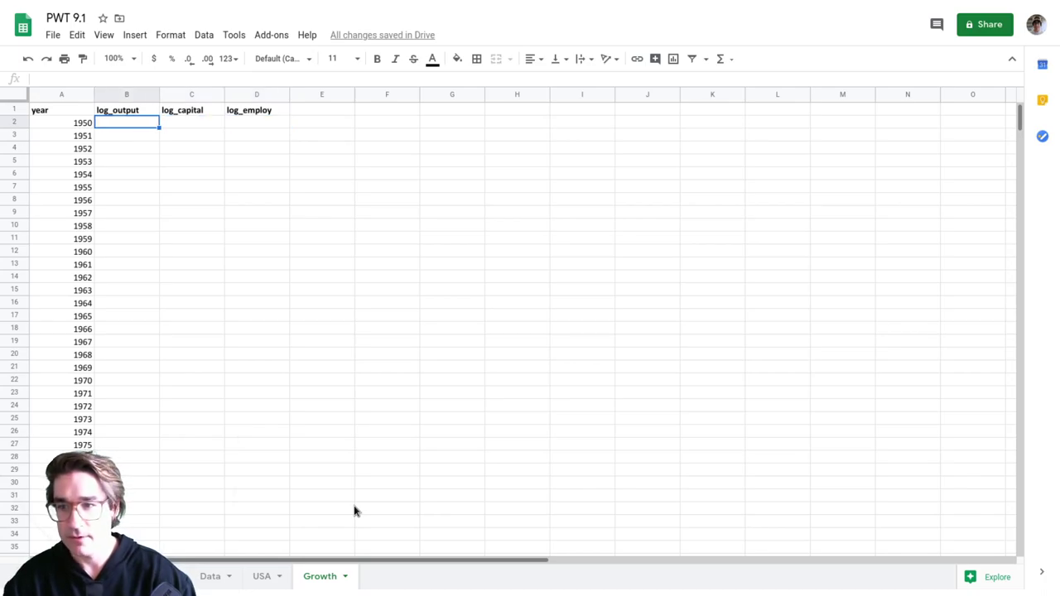
left_click(261, 576)
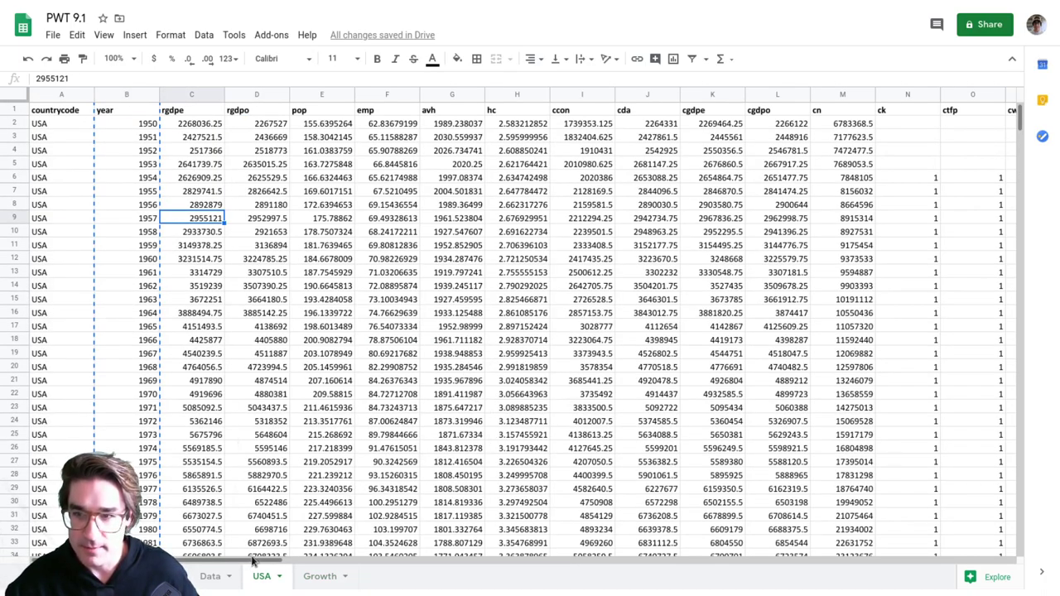
left_click_drag(250, 562, 402, 563)
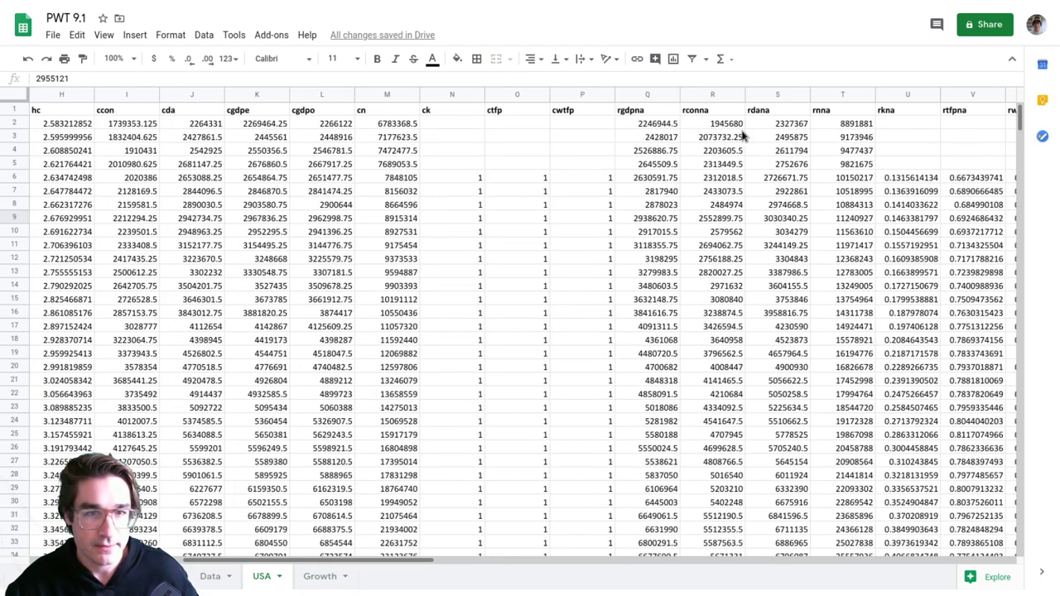
left_click(644, 114)
left_click(646, 129)
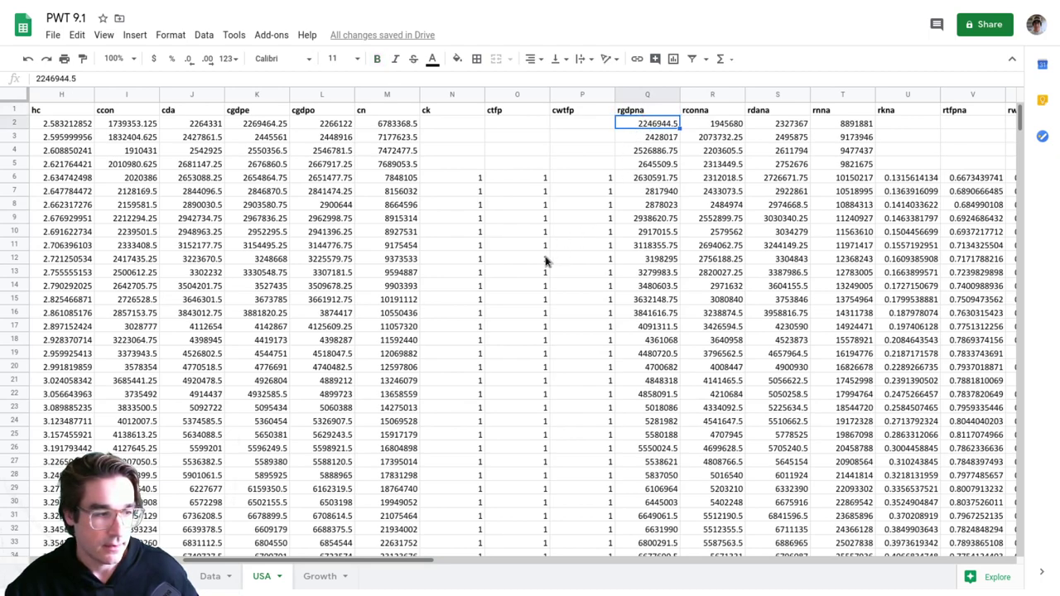
left_click(319, 576)
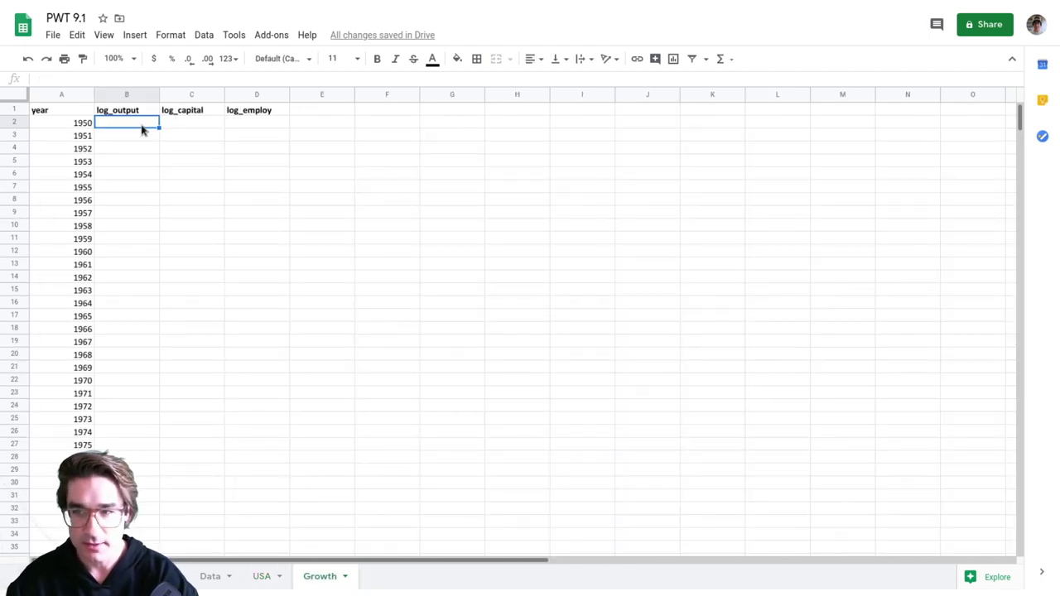
type("=")
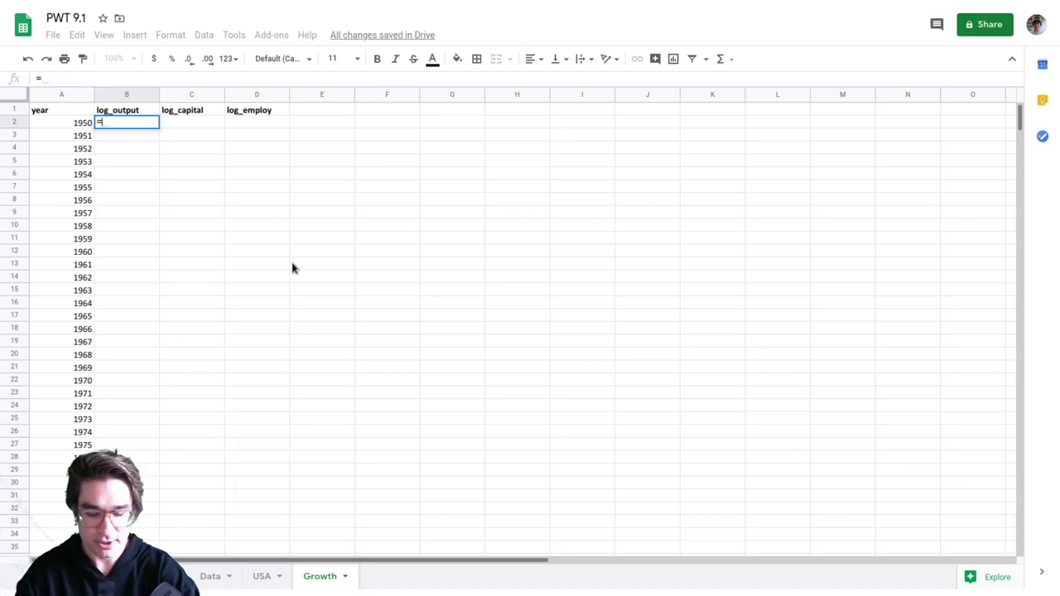
type("LOG(")
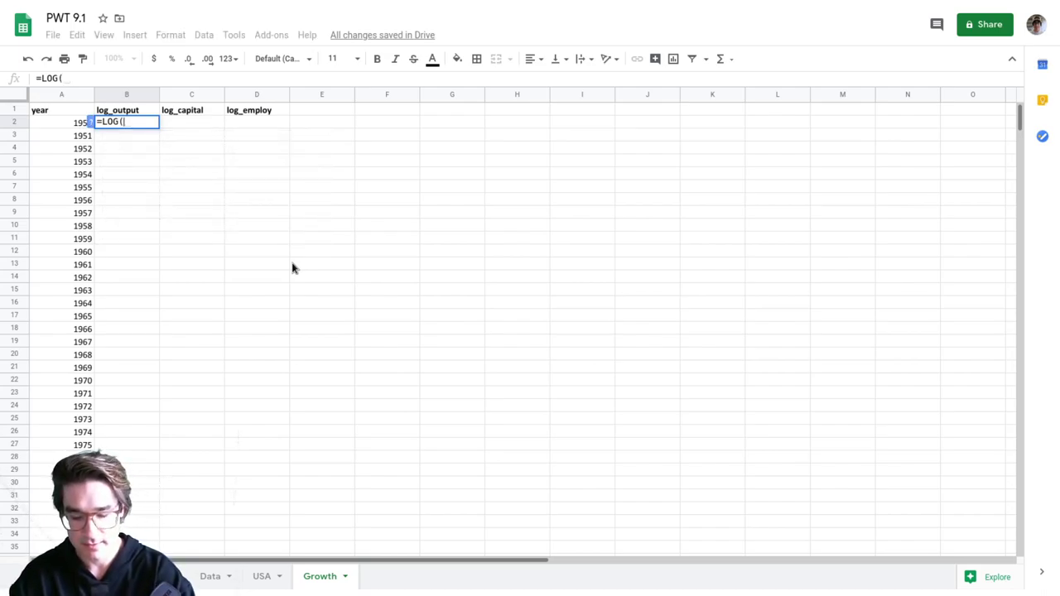
type("USA")
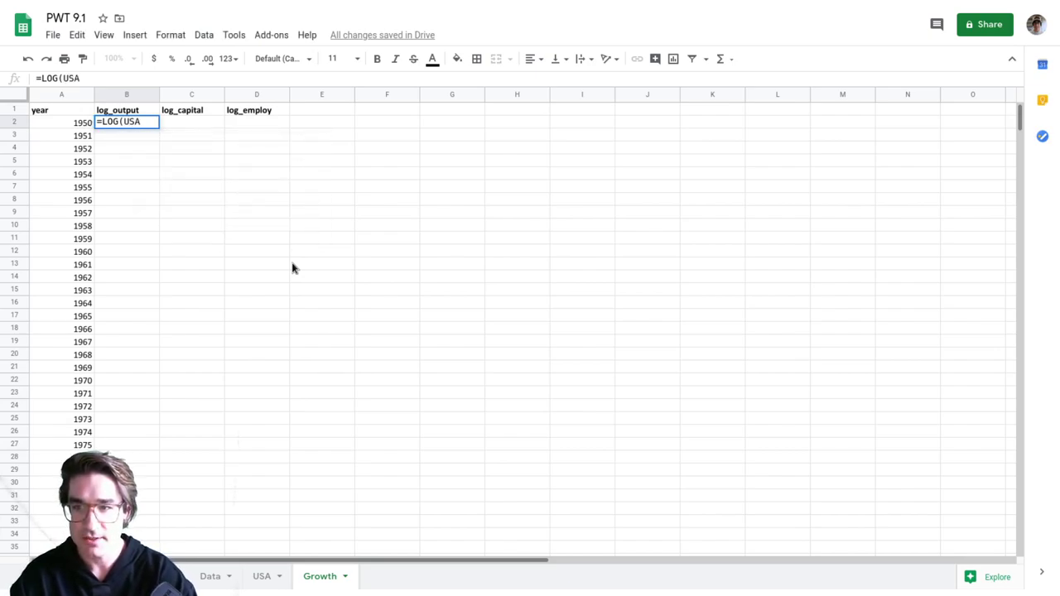
type("!")
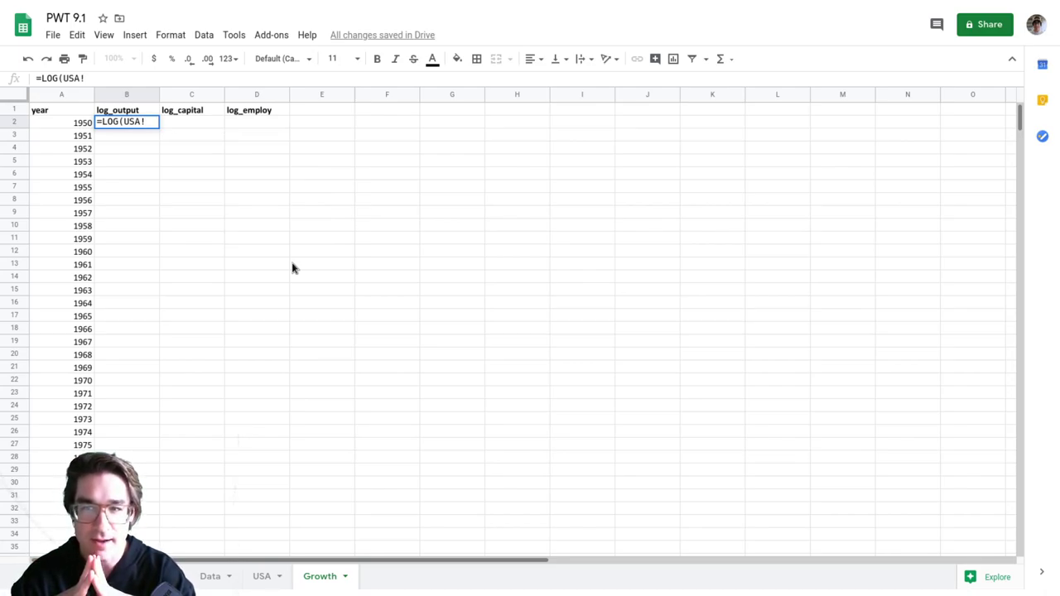
type("Q")
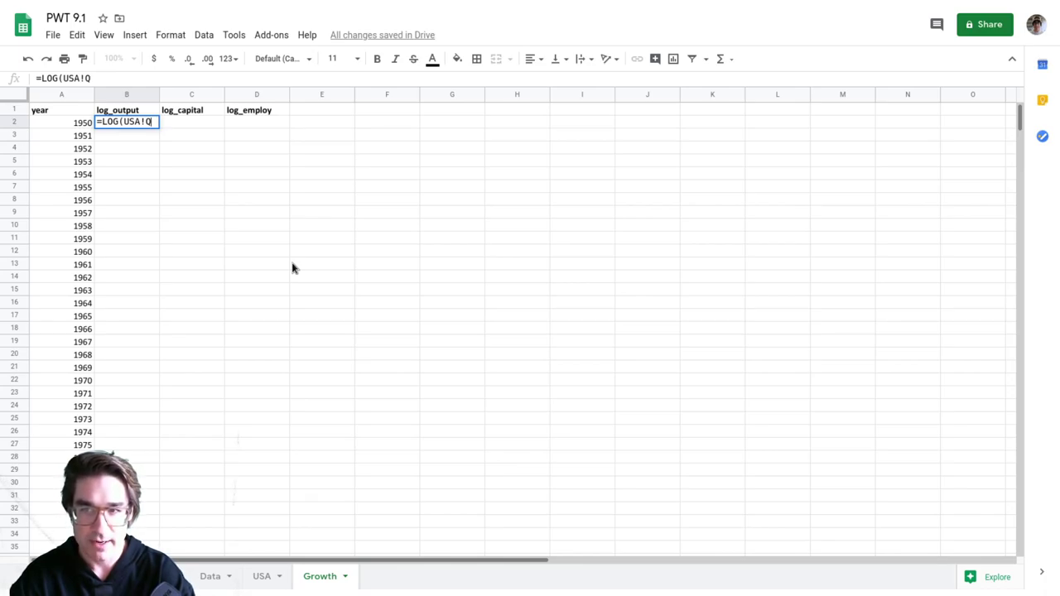
type("2")
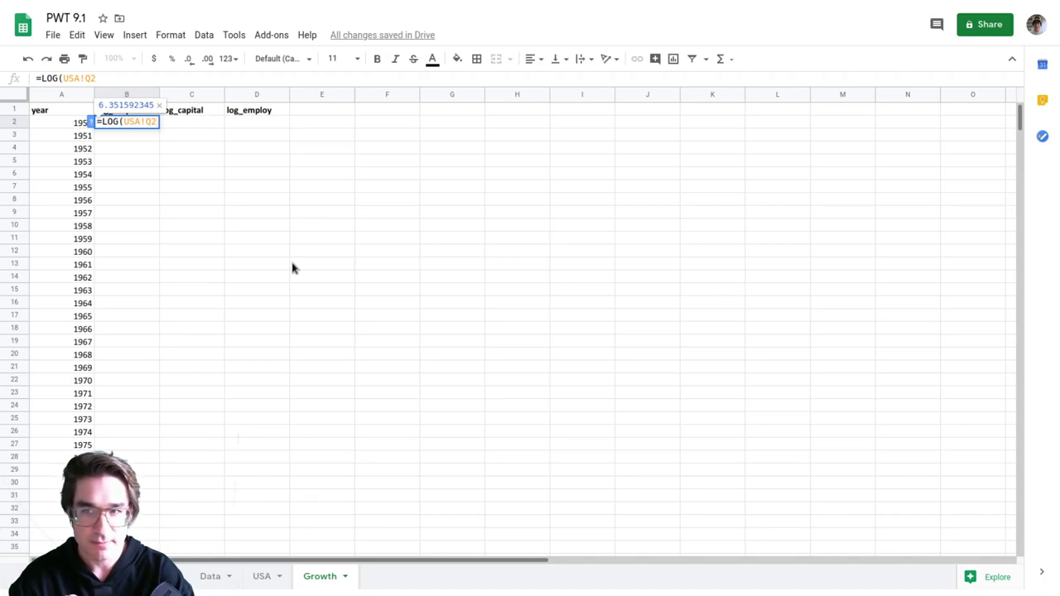
type(")")
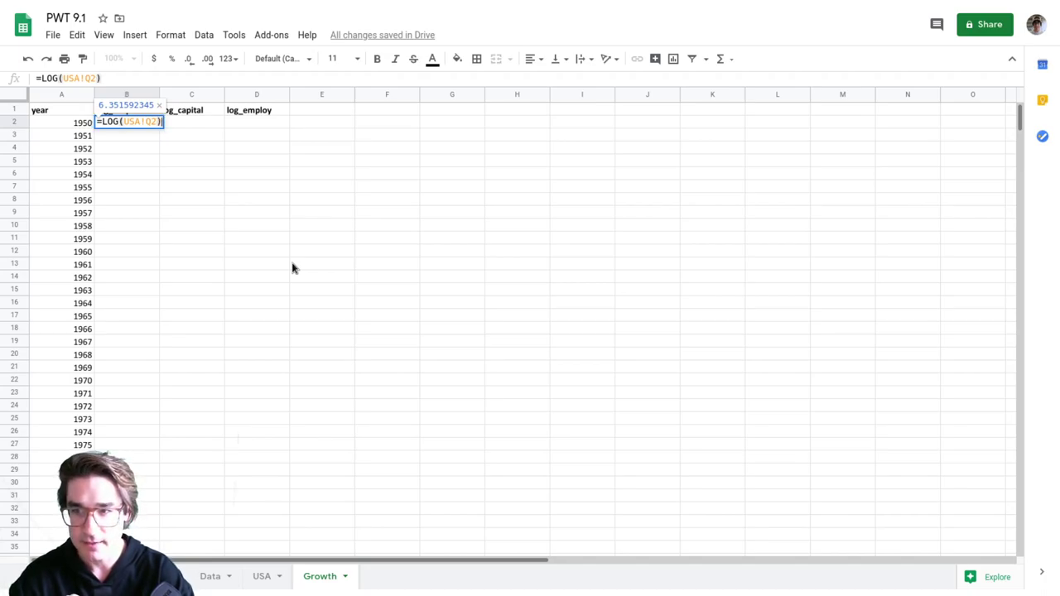
key("Return")
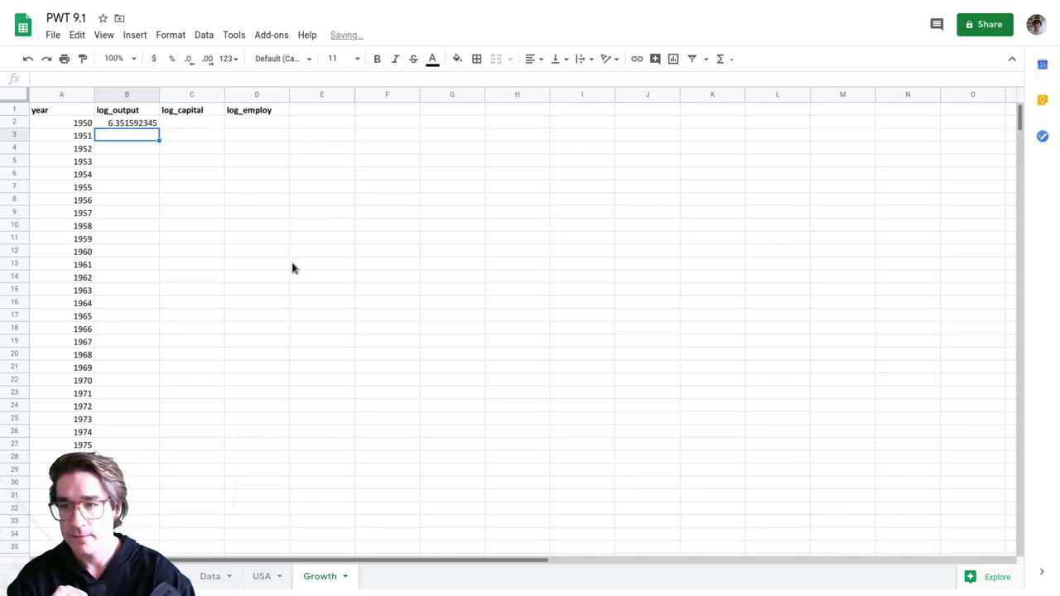
- Fill the log_output formula from cell B2 down column B through the last year
key("Up")
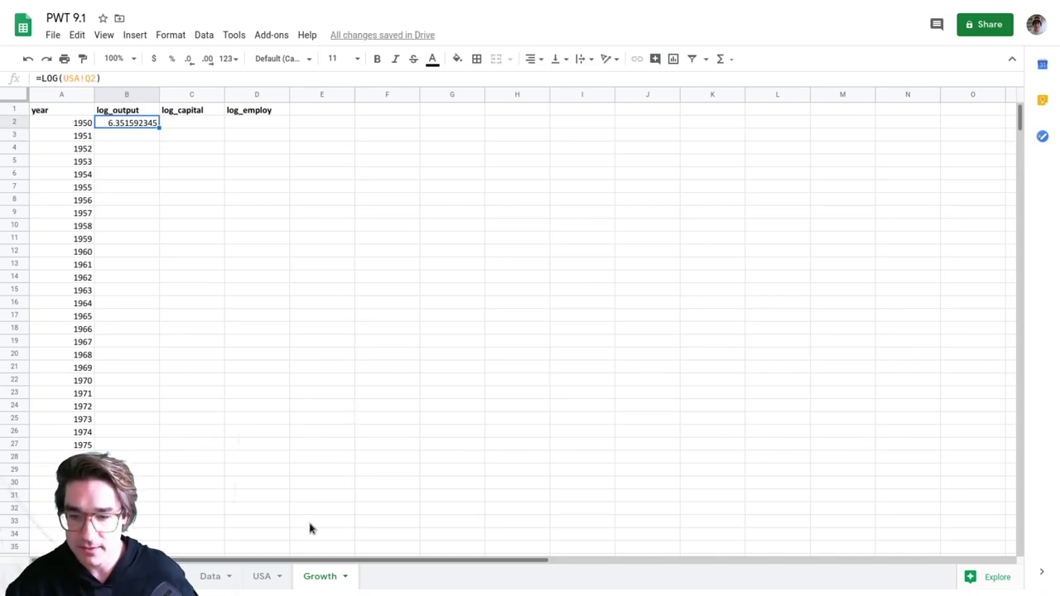
left_click(260, 577)
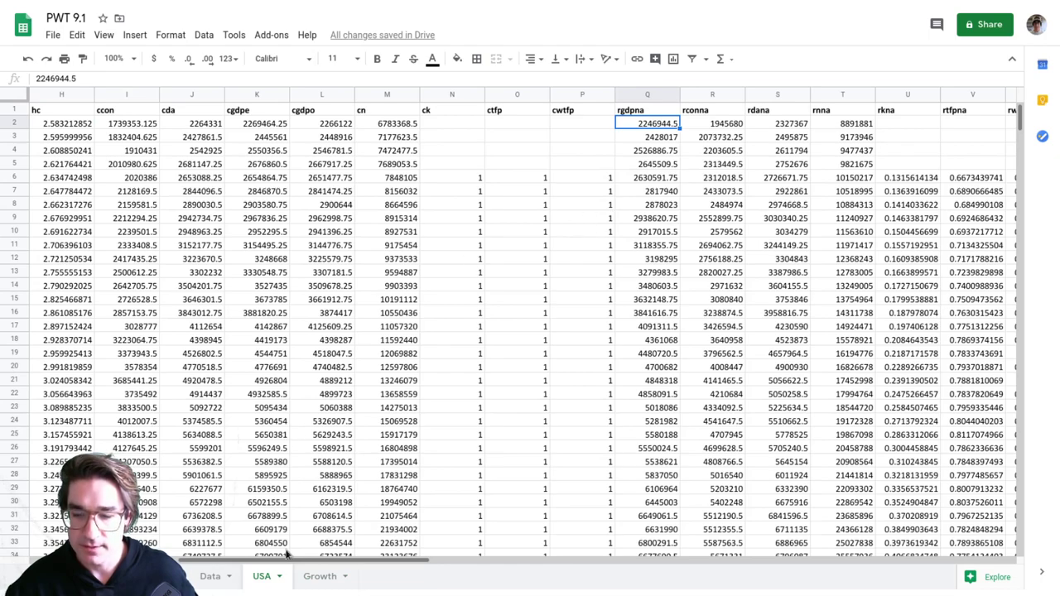
left_click(318, 577)
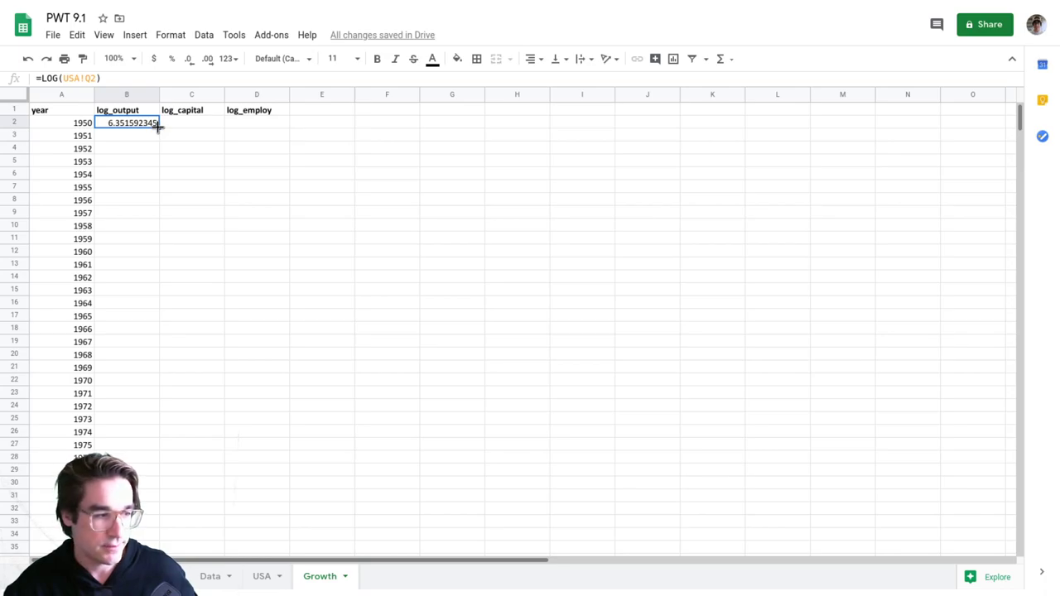
left_click_drag(158, 126, 152, 336)
scroll(156, 339, "down", 15)
scroll(212, 279, "up", 15)
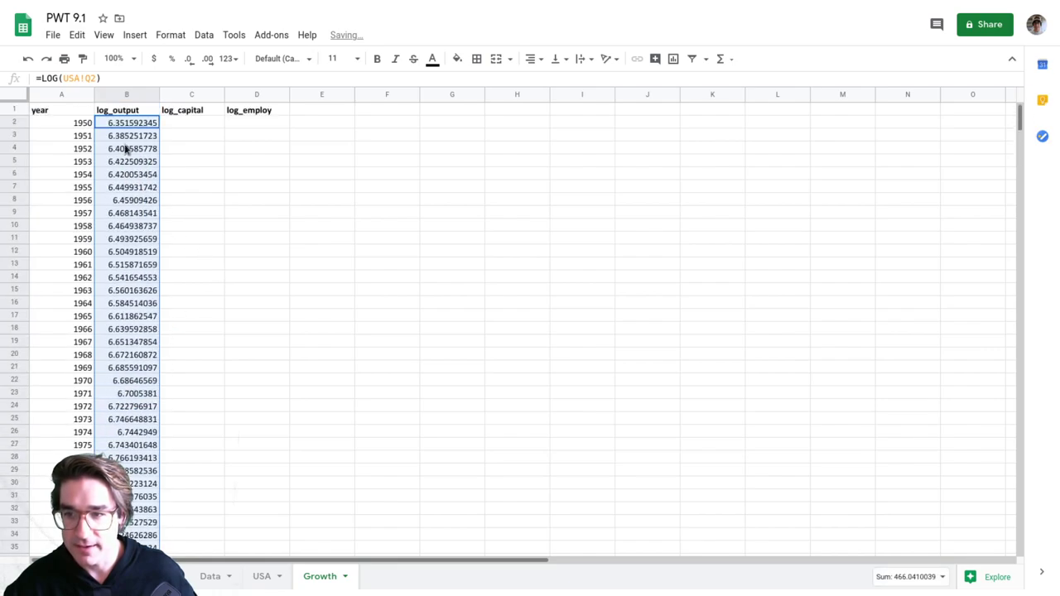
- Examine the filled log_output formulas and values down column B, checking which USA sheet rows they reference
left_click(124, 123)
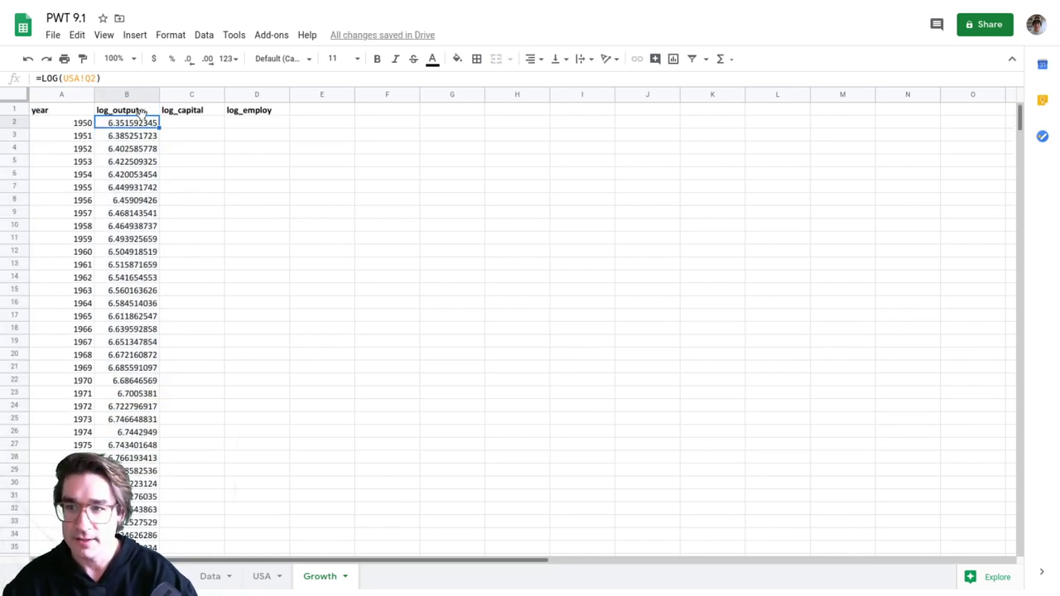
key("Down")
key("Down")
key("Down")
key("Down")
key("Down")
key("Down")
key("Down")
key("Down")
key("Down")
key("Down")
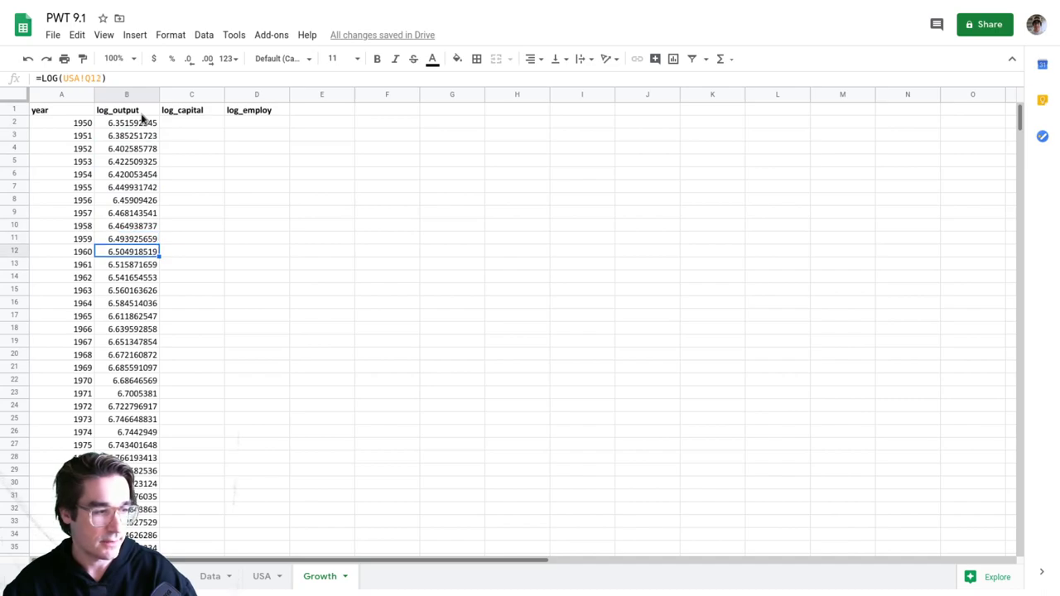
key("Down")
key("Down")
key("Down")
key("Down")
key("Down")
key("Down")
key("Down")
key("Down")
key("Down")
key("Down")
key("Down")
key("Down")
key("Down")
key("Down")
key("Down")
key("Up")
key("Up")
key("Up")
key("Up")
key("Up")
key("Up")
key("Up")
key("Up")
key("Up")
key("Up")
key("Up")
key("Up")
key("Up")
key("Up")
key("Up")
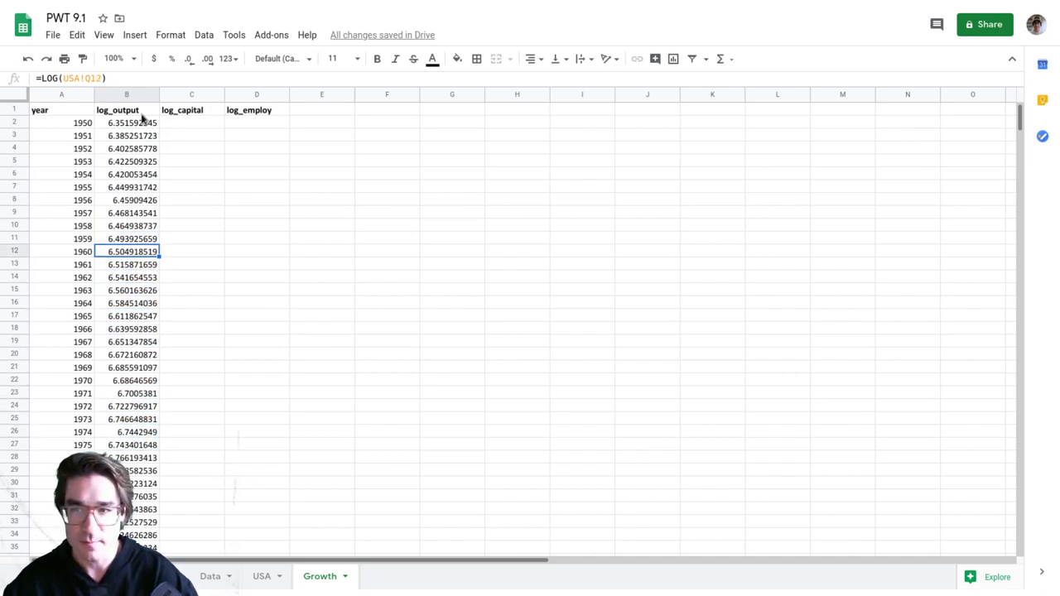
key("Up")
key("Up")
key("Up")
key("Up")
key("Up")
key("Up")
key("Up")
key("Up")
key("Up")
key("Up")
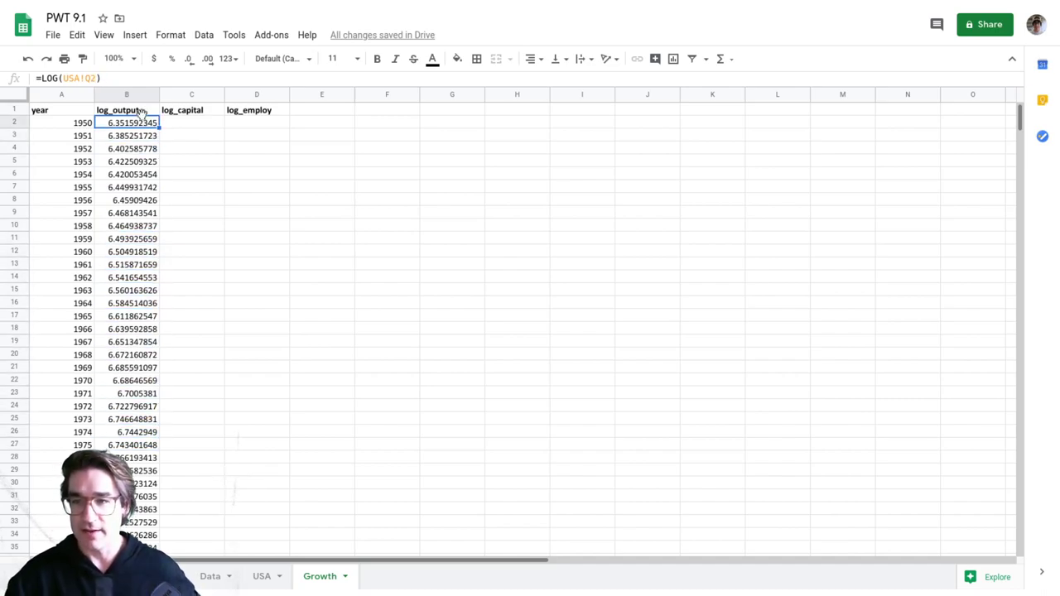
scroll(187, 313, "down", 3)
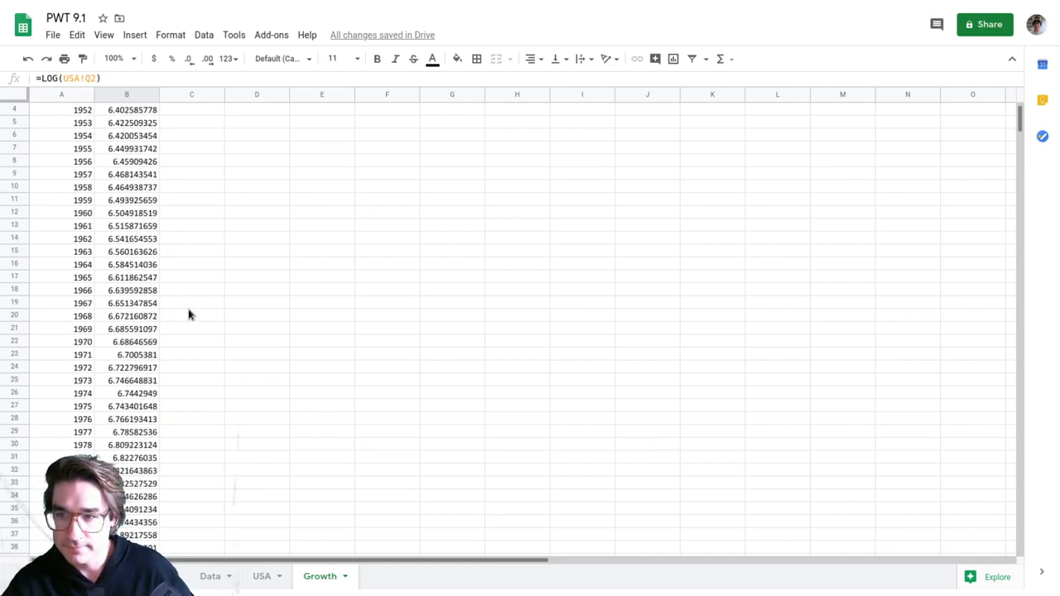
scroll(185, 316, "down", 9)
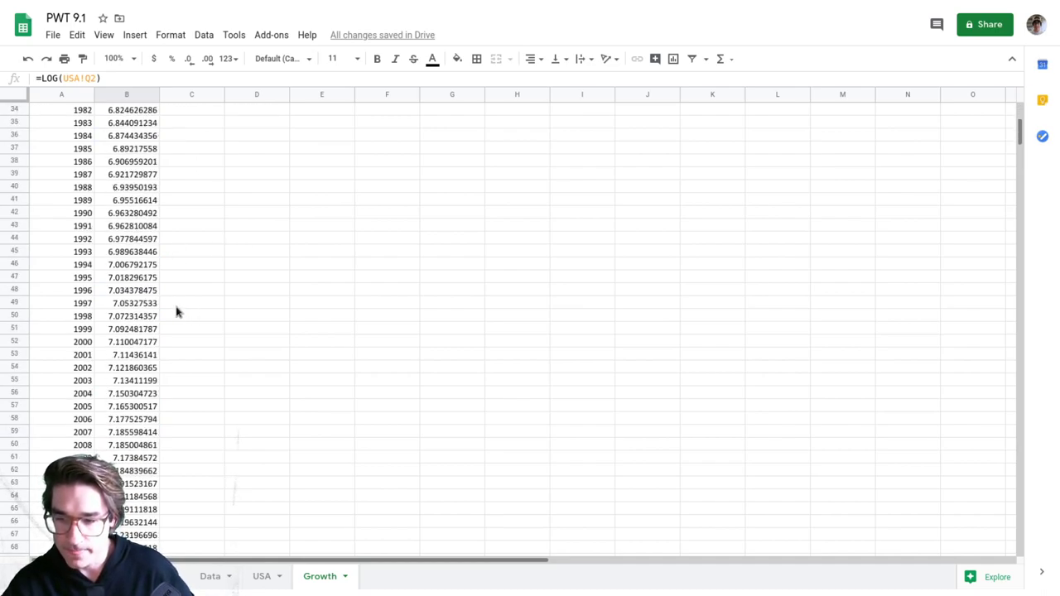
scroll(176, 312, "up", 12)
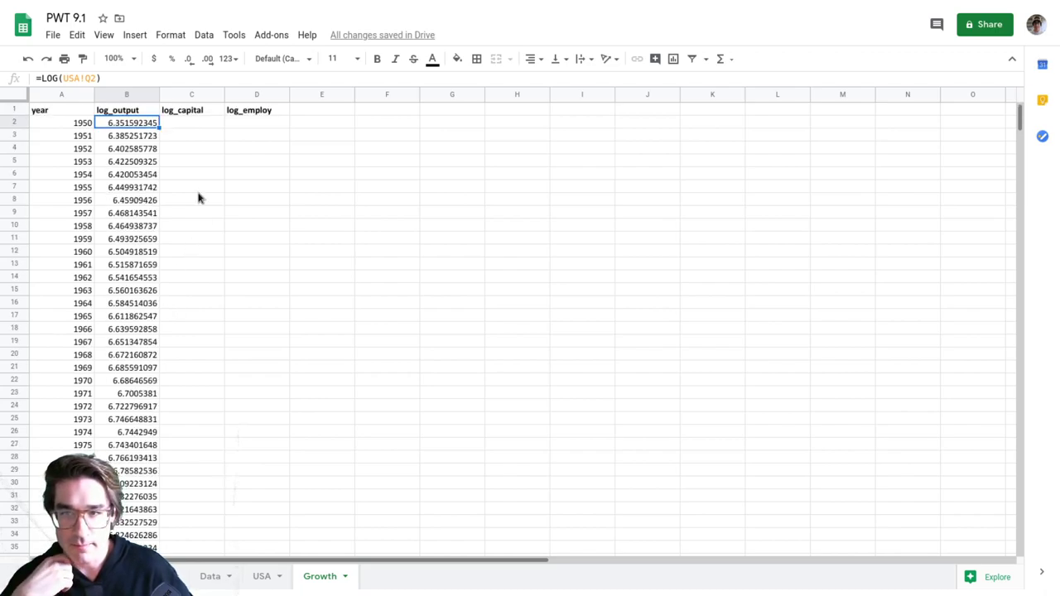
- Enter =LOG(USA!T2) in cell C2 to take the log of rnna, and fill it down the log_capital column
left_click(260, 577)
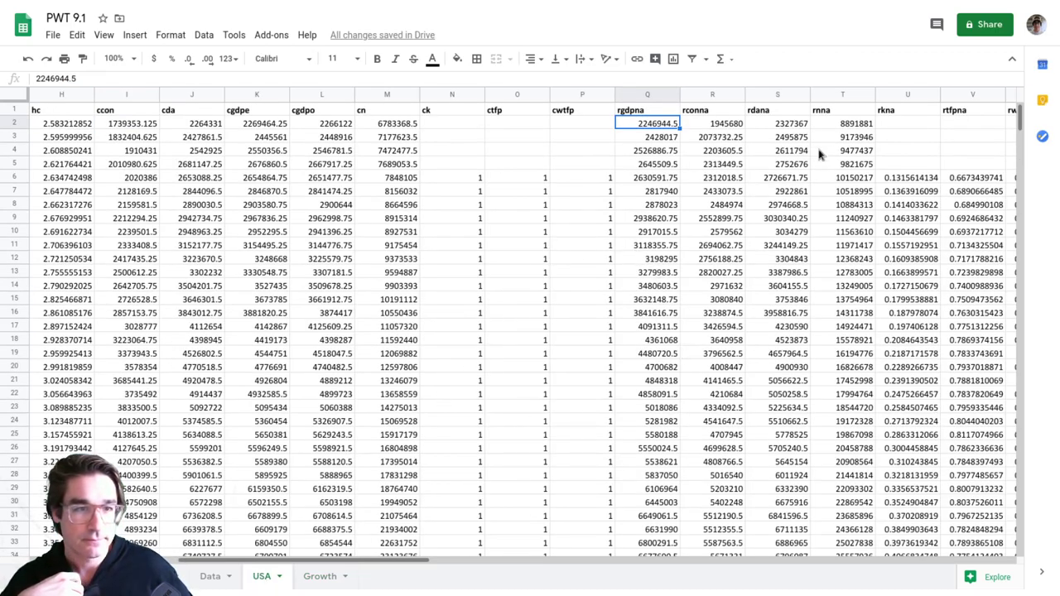
left_click(828, 116)
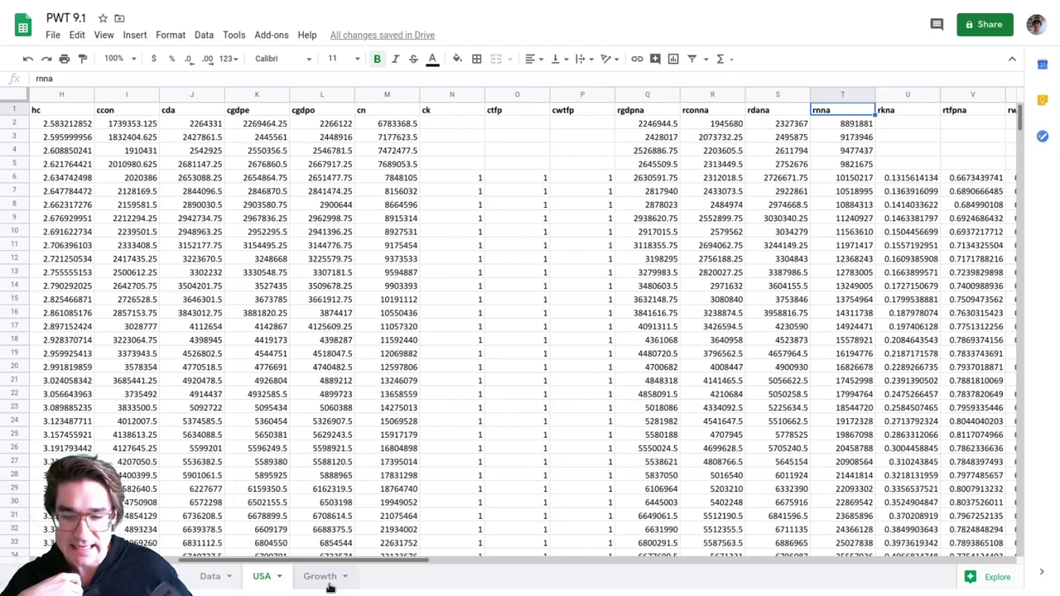
left_click(317, 575)
key("Right")
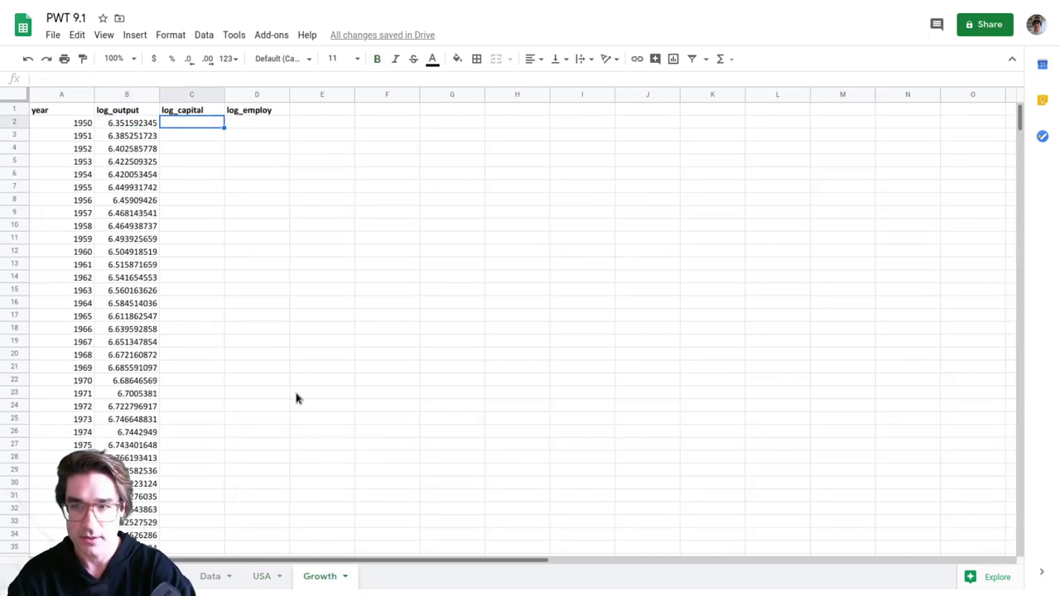
type("=LOG(USA!T2")
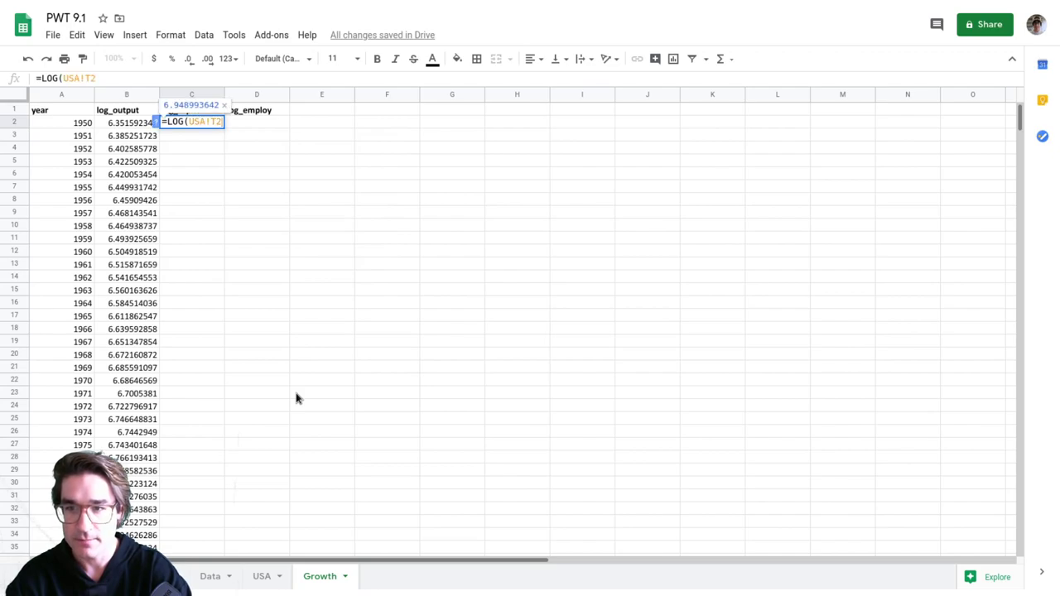
key("Return")
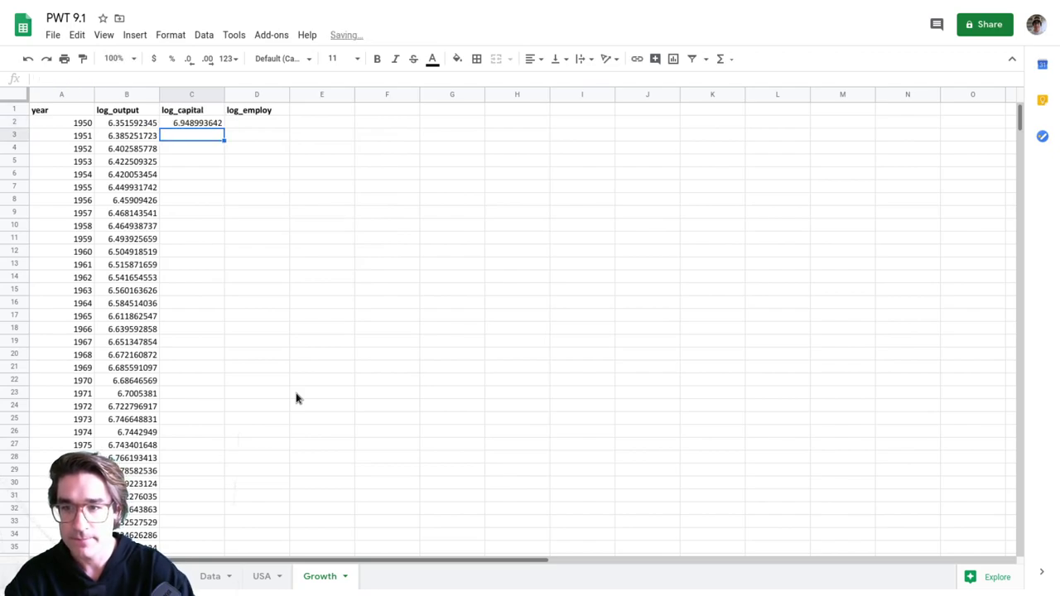
key("Up")
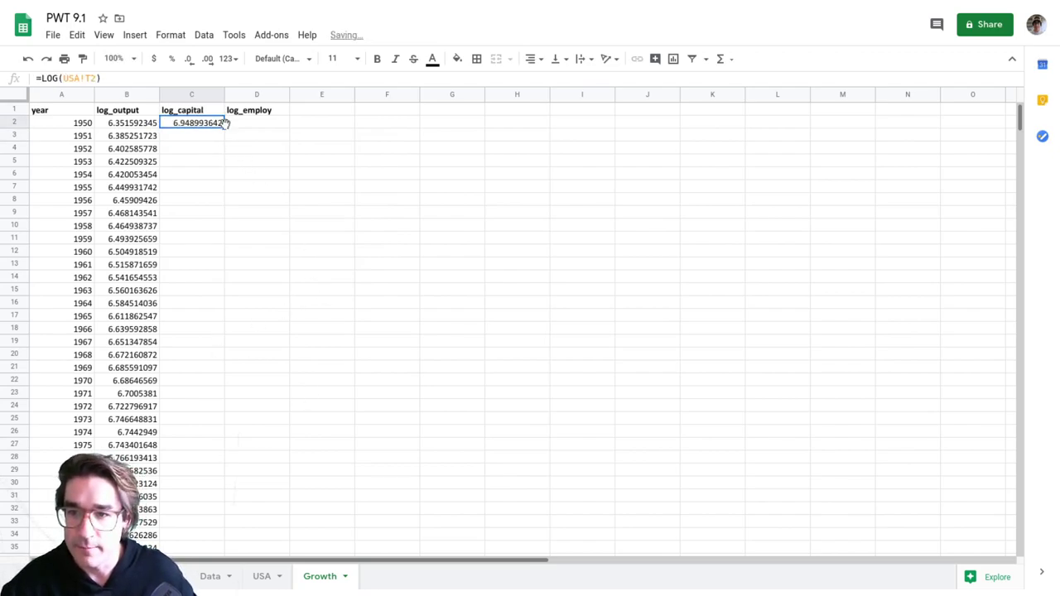
left_click_drag(223, 126, 207, 403)
scroll(217, 374, "up", 10)
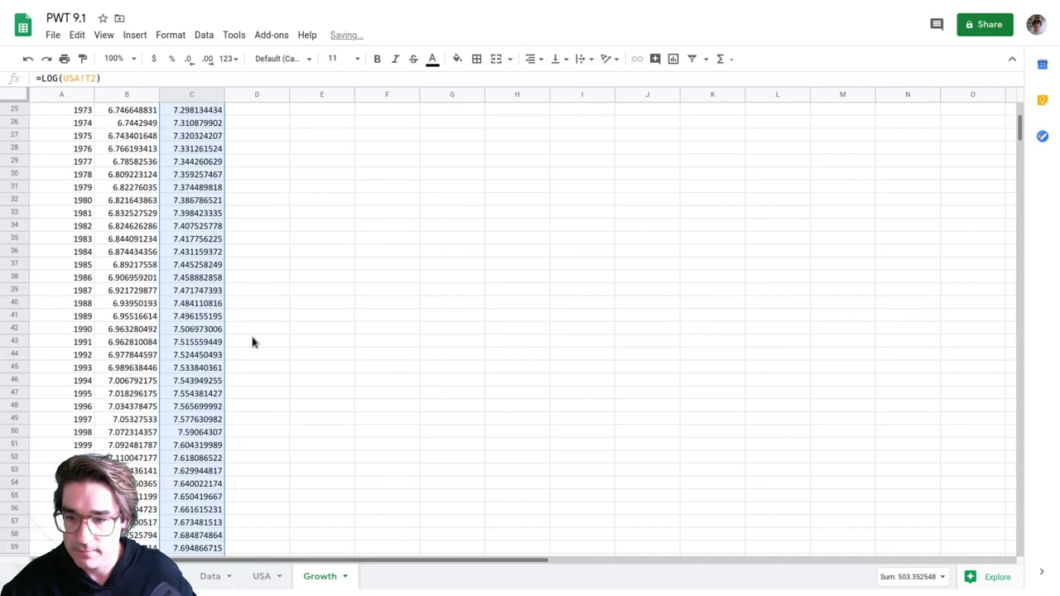
- Find the emp column in the USA sheet and enter =LOG(USA!F2) in cell D2 of the Growth sheet
left_click(242, 126)
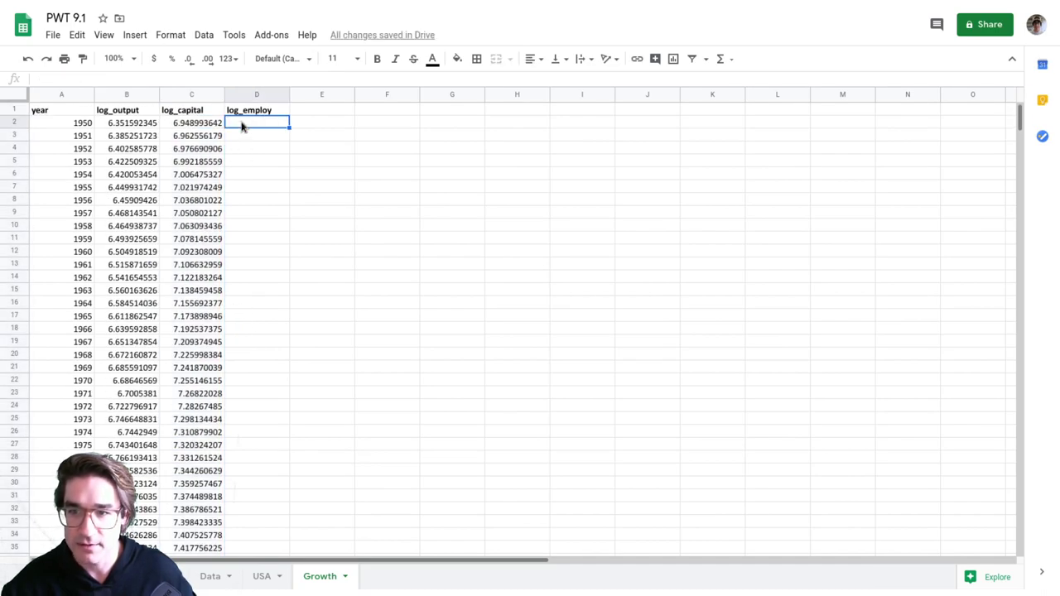
left_click(265, 577)
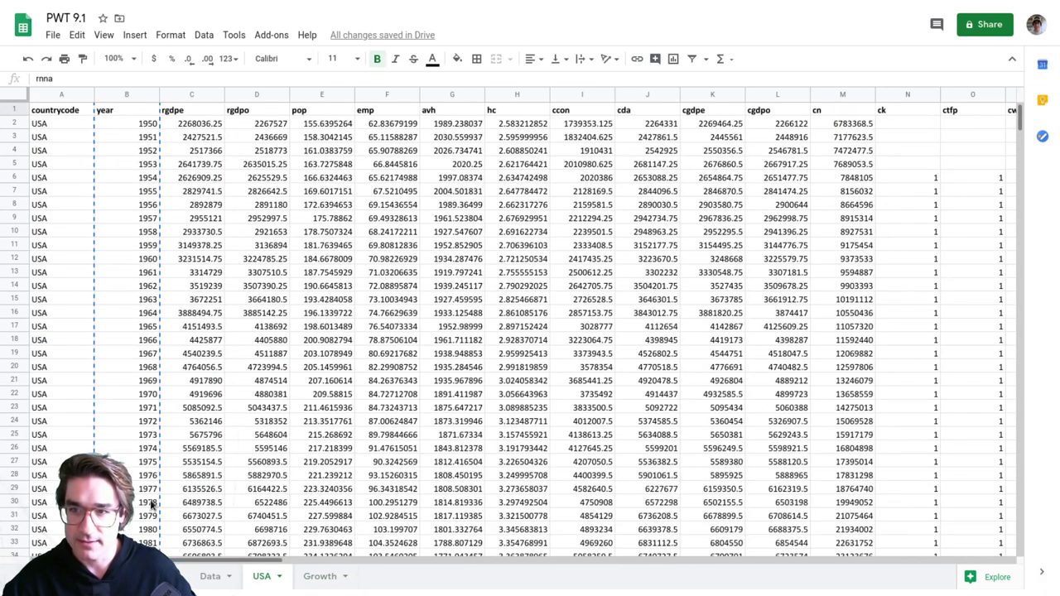
left_click(364, 110)
left_click(322, 577)
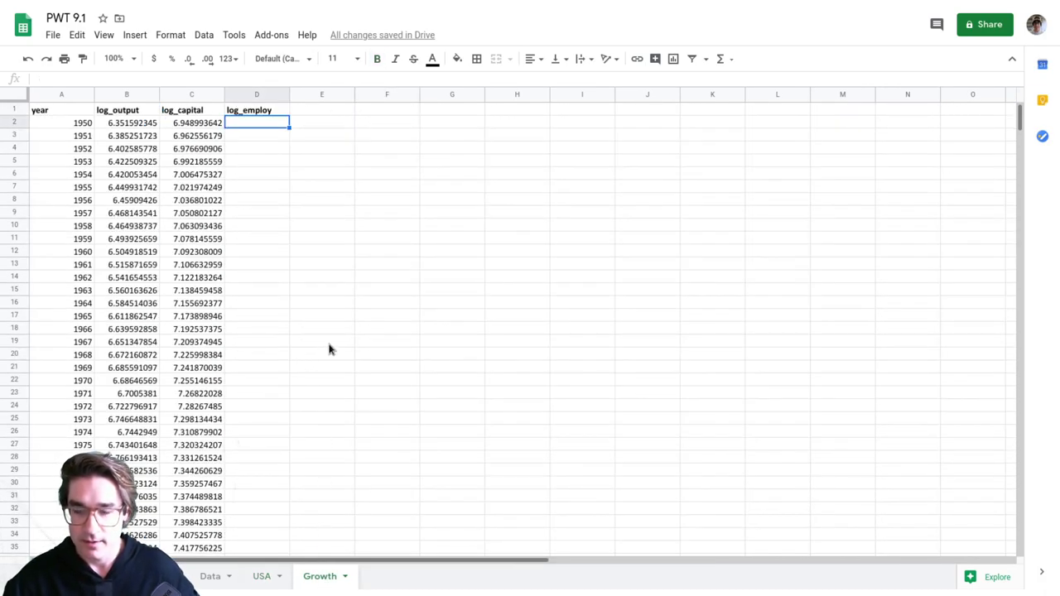
type("=LOG(")
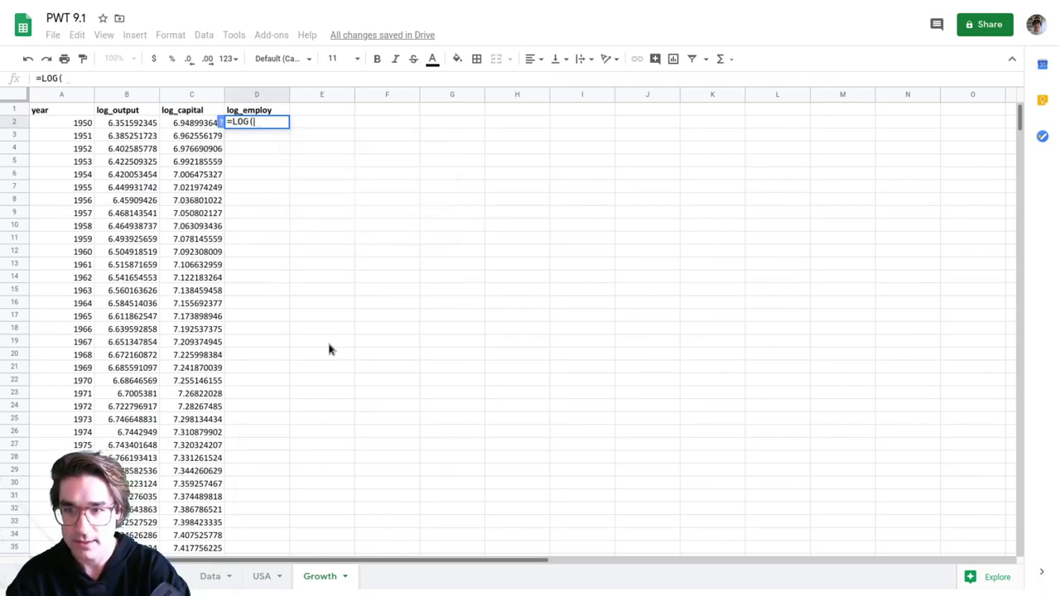
type("USA!F2)")
key("Return")
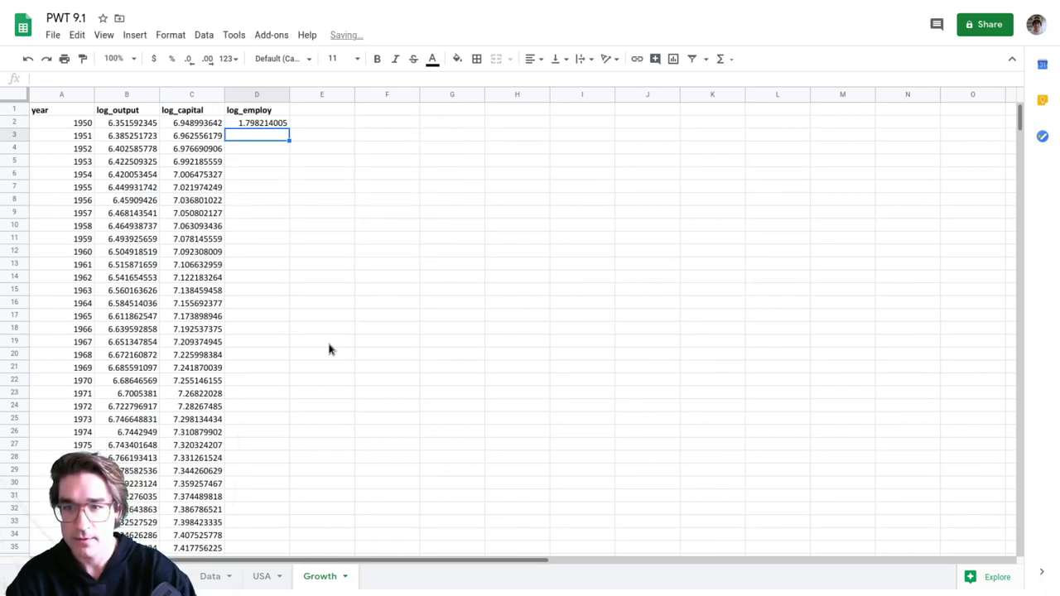
- Fill the log_employ formula from cell D2 down column D through the last year
key("Up")
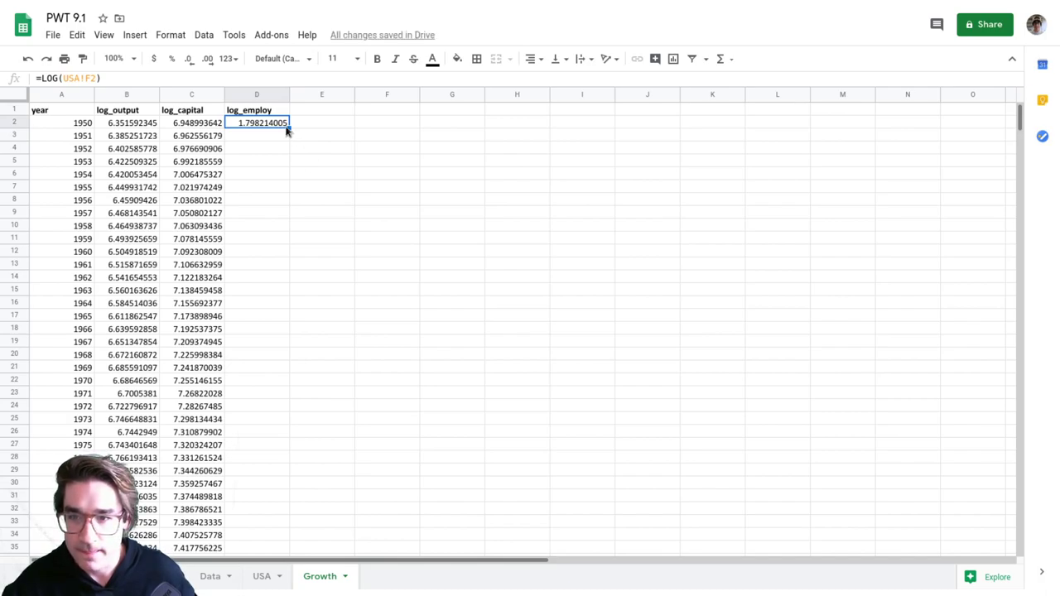
left_click_drag(289, 124, 285, 369)
scroll(300, 315, "up", 15)
left_click(253, 136)
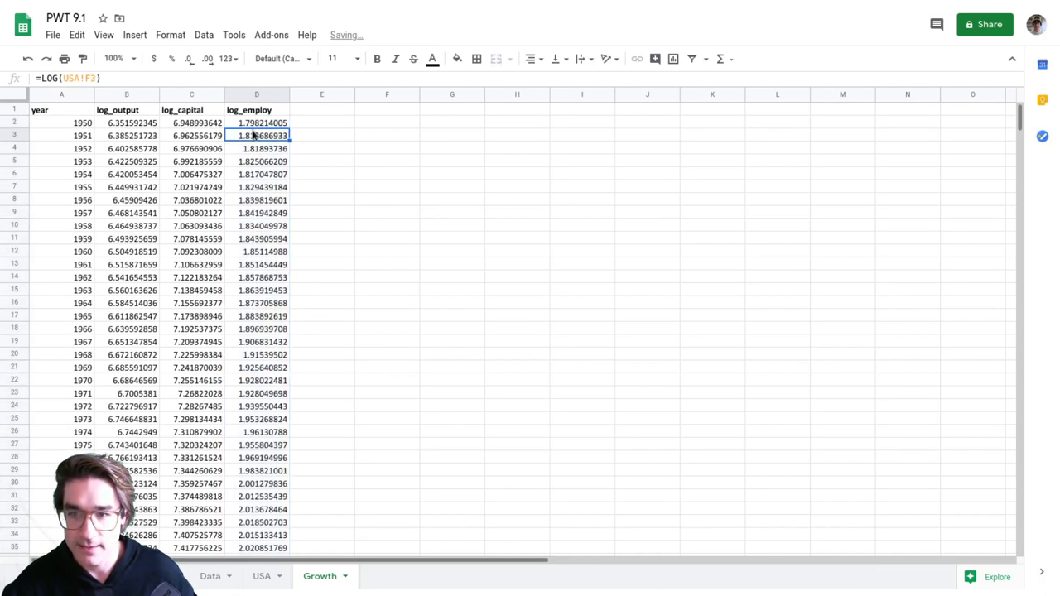
- Examine the log formulas in row 2 and down the log_output column, checking which USA sheet cells they reference
key("Up")
key("Left")
key("Left")
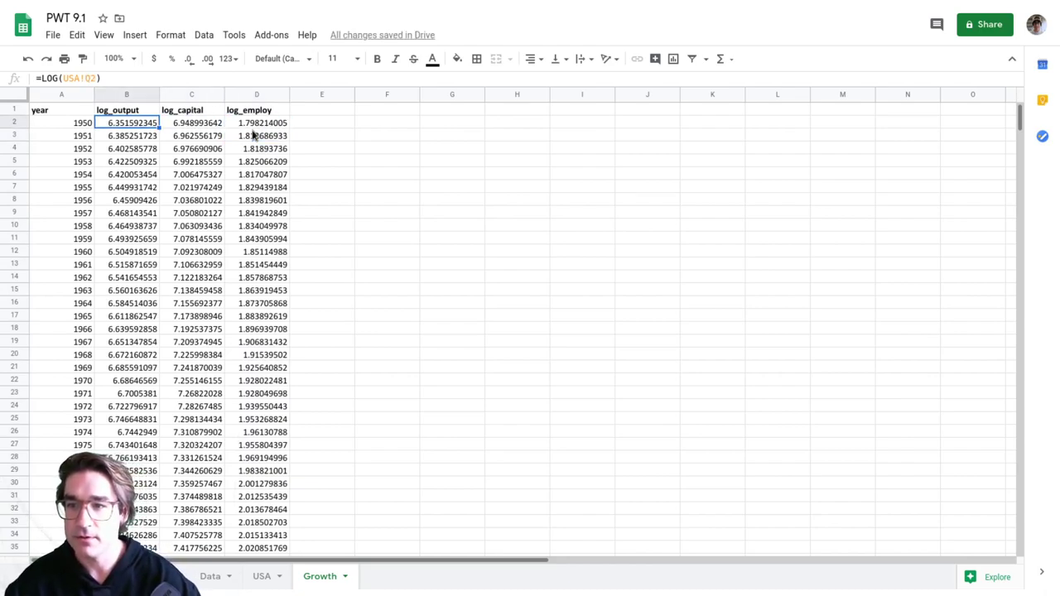
key("Right")
key("Right")
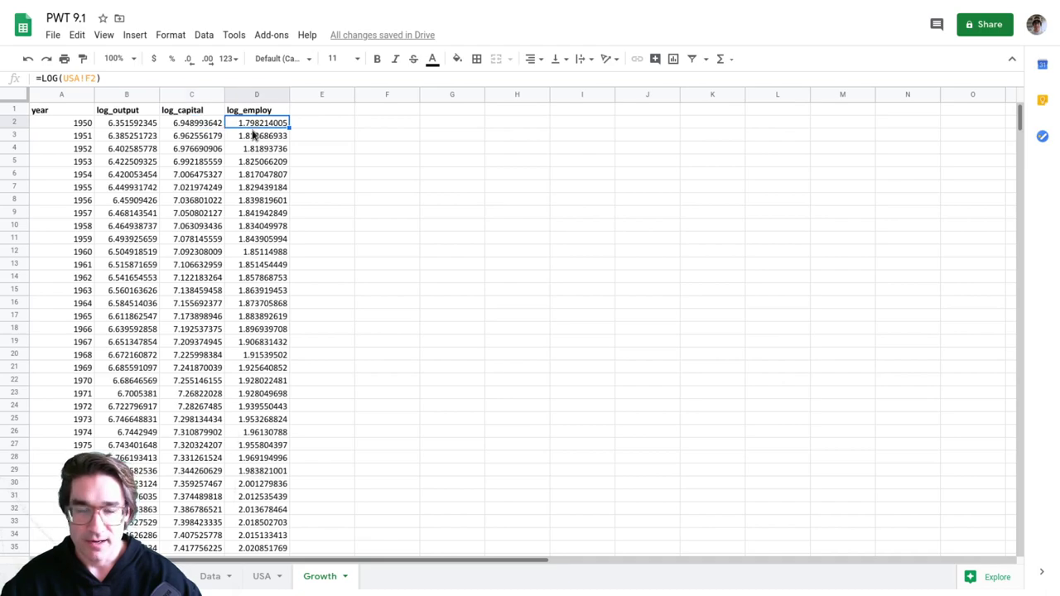
key("Down")
key("Left")
key("Left")
key("Down")
key("Down")
key("Down")
key("Down")
key("Down")
key("Down")
key("Down")
key("Down")
key("Down")
key("Down")
key("Down")
key("Down")
key("Down")
key("Down")
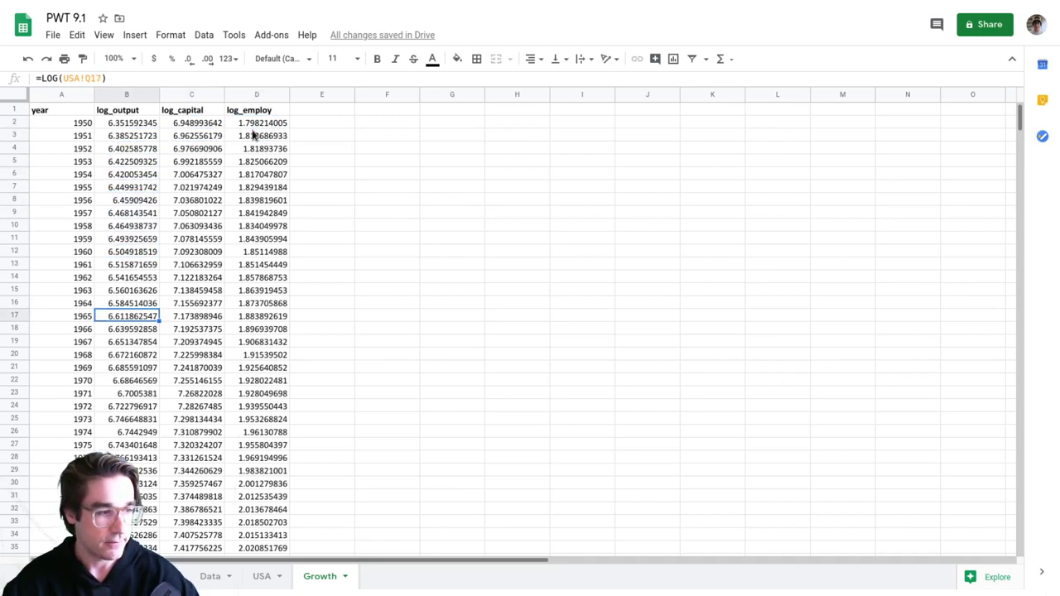
key("Down")
key("Down")
key("Down")
key("Down")
key("Down")
key("Down")
key("Up")
key("Up")
key("Up")
key("Up")
key("Up")
key("Up")
key("Up")
key("Up")
key("Up")
key("Up")
key("Up")
key("Up")
key("Up")
key("Up")
key("Up")
key("Up")
key("Up")
key("Up")
key("Up")
key("Up")
- Add the header growth_output in cell E1, beside log_employ
key("Right")
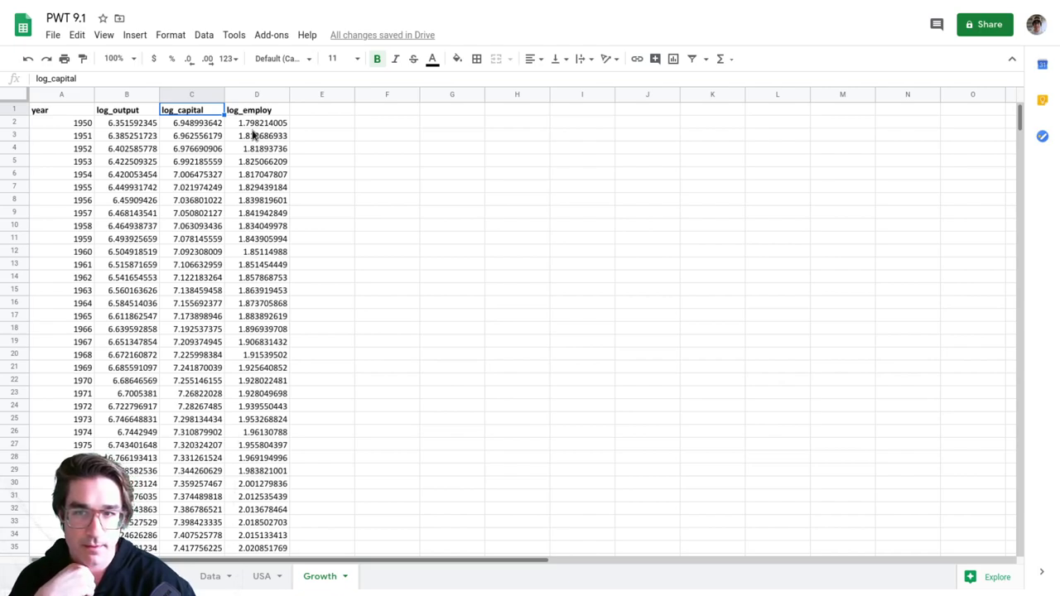
key("Right")
key("Right")
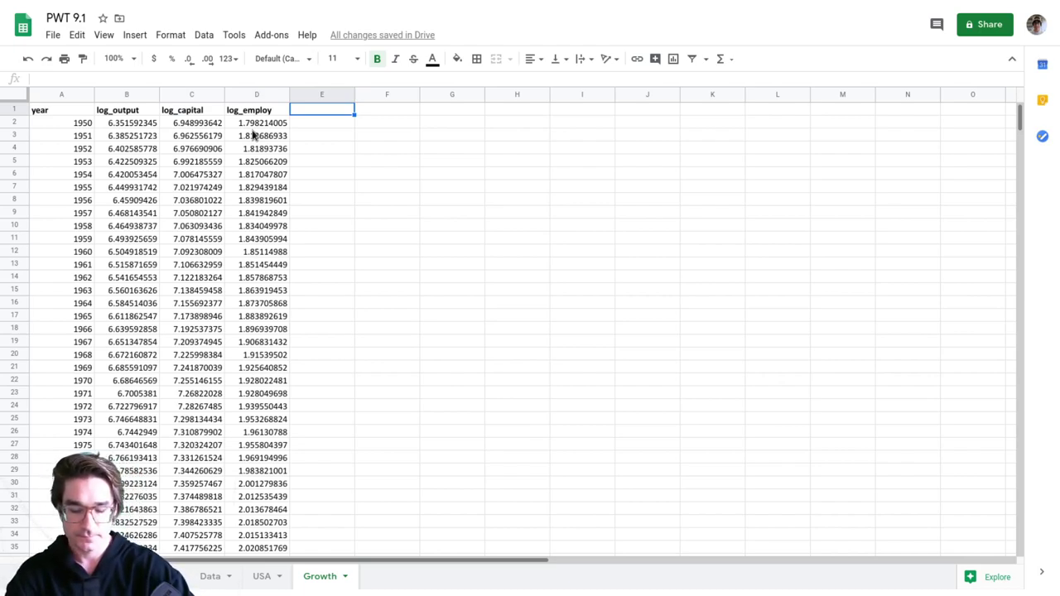
type("gr")
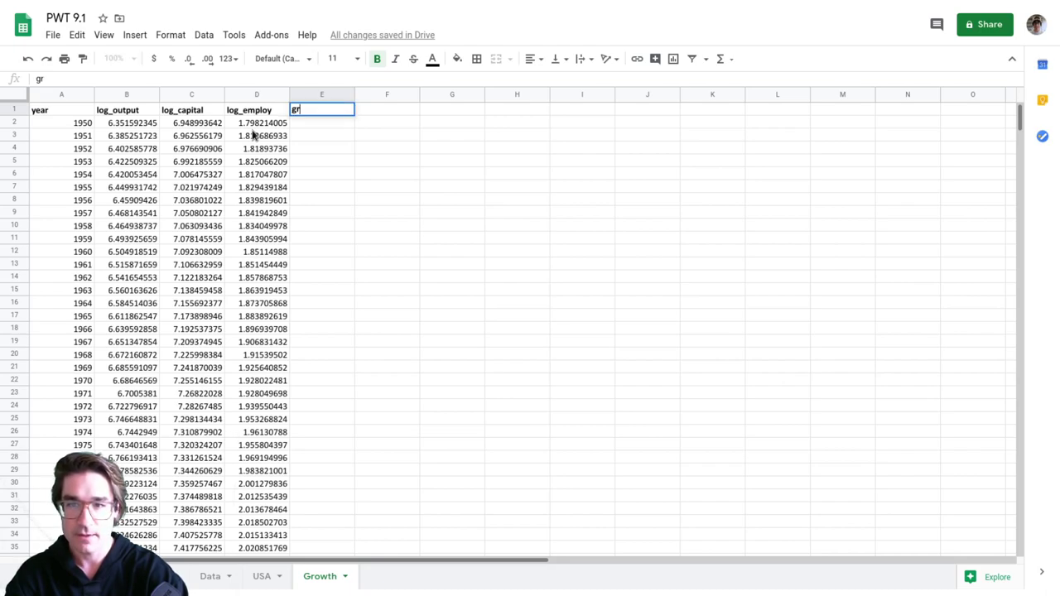
type("owth_output")
key("Return")
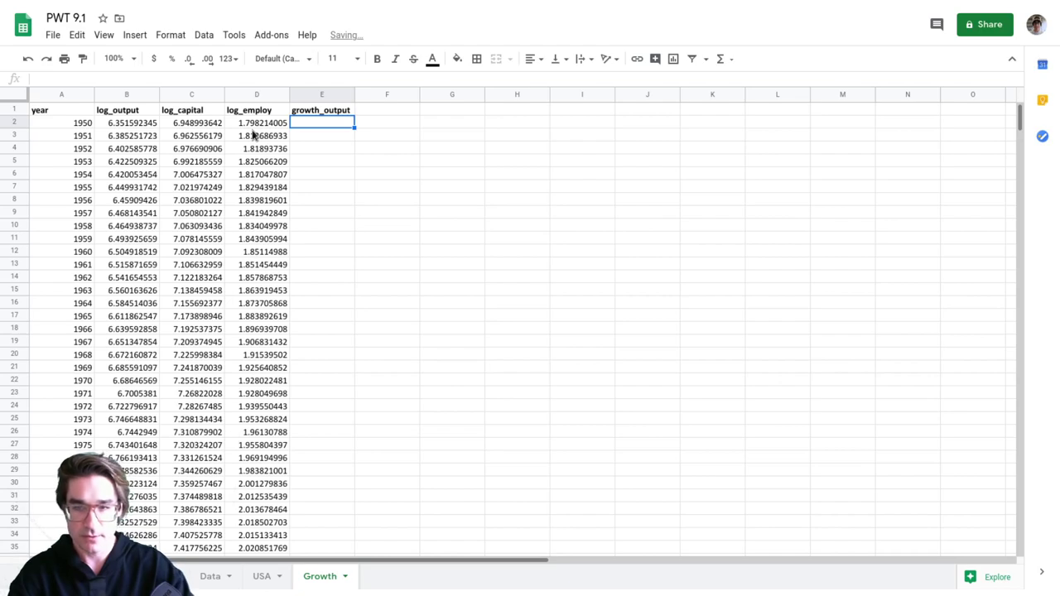
- Enter =B3-B2 in cell E3 to compute the 1951 output growth as the difference of log outputs
key("Down")
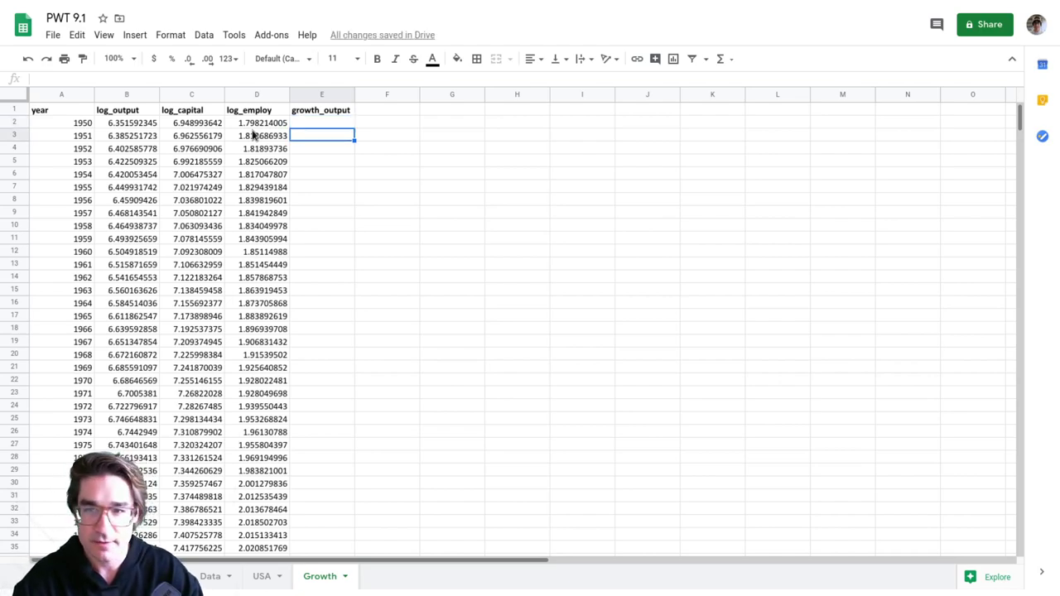
key("Up")
key("Down")
key("Up")
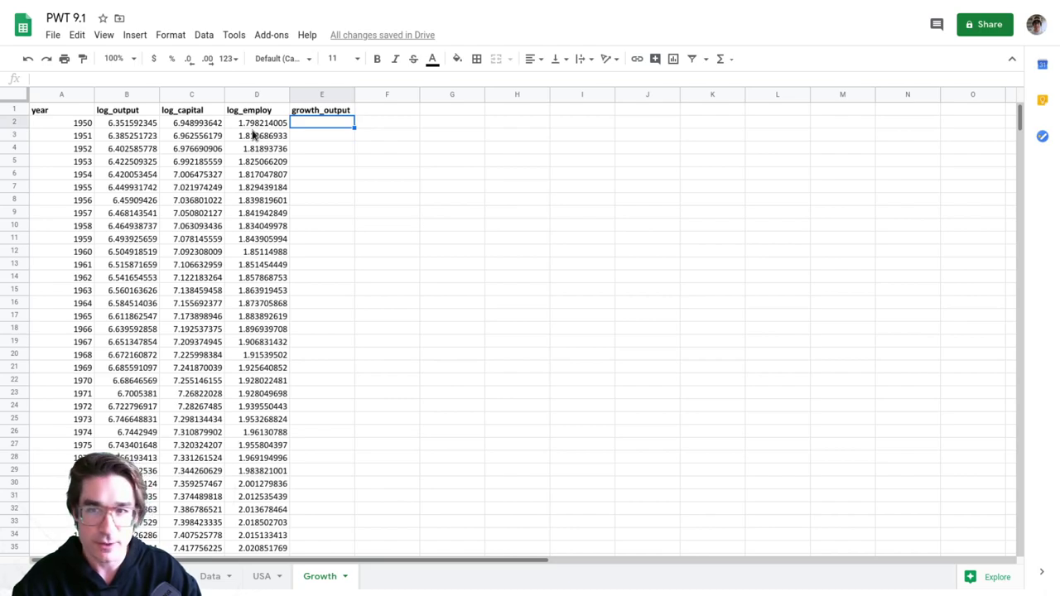
key("Down")
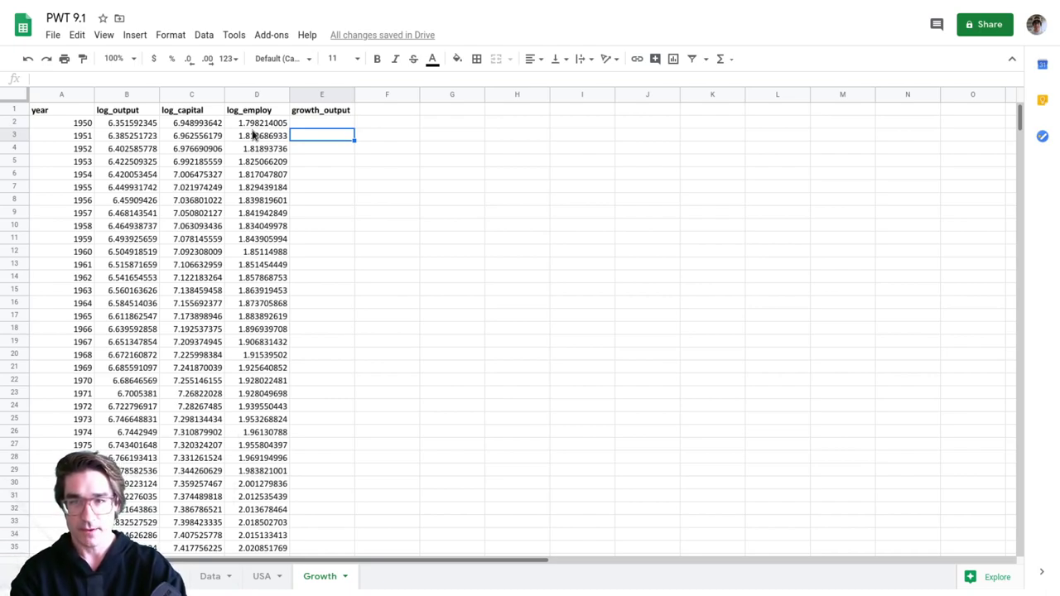
type("=")
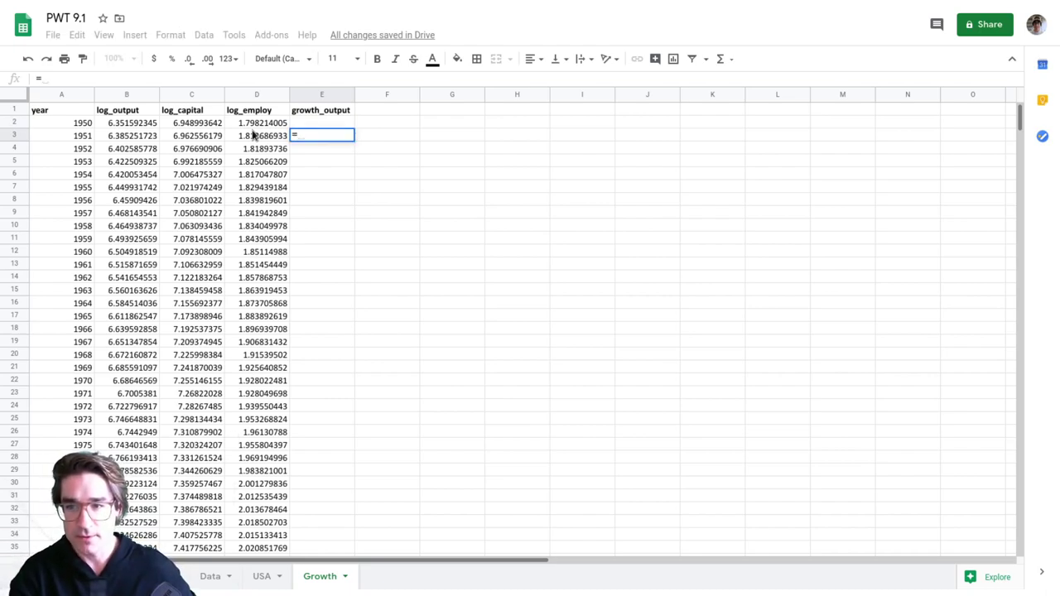
left_click(138, 139)
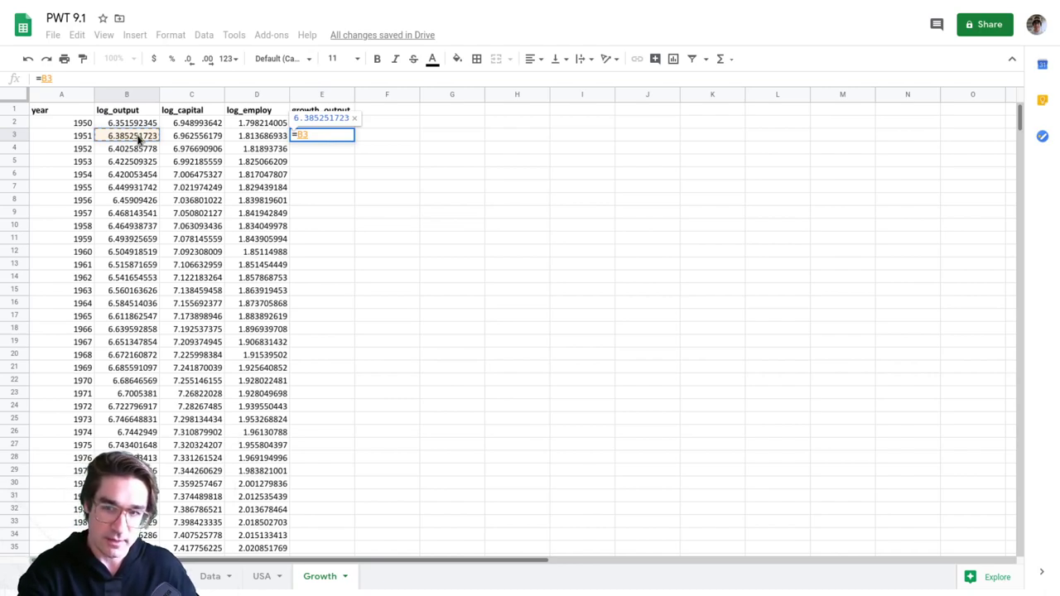
type("-")
left_click(136, 124)
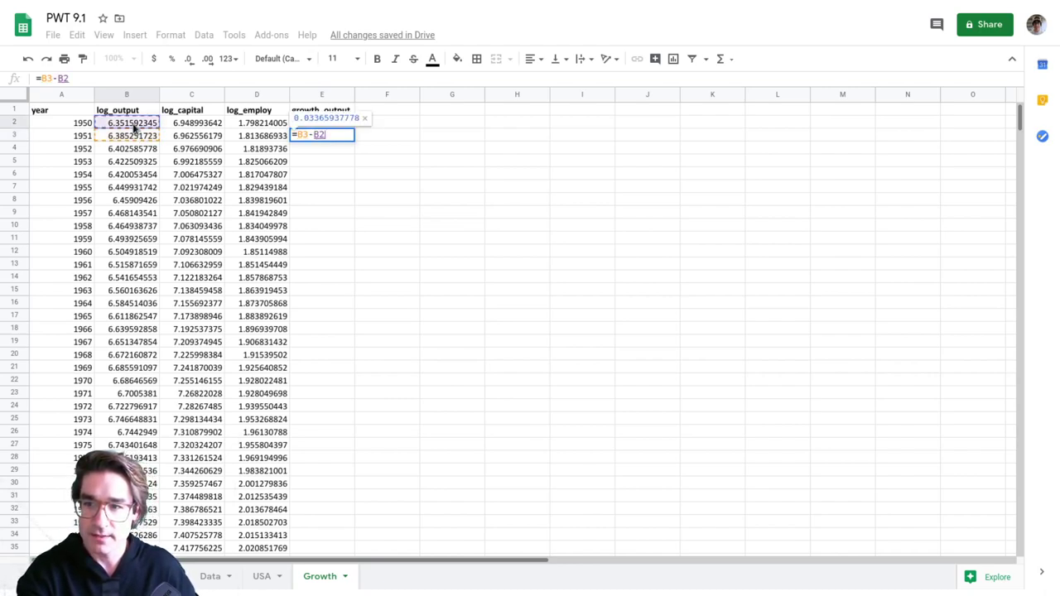
key("Return")
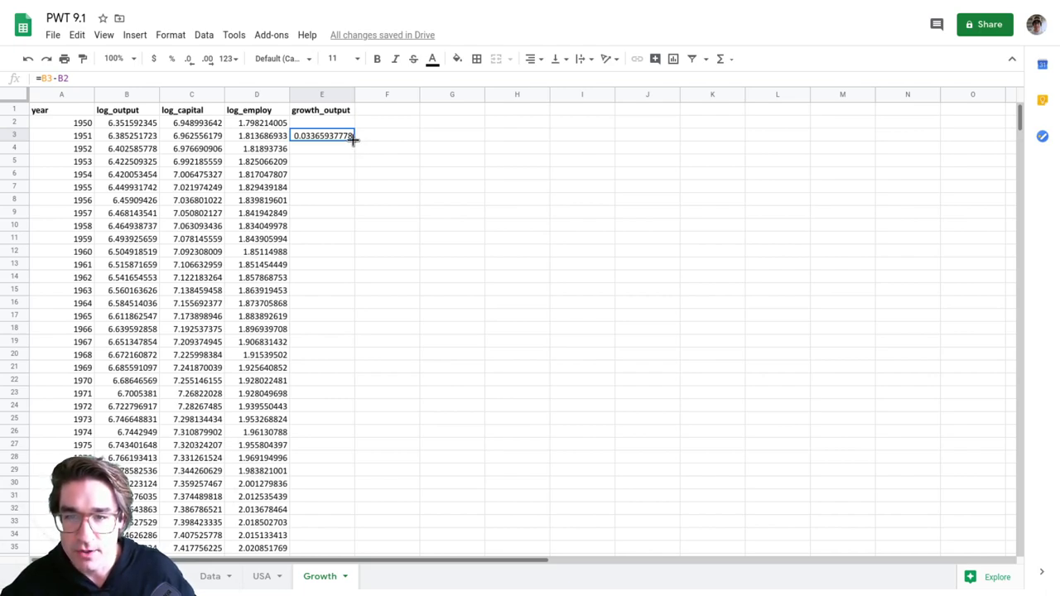
- Fill the growth_output formula from cell E3 down column E through the last year and check the references in the first filled cells
left_click_drag(353, 139, 329, 444)
scroll(377, 250, "up", 10)
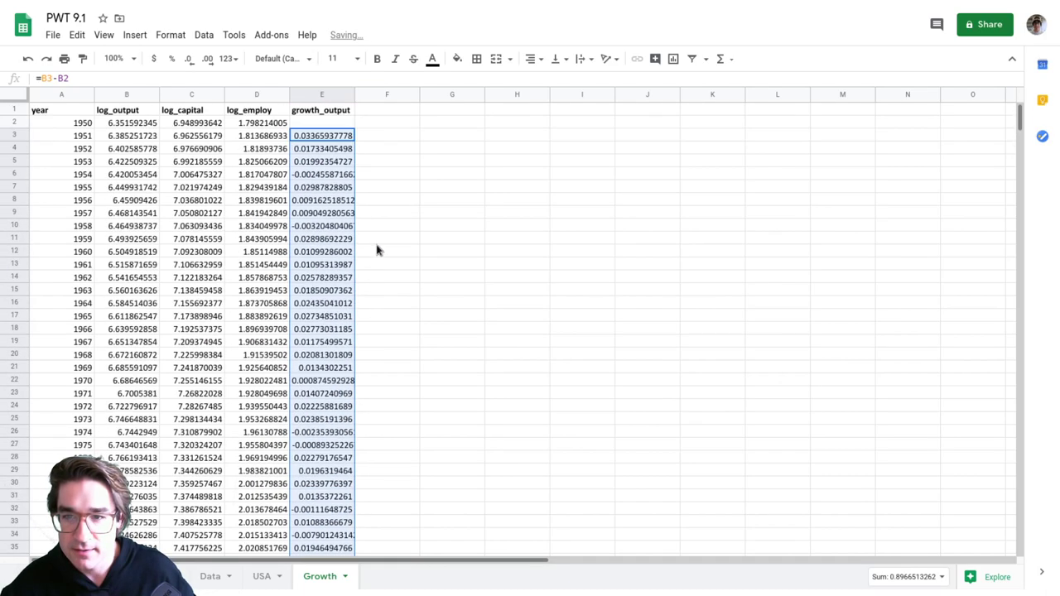
left_click(313, 137)
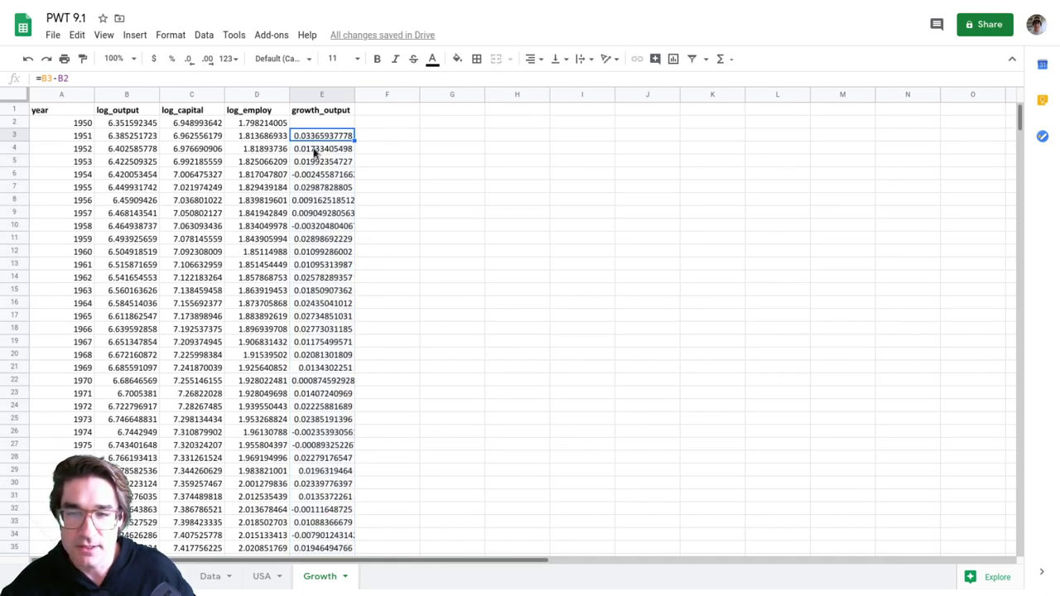
left_click(314, 150)
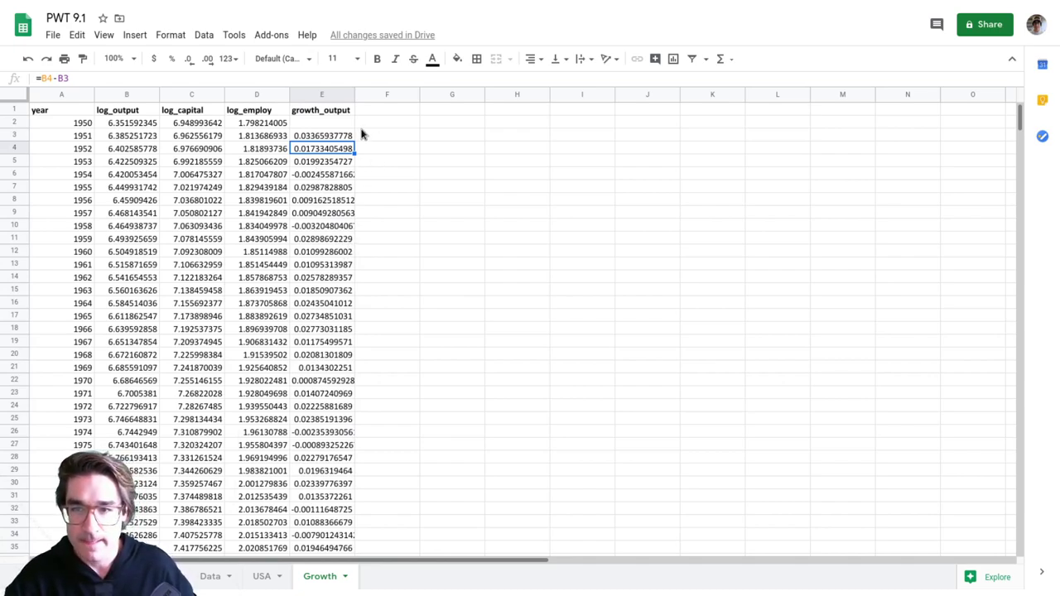
- Add the headers growth_capital in cell F1 and growth_employ in cell G1
left_click(384, 112)
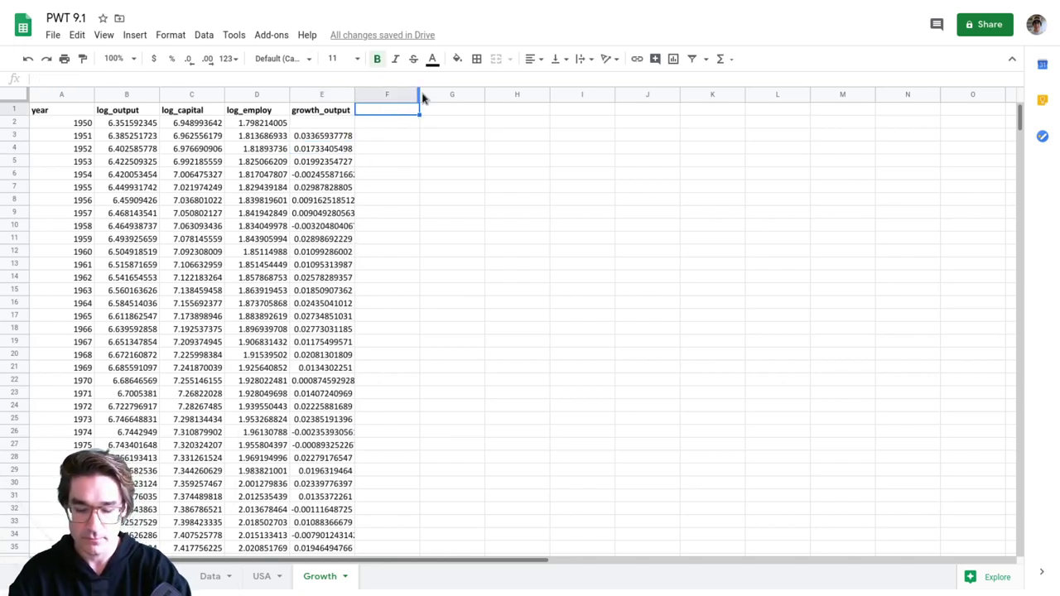
type("growth_capital")
key("Return")
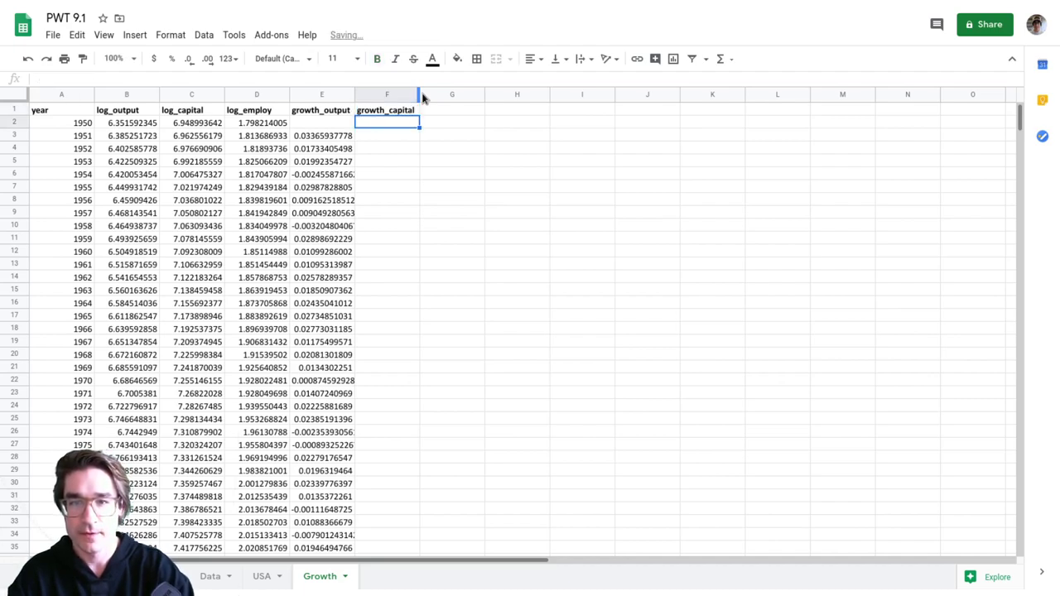
key("Up")
key("Right")
type("growt")
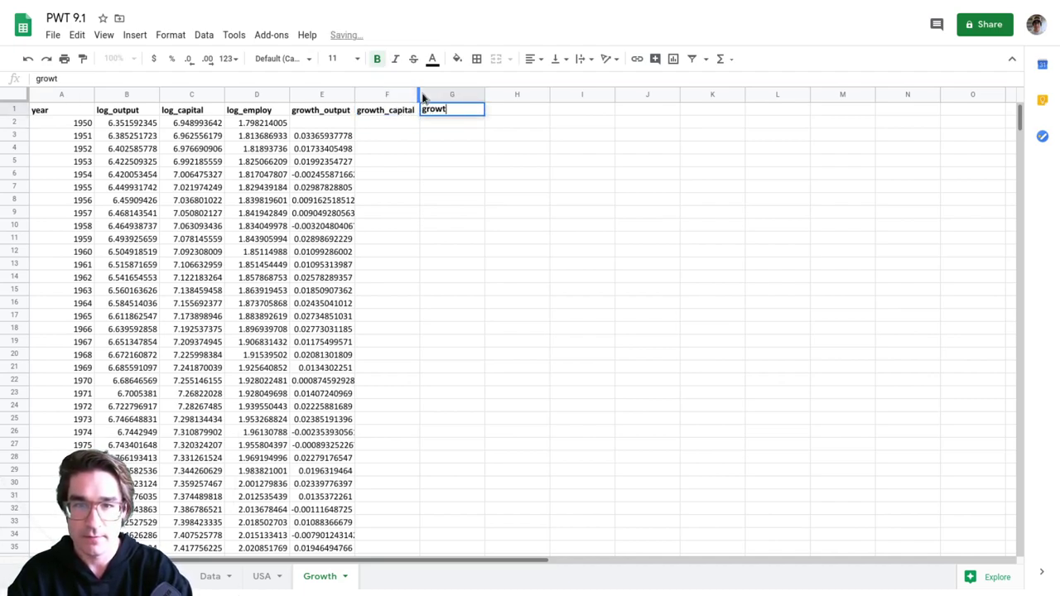
type("h_employ")
key("Return")
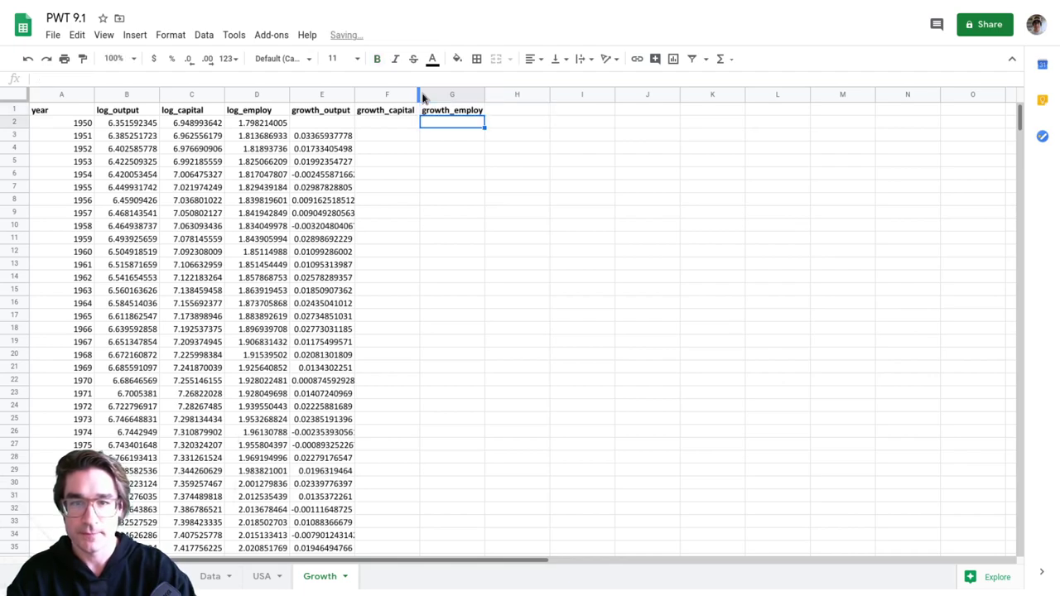
- Enter =C3-C2 in cell F3 to compute the 1951 capital growth from the log_capital column
key("Left")
key("Down")
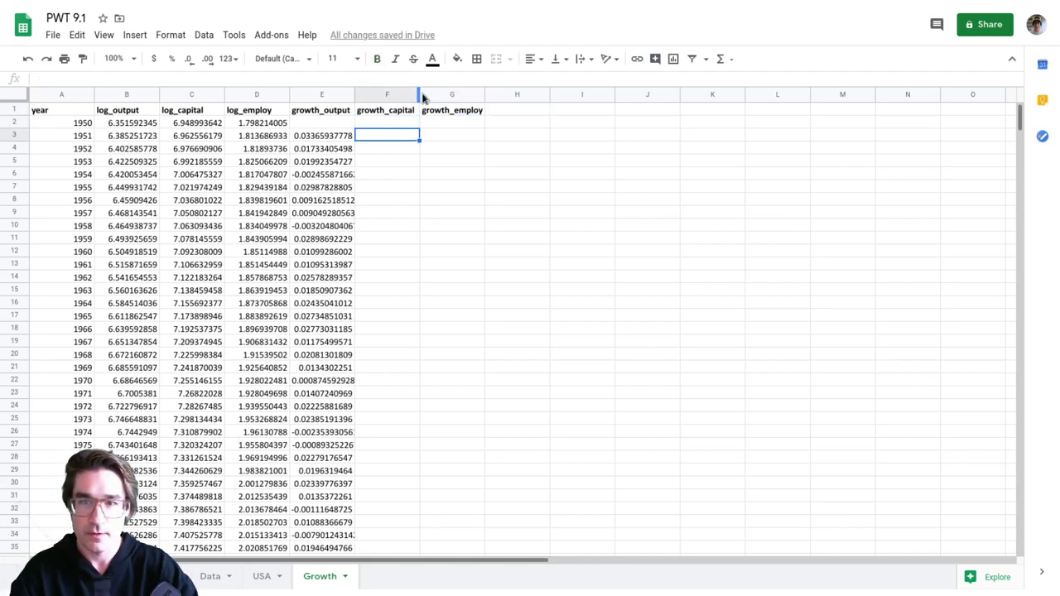
type("=C2 - c")
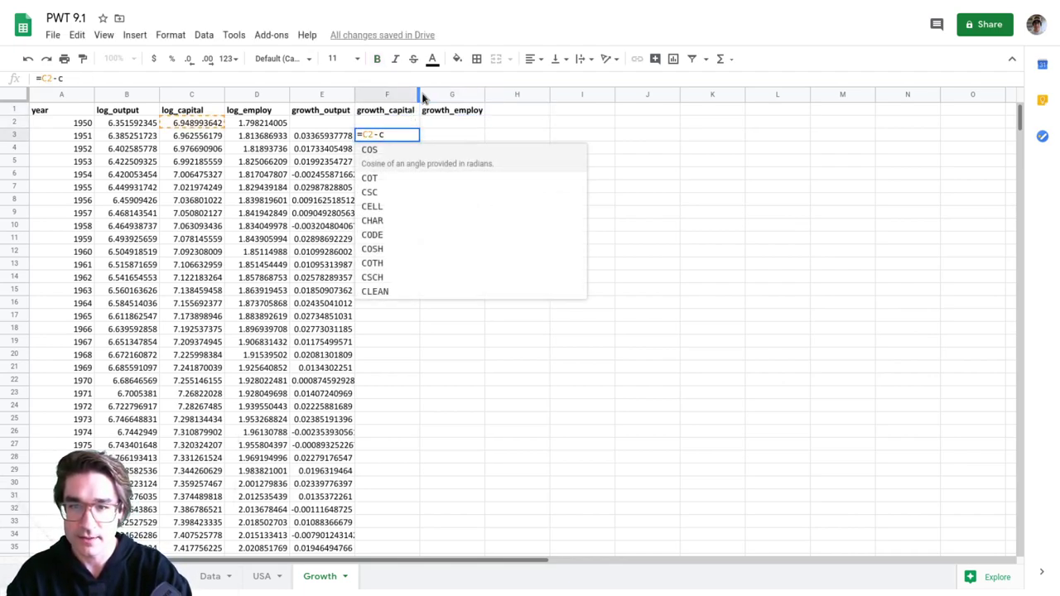
key("BackSpace")
key("BackSpace")
key("BackSpace")
key("BackSpace")
key("BackSpace")
type("3")
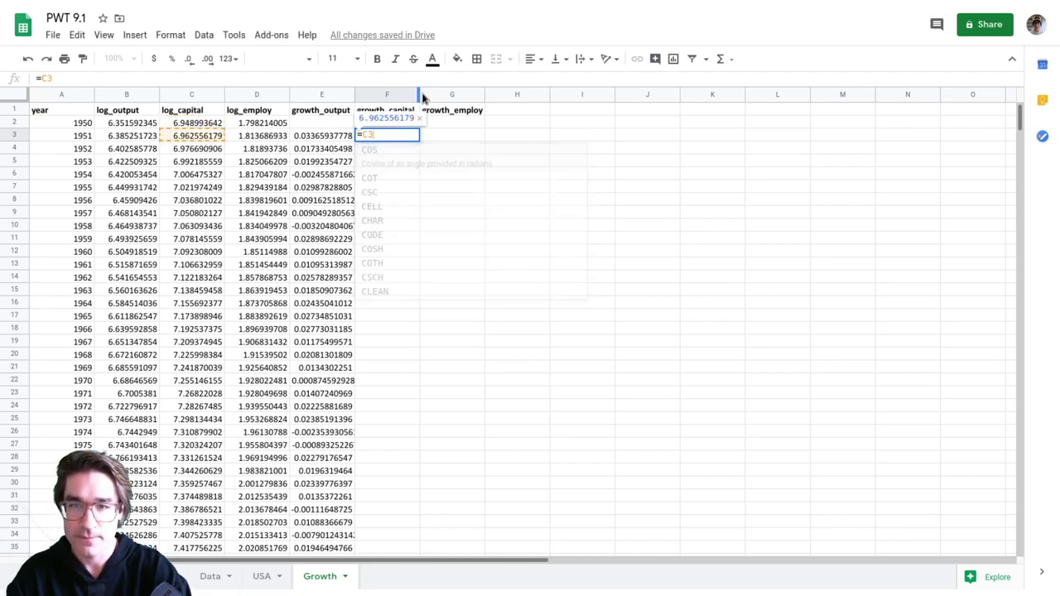
type(" - C2")
key("ctrl+Return")
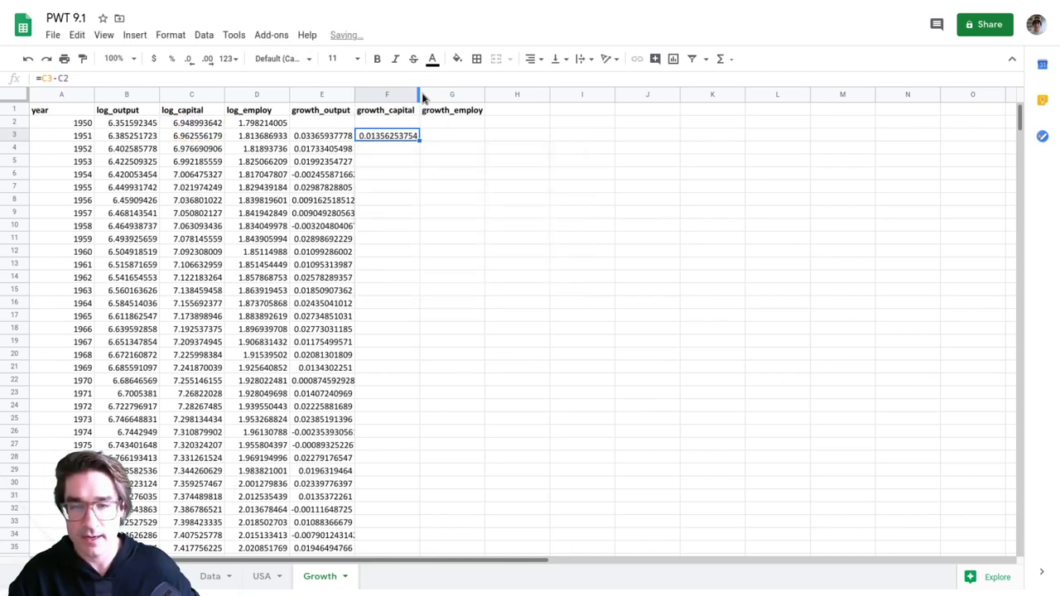
- Fill the growth_capital formula from cell F3 down column F through the last year
left_click_drag(420, 140, 400, 334)
scroll(403, 374, "down", 7)
scroll(456, 338, "up", 10)
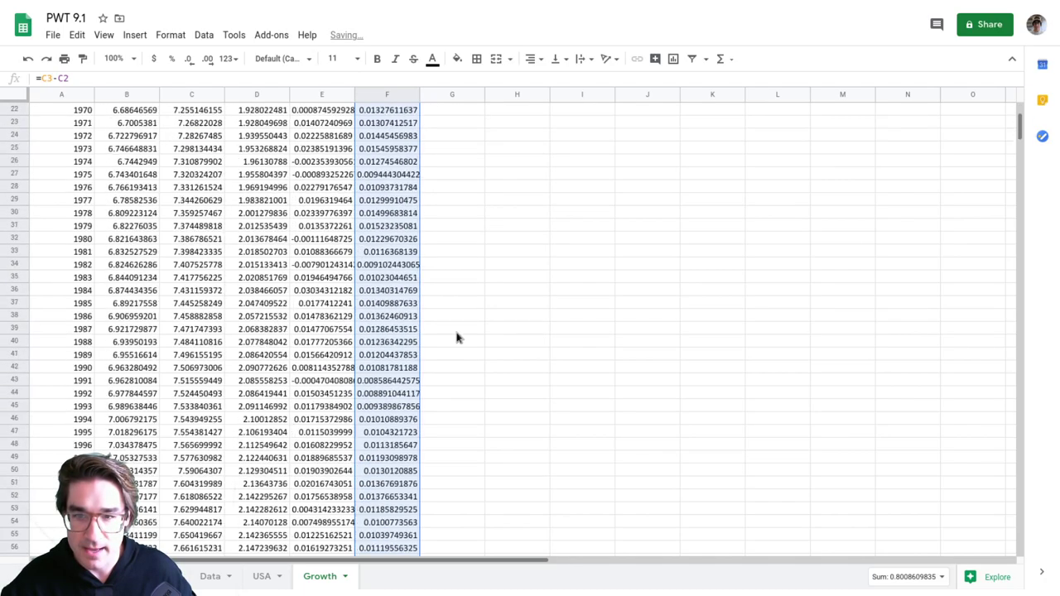
scroll(456, 338, "up", 7)
- Enter =D3-D2 in cell G3 to compute the 1951 employment growth from the log_employ column
left_click(460, 137)
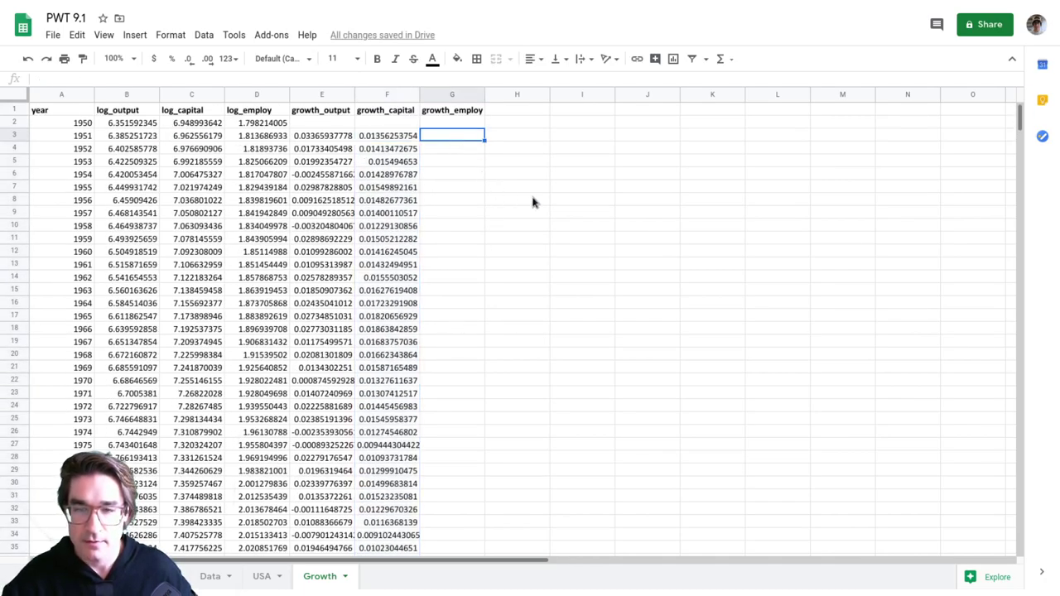
type("=")
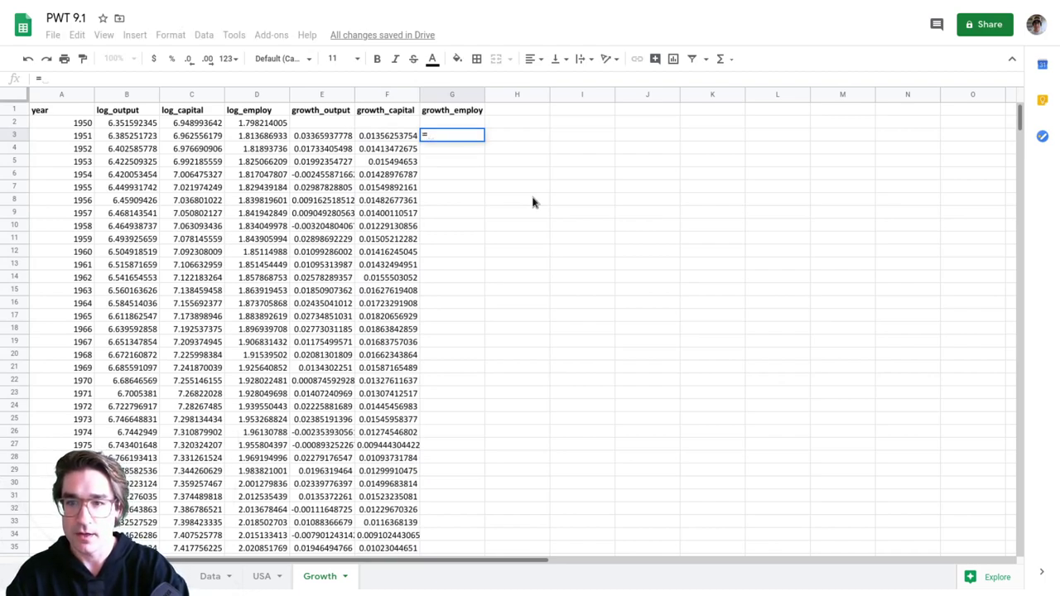
type("D3-D2")
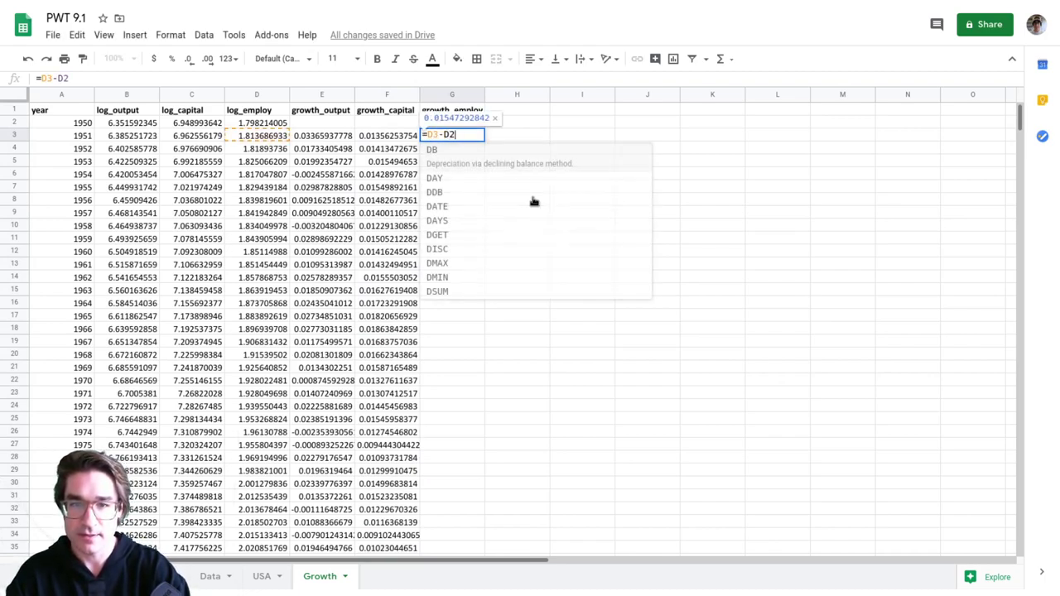
key("Return")
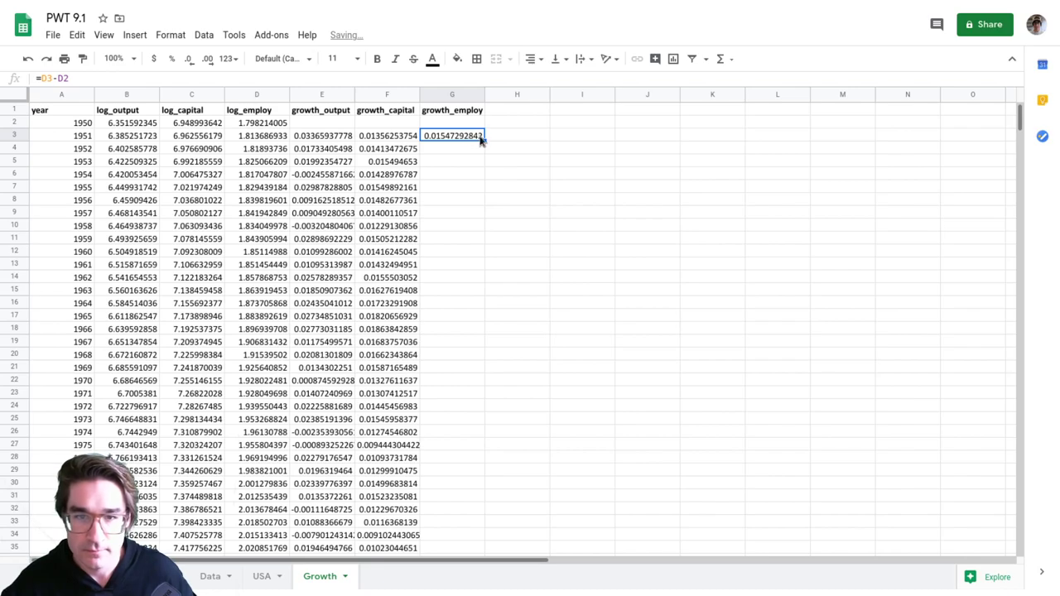
- Fill the growth_employ formula from cell G3 down column G through the last year
left_click_drag(485, 141, 476, 334)
scroll(502, 316, "up", 5)
scroll(501, 315, "up", 9)
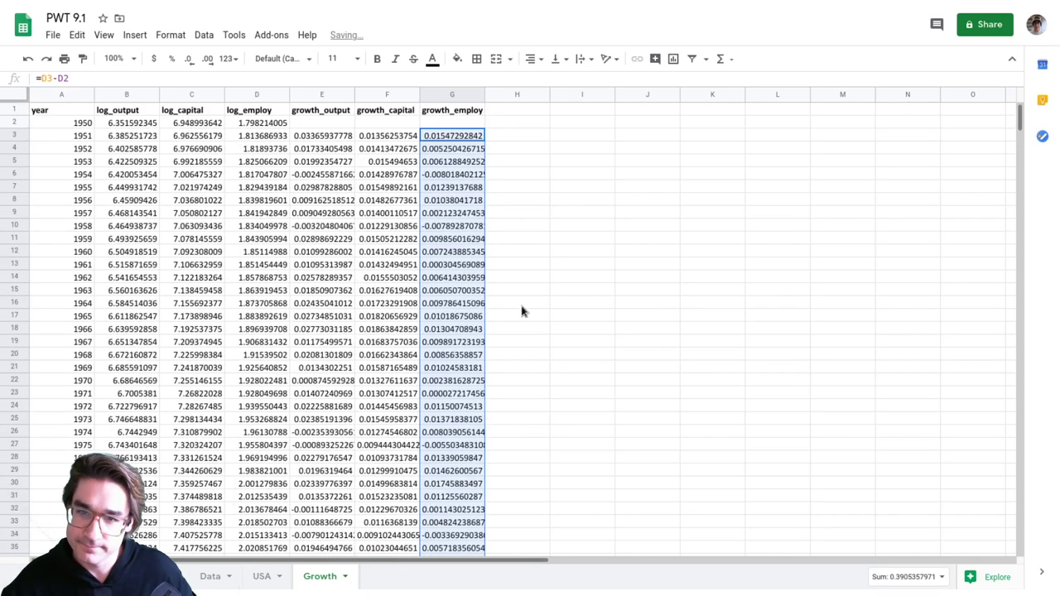
left_click(574, 253)
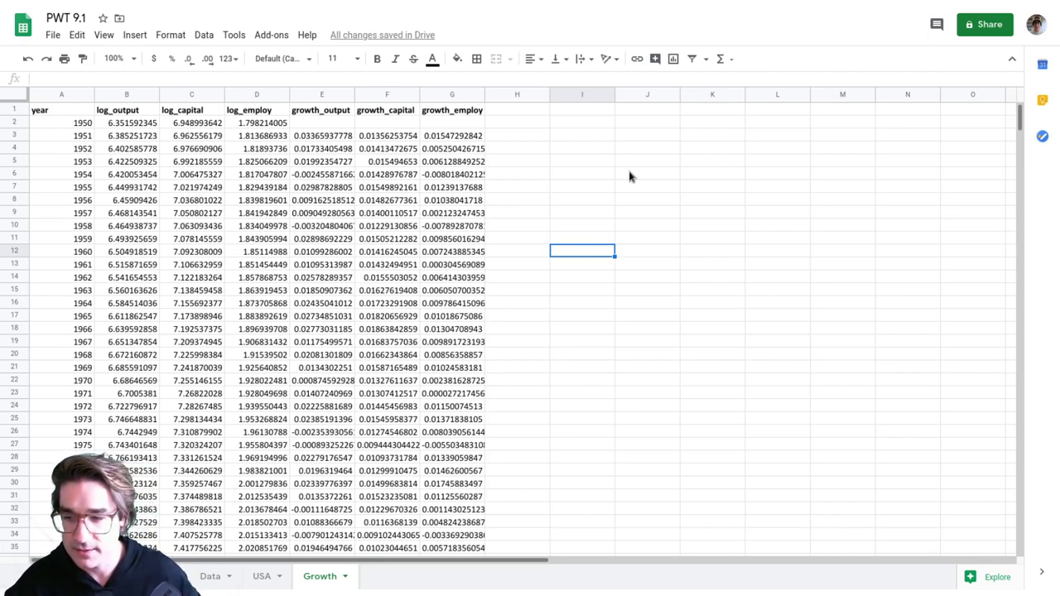
left_click(671, 176)
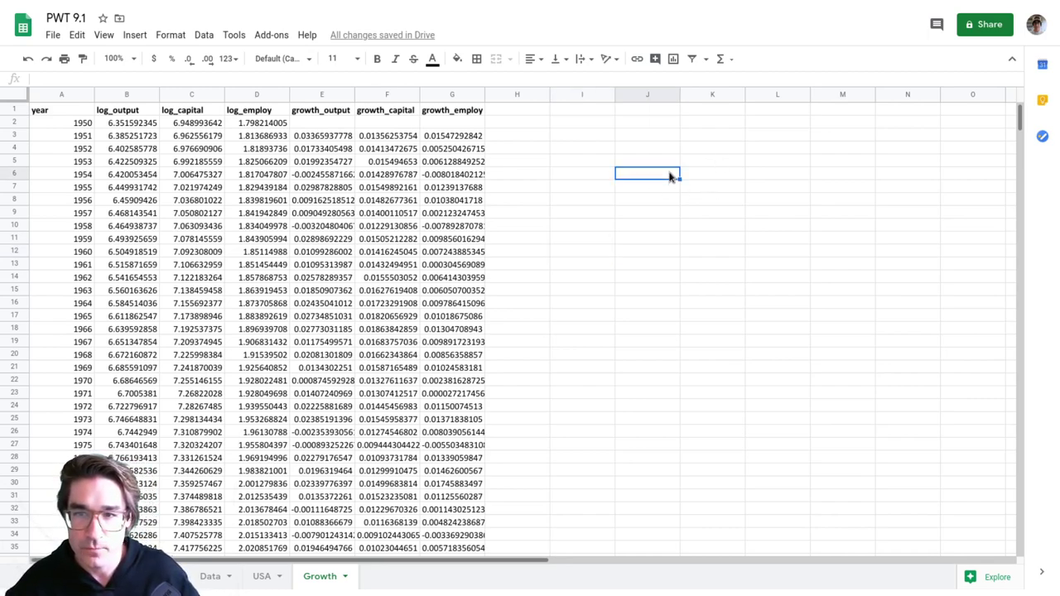
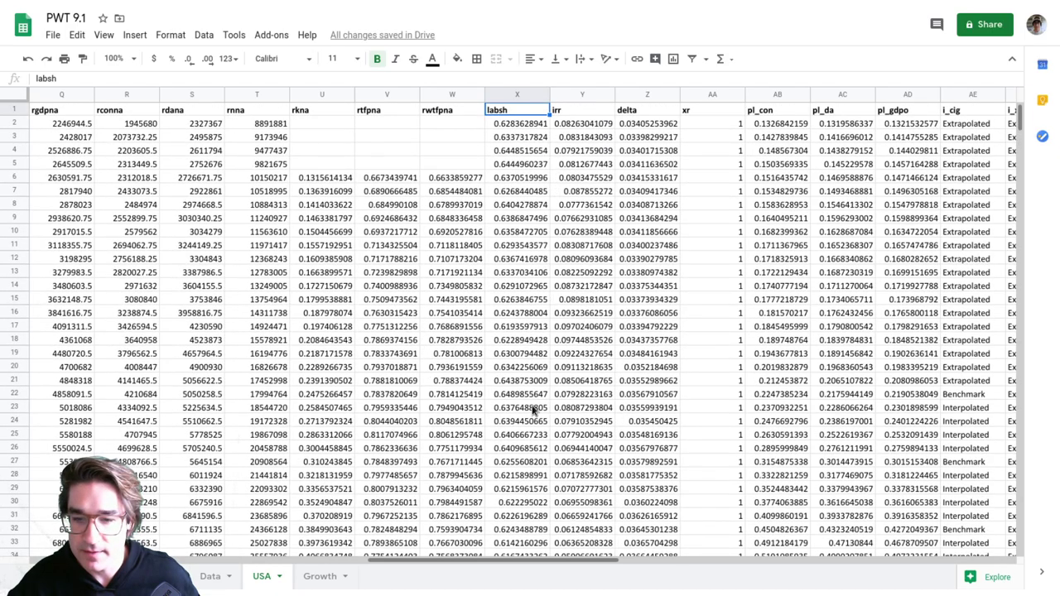
- Insert a chart from the year column B and the labsh column X of the USA sheet
scroll(532, 409, "down", 7)
scroll(533, 407, "up", 7)
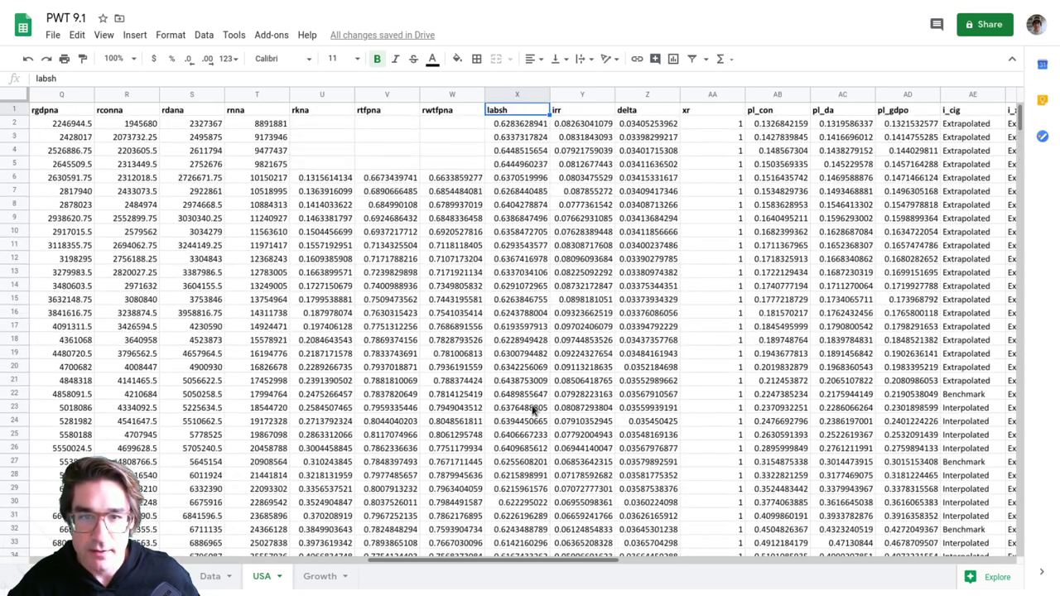
left_click_drag(425, 562, 157, 563)
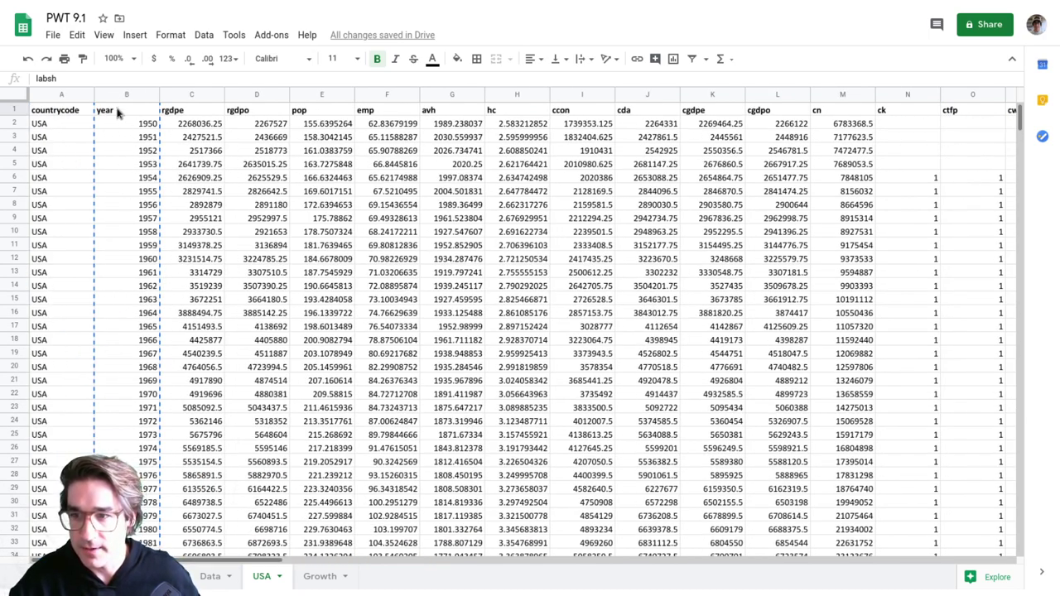
left_click(128, 94)
left_click_drag(229, 563, 569, 581)
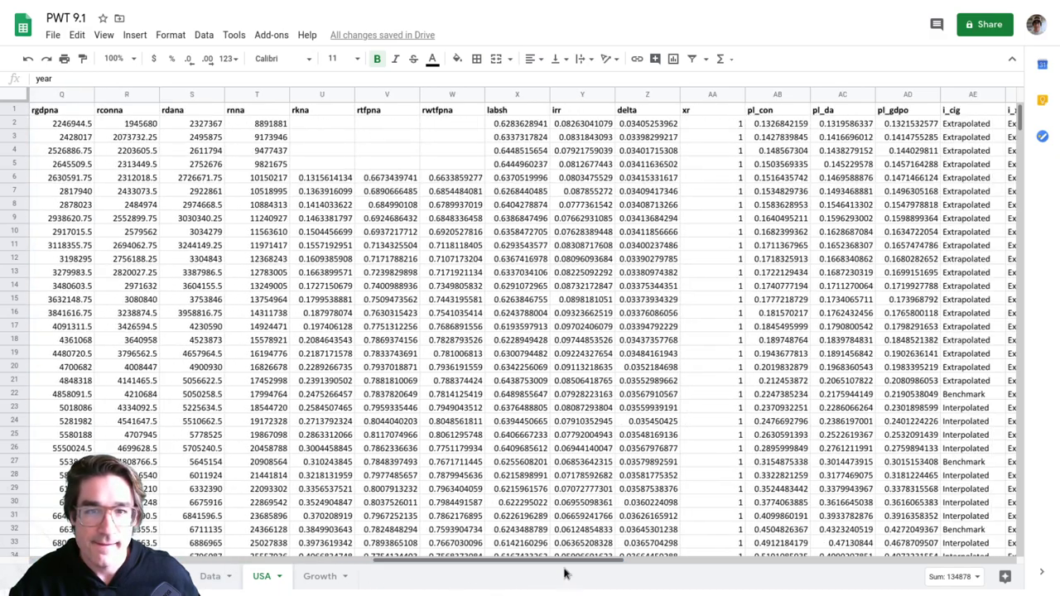
left_click(509, 95)
right_click(509, 93)
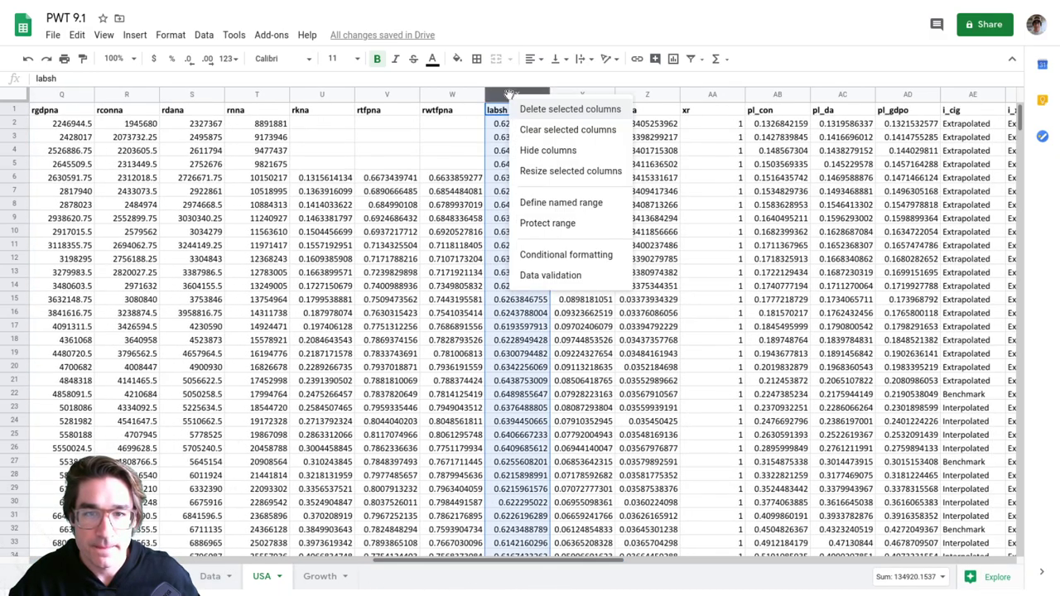
left_click(507, 94)
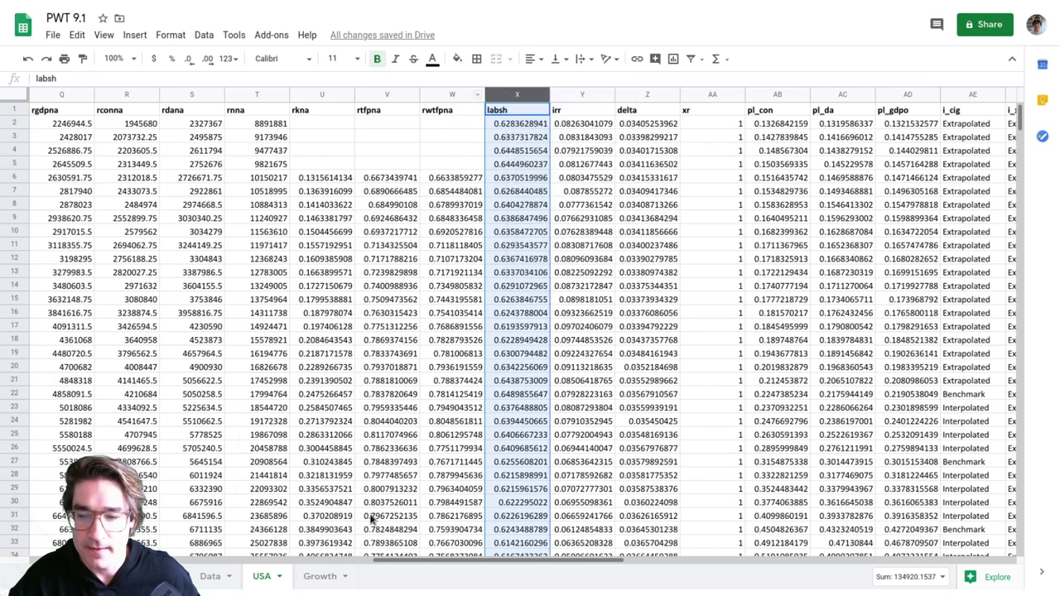
left_click(316, 561)
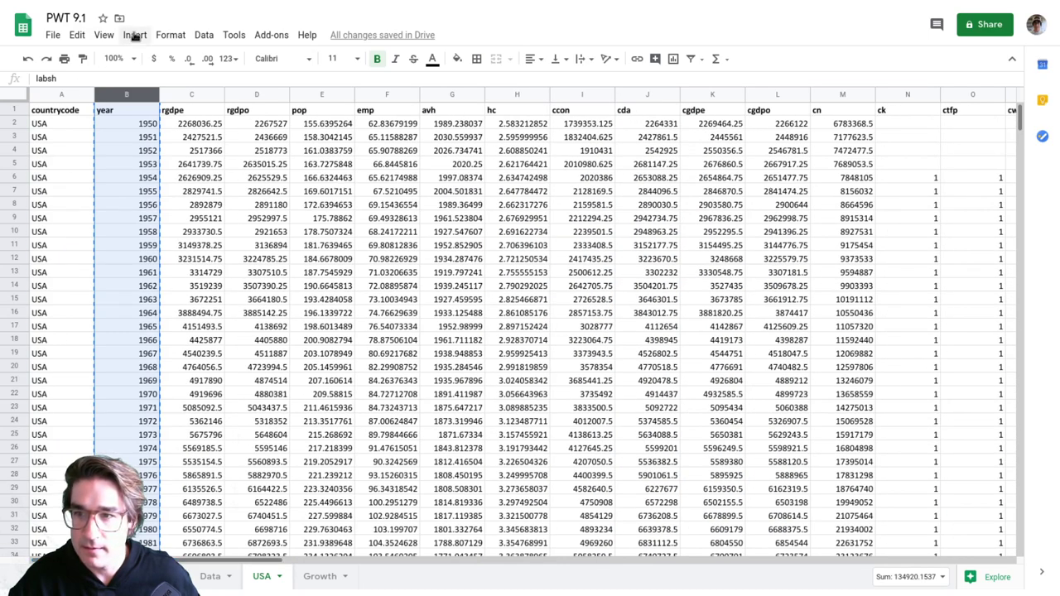
left_click(135, 35)
left_click(173, 116)
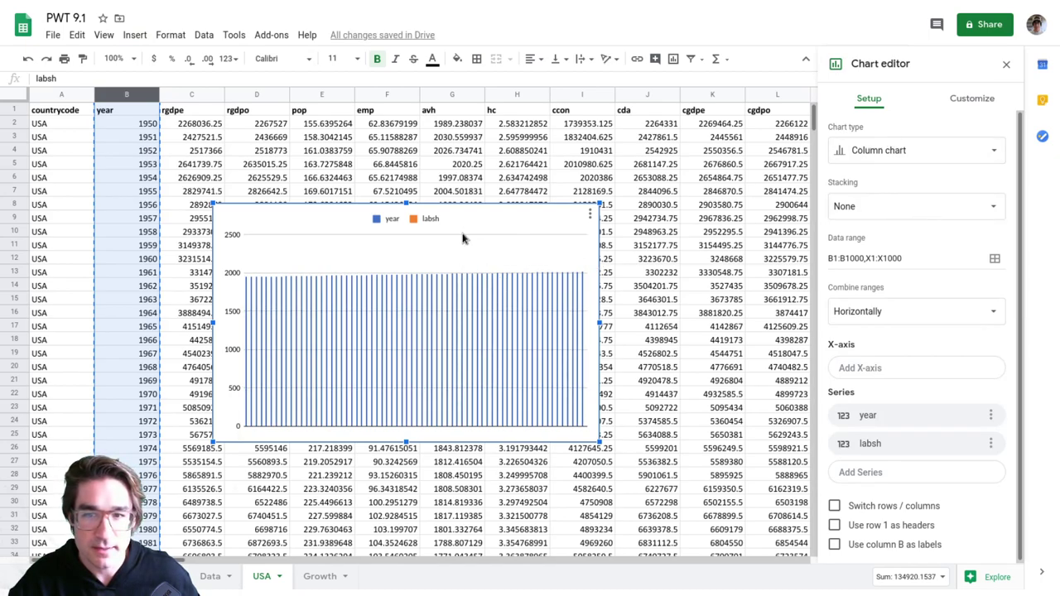
- Delete the column chart of year and labsh from the USA sheet
left_click(468, 258)
key("Delete")
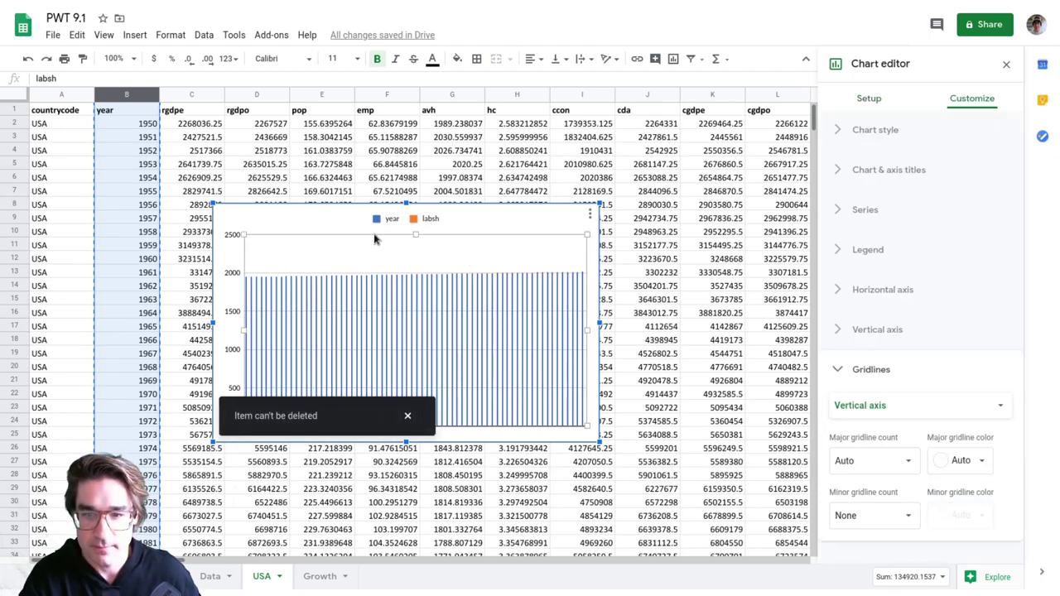
left_click(406, 410)
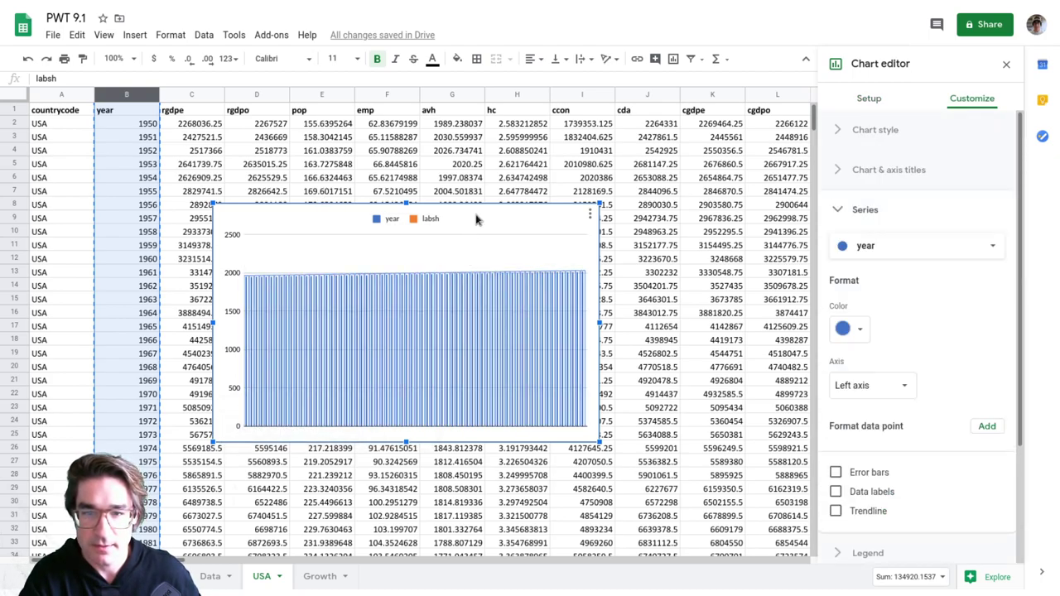
left_click(476, 218)
key("Delete")
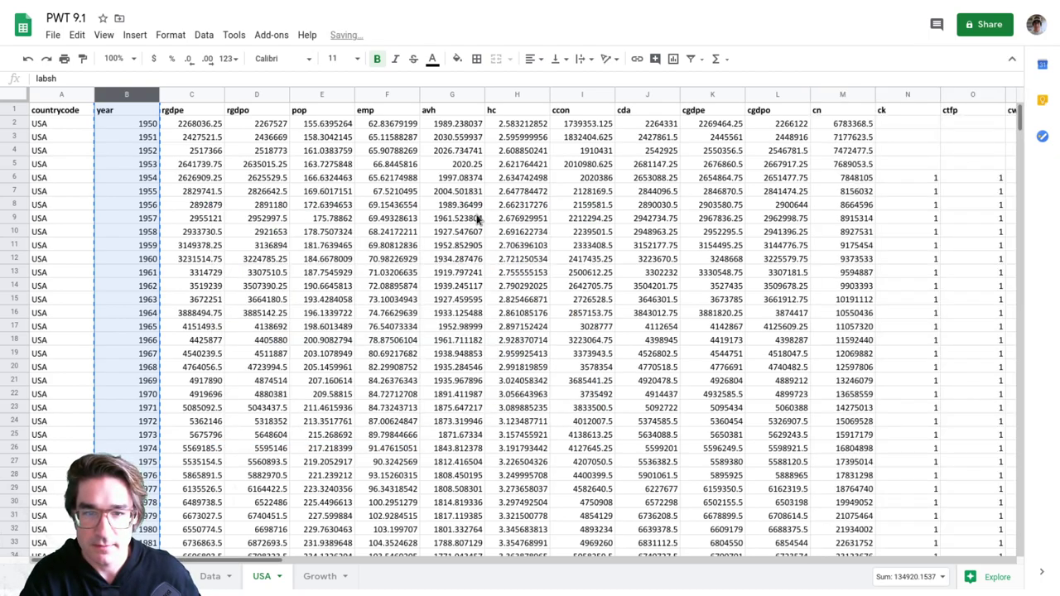
left_click(131, 94)
left_click_drag(205, 561, 568, 545)
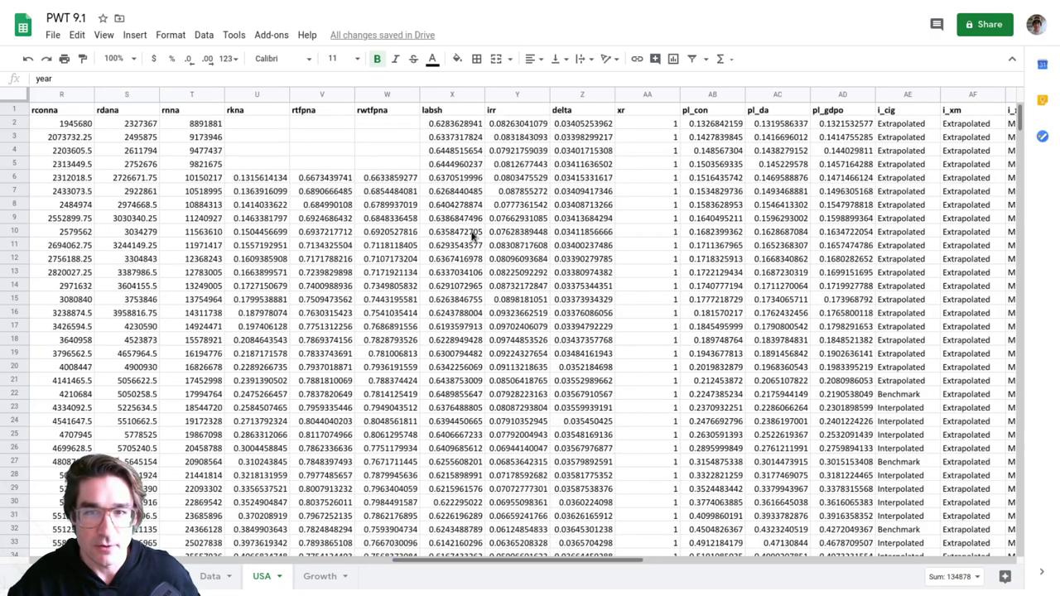
left_click(434, 101, "shift")
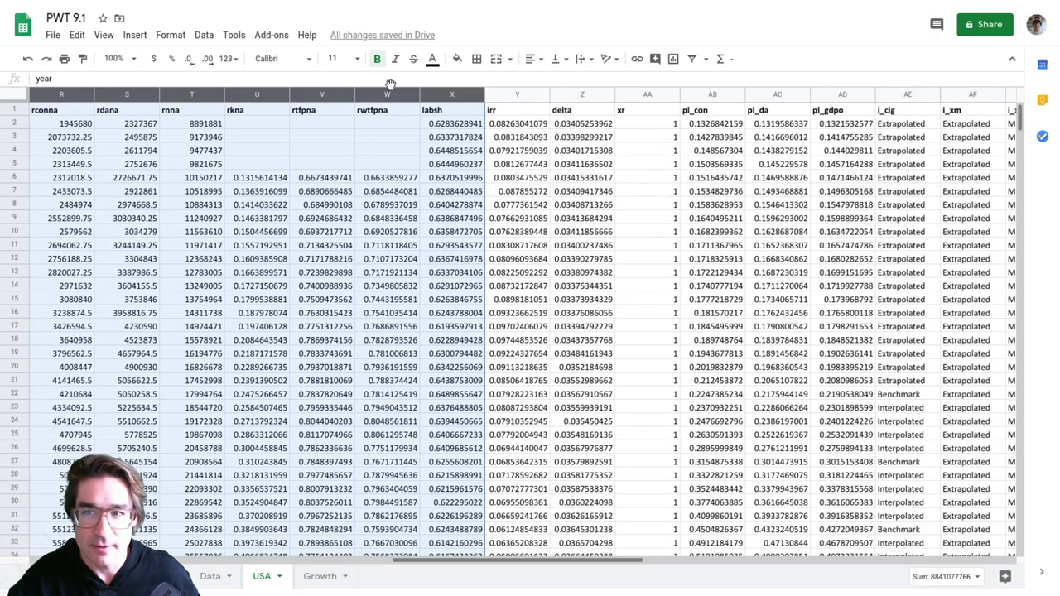
left_click(351, 563)
left_click_drag(336, 561, 161, 560)
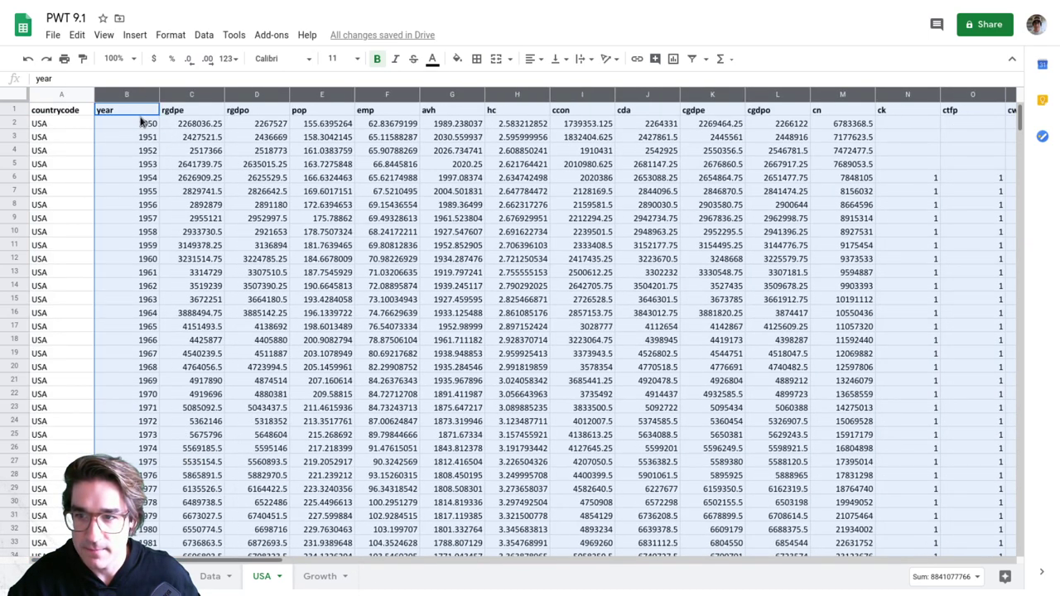
left_click(139, 152)
- Select only the year and labsh columns on the USA sheet and insert a chart from them
left_click(129, 94)
left_click_drag(249, 561, 658, 555)
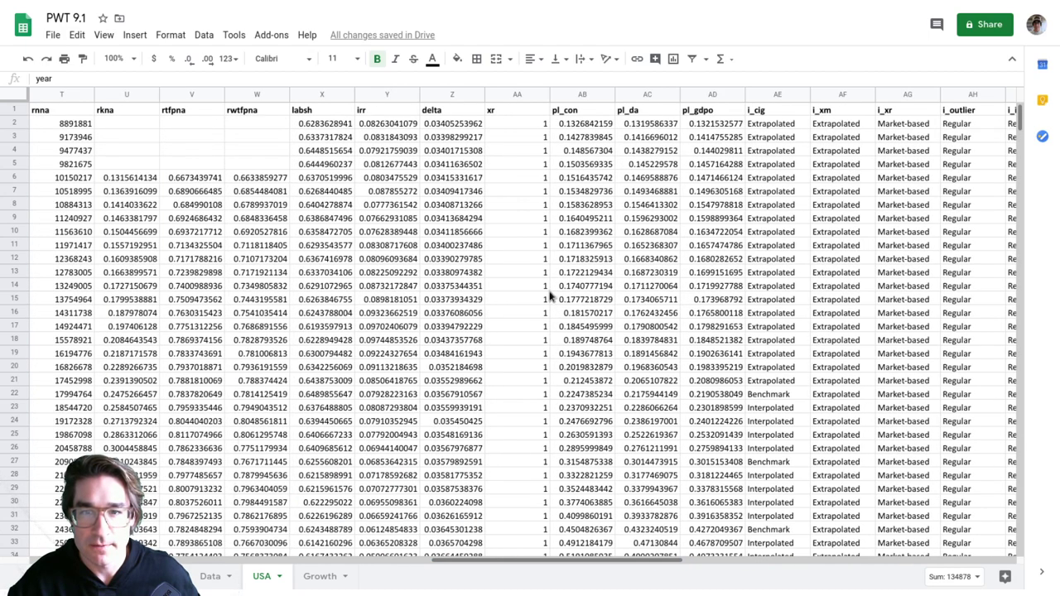
left_click(323, 94)
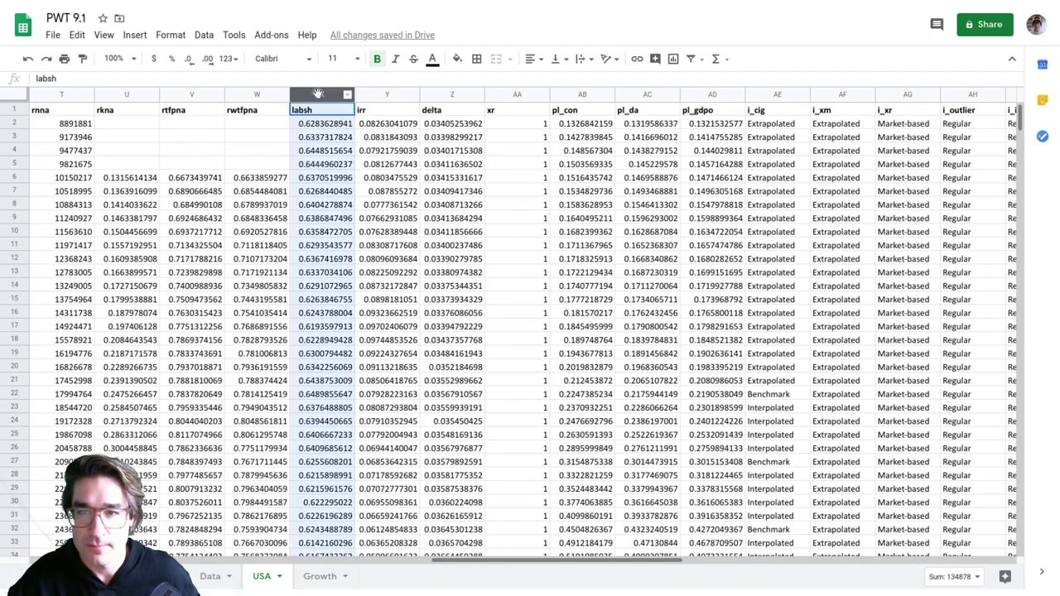
left_click(135, 35)
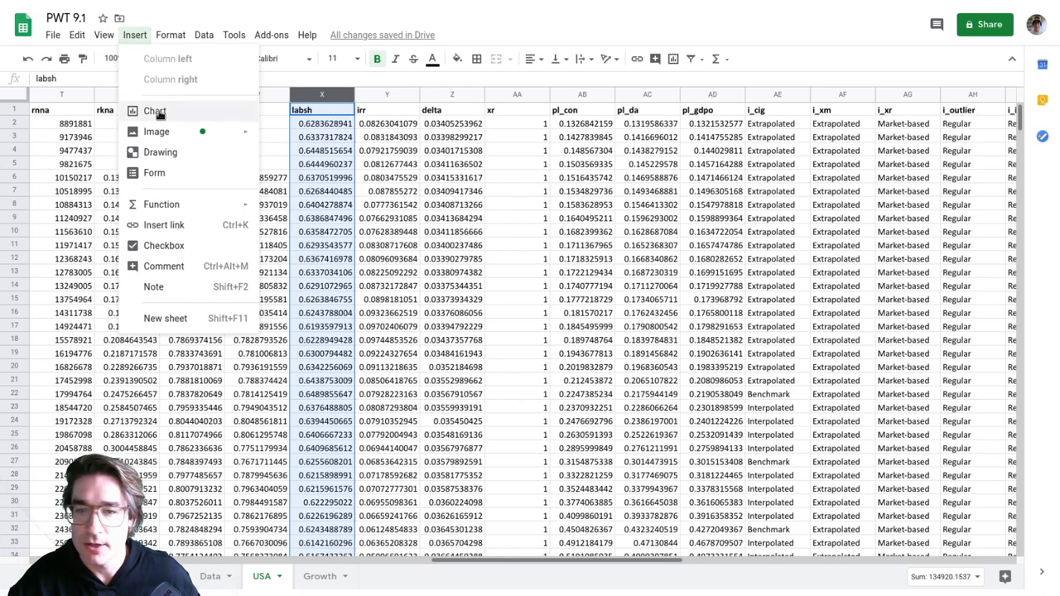
left_click(158, 112)
double_click(476, 272)
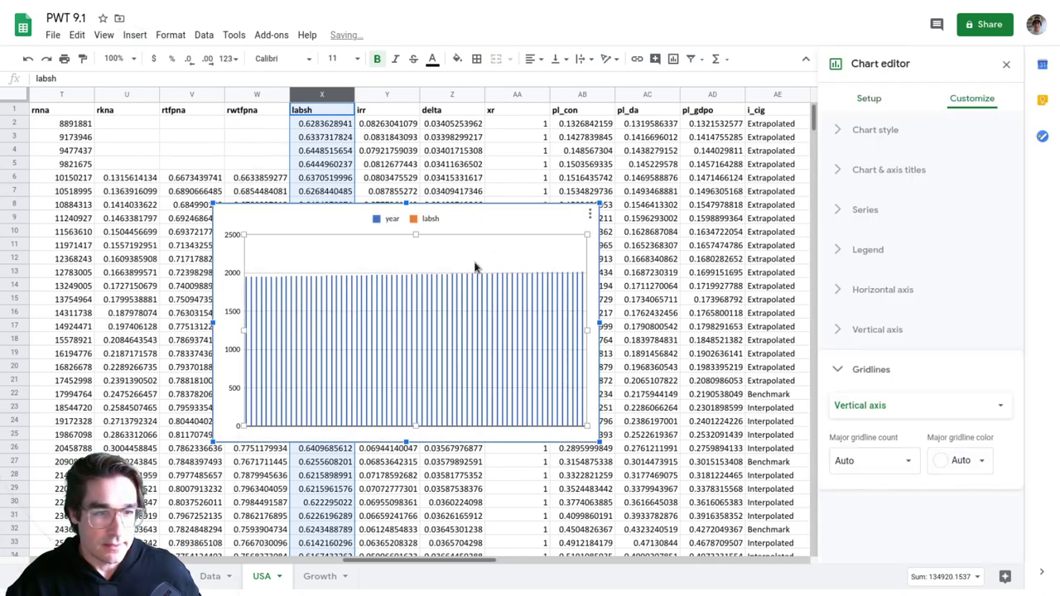
- Set year as the chart's x-axis and remove the year series so that only labsh is plotted
left_click(868, 98)
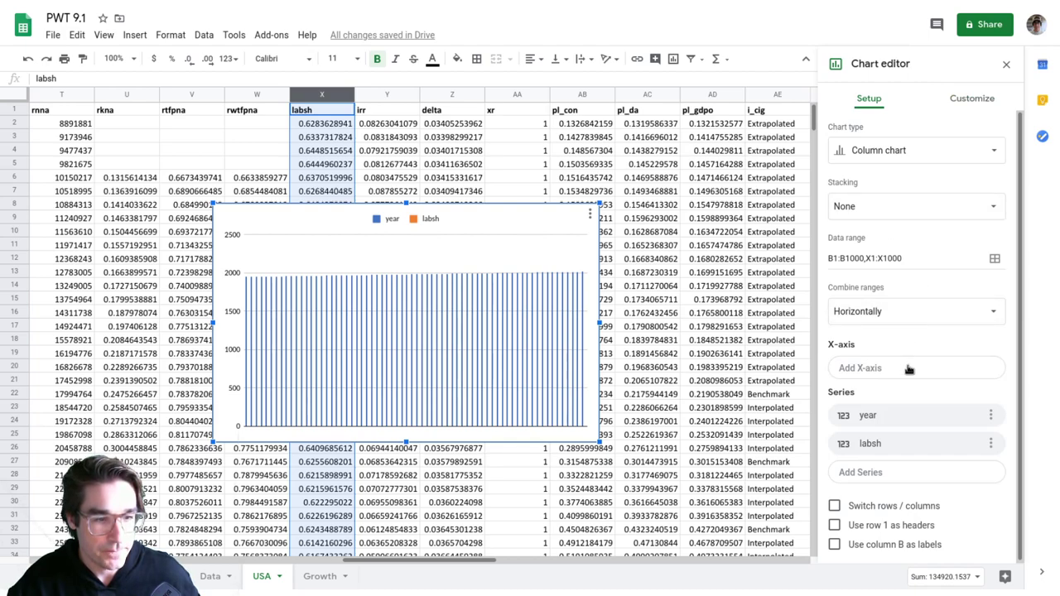
left_click(990, 416)
left_click(991, 416)
left_click(878, 367)
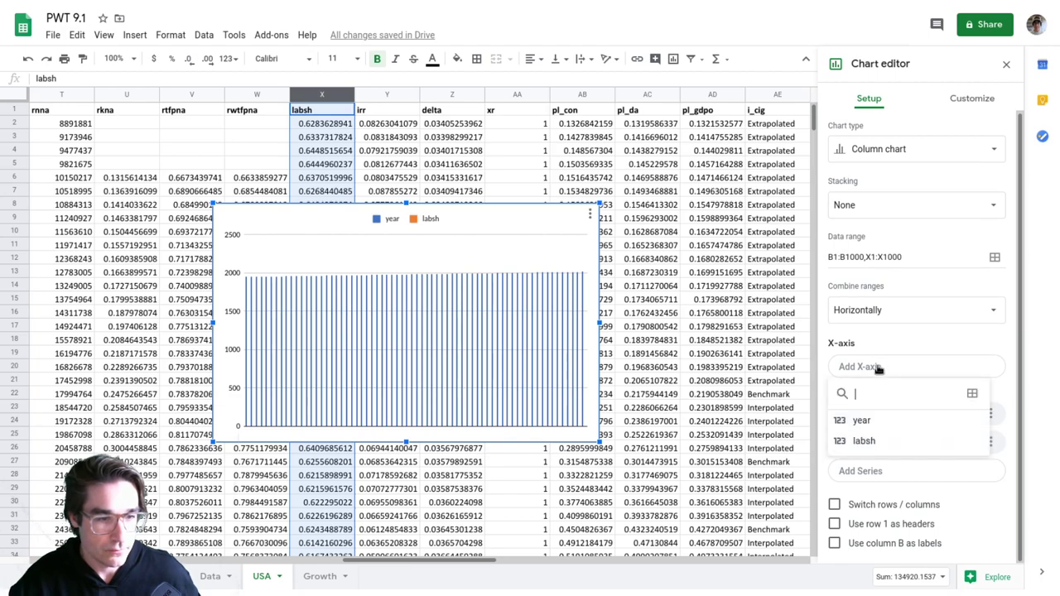
left_click(869, 429)
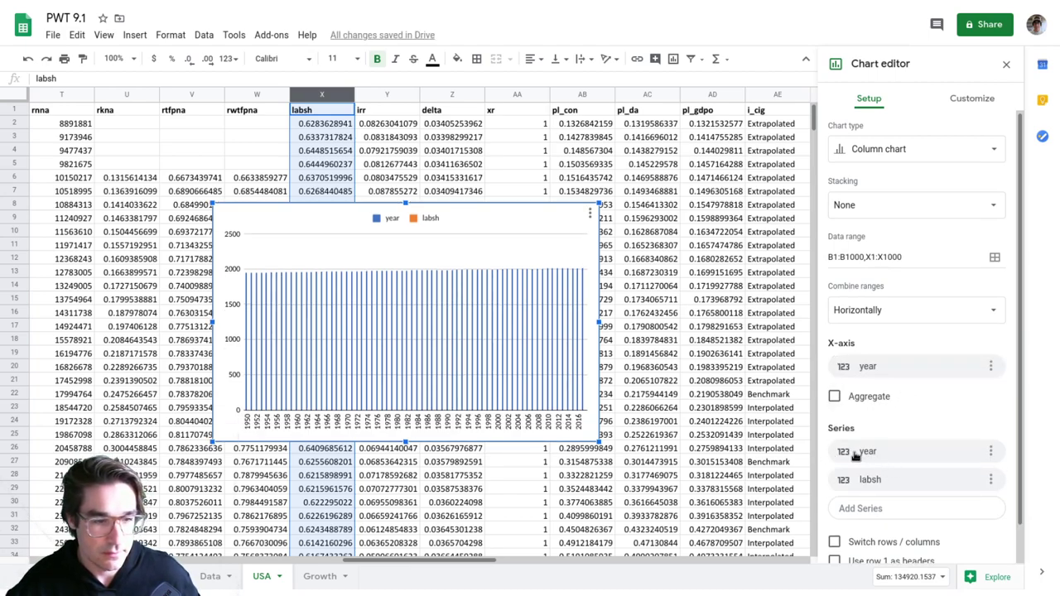
left_click(991, 451)
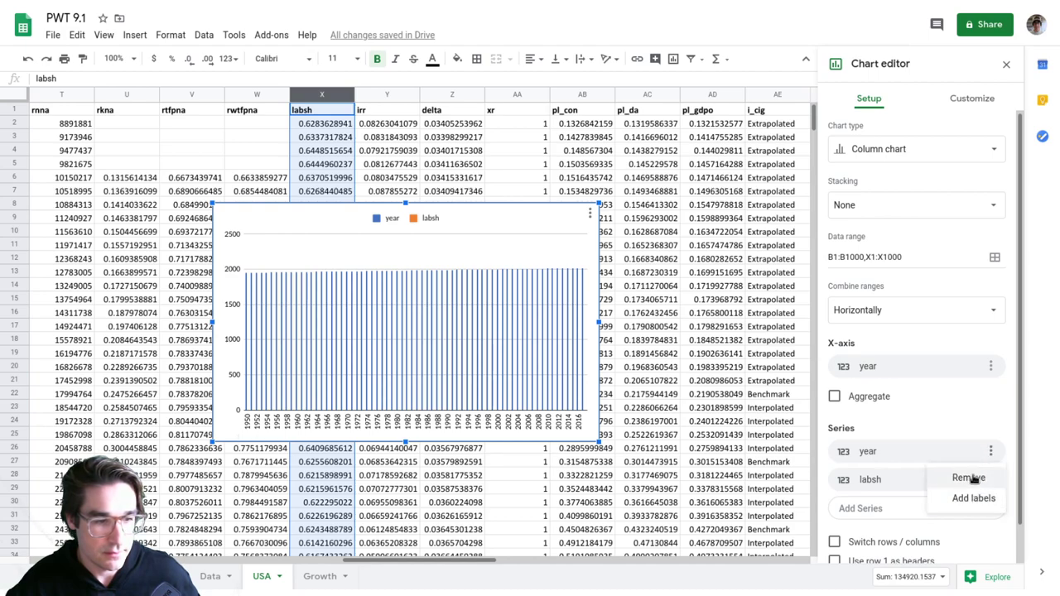
left_click(969, 478)
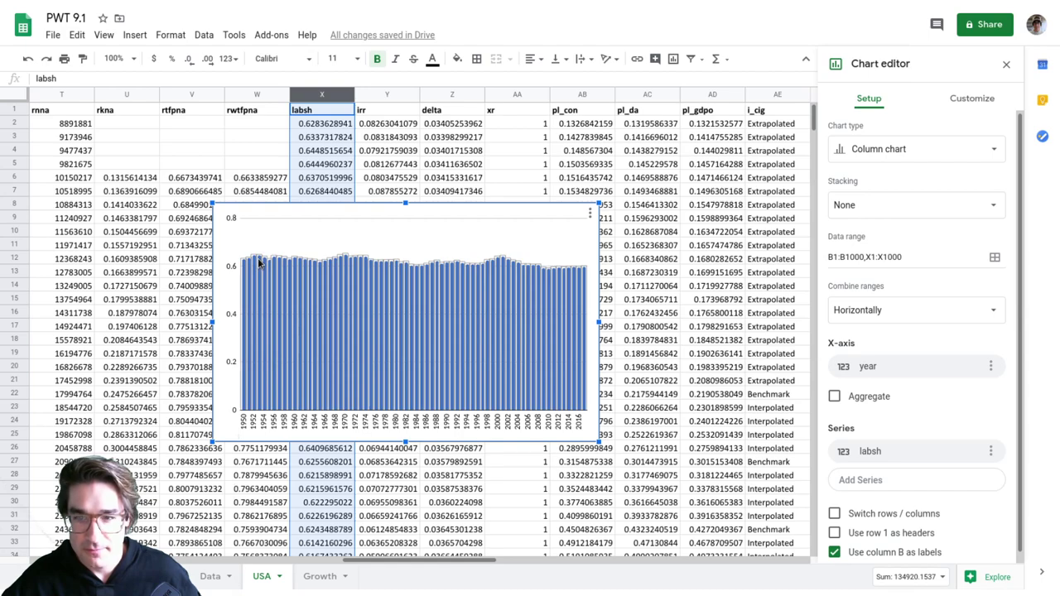
- Delete the labsh-by-year chart from the USA sheet
left_click(566, 239)
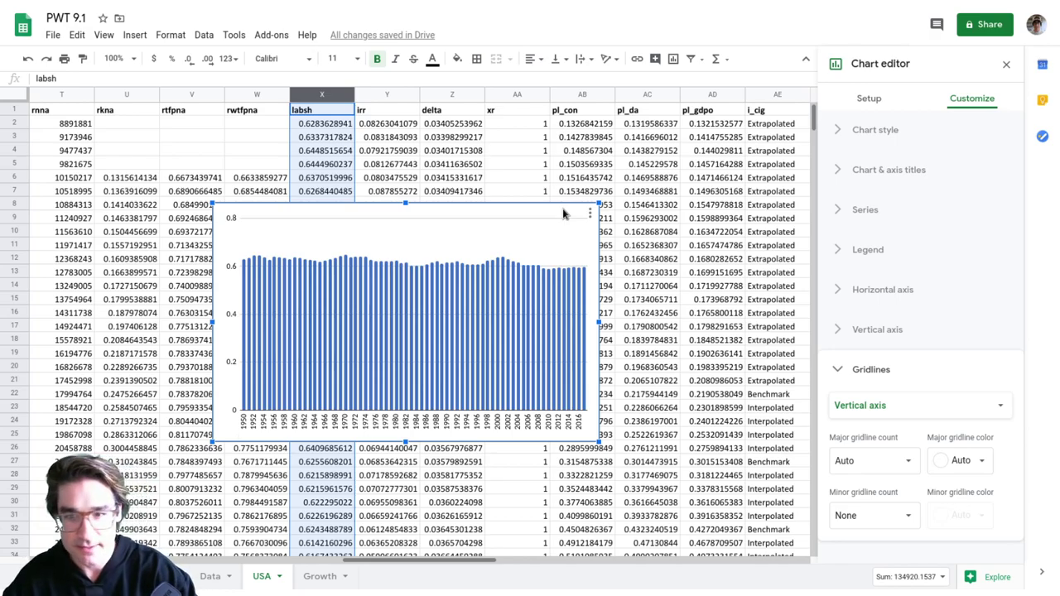
key("Delete")
- Calculate the average labour share in X70 of the USA sheet with =AVERAGE(X2:X69), and clear that cell after reading it
scroll(323, 423, "down", 15)
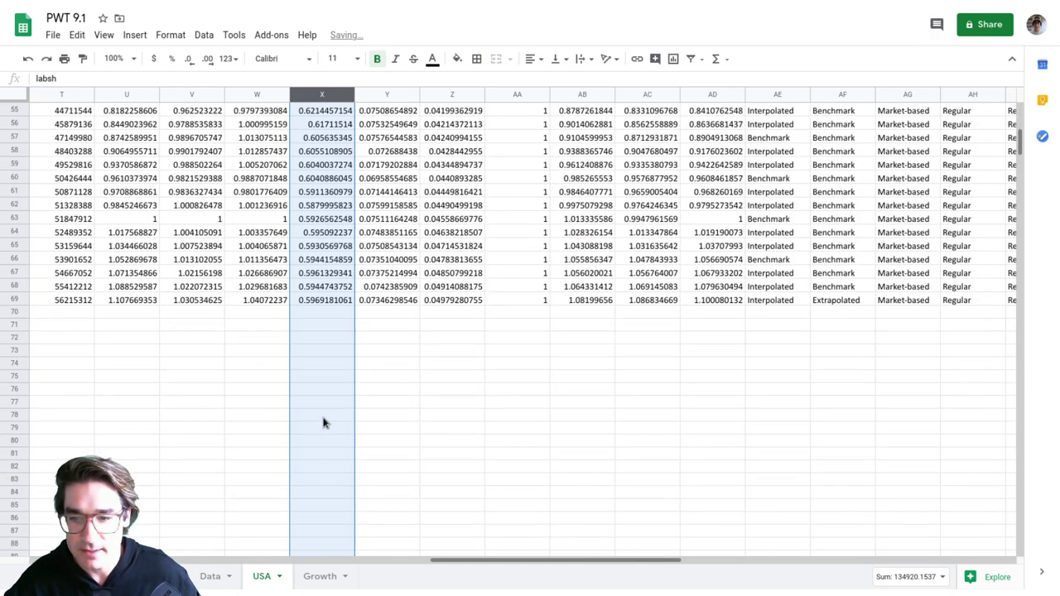
left_click(318, 313)
type("=")
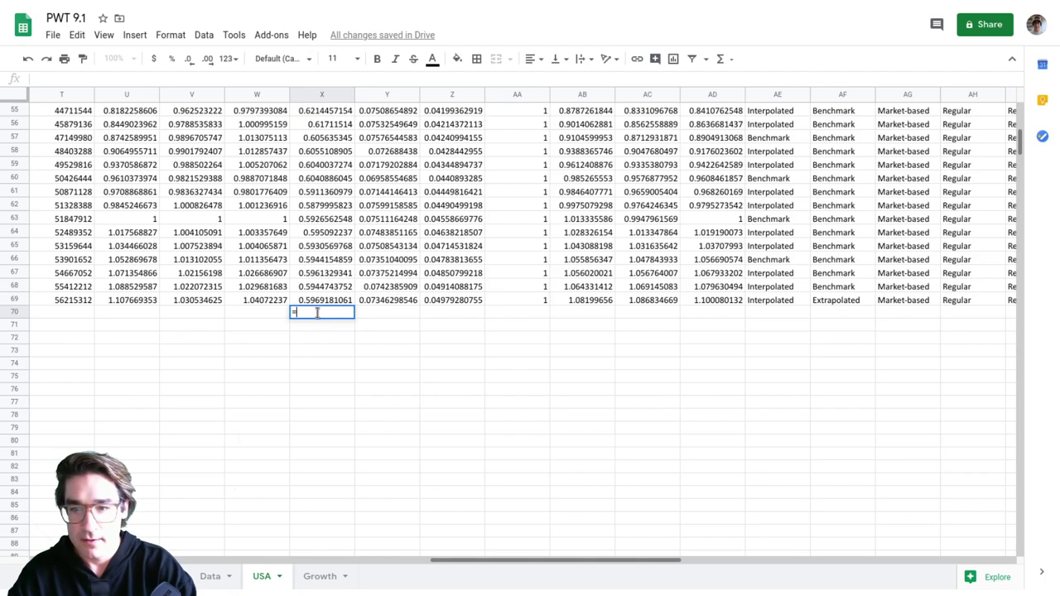
type("AVERAGE")
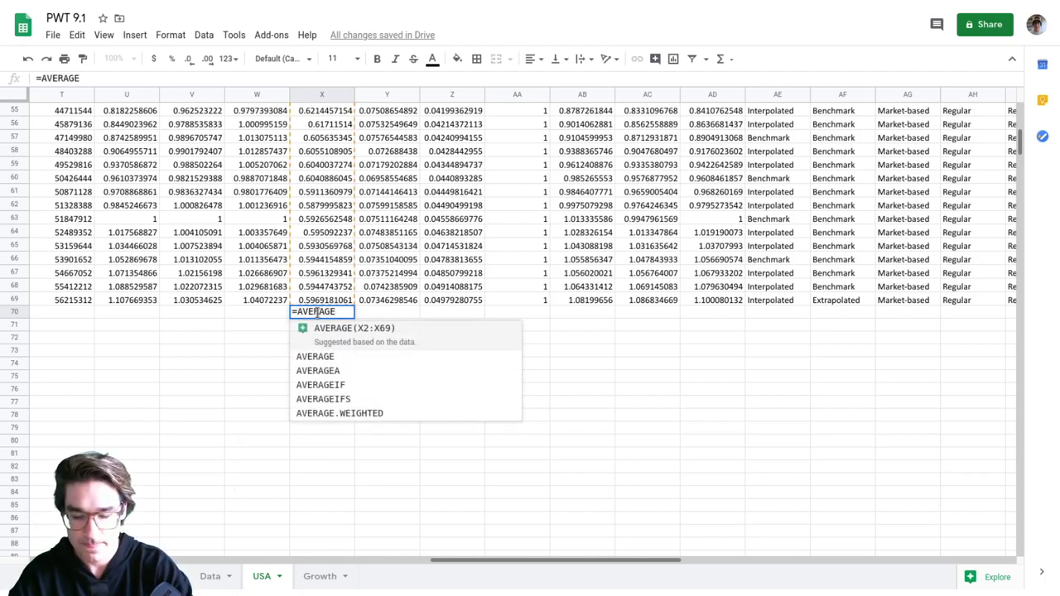
type("(X2:X")
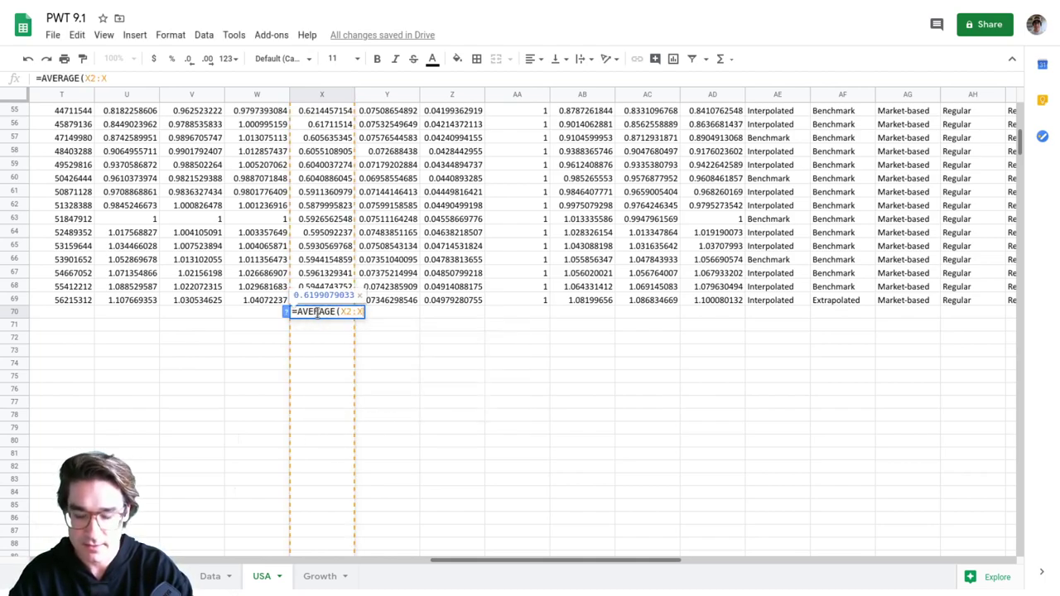
type("69)")
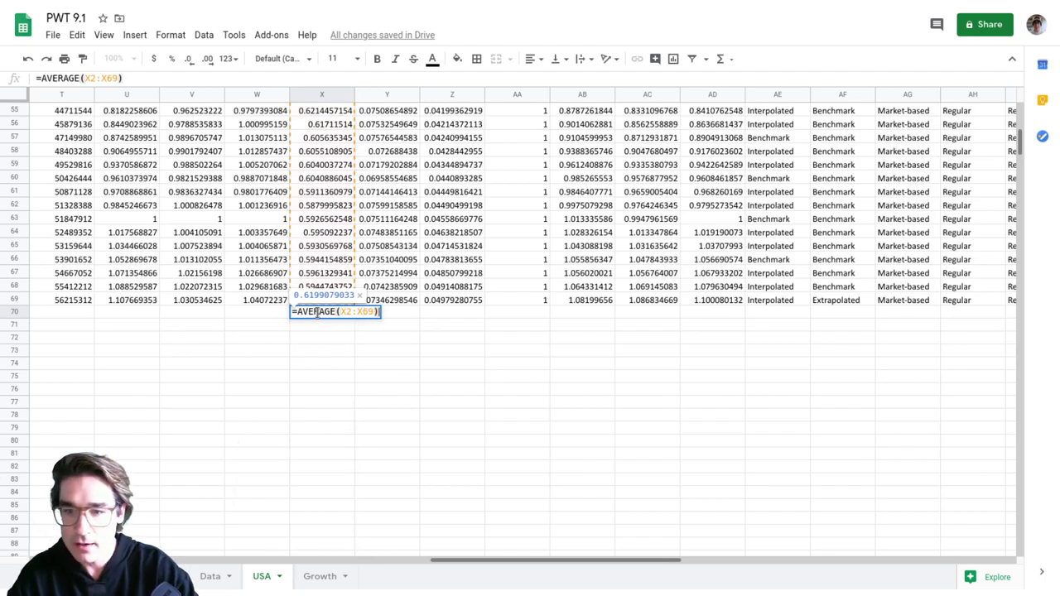
key("ctrl+Return")
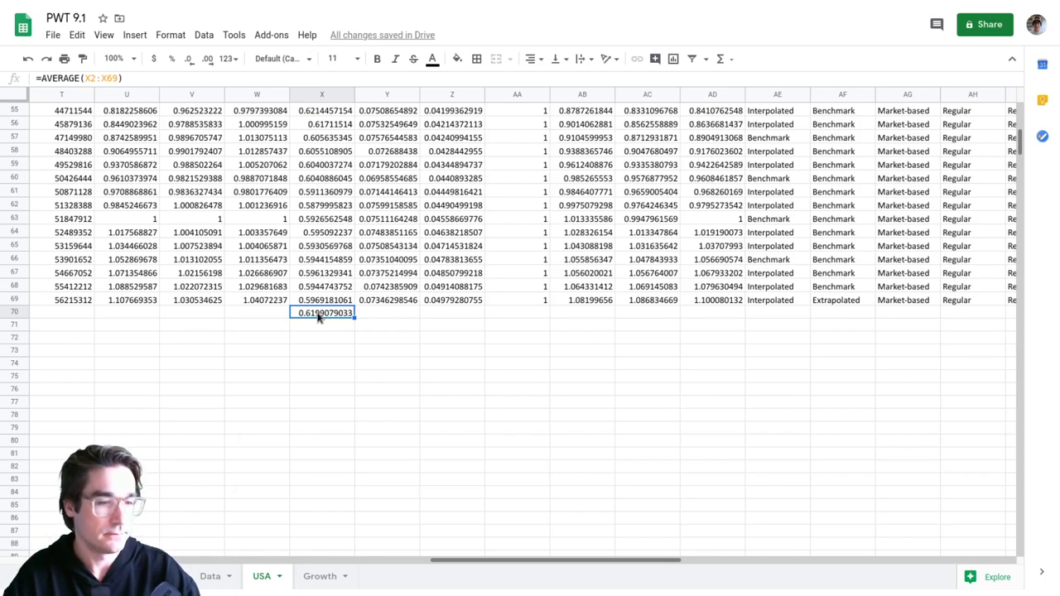
key("Delete")
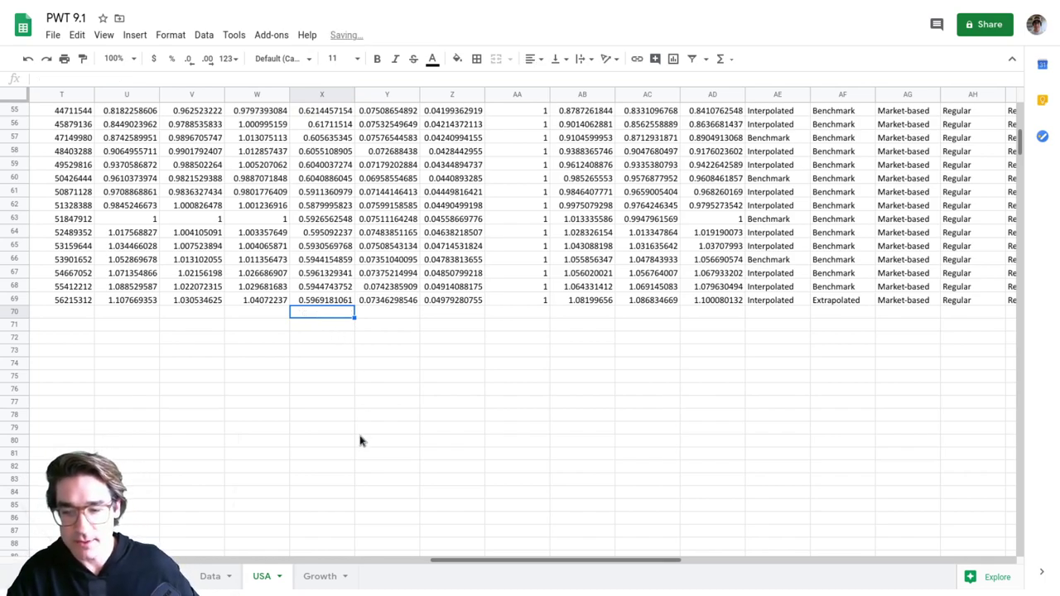
- On the Growth sheet, enter the formula =B2-0.38*C2-0.62*D2 as the 1950 log_tfp value in E2
left_click(315, 576)
scroll(326, 534, "up", 5)
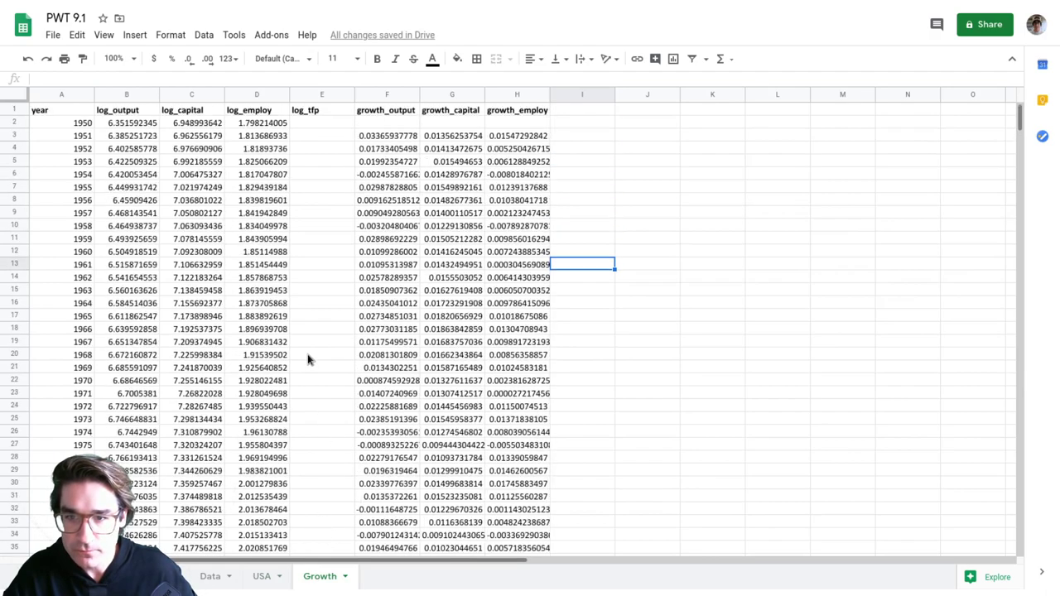
left_click(305, 125)
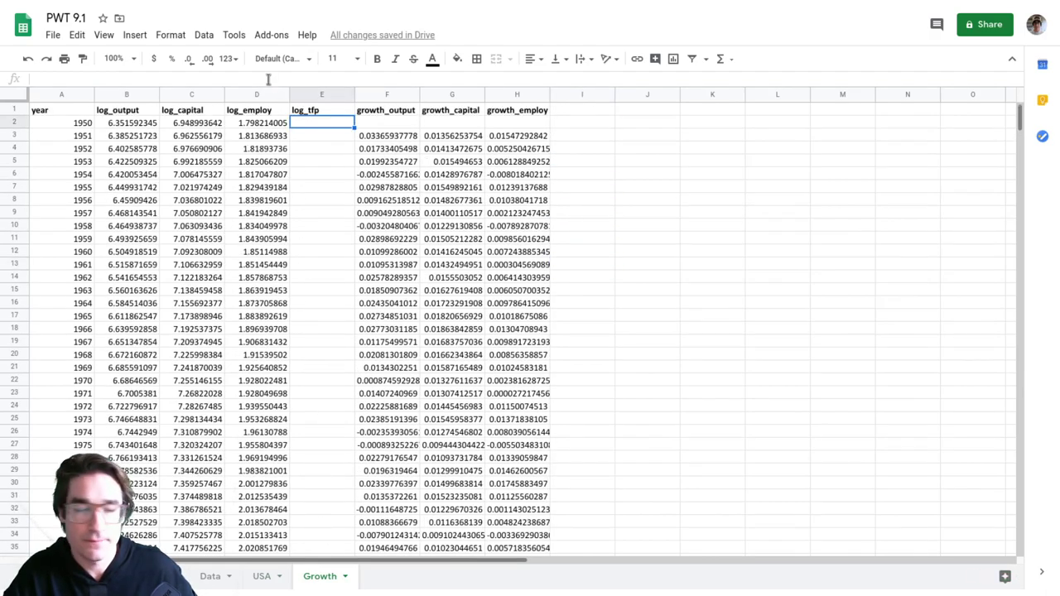
type("=")
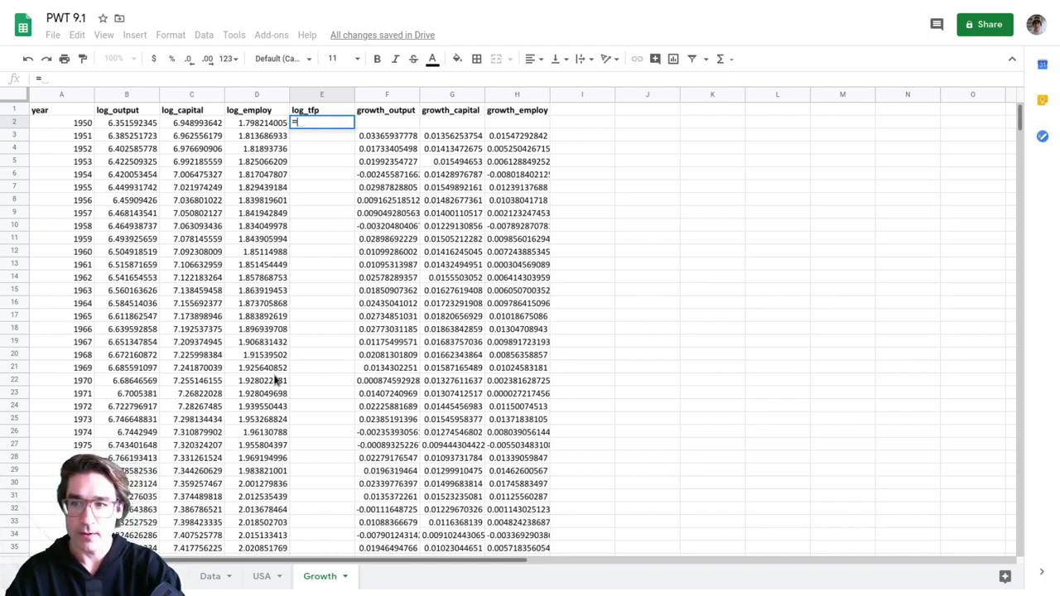
type("B2")
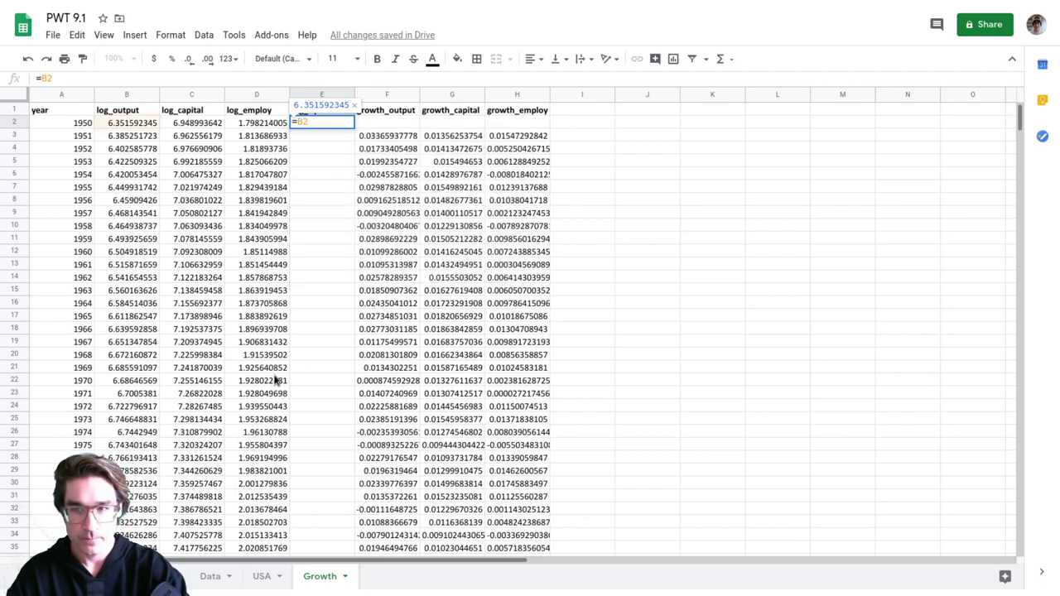
type(" - 0.38*")
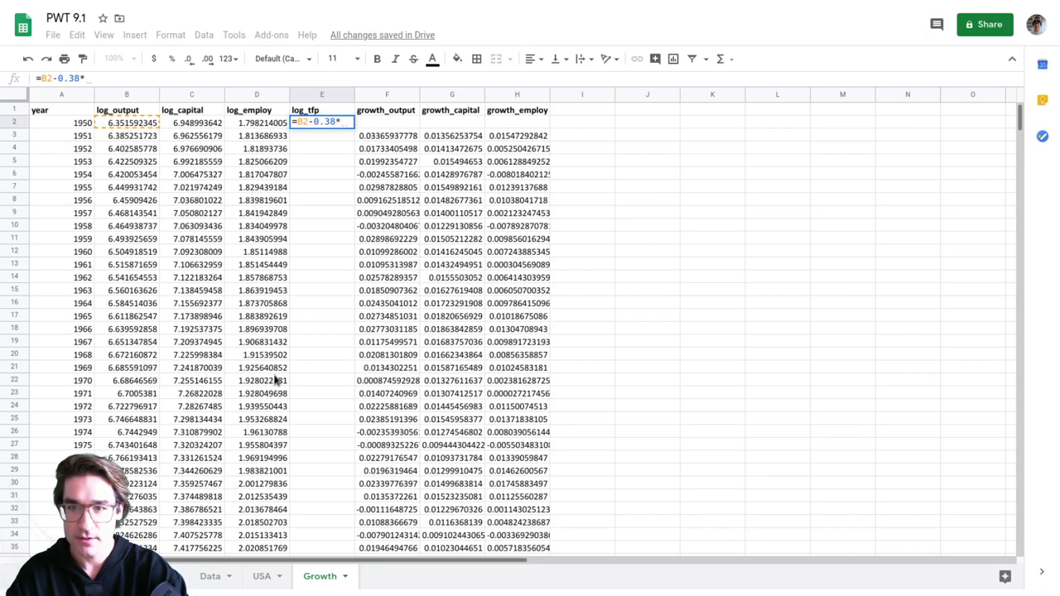
type("C2")
type("-0.")
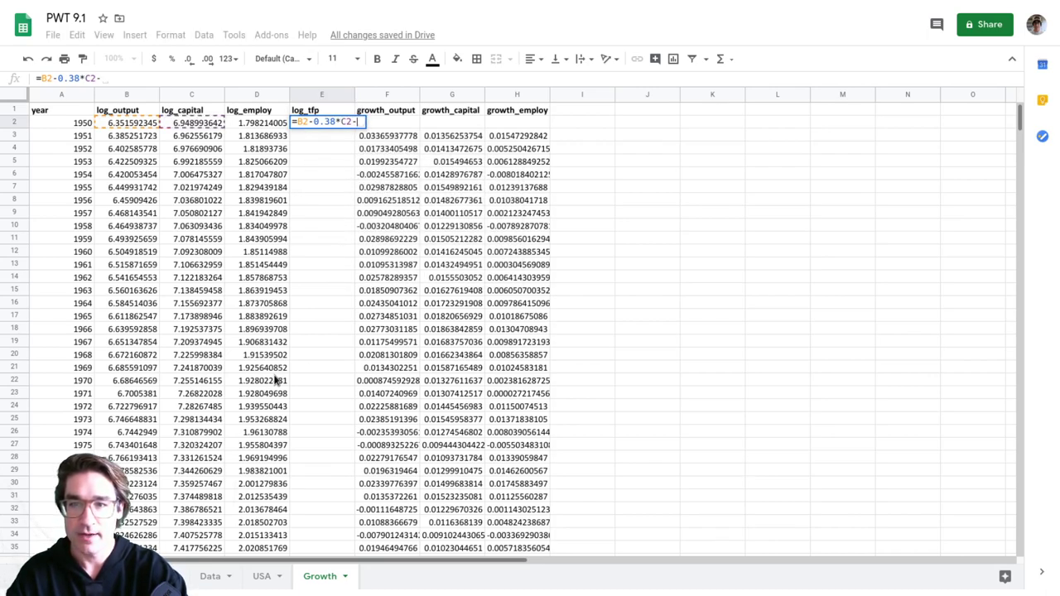
type("62")
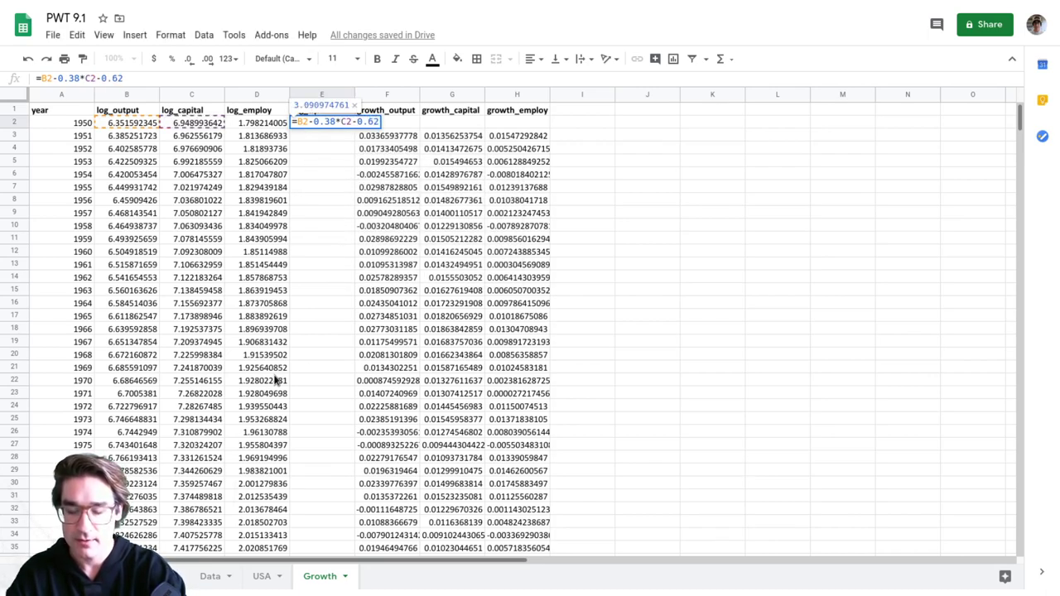
type("*D2")
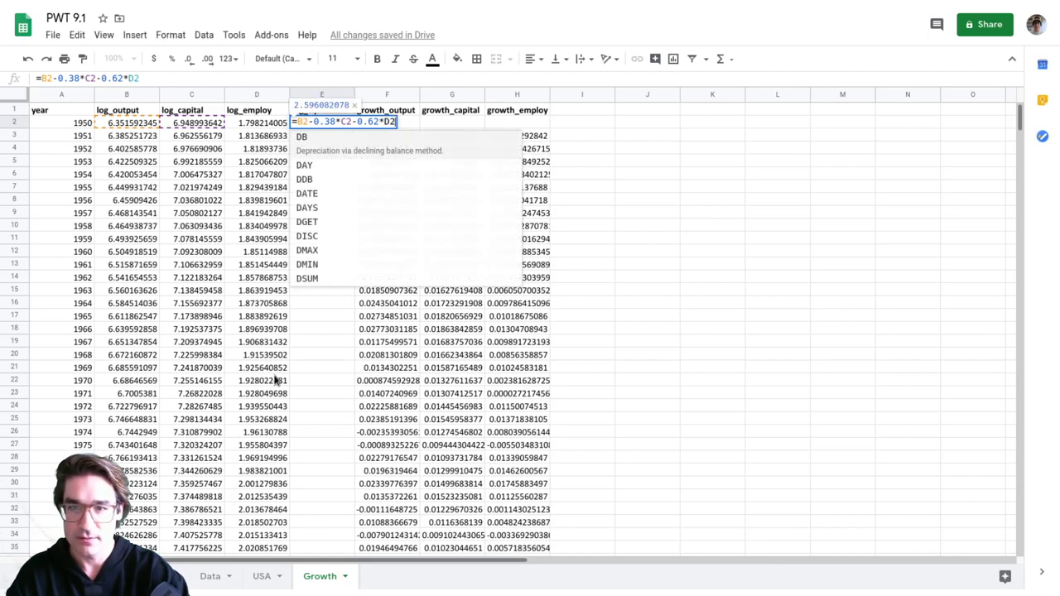
key("Return")
key("Up")
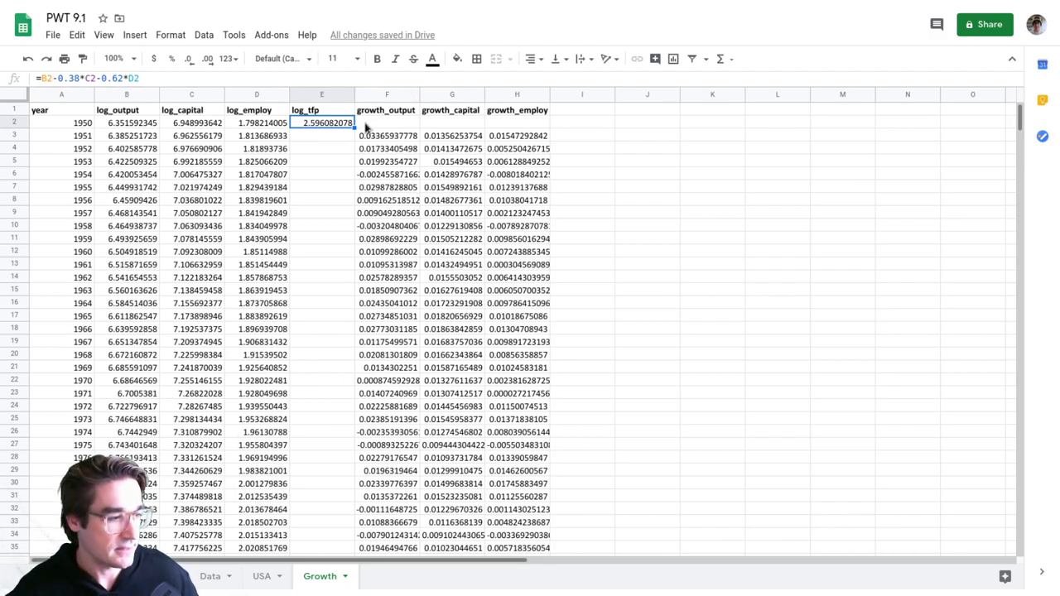
- Fill the log_tfp formula from E2 down to row 69 and check the copied formula in E3
left_click_drag(354, 128, 351, 485)
scroll(350, 342, "down", 10)
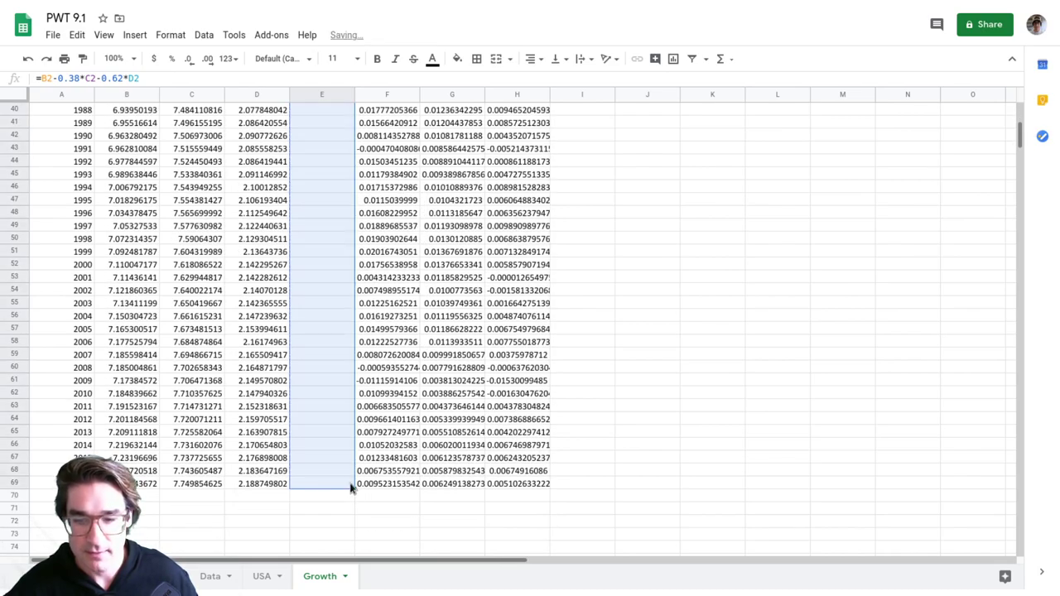
scroll(370, 408, "up", 6)
scroll(371, 408, "up", 7)
left_click(331, 136)
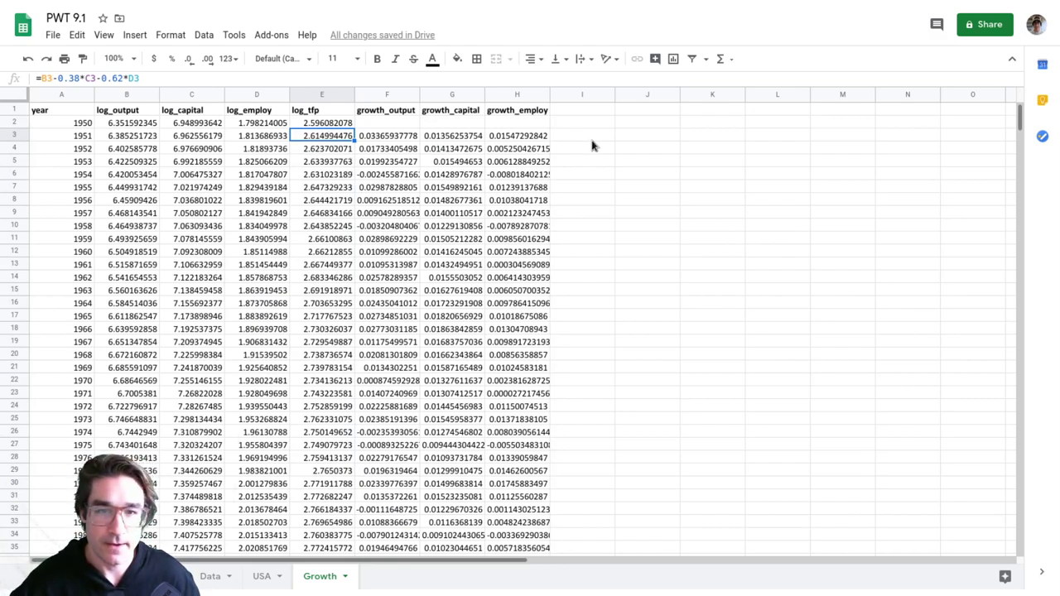
- Add the header growth_tfp in I1 and enter =E3-E2 as the 1951 value in I3
left_click(580, 111)
type("gor")
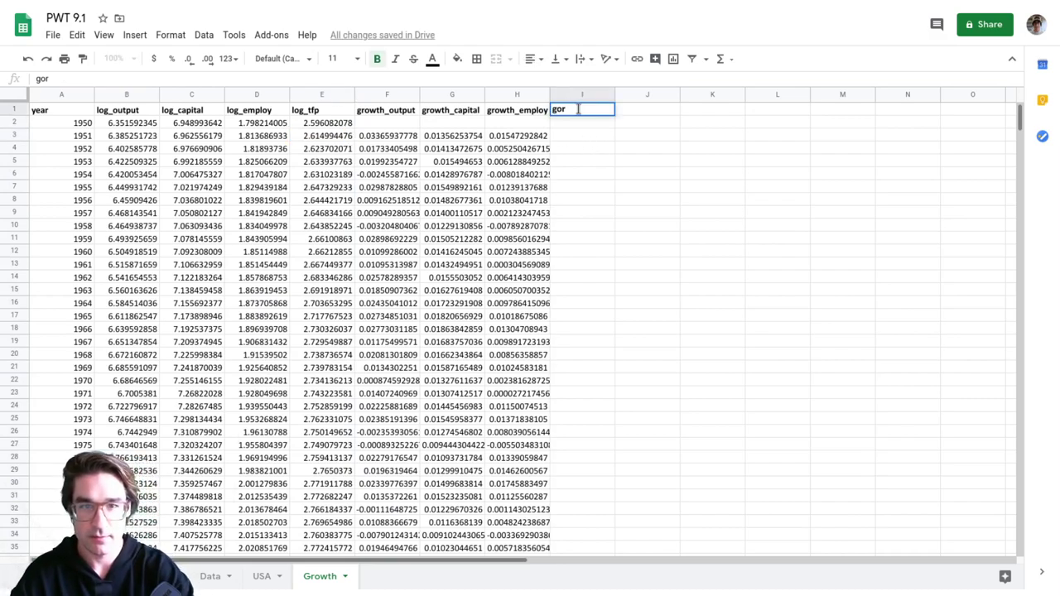
type("rowth_tfp")
key("Return")
key("Down")
type("=")
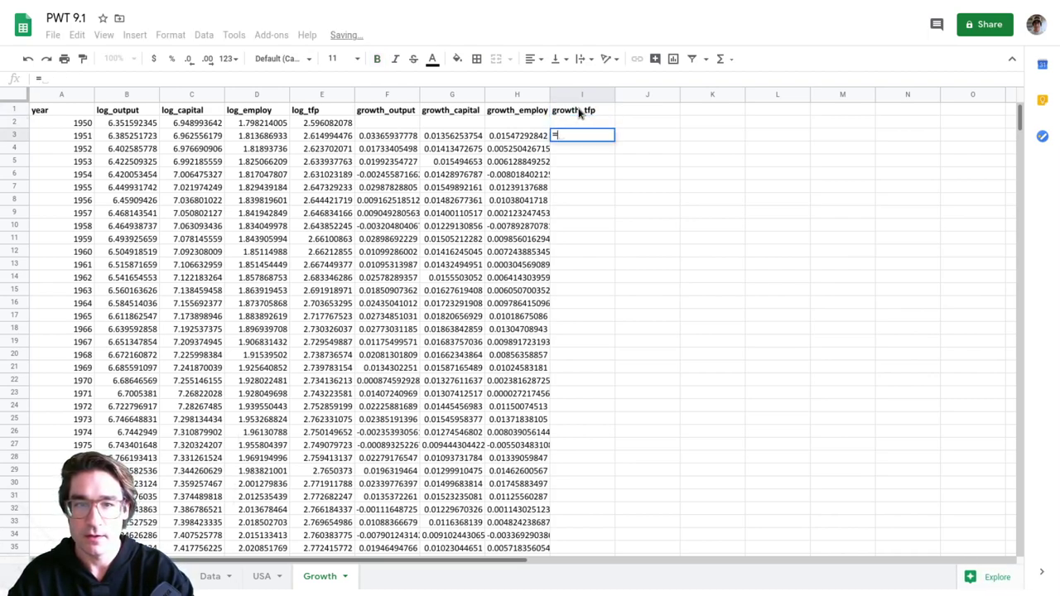
type("E3-E2")
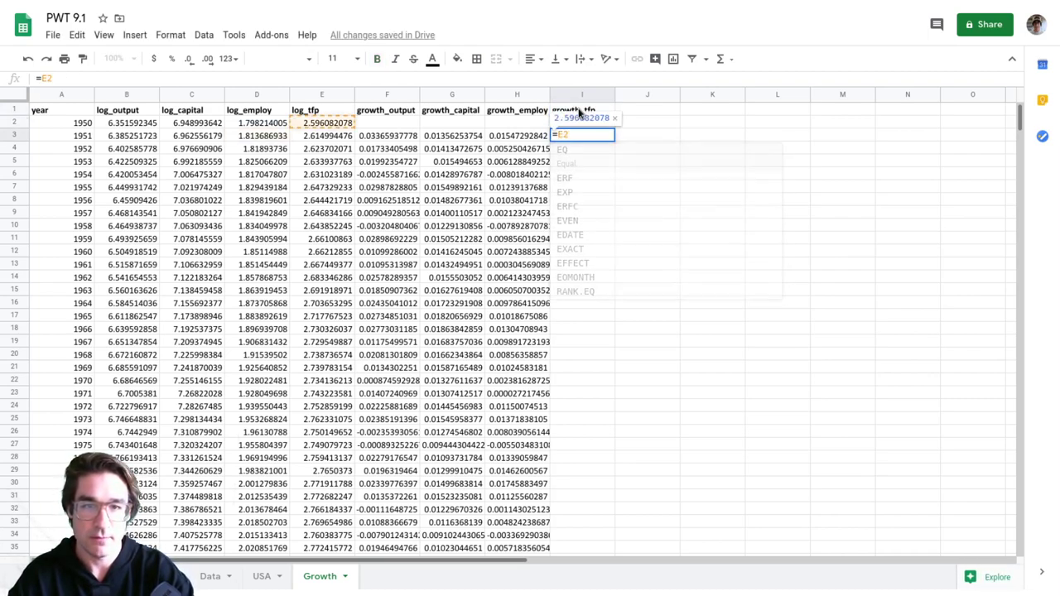
key("Return")
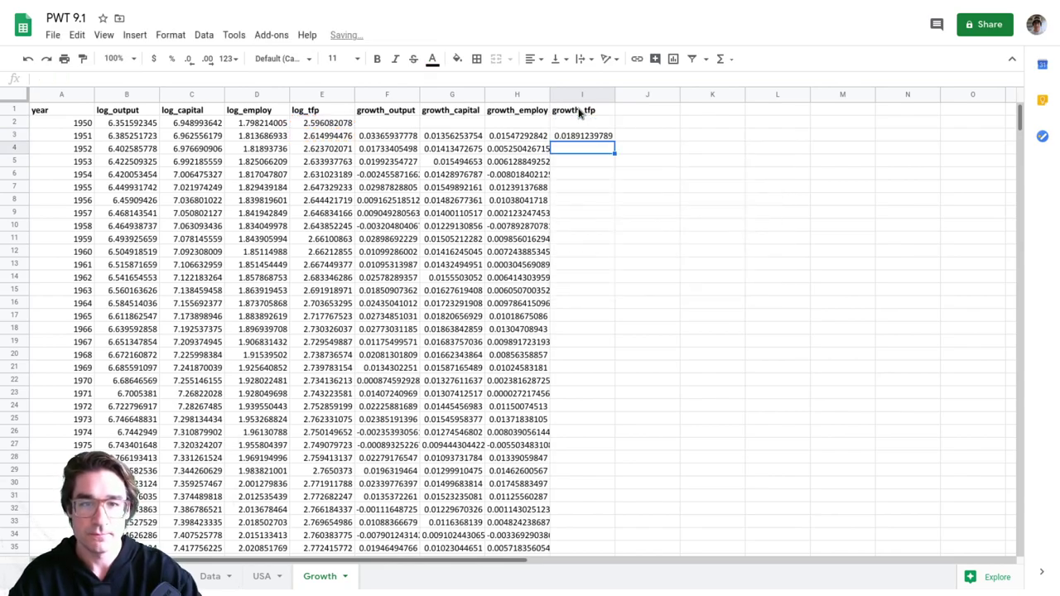
- Fill the growth_tfp formula from I3 down through the remaining years
key("Up")
left_click_drag(611, 141, 599, 372)
scroll(598, 373, "up", 8)
left_click(670, 265)
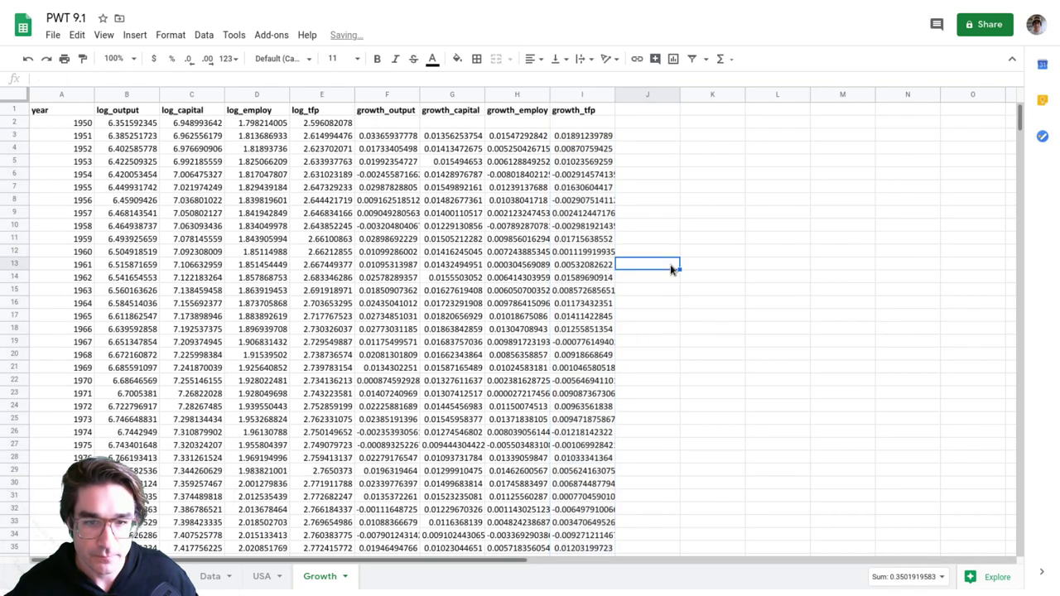
- Insert a chart from the year, growth_output, growth_capital, growth_employ and growth_tfp columns
left_click(67, 94)
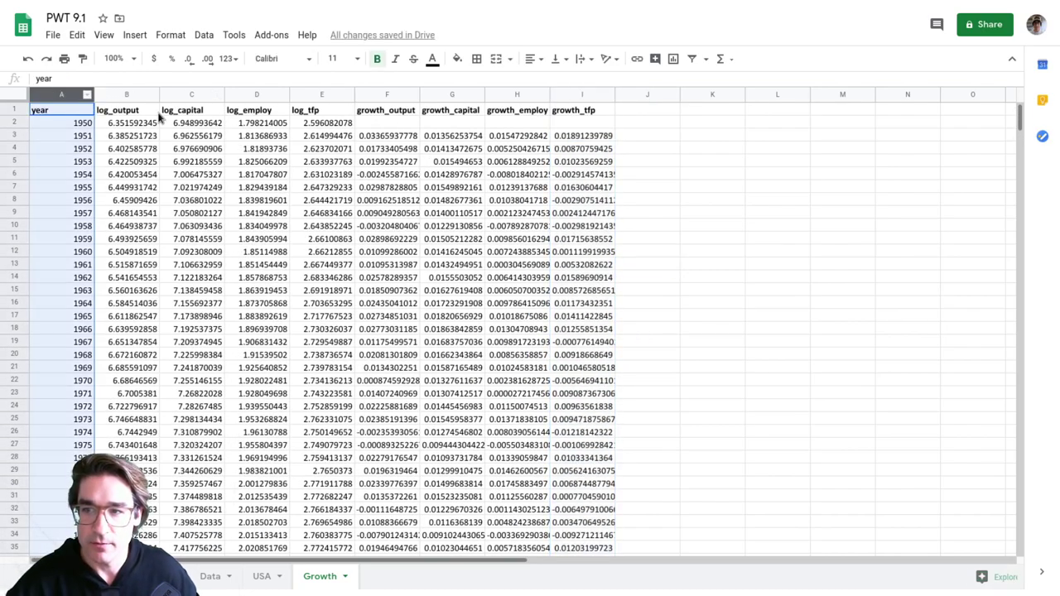
left_click(398, 95, "ctrl")
left_click(451, 95, "ctrl")
left_click(517, 95, "ctrl")
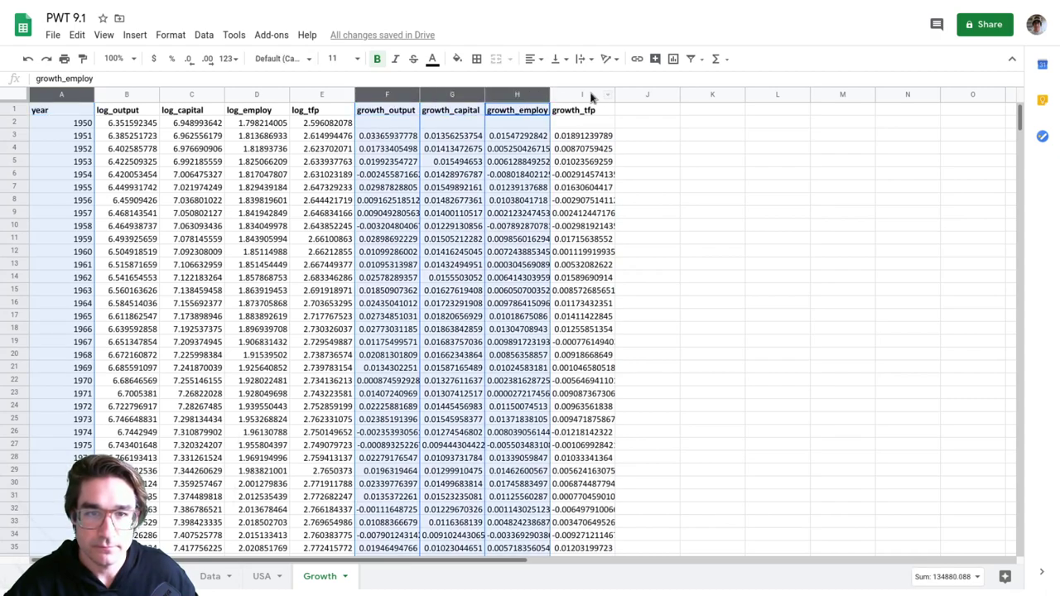
left_click(589, 95, "ctrl")
left_click(135, 34)
left_click(172, 110)
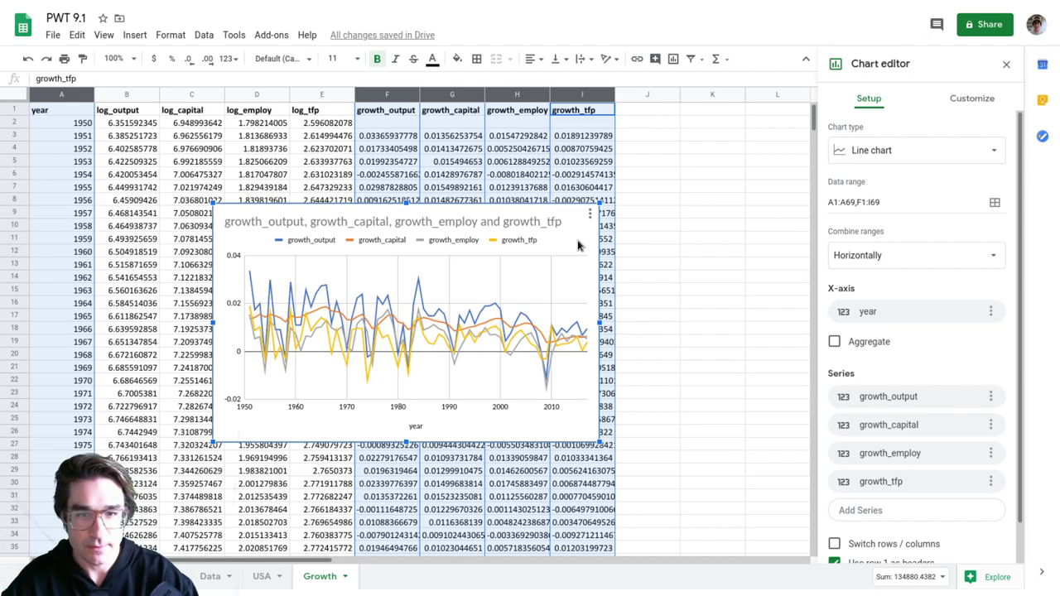
- Delete the line chart of the four growth series from the Growth sheet
key("Delete")
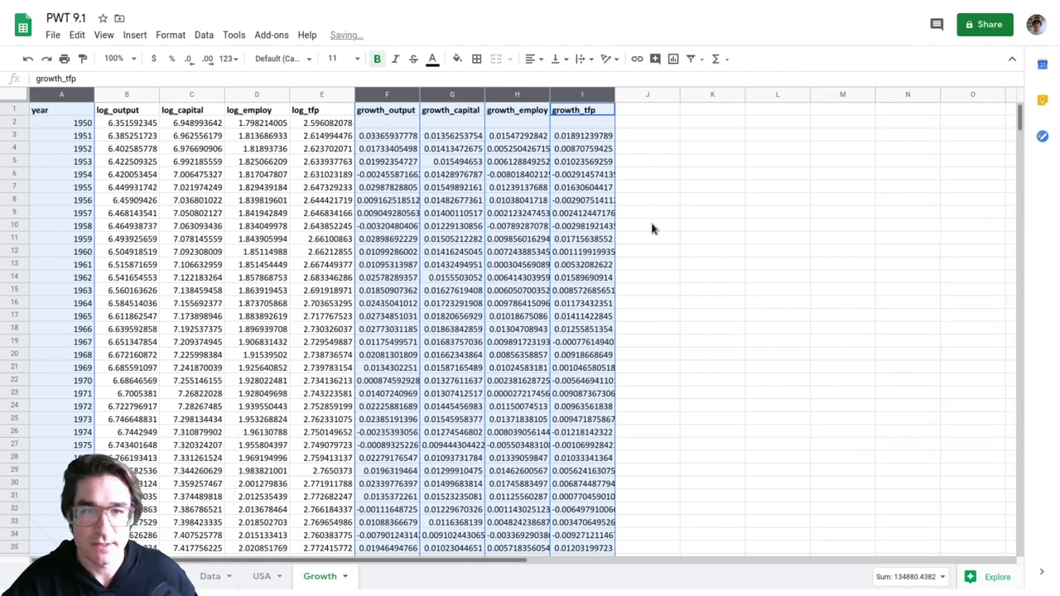
left_click(653, 227)
left_click(655, 113)
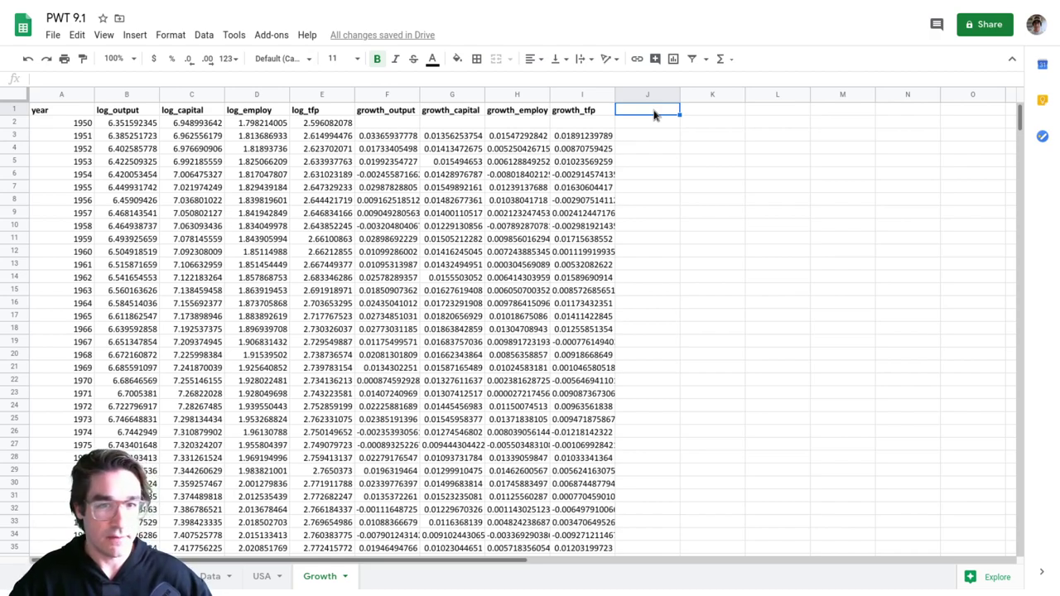
key("Down")
key("Left")
key("Left")
key("Left")
key("Left")
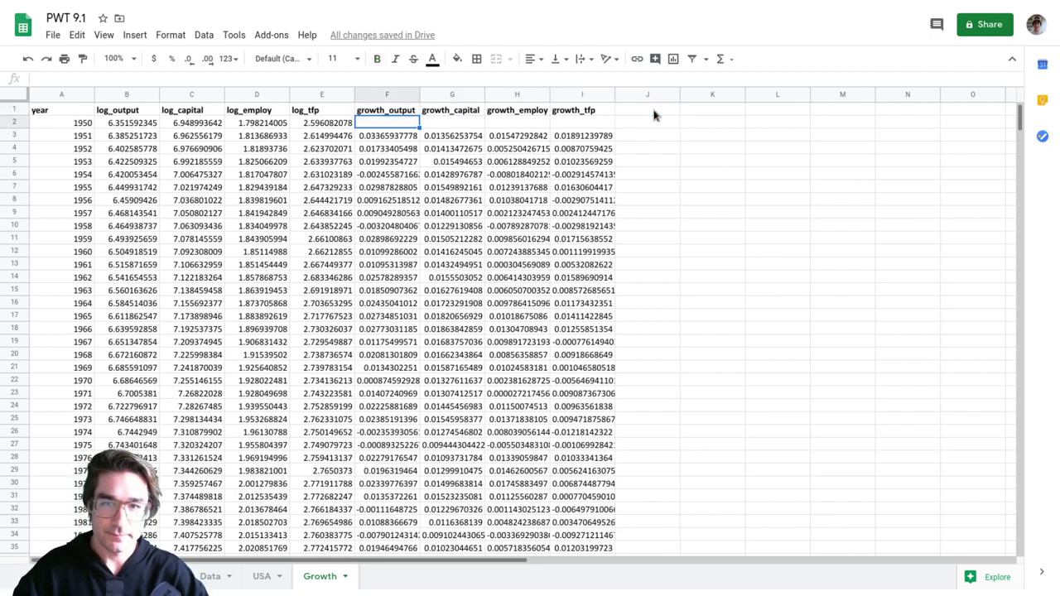
key("Right")
key("Right")
key("Right")
key("Right")
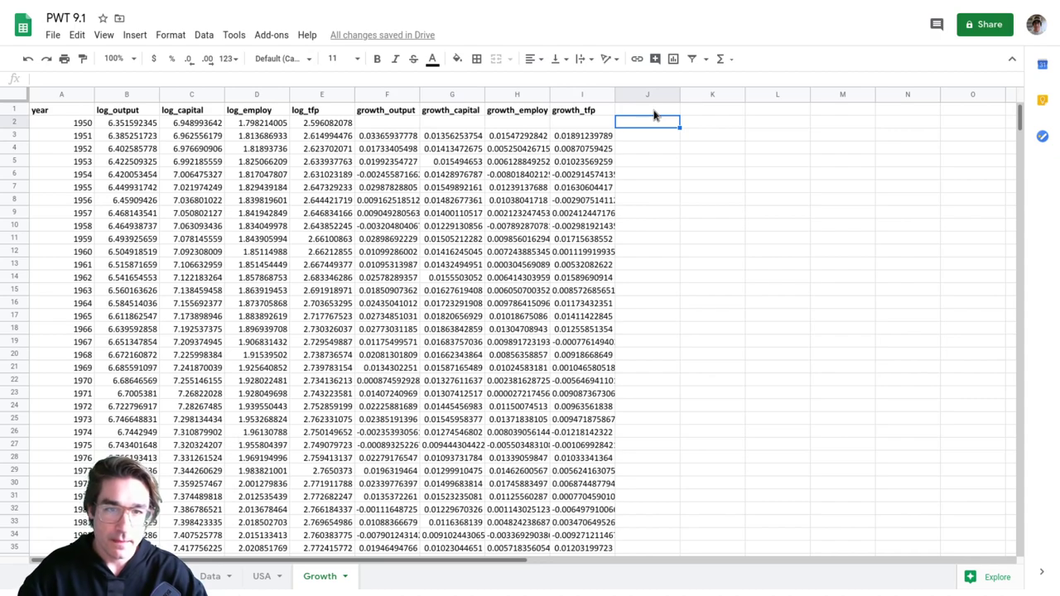
key("Left")
key("Left")
key("Left")
key("Left")
key("Right")
key("Right")
key("Right")
key("Right")
key("Down")
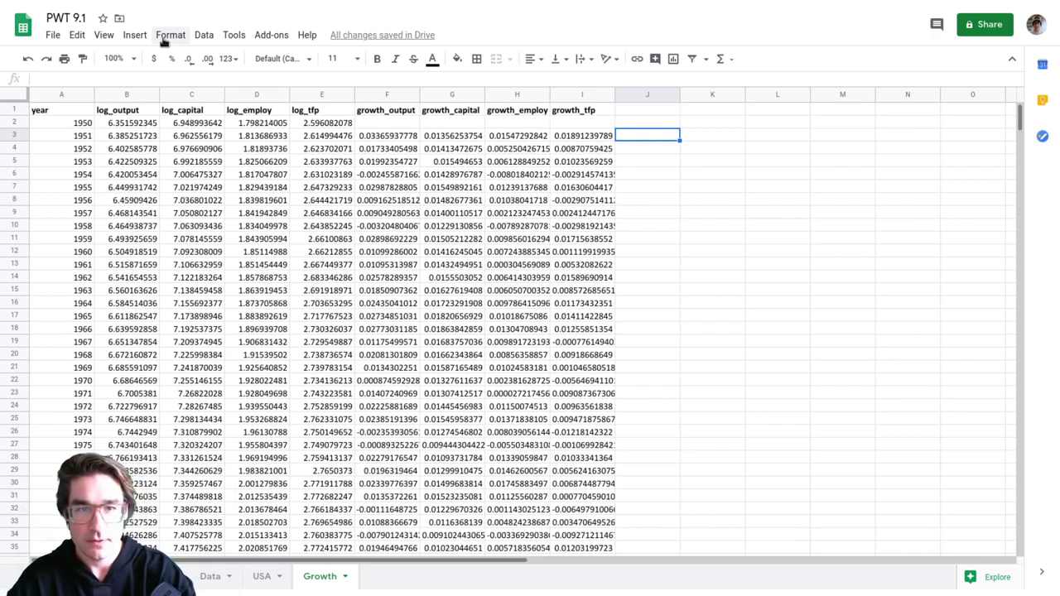
type("=CUM")
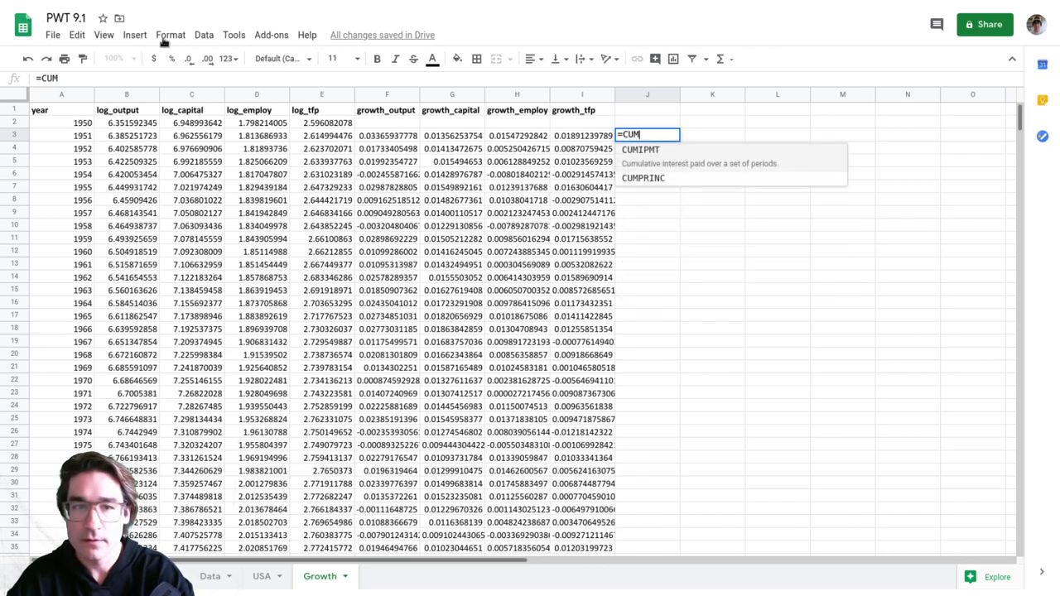
type("SU")
key("BackSpace")
key("BackSpace")
key("BackSpace")
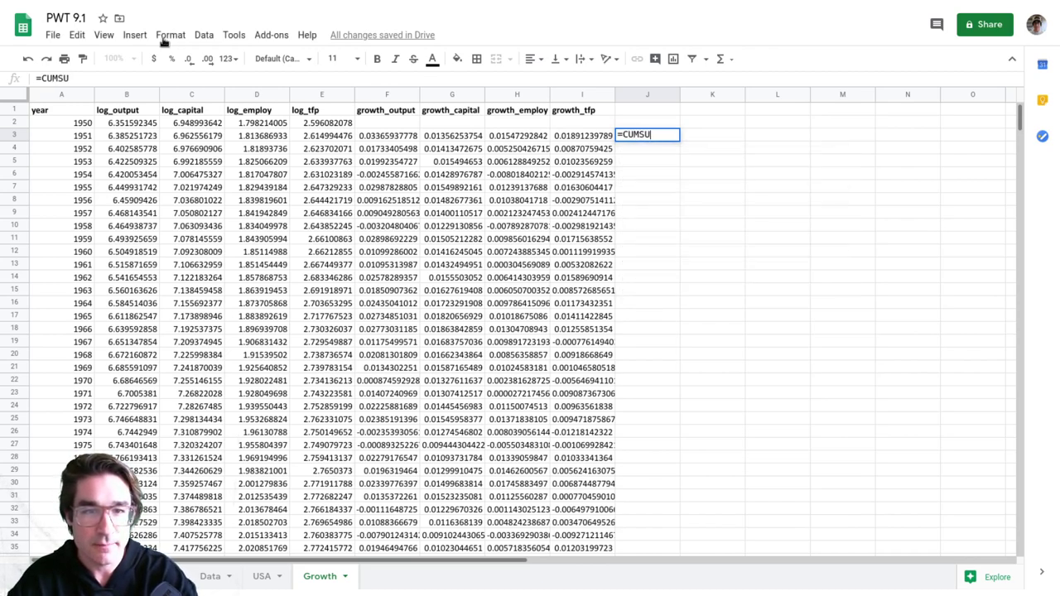
key("BackSpace")
type("UMUL")
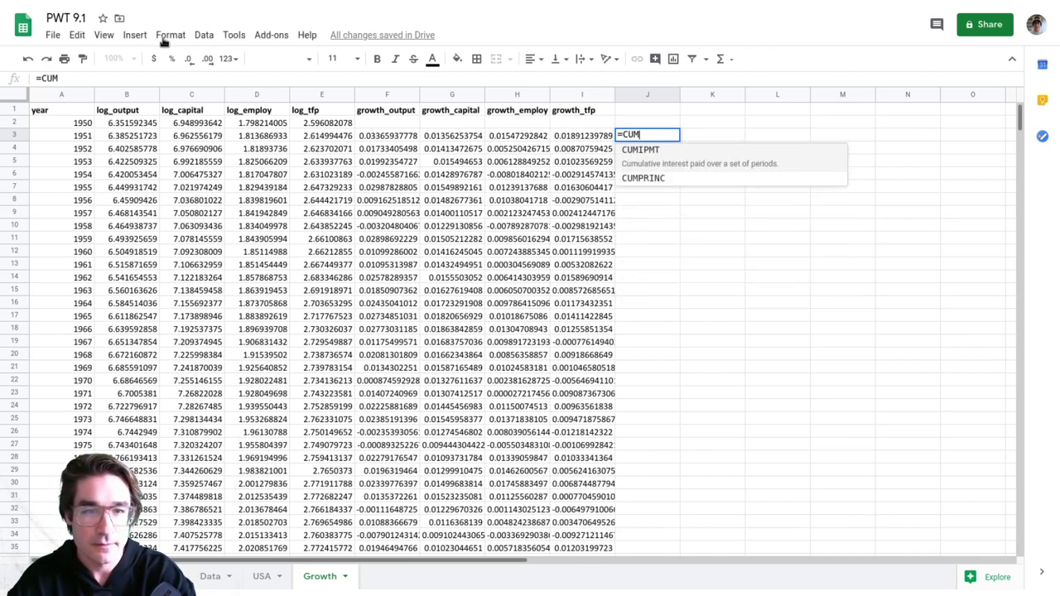
key("BackSpace")
key("BackSpace")
key("BackSpace")
key("BackSpace")
key("BackSpace")
type("SUM")
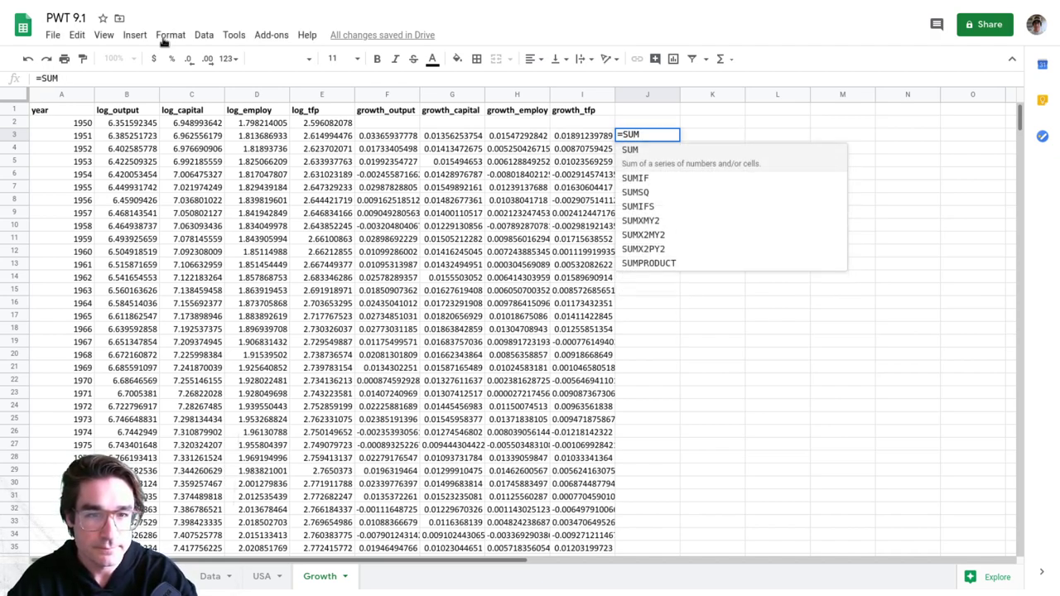
key("BackSpace")
key("BackSpace")
key("BackSpace")
key("BackSpace")
key("Up")
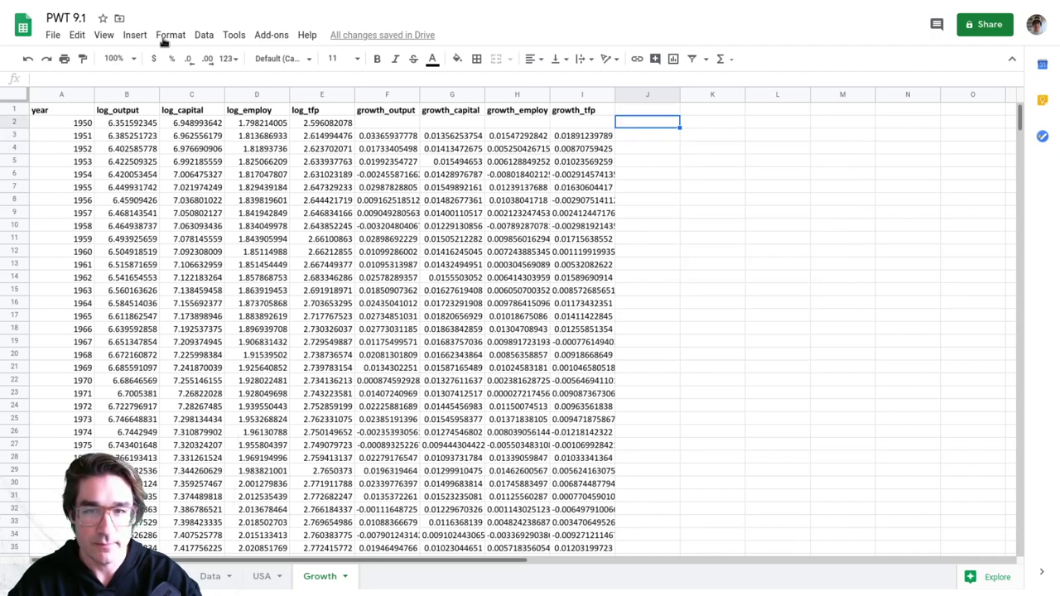
- Add the header cumul_output in J1 of the Growth sheet
key("Up")
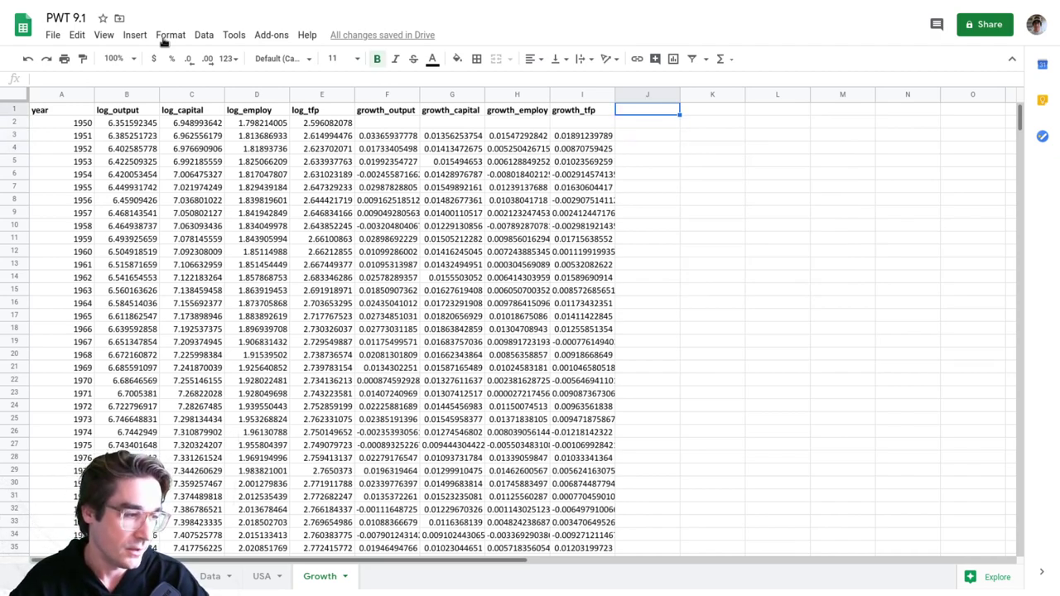
type("cumul")
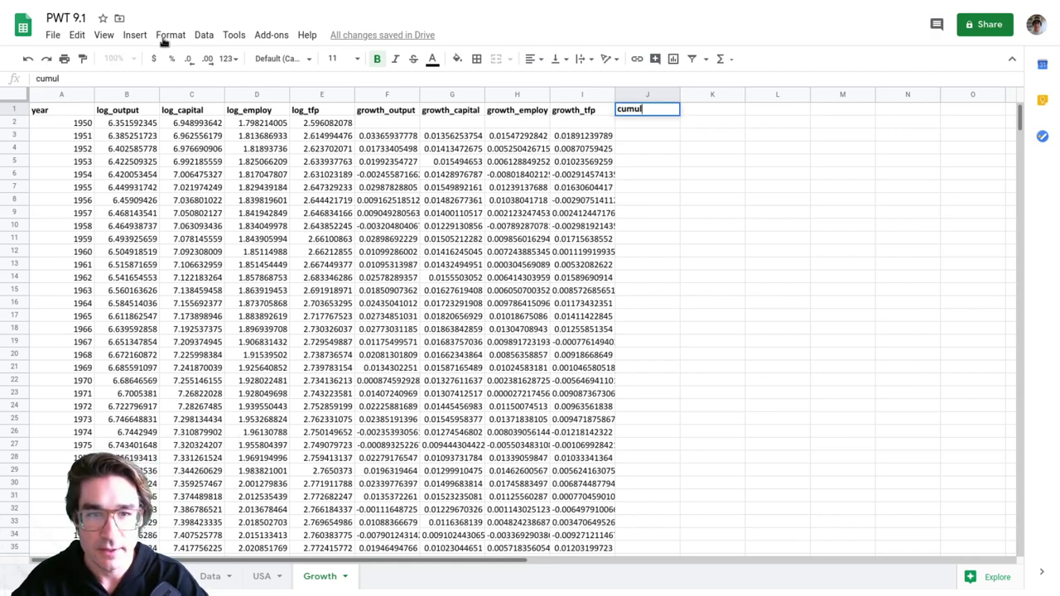
type("_output")
key("Return")
key("Up")
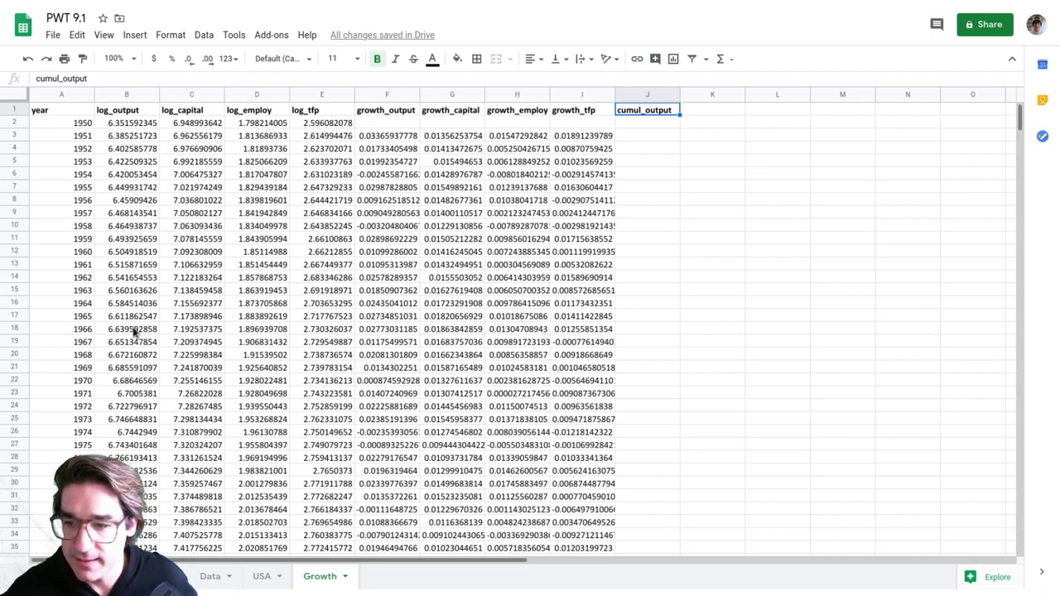
- Enter =B2-6.351592345 in J2, subtracting the copied 1950 log_output value as a fixed number
left_click(126, 138)
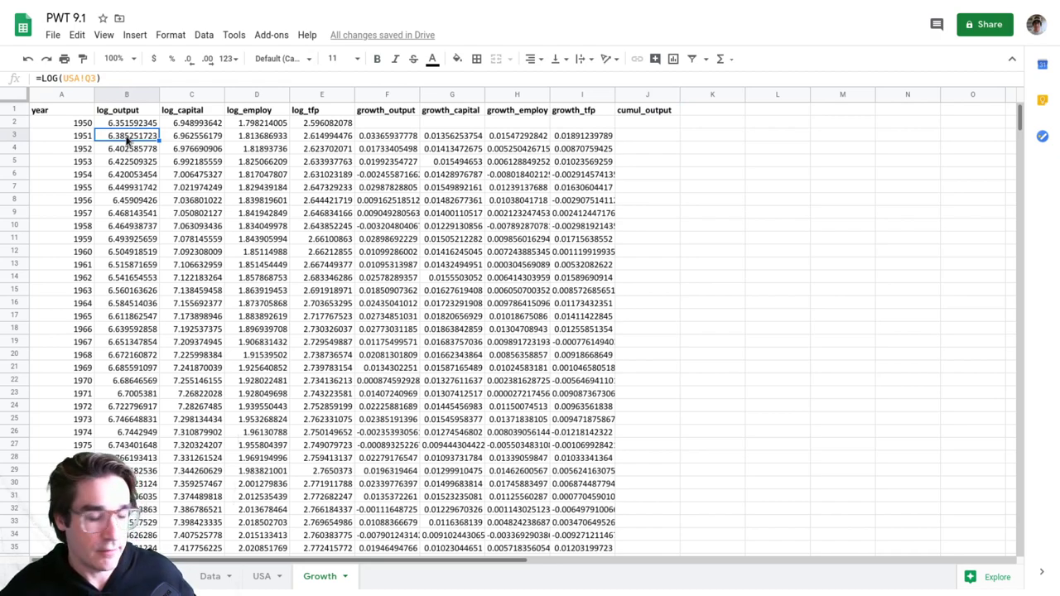
left_click(120, 305)
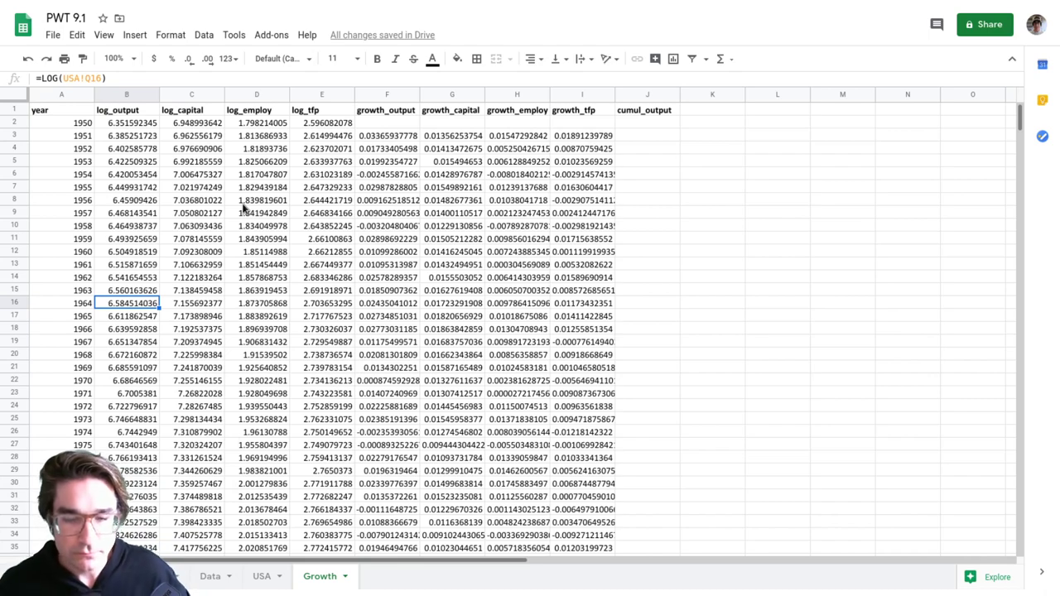
left_click(649, 122)
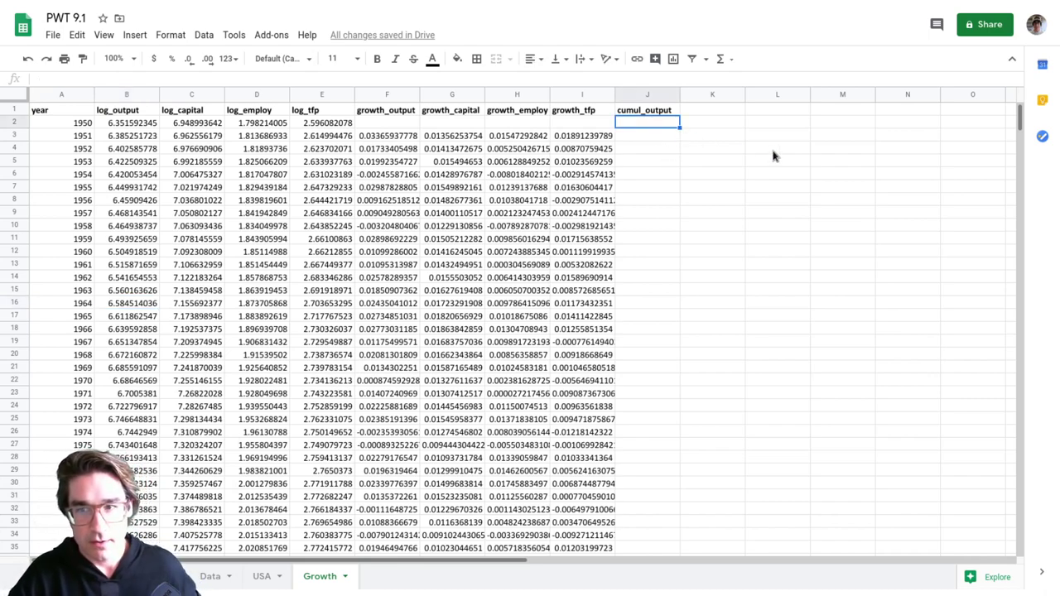
left_click(137, 125)
key("ctrl+c")
left_click(633, 129)
type("=")
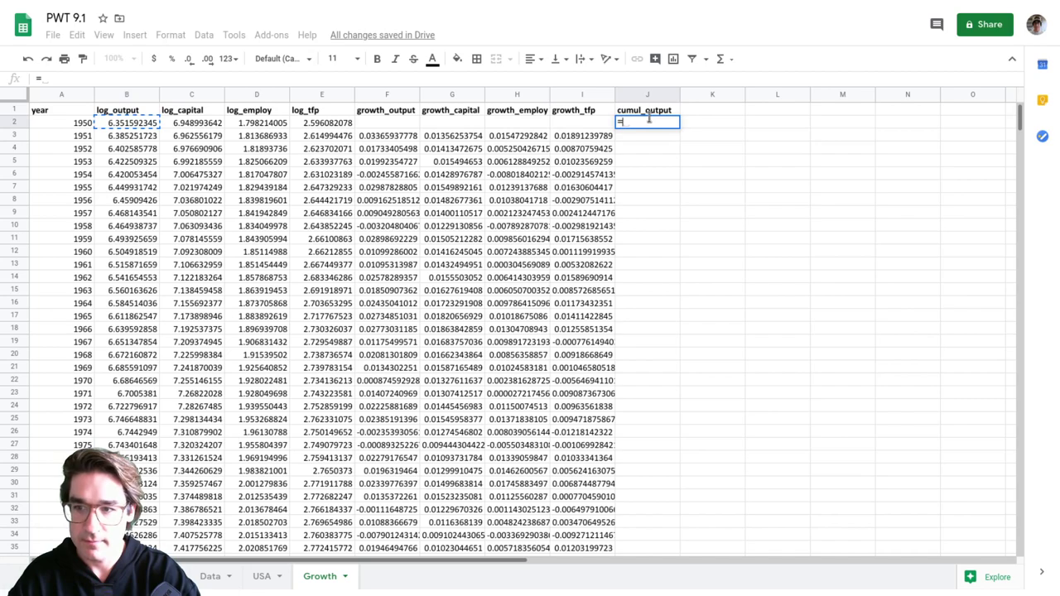
type("B2-")
key("ctrl+v")
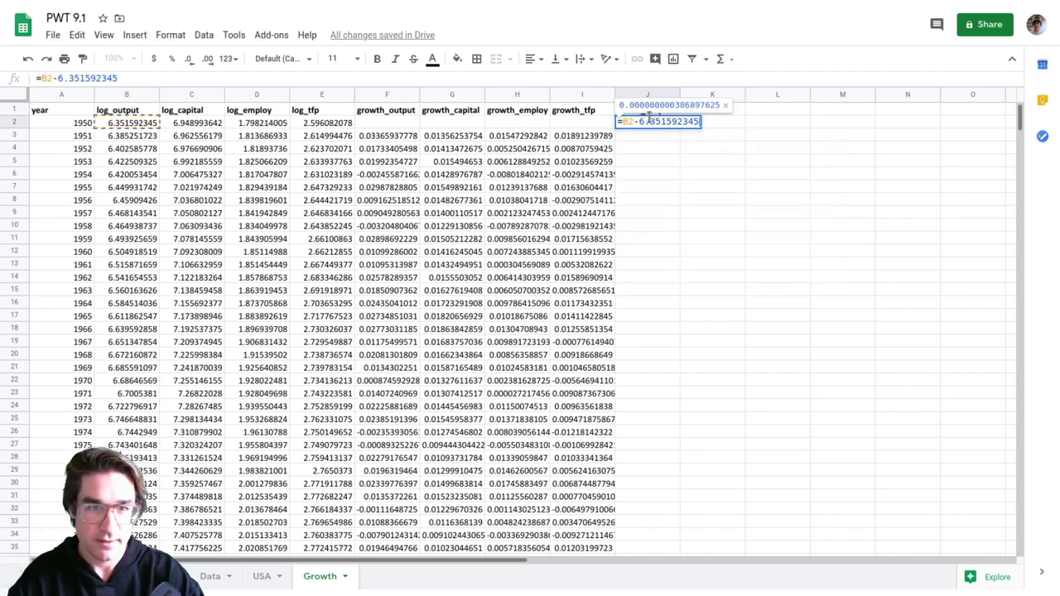
key("Return")
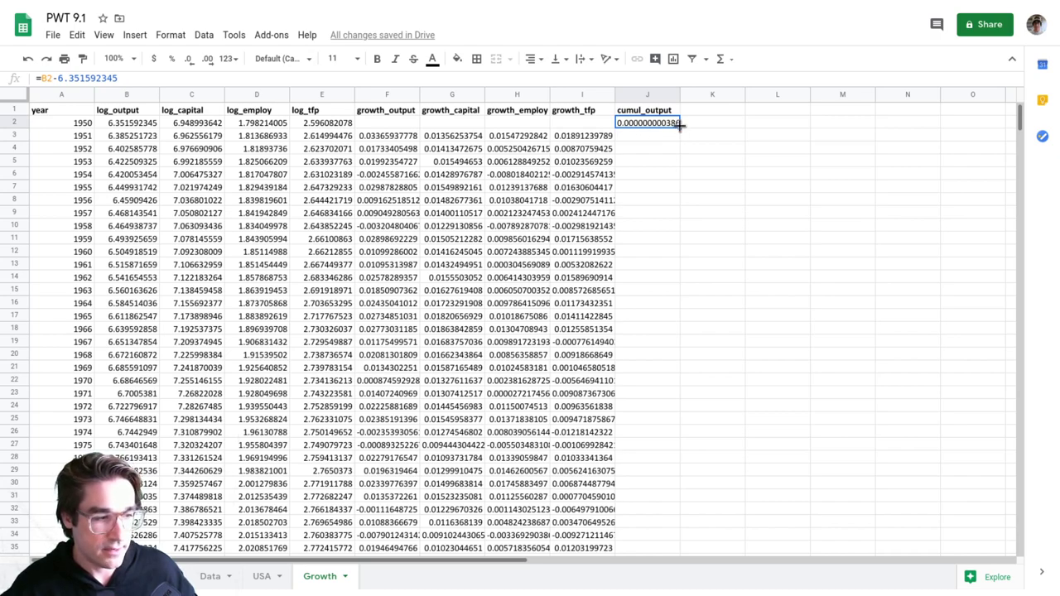
- Fill the cumul_output formula from J2 down through the 2017 row
left_click_drag(679, 122, 670, 328)
scroll(663, 296, "down", 10)
scroll(662, 319, "down", 7)
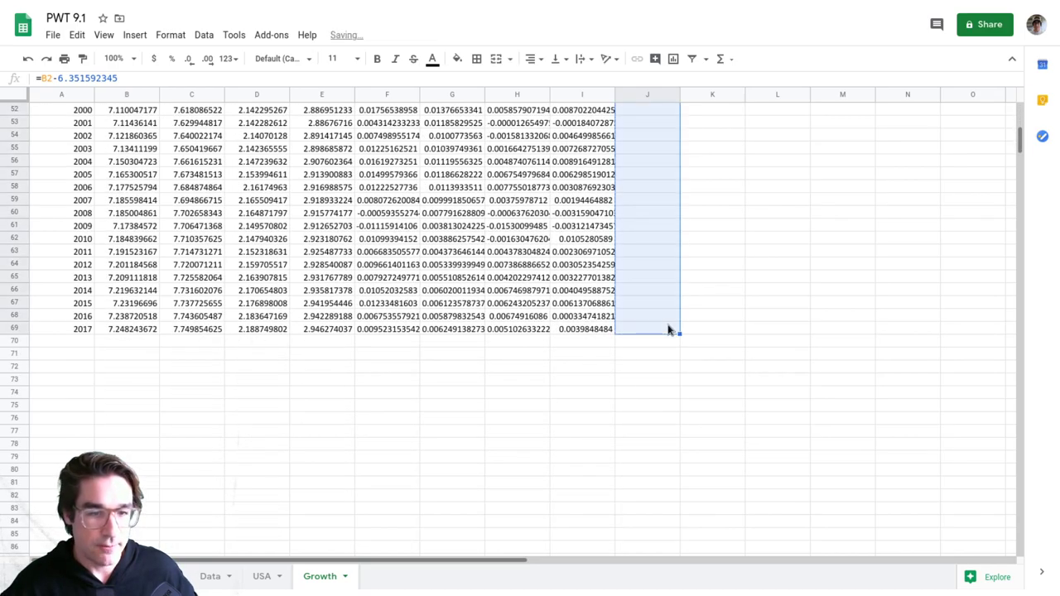
scroll(727, 238, "up", 8)
scroll(727, 238, "up", 9)
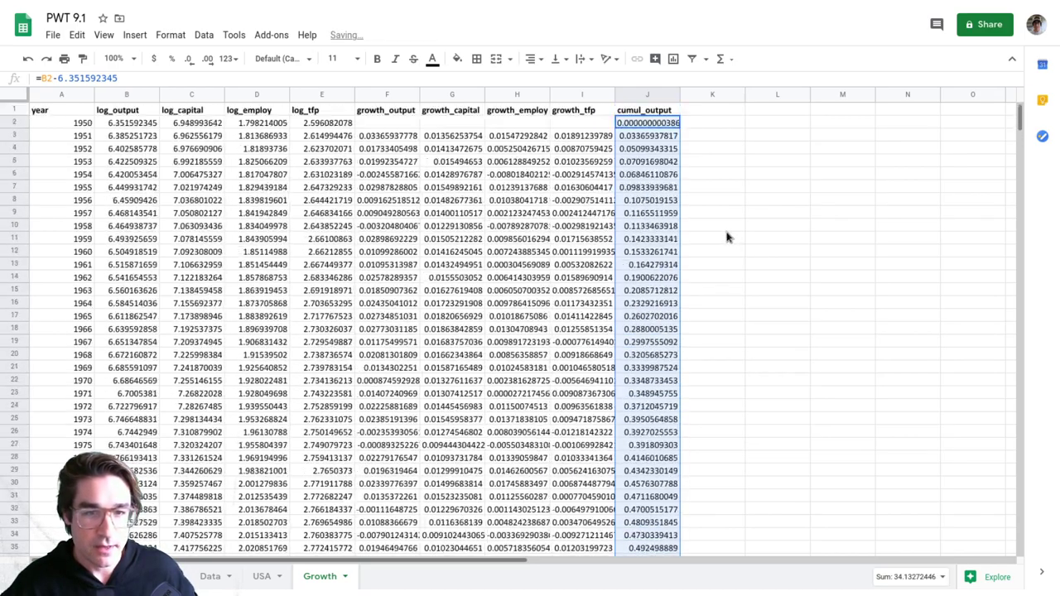
left_click(693, 137)
left_click(671, 123)
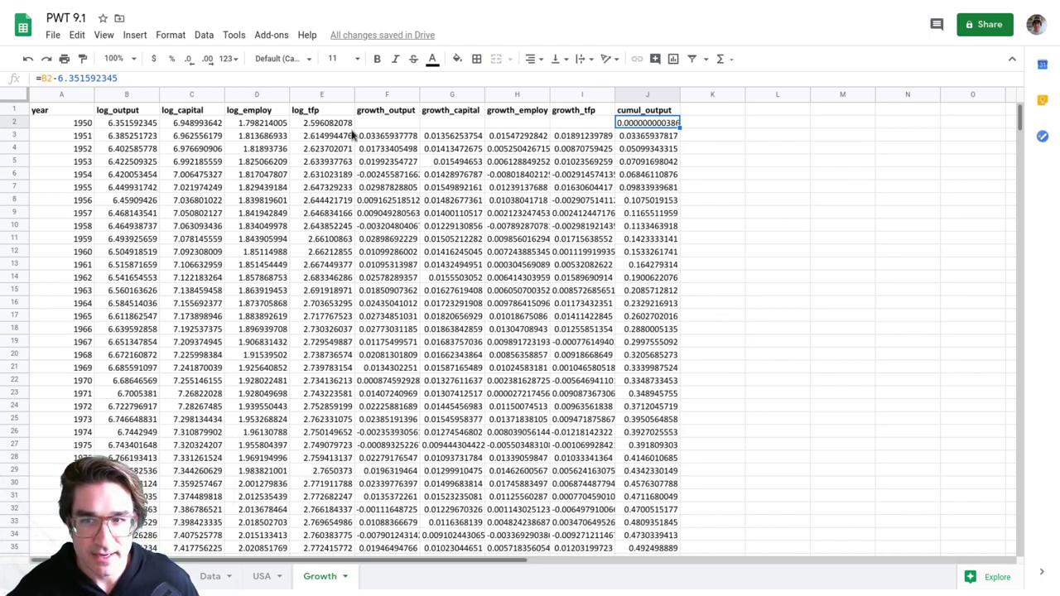
- Enter =C2-6.948993642 in K2, subtracting the copied 1950 log_capital value as a fixed number
left_click(722, 122)
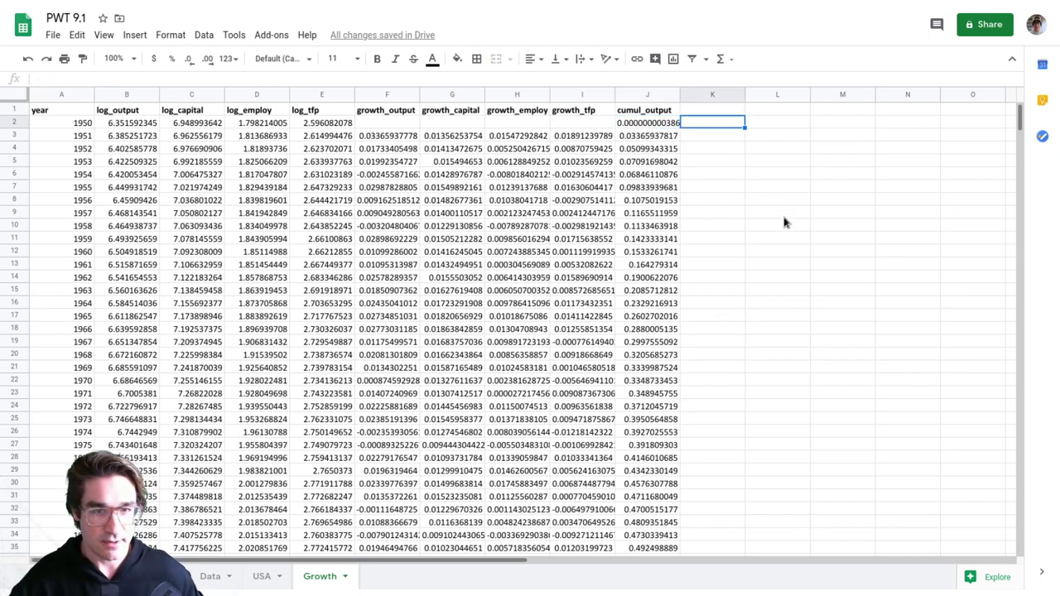
left_click(179, 126)
key("ctrl+c")
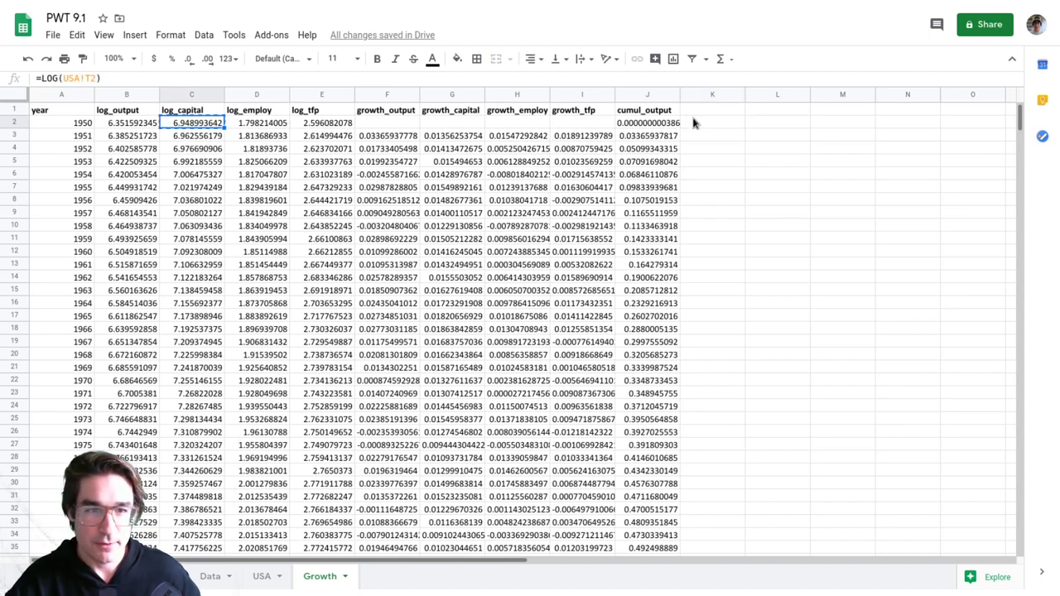
left_click(696, 125)
type("=")
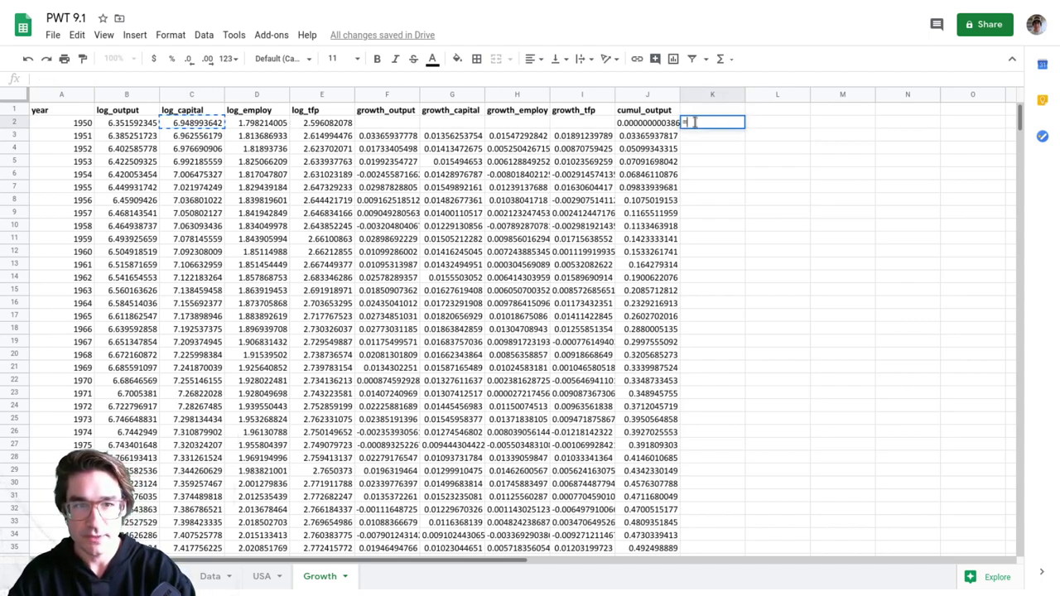
type("C2=")
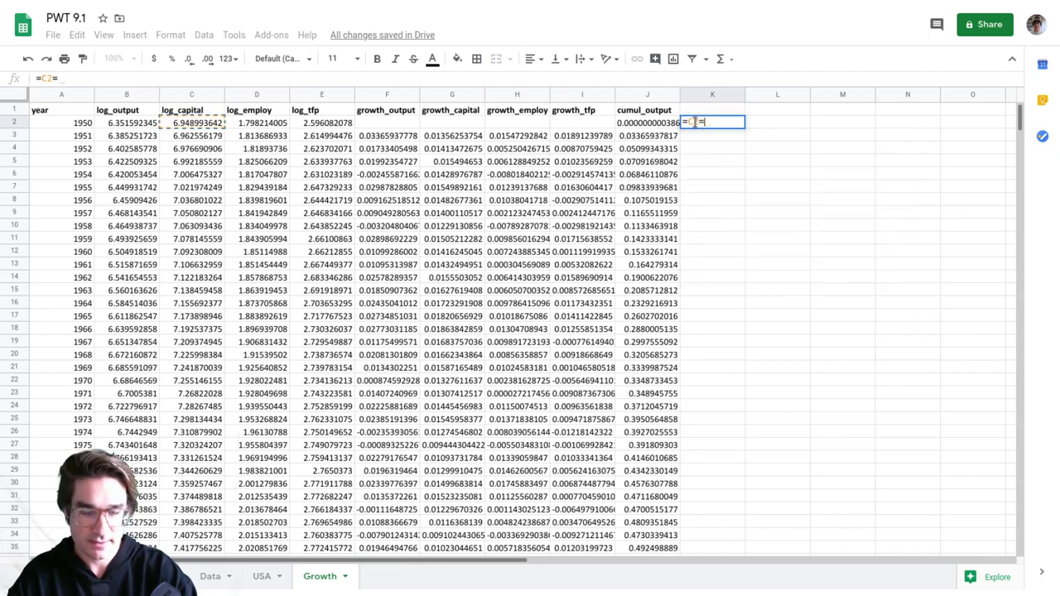
key("BackSpace")
type("-")
key("ctrl+v")
key("Return")
left_click(696, 125)
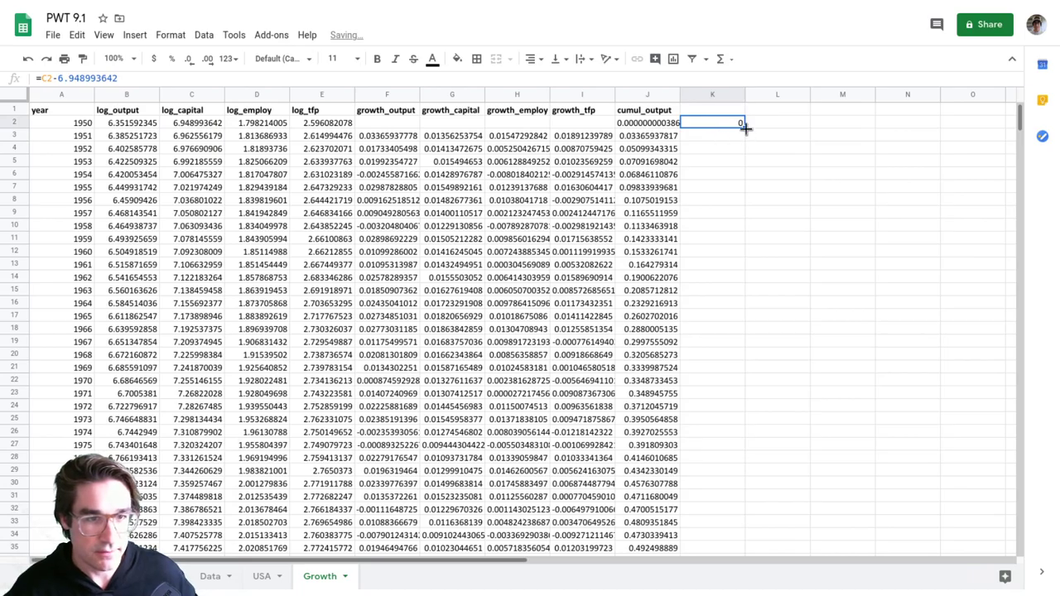
- Fill the unweighted capital formula from K2 down through the 2017 row and check the copied formulas
left_click_drag(745, 126, 741, 371)
scroll(743, 222, "down", 10)
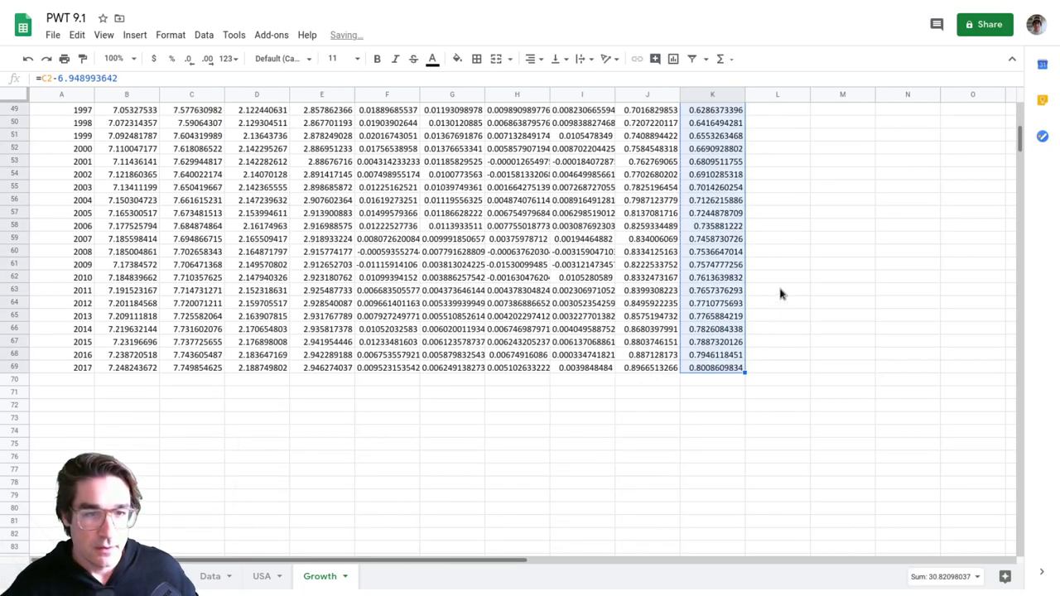
scroll(791, 274, "up", 10)
left_click(729, 125)
left_click(718, 141)
left_click(723, 189)
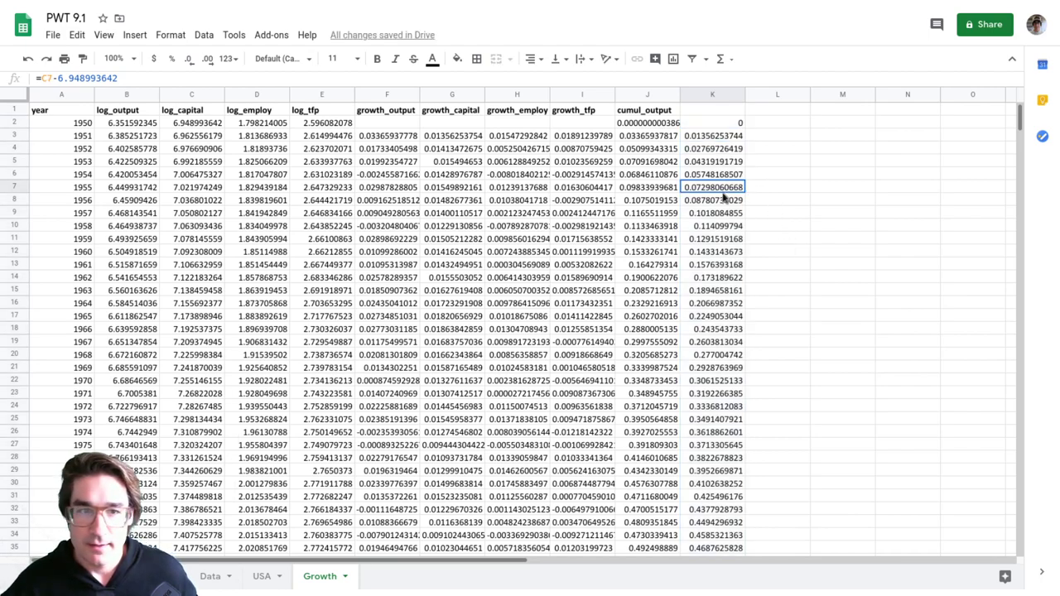
left_click(712, 126)
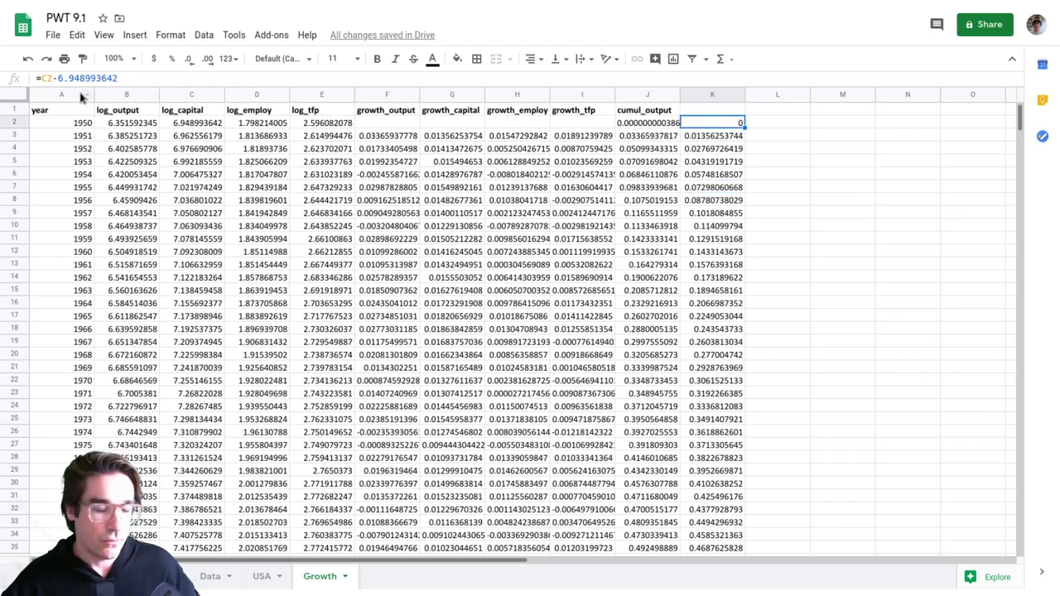
- Add the header cumul_capital in K1
left_click(724, 110)
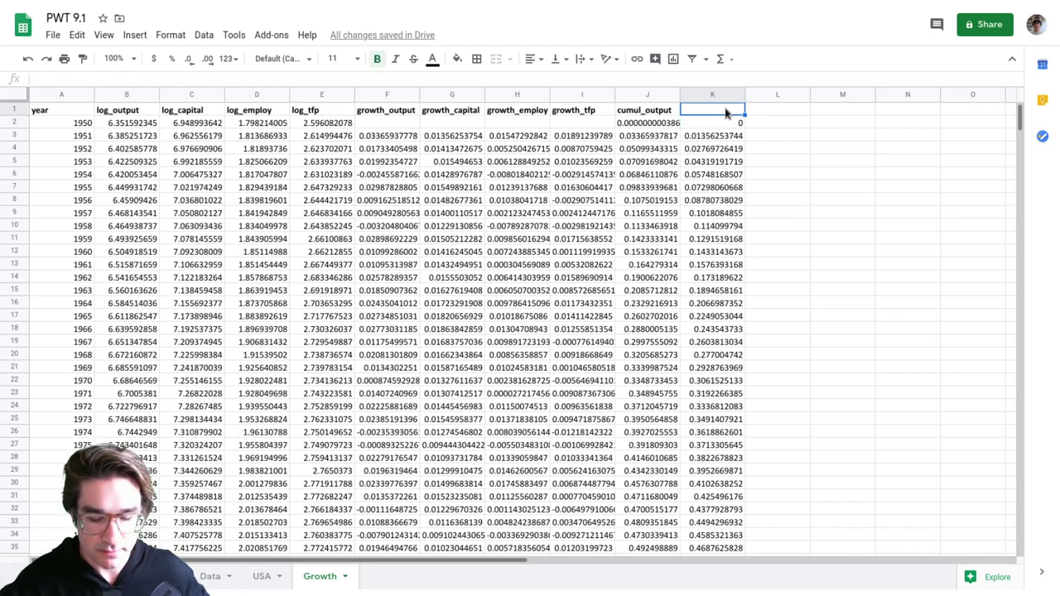
type("cumul_c")
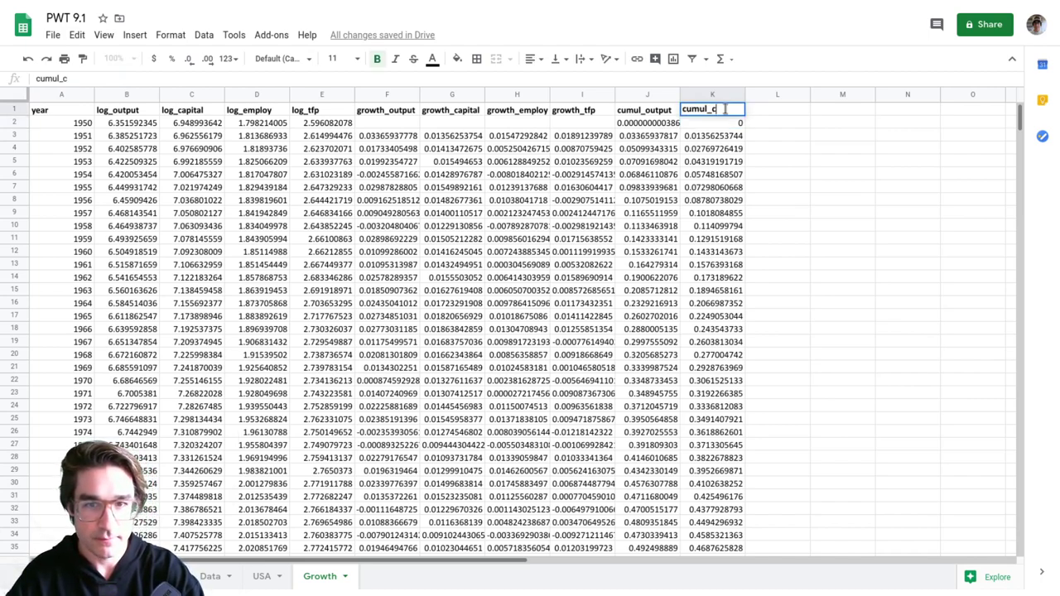
type("apital")
key("Return")
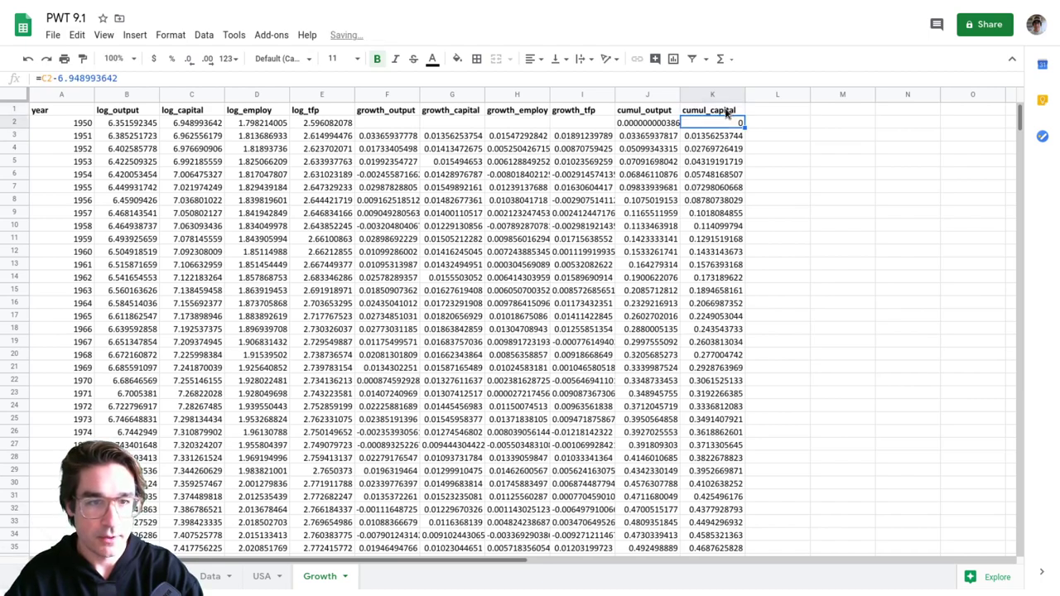
left_click(726, 114)
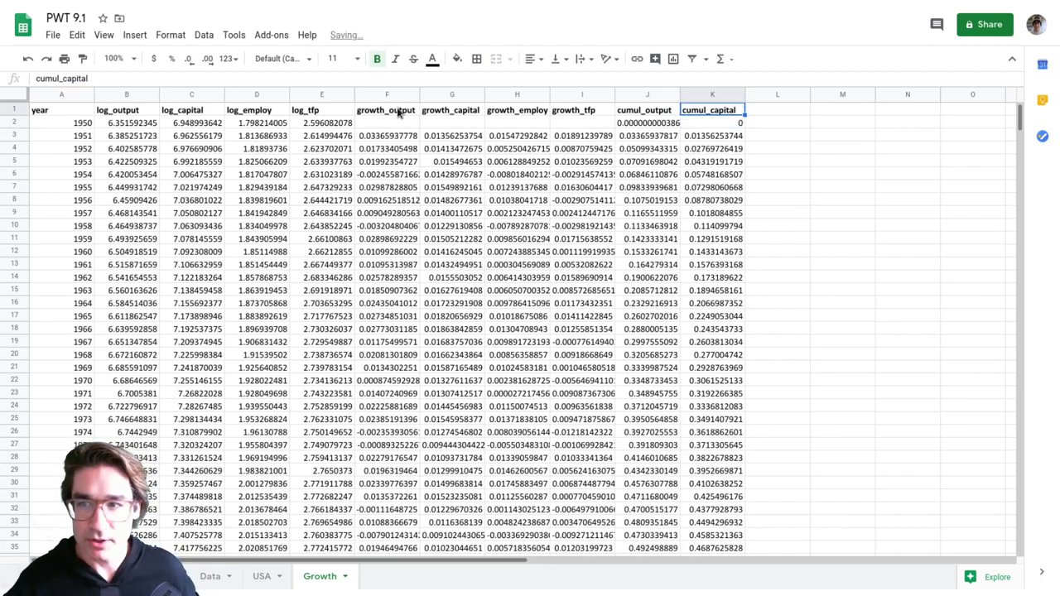
- Weight the K2 formula by the capital share so that it reads =0.38*(C2-6.948993642)
left_click(714, 130)
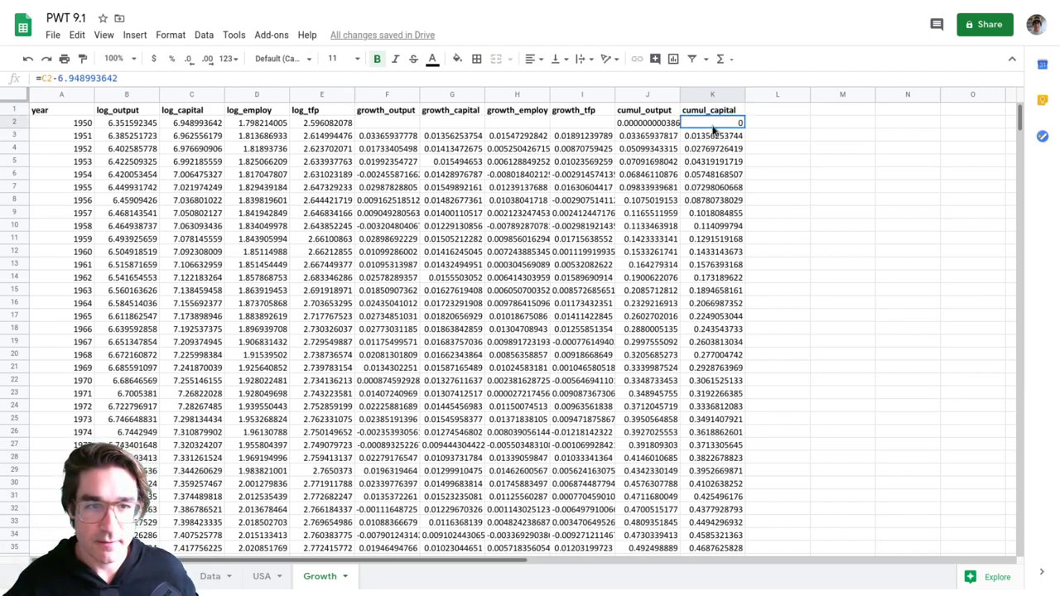
left_click(39, 78)
type("0.38*")
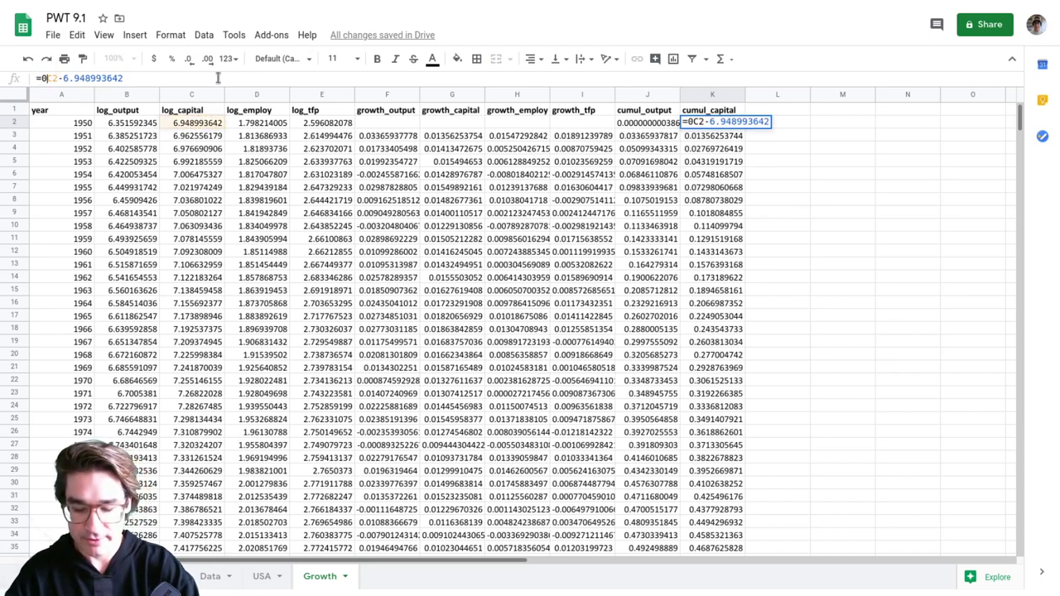
type("(")
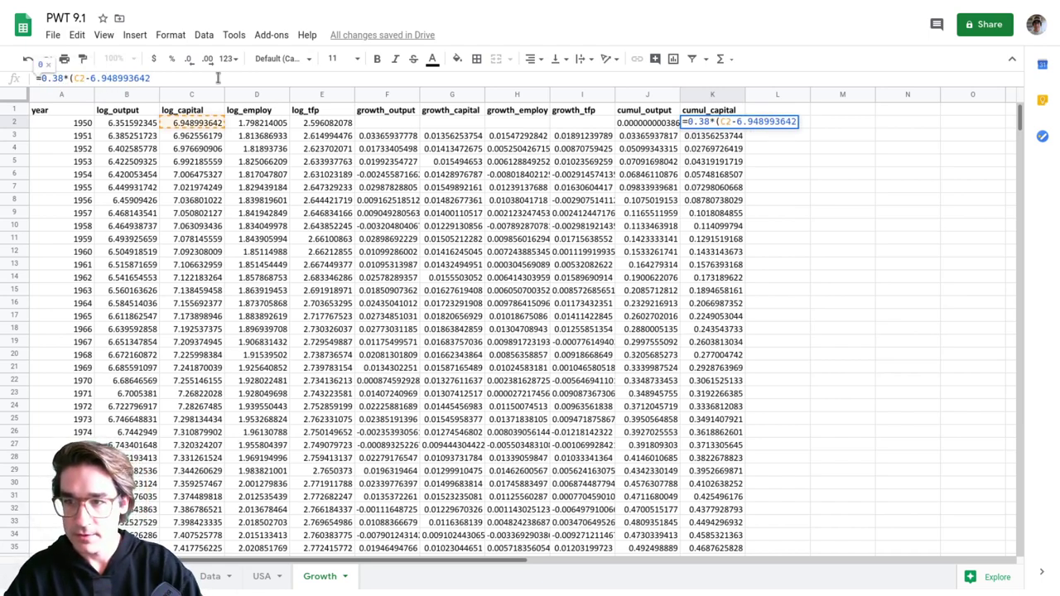
type(")")
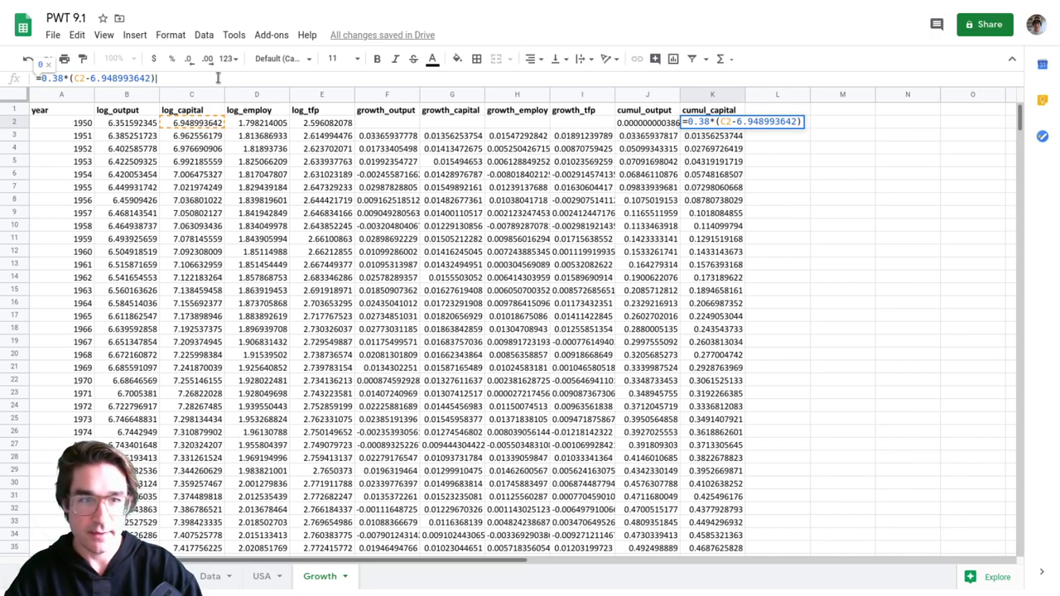
key("Return")
key("Up")
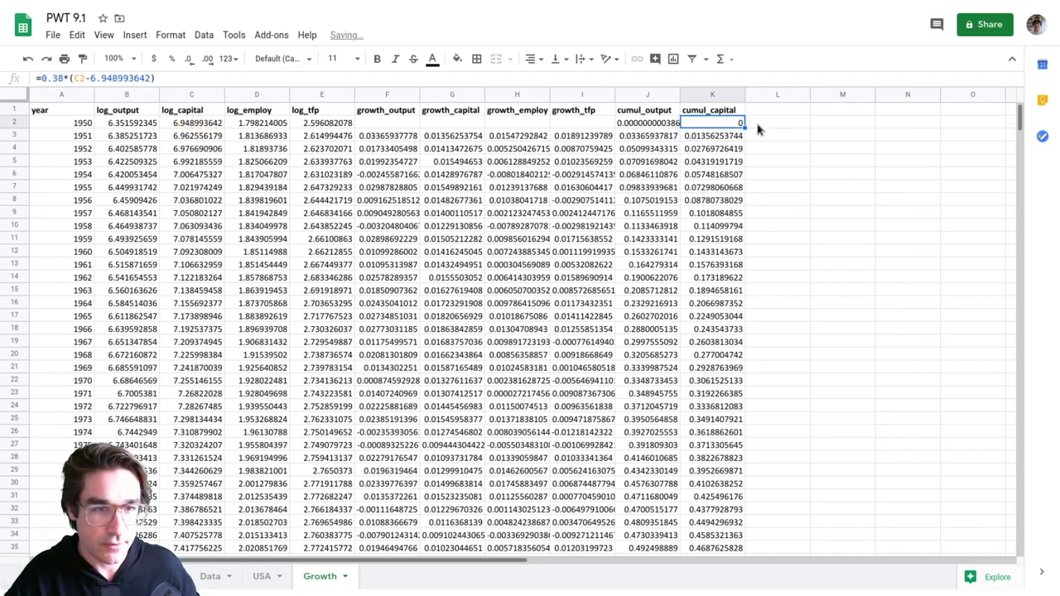
- Fill the weighted cumul_capital formula from K2 down through the 2017 row and check the copied formula in K3
scroll(740, 124, "down", 8)
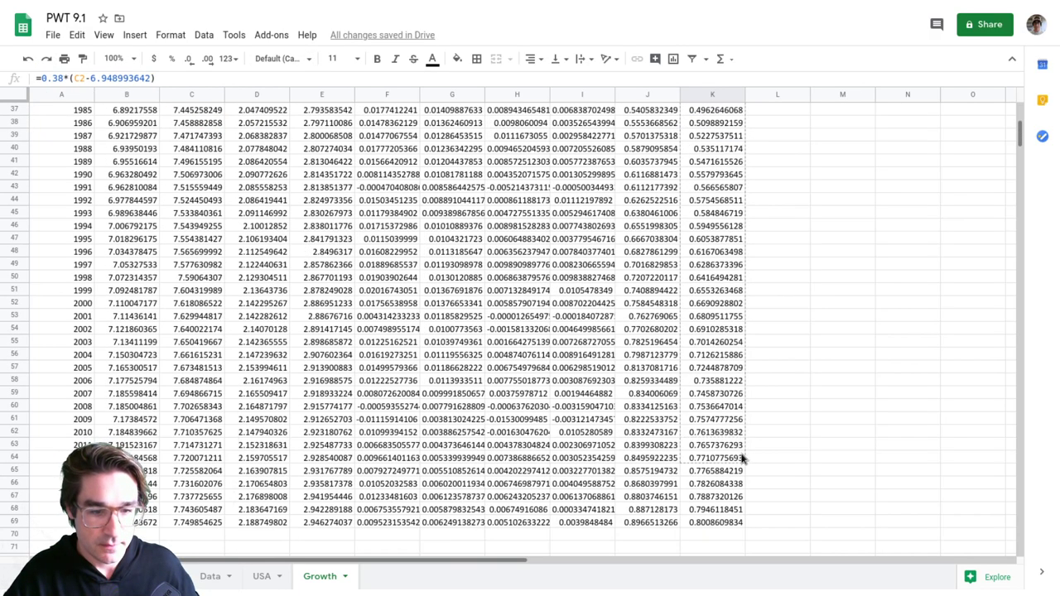
left_click(742, 522, "shift")
key("ctrl+d")
scroll(750, 414, "up", 8)
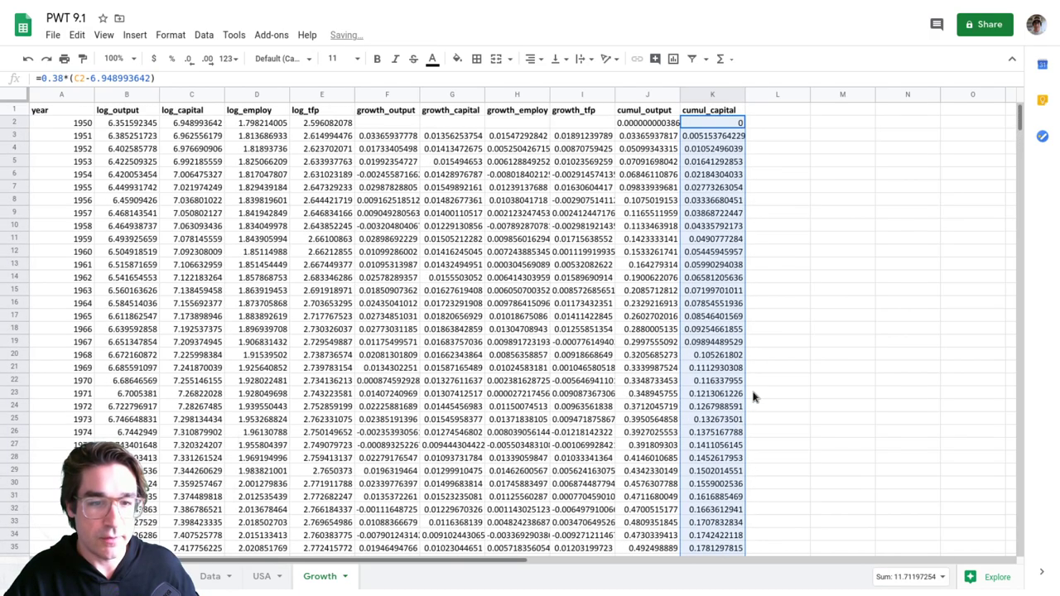
left_click(710, 124)
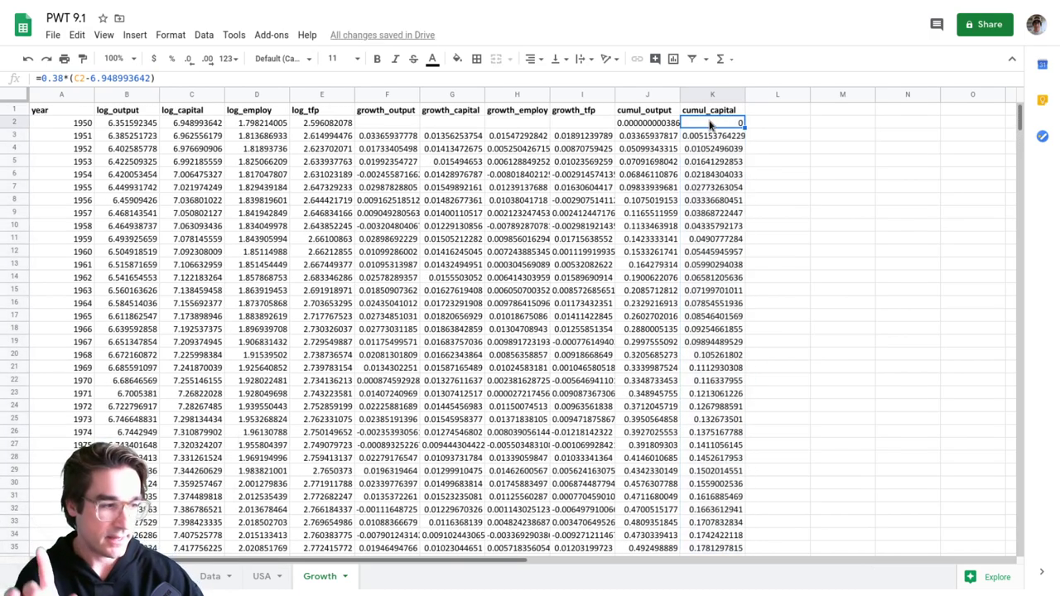
key("Down")
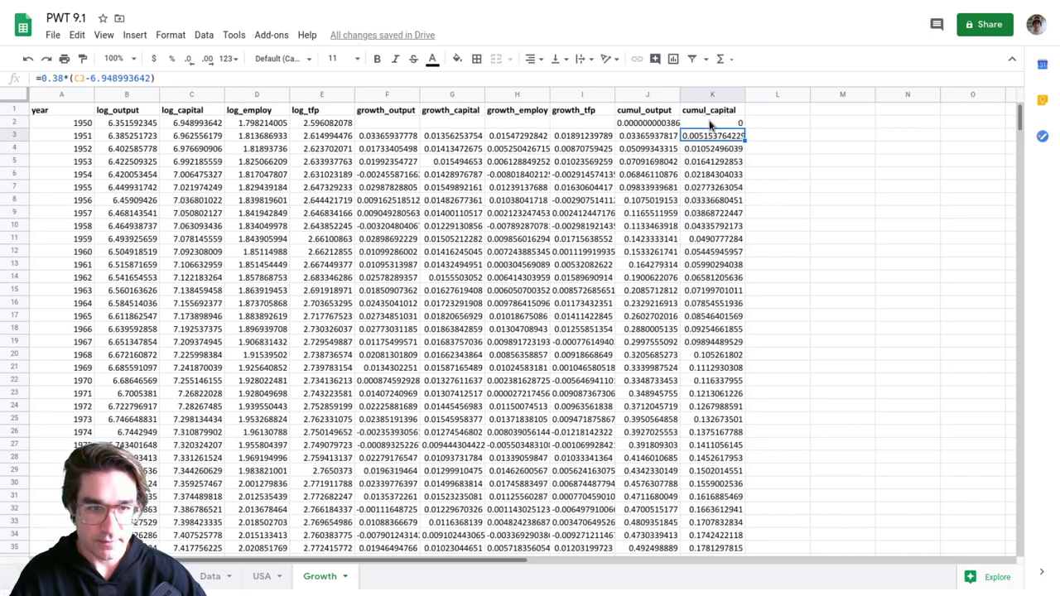
- Check the copied cumul_capital formulas in the rows below K3
key("Down")
key("Down")
key("Down")
key("Down")
key("Down")
key("Down")
key("Down")
key("Down")
key("Down")
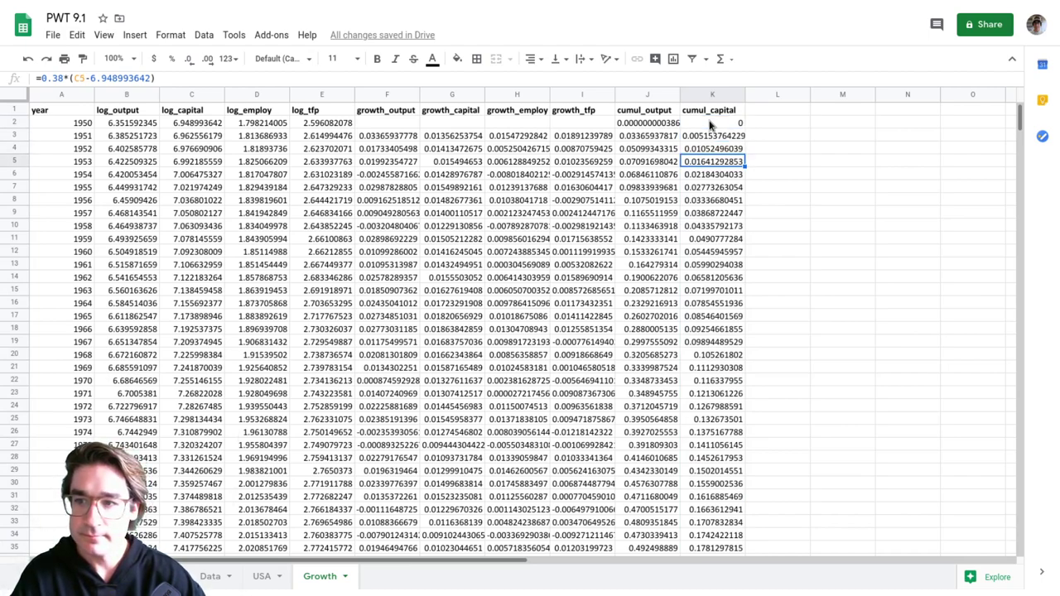
key("Down")
key("Up")
key("Up")
key("Up")
key("Up")
key("Up")
key("Up")
key("Up")
key("Up")
key("Up")
key("Up")
key("Up")
key("Up")
- Add the headers cumul_employ in L1 and cumul_tfp in M1
key("Right")
type("cumul_employ")
key("Tab")
type("cumul_tfp")
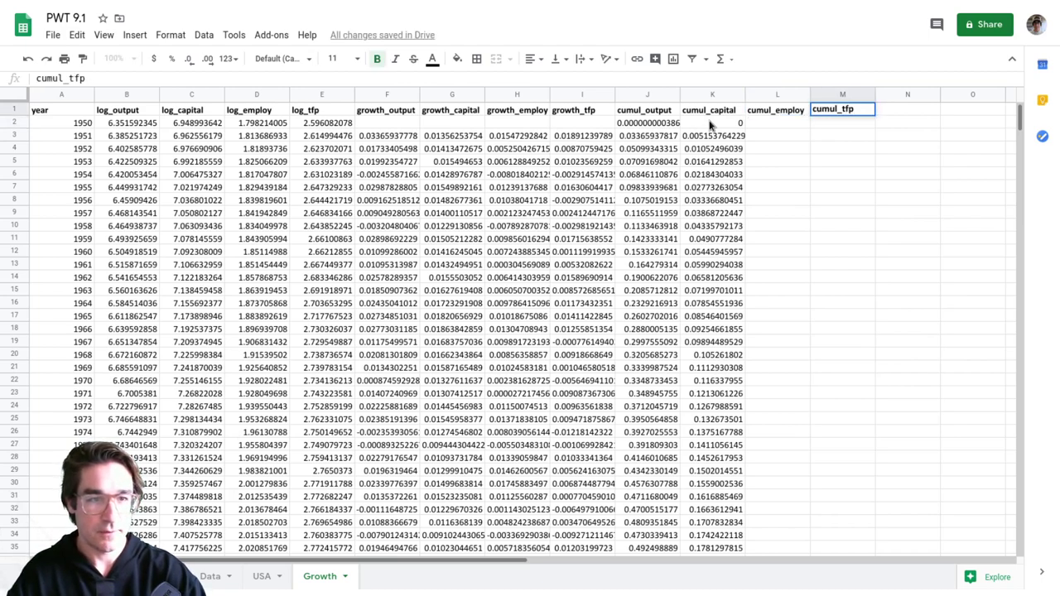
key("Return")
- Review the row 2 formulas for cumul_output and cumul_capital, and consult the factor shares in the handwritten growth notes
key("Left")
key("Left")
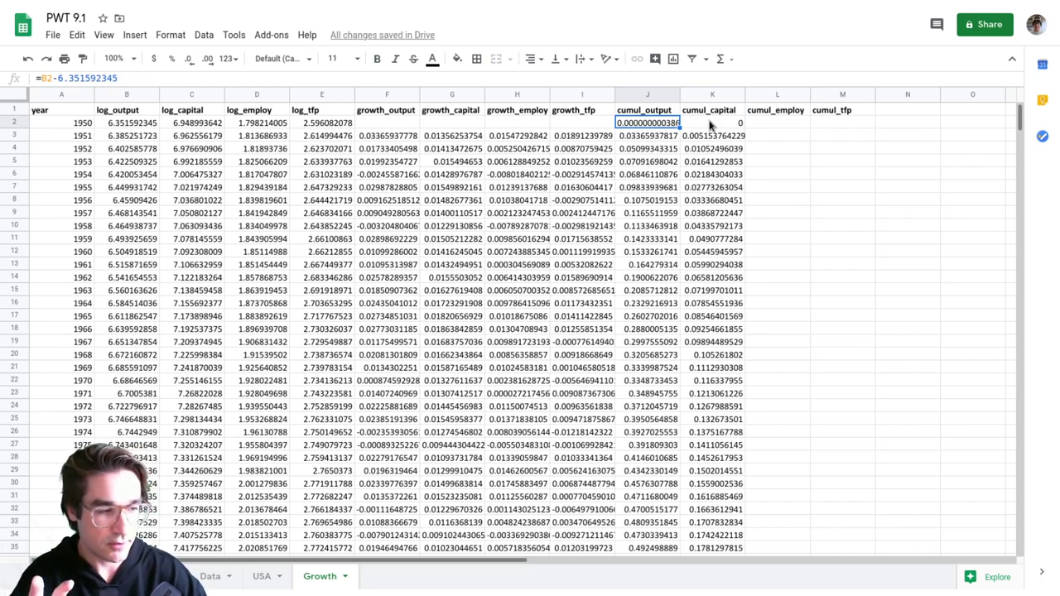
left_click(710, 124)
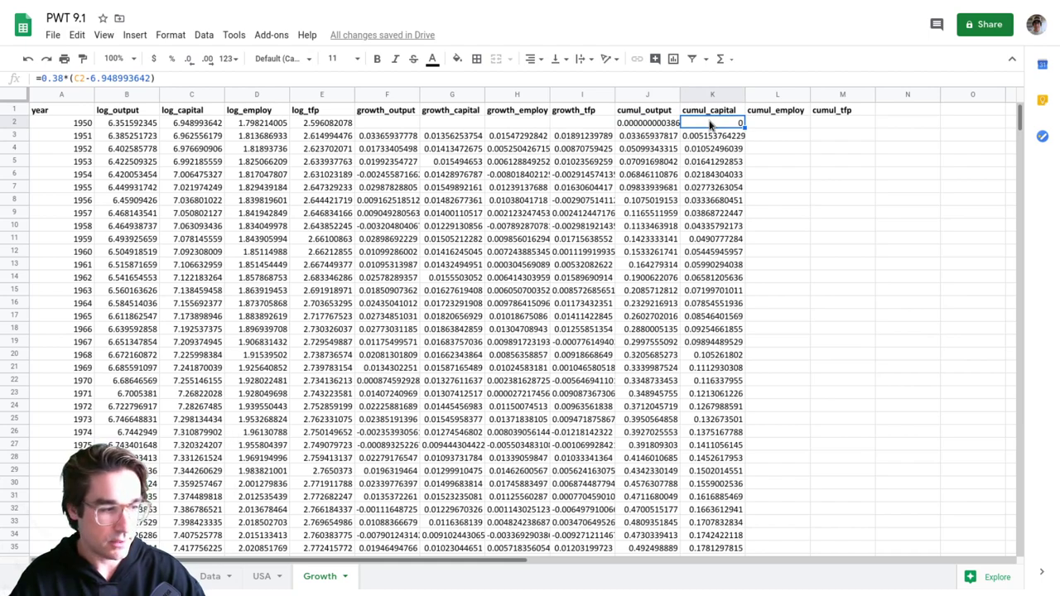
key("Right")
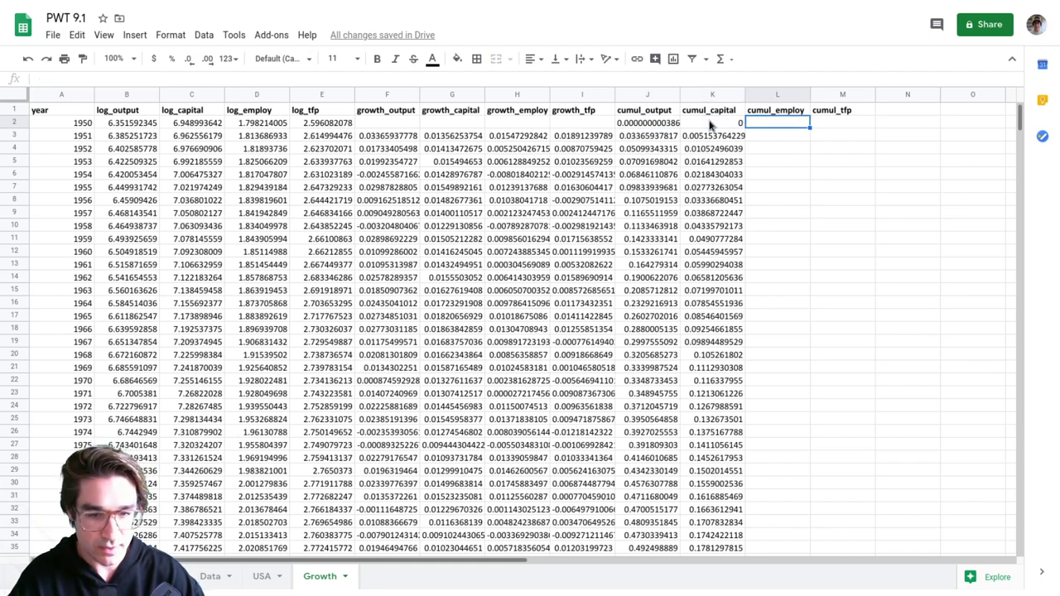
key("Right")
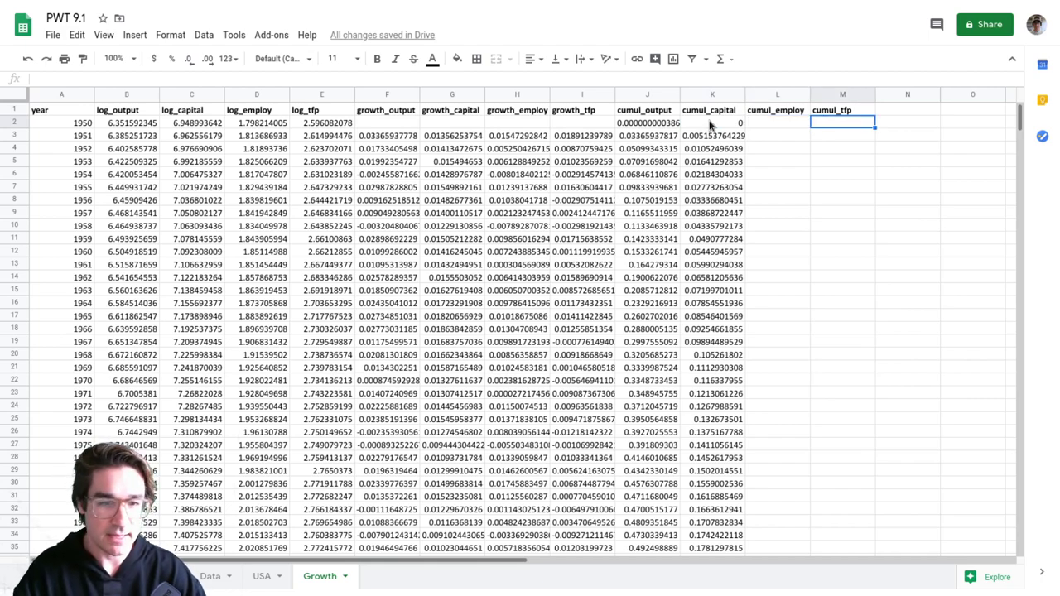
key("alt+Tab")
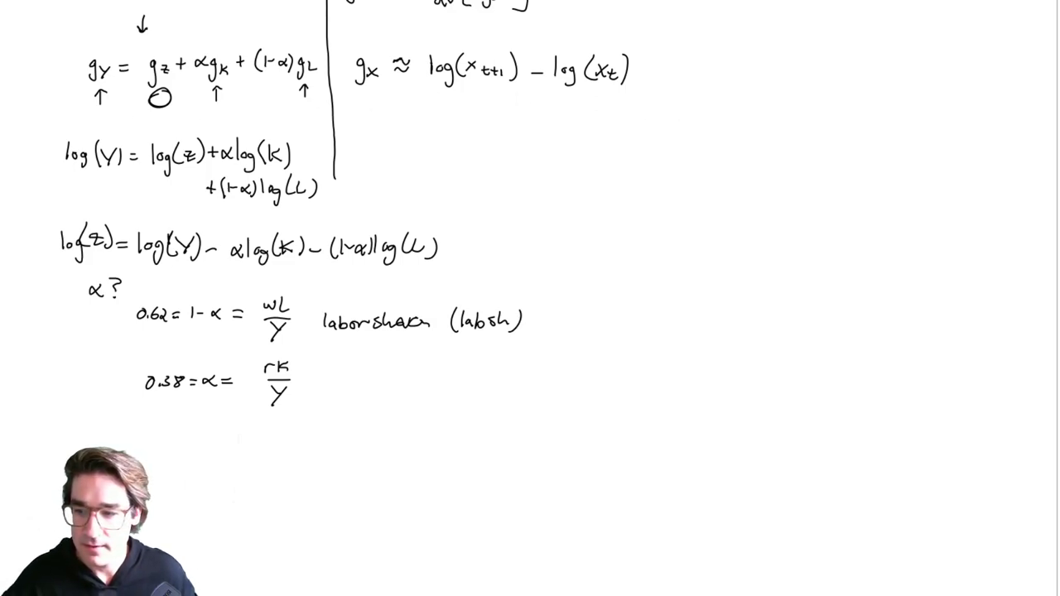
key("alt+Tab")
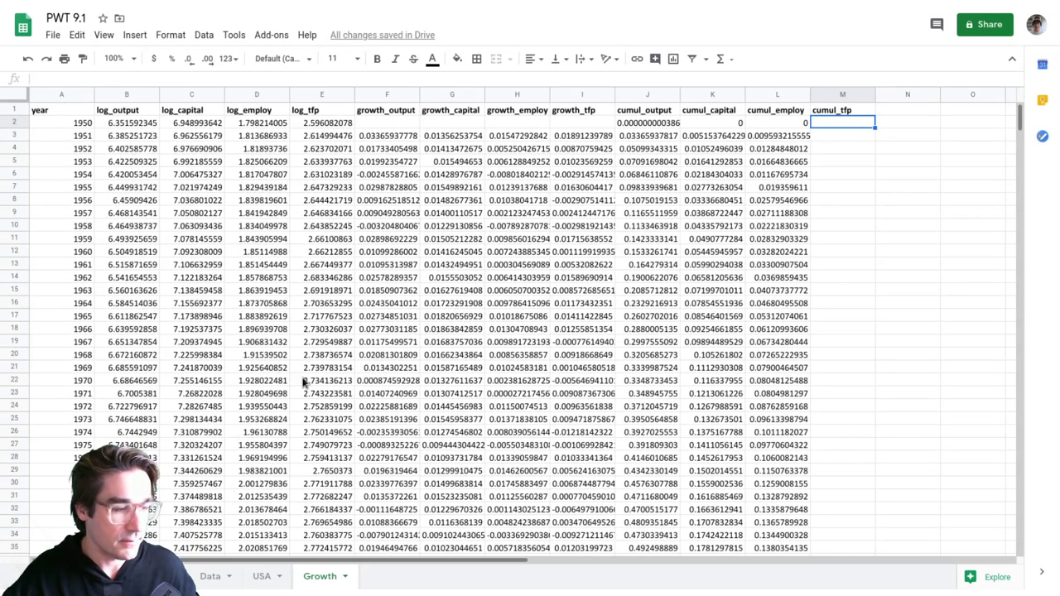
- Compare the cumul_employ formula in L2 with the 1950 log_employ value in D2
left_click(782, 124)
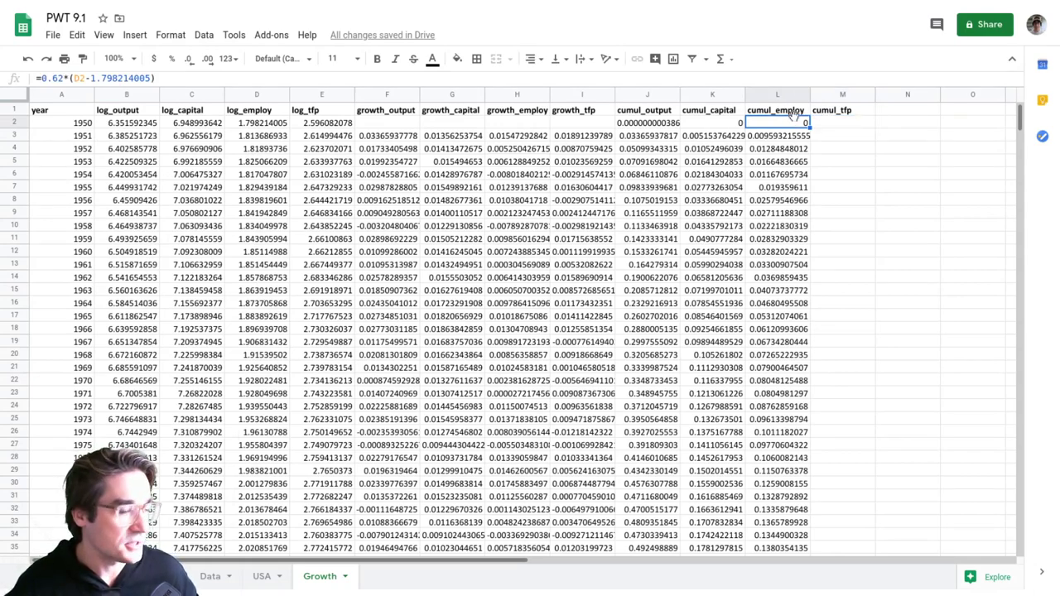
left_click(276, 124)
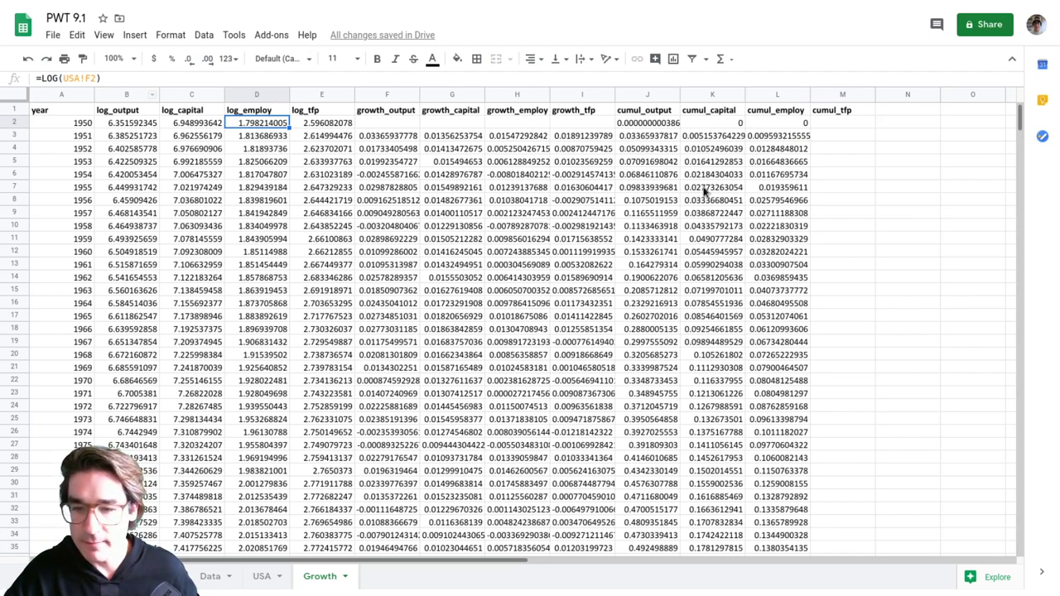
left_click(782, 124)
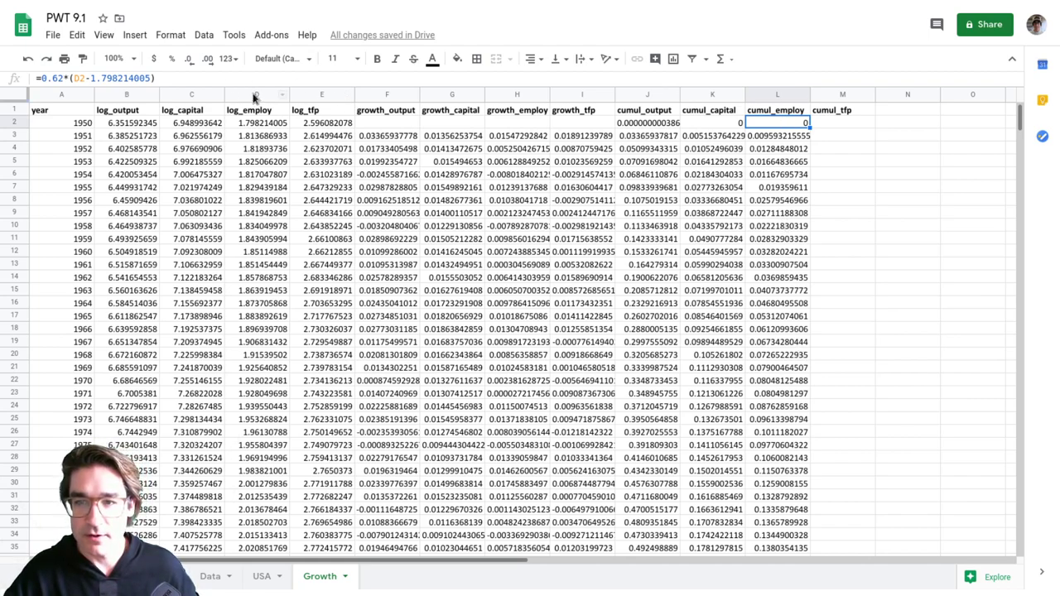
- Enter =E2-2.596082078 in M2, using the copied 1950 log_tfp value from E2 as the base
left_click(313, 126)
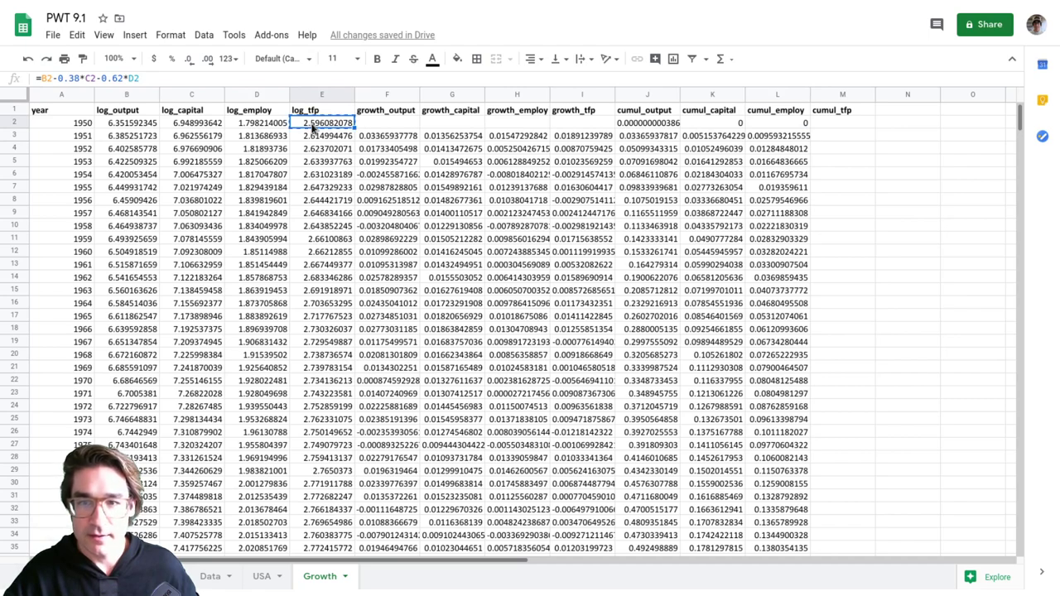
key("ctrl+c")
left_click(858, 126)
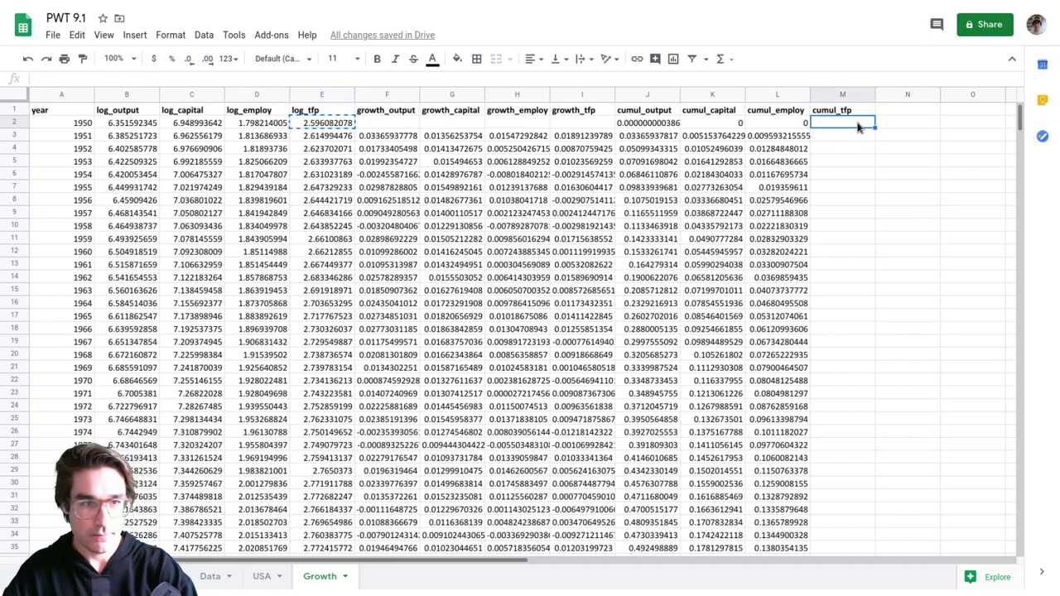
type("=")
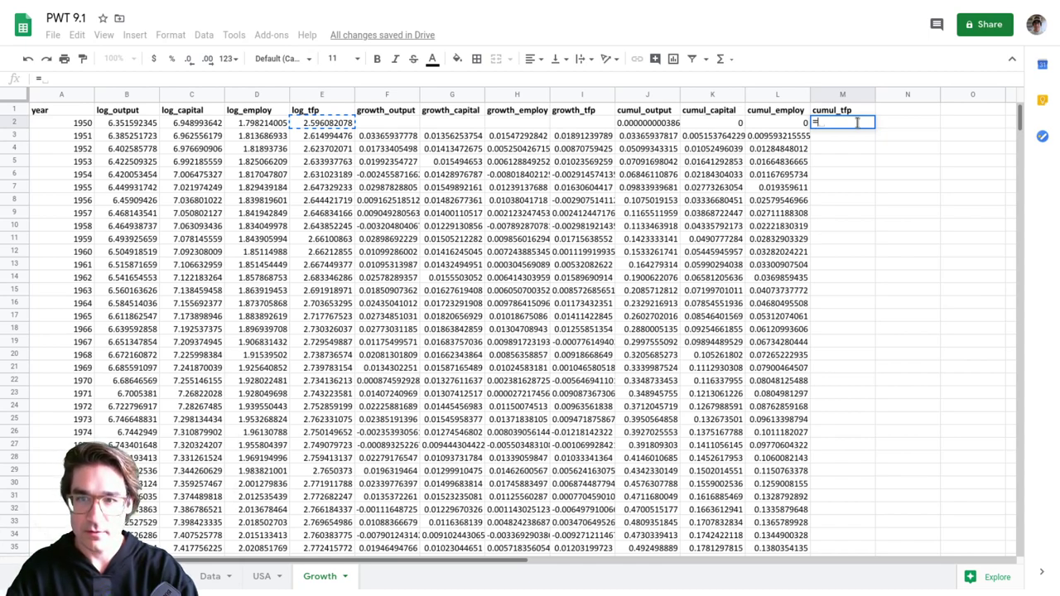
type("E2")
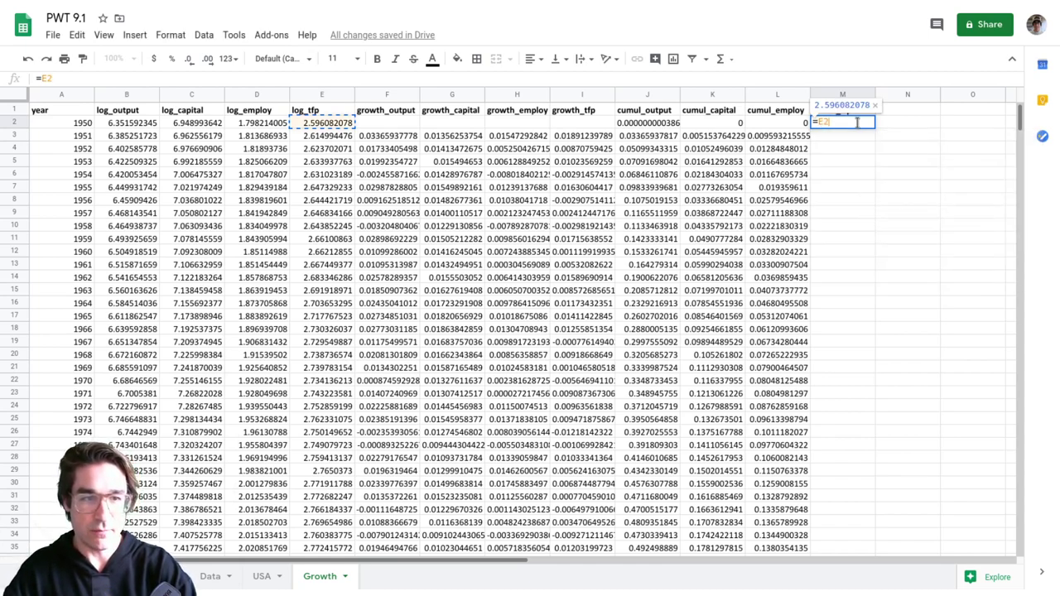
type("-")
key("ctrl+v")
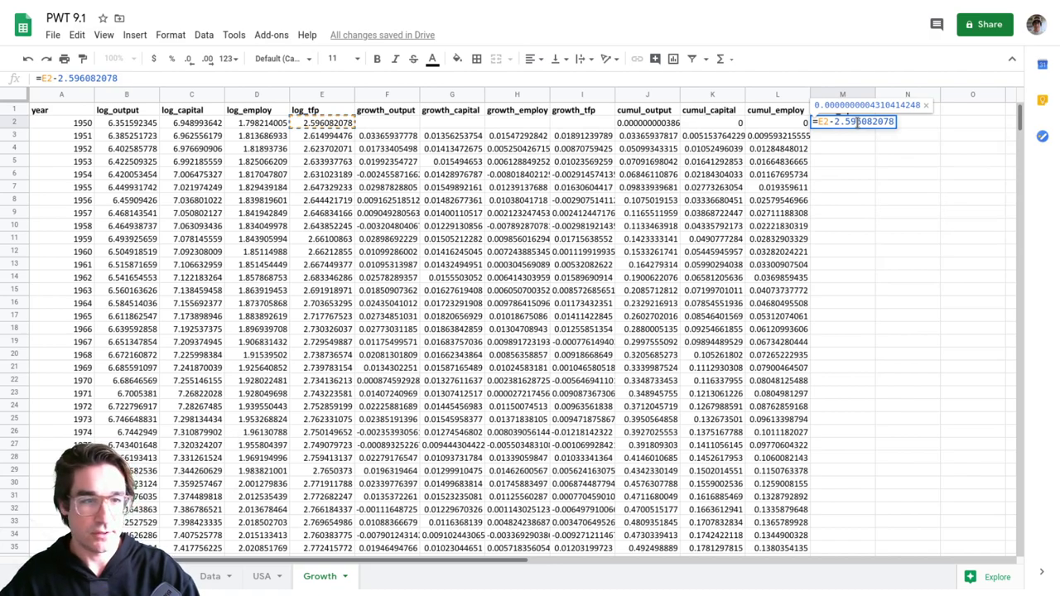
key("Return")
- Fill the cumul_tfp formula from M2 down through the 2017 row
left_click(859, 125)
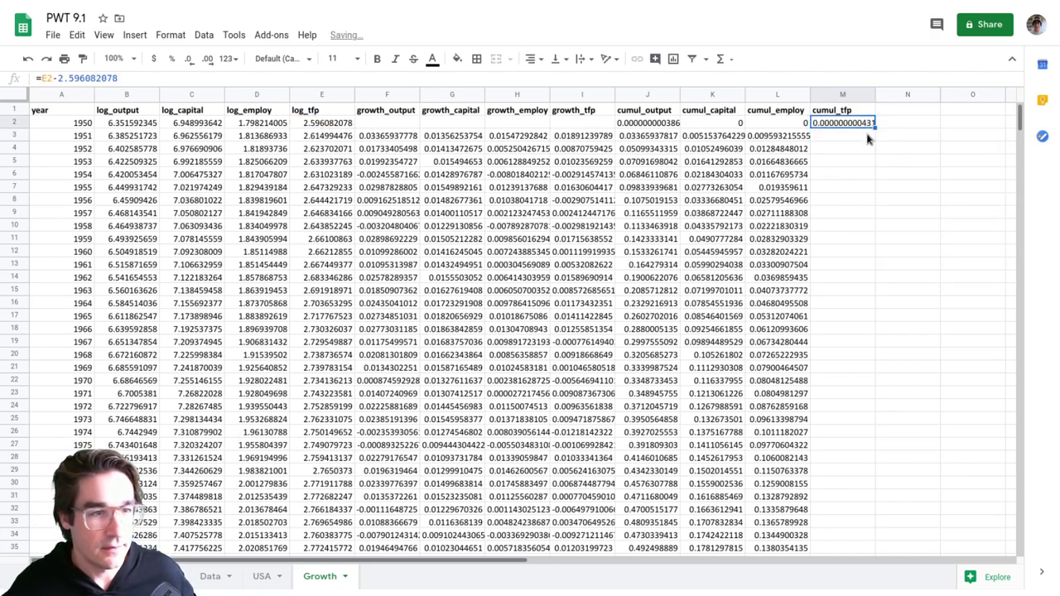
left_click_drag(875, 129, 859, 410)
scroll(875, 248, "down", 10)
scroll(878, 332, "up", 5)
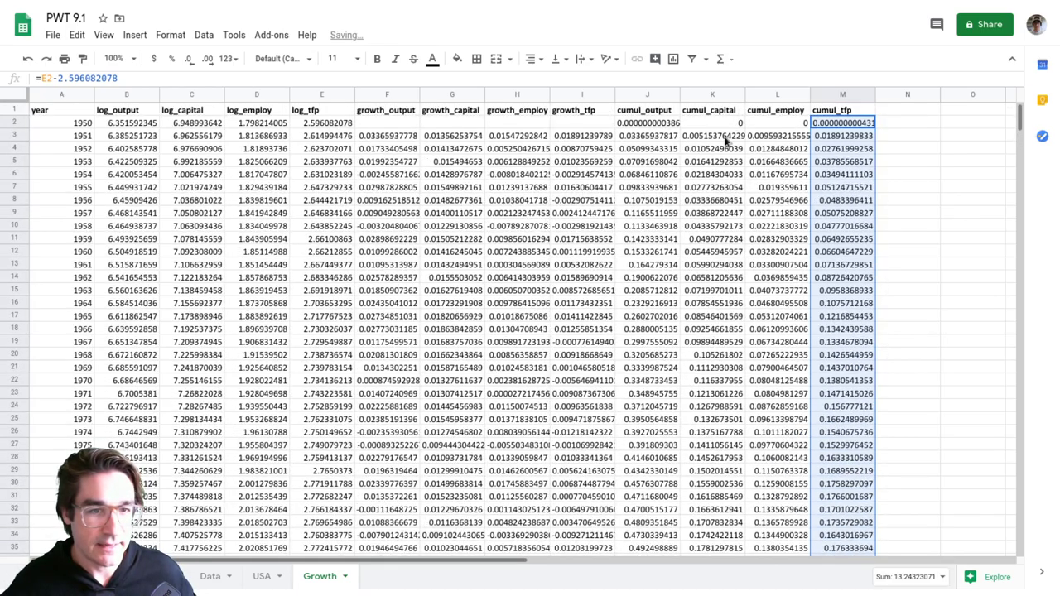
- Examine the formulas in the four cumulative growth columns J to M, including the cumul_capital rows down to 1953
left_click(636, 124)
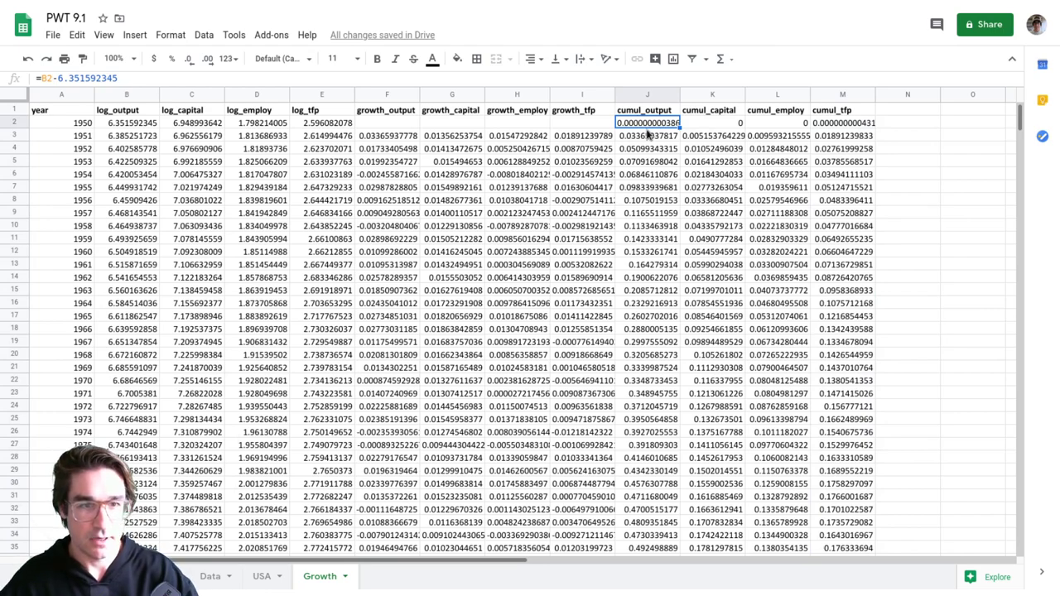
key("Right")
key("Right")
key("Right")
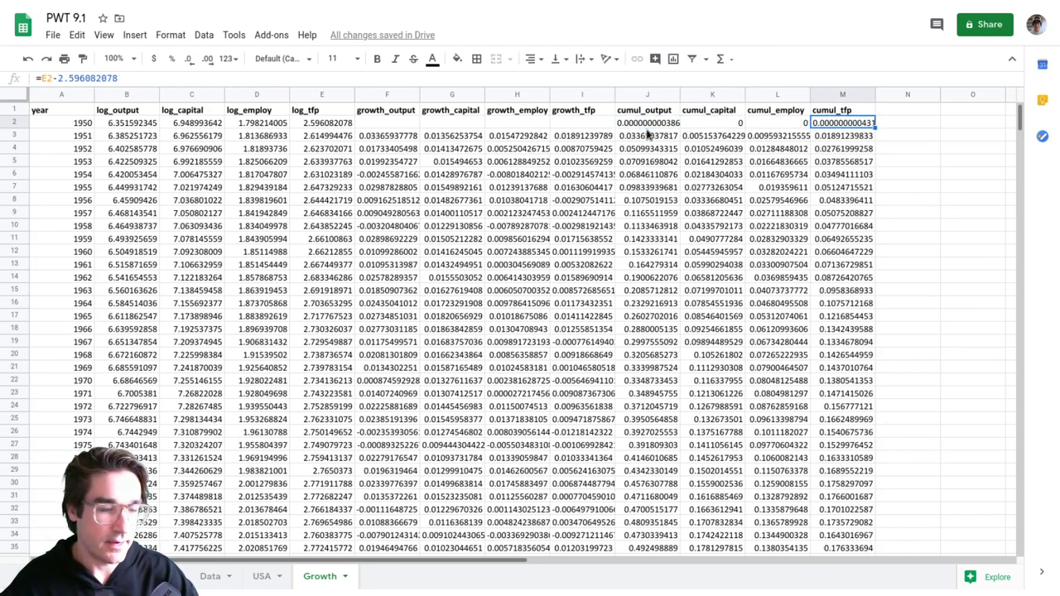
key("Left")
key("Left")
key("Down")
key("Down")
key("Down")
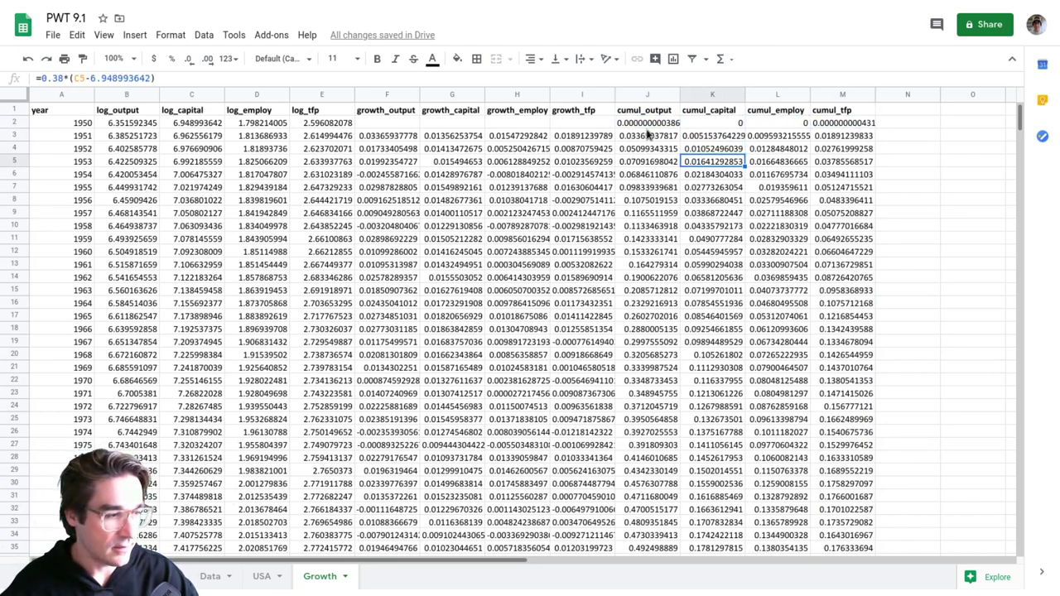
key("Right")
key("Up")
key("Up")
key("Up")
key("Left")
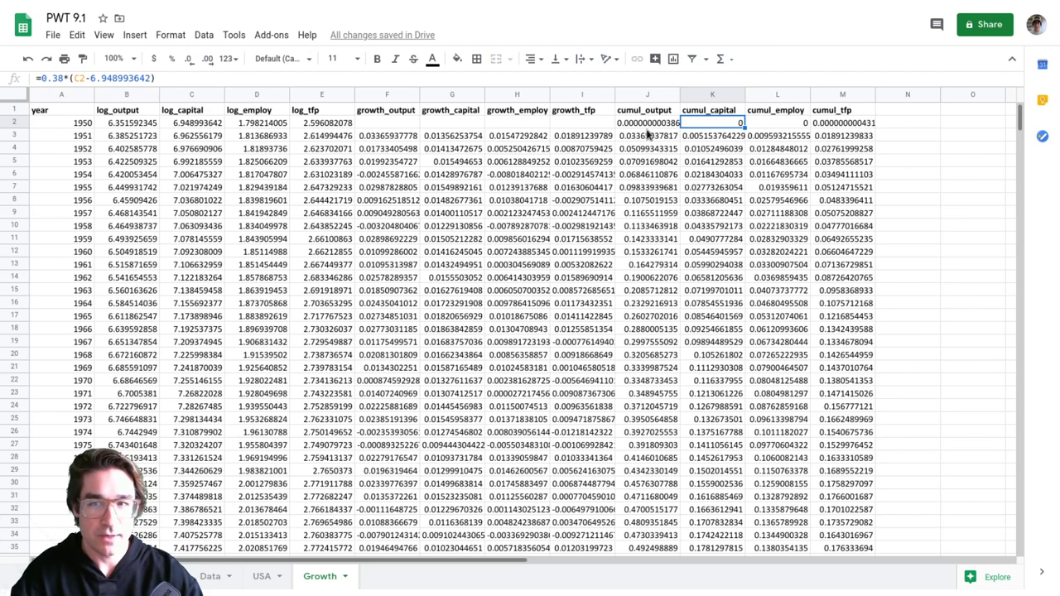
- Insert a line chart of the cumul_capital, cumul_employ and cumul_tfp columns against year
left_click(60, 96)
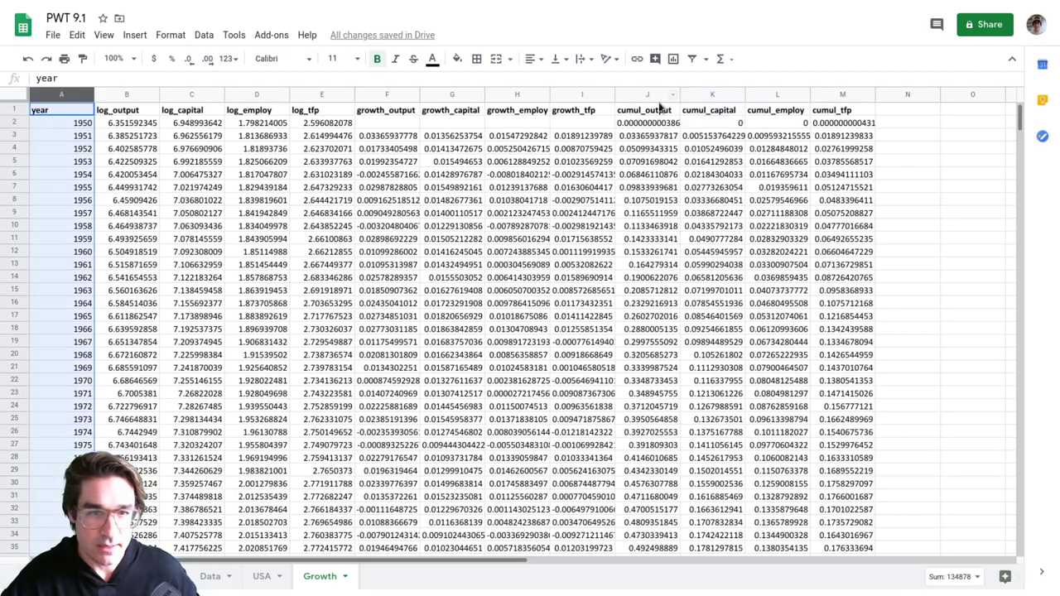
left_click(708, 96, "ctrl")
left_click(773, 96, "ctrl")
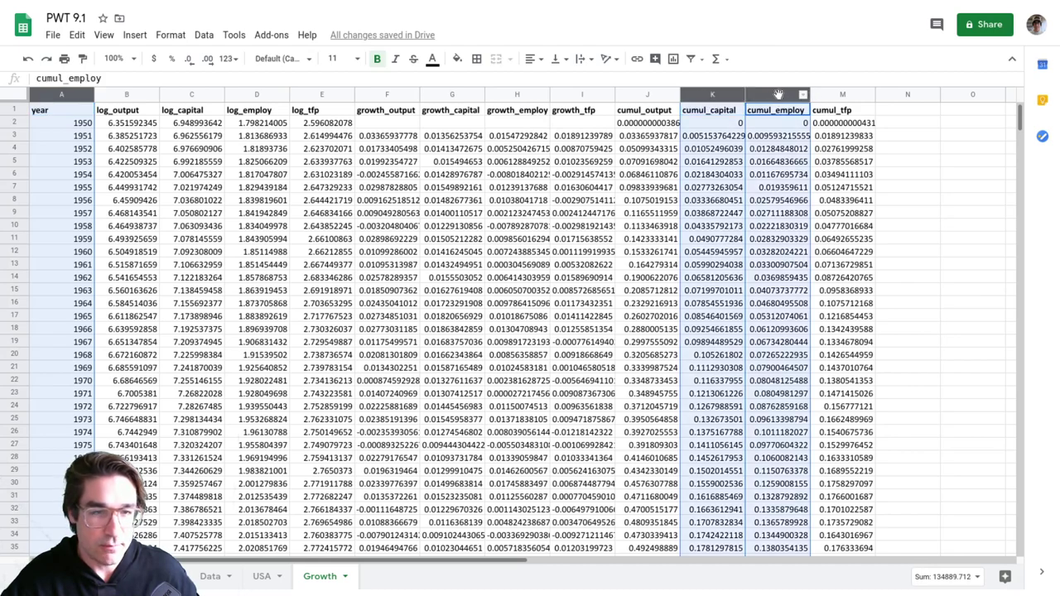
left_click(841, 96, "ctrl")
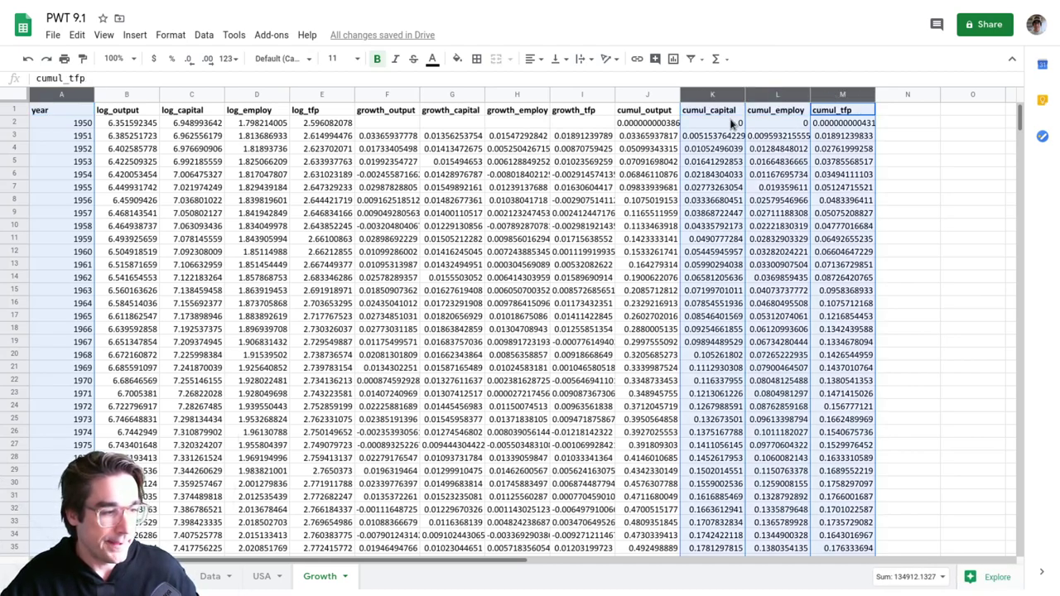
left_click(134, 35)
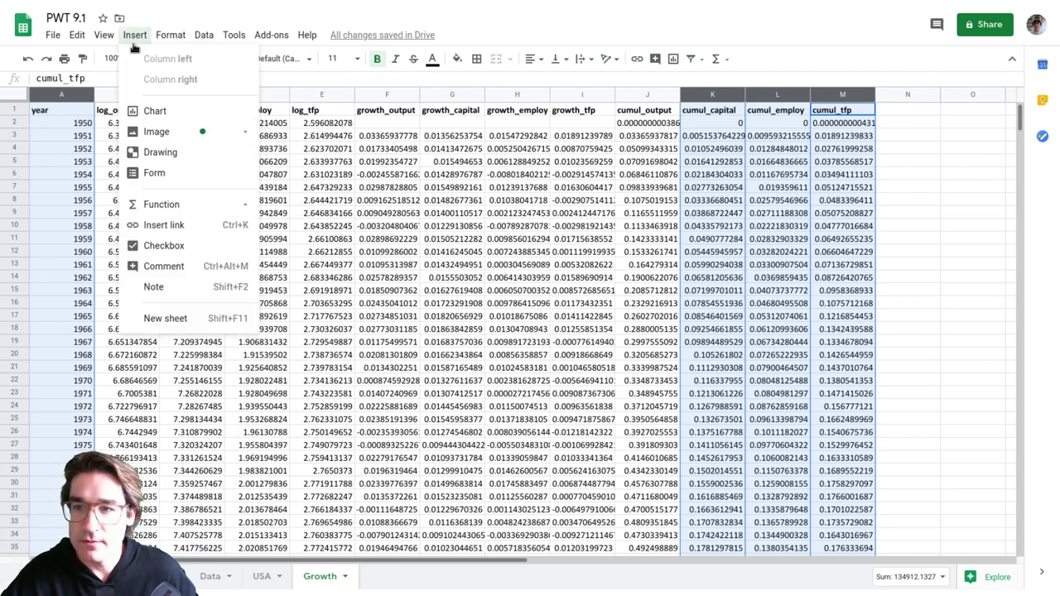
left_click(175, 112)
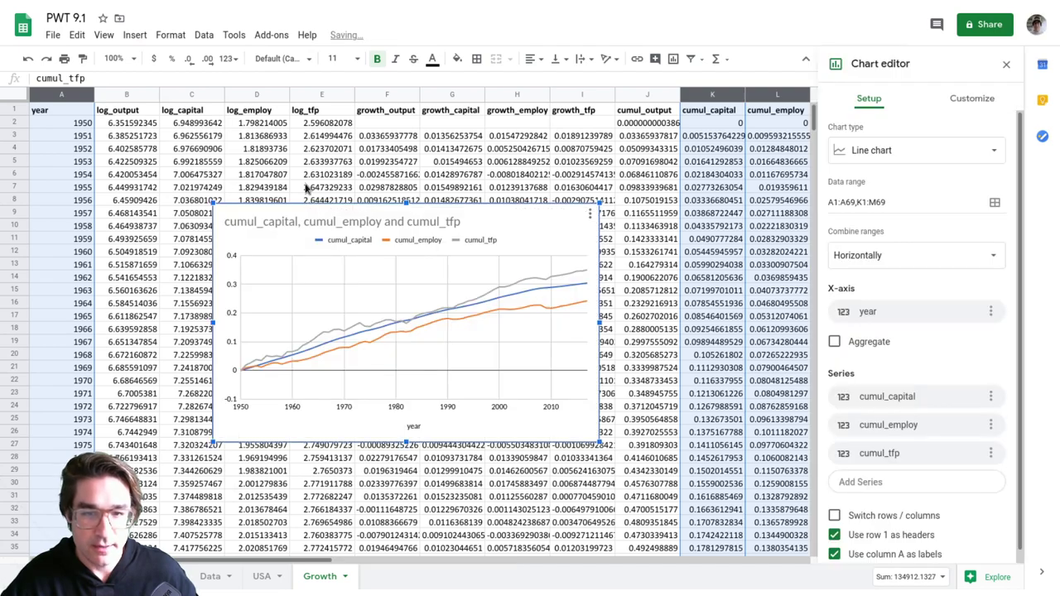
- Set the chart title to "Growth Decomposition, USA"
left_click(411, 222)
left_click(412, 222)
type("G")
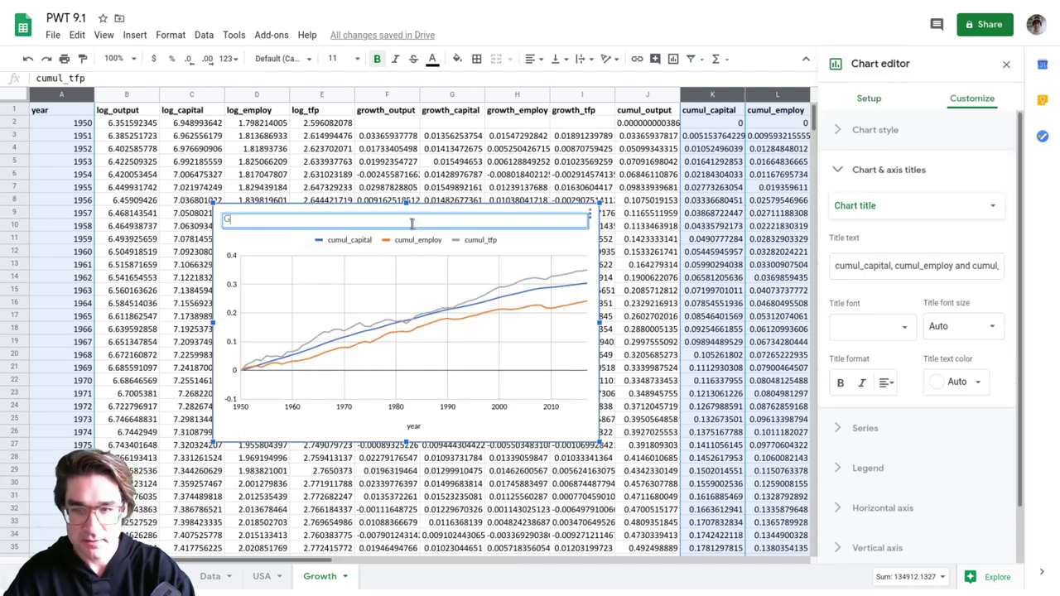
type("rowth Decomposition, USA")
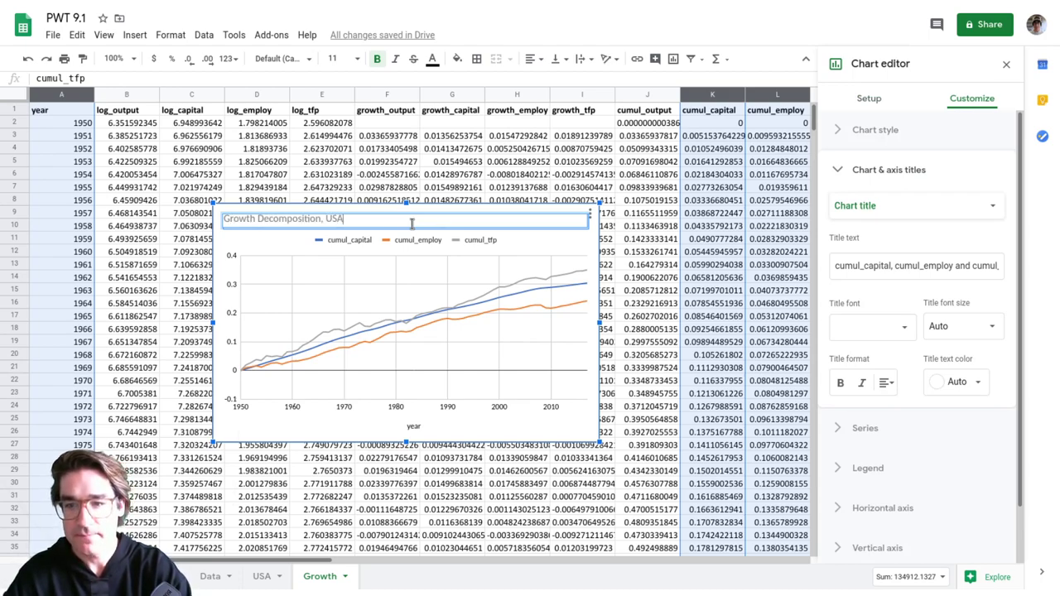
key("Return")
left_click(528, 246)
- Turn on the Maximize chart style for the growth decomposition chart and close the chart editor
left_click(884, 134)
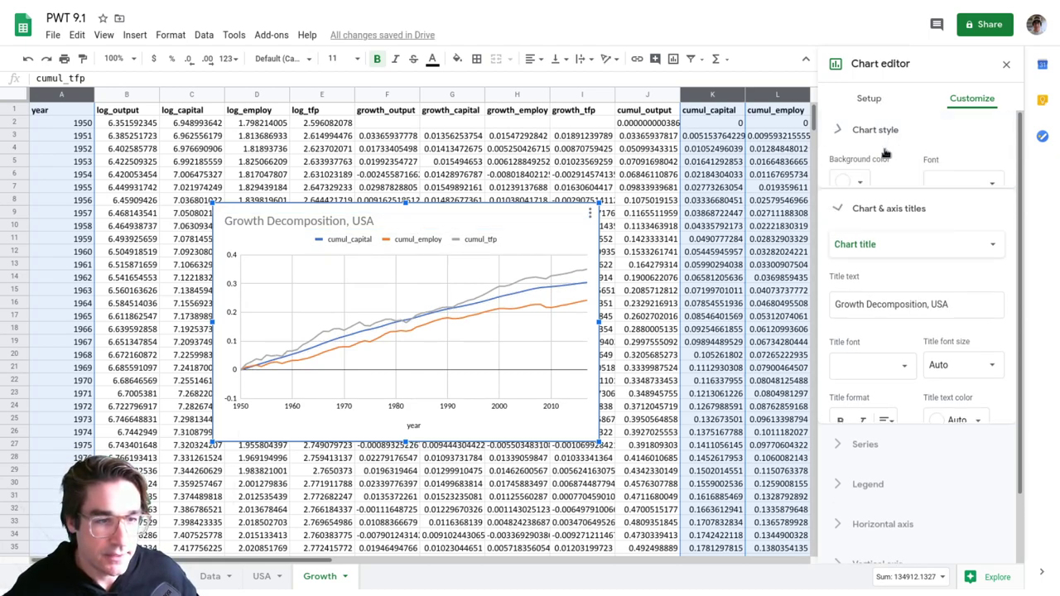
left_click(876, 312)
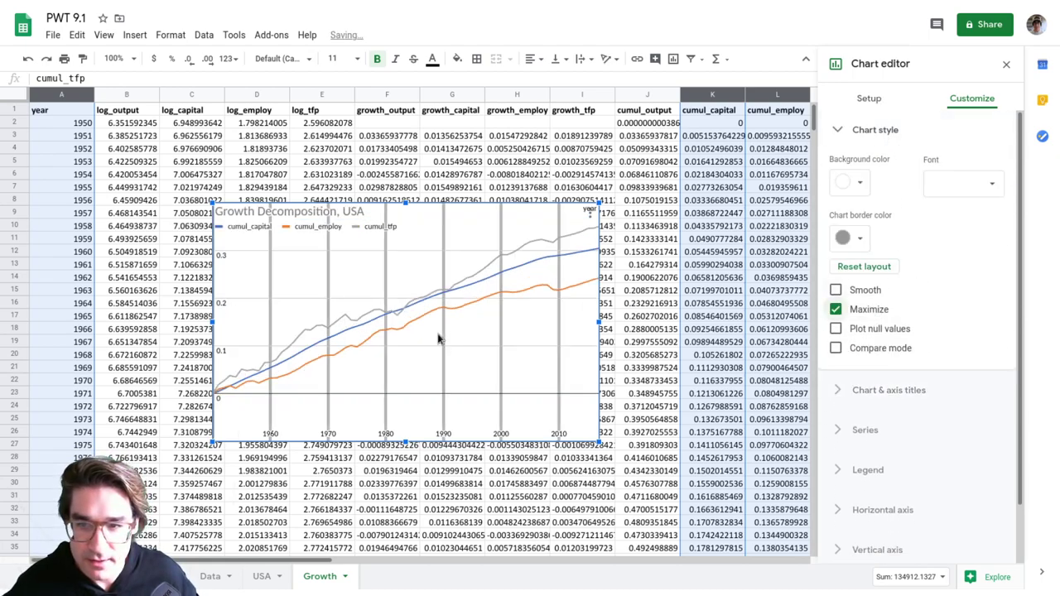
left_click(483, 123)
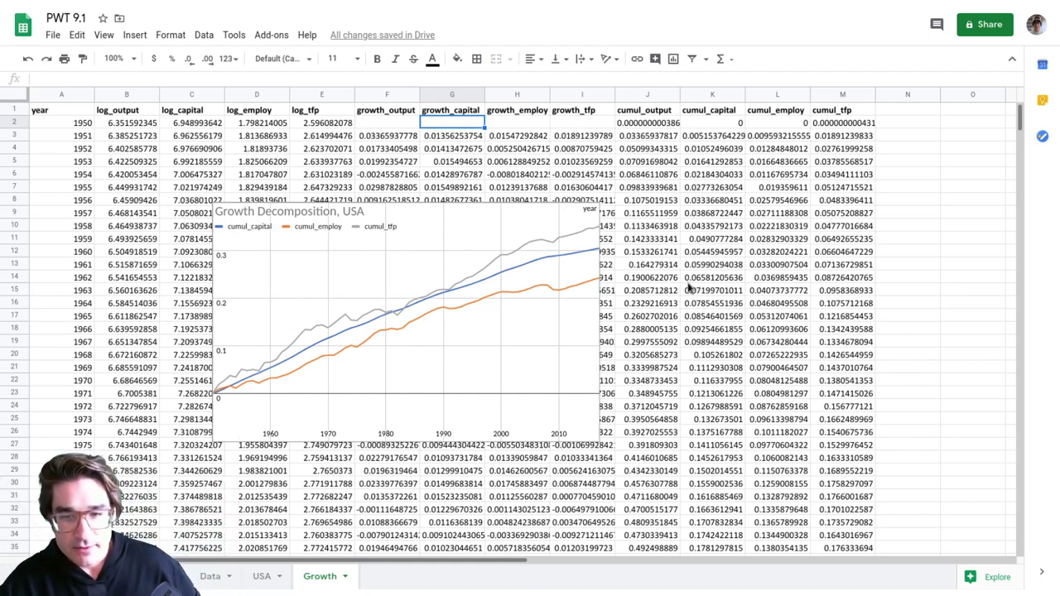
- Switch to the course web page, open the Case Study problem set and read its Growth Analysis questions
left_click(486, 333)
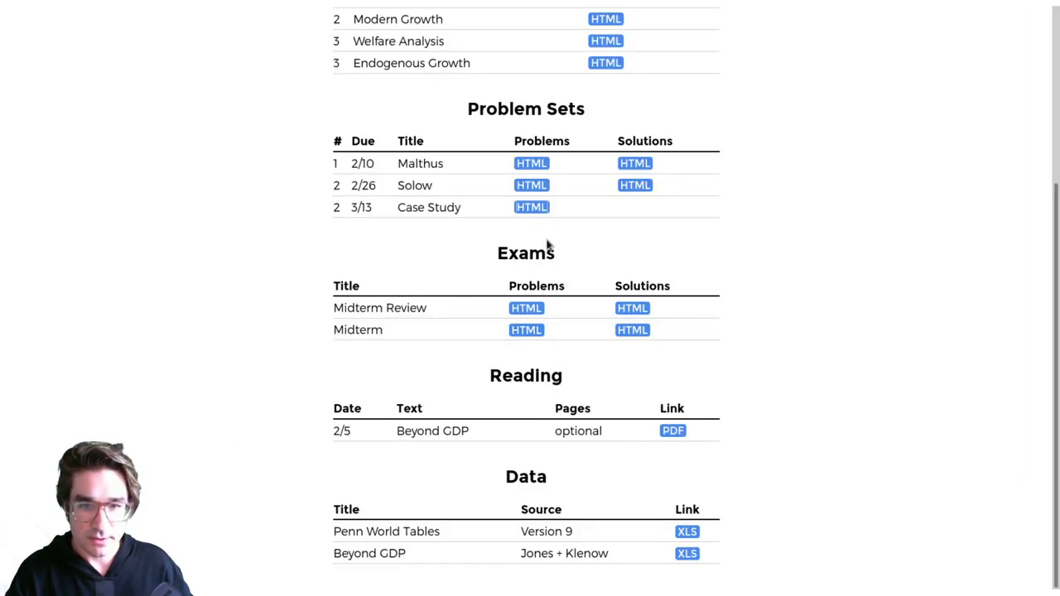
left_click(532, 207)
scroll(614, 365, "down", 5)
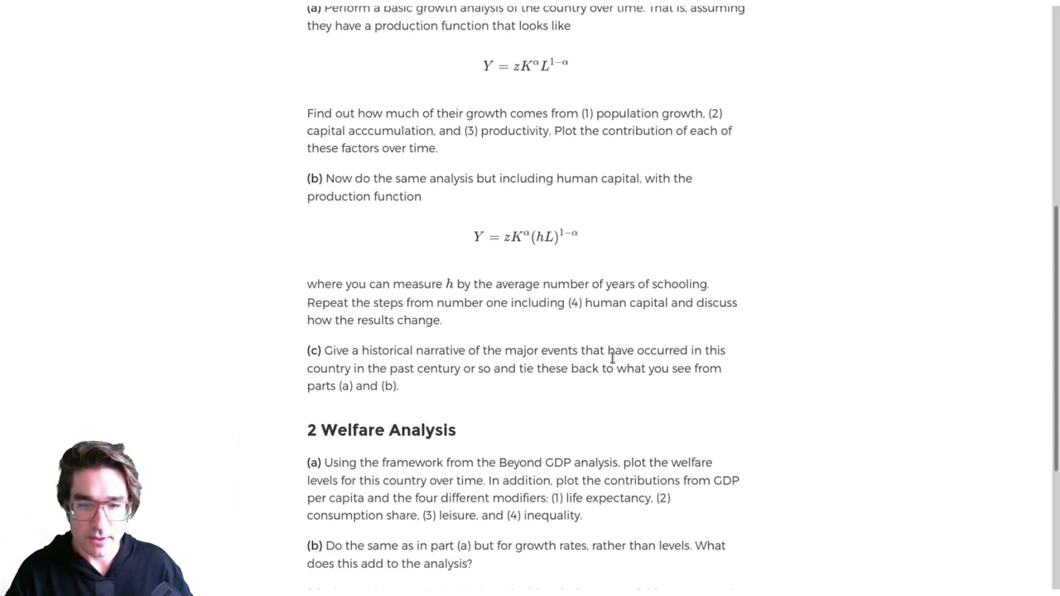
scroll(613, 362, "up", 2)
scroll(611, 350, "down", 1)
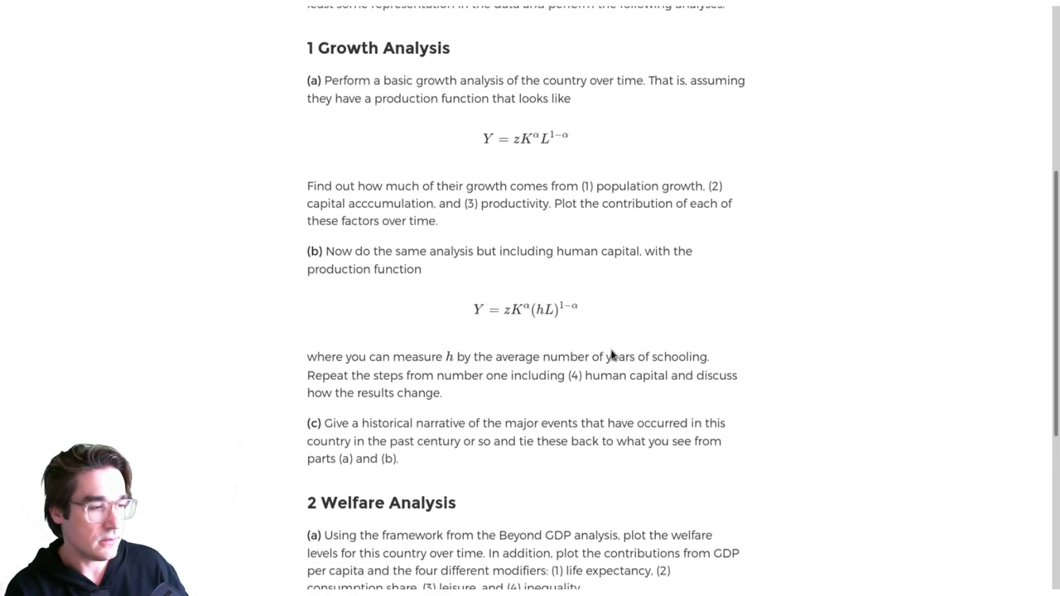
- Compare the production functions in Growth Analysis parts (a) and (b), examining the productivity term z and the human capital term h
scroll(611, 352, "down", 1)
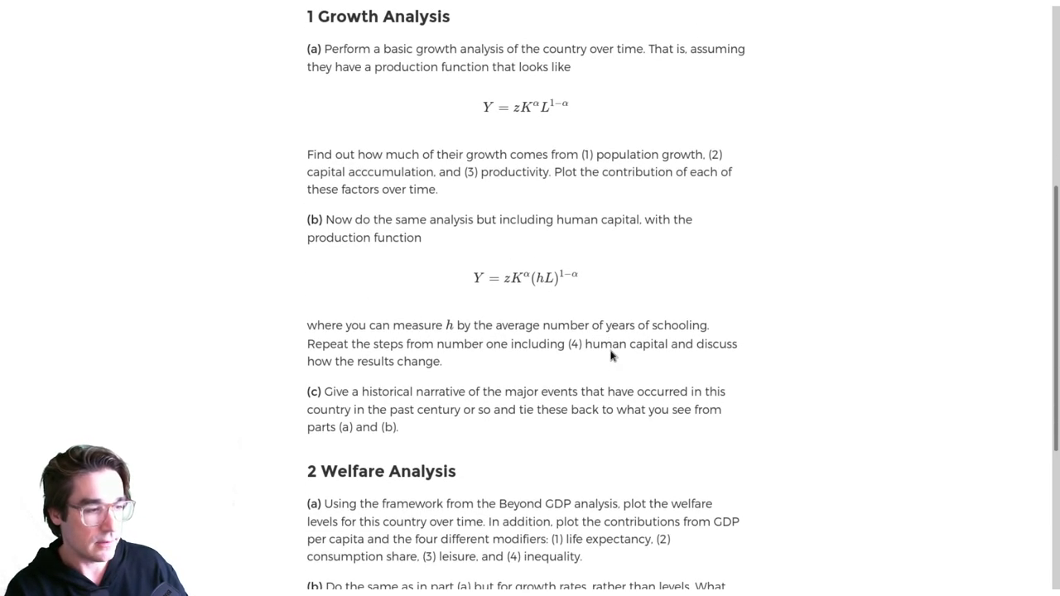
scroll(609, 356, "down", 1)
scroll(608, 360, "up", 1)
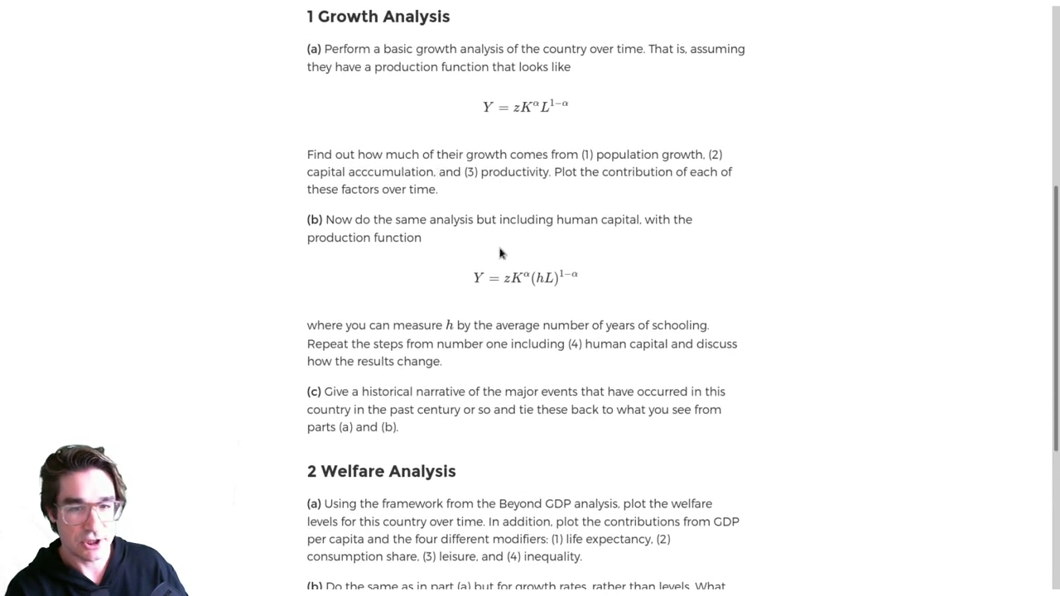
double_click(516, 106)
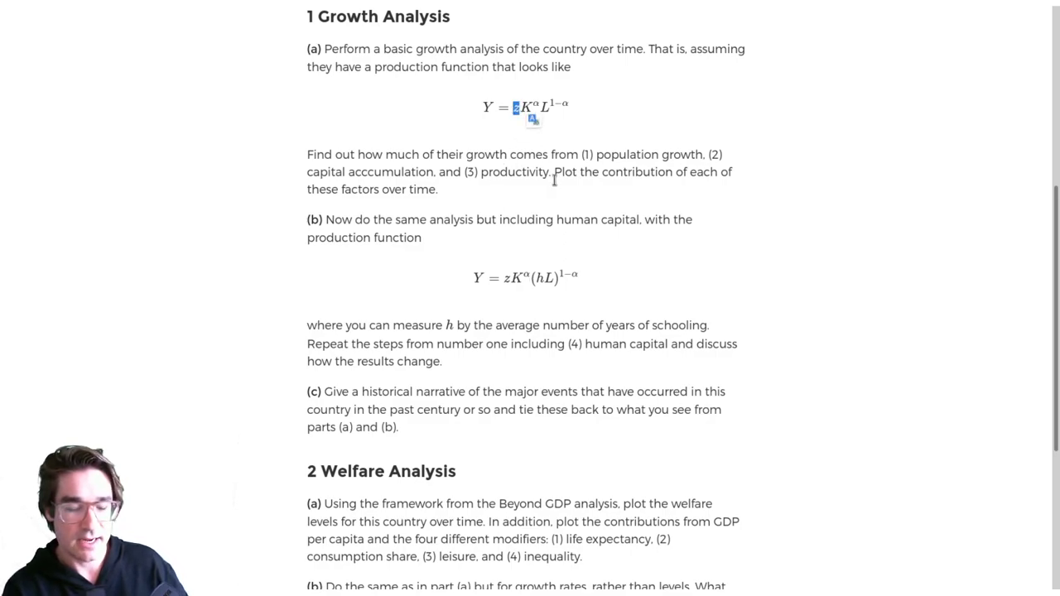
double_click(539, 278)
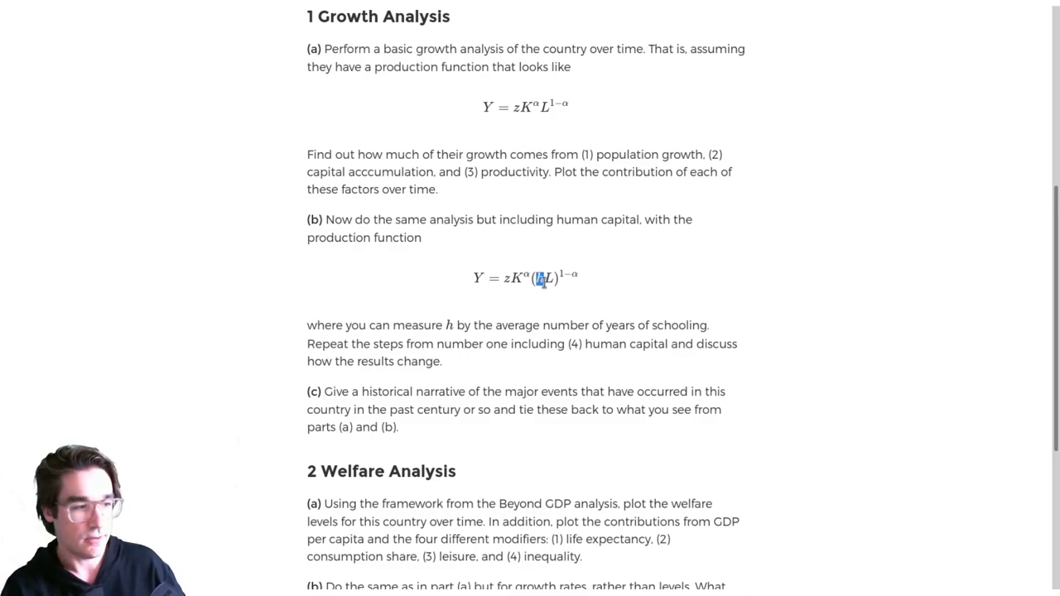
- Read the Welfare Analysis and Inequality Analysis questions of the Case Study, examining the reference to the Beyond GDP framework
scroll(544, 283, "down", 2)
scroll(543, 288, "down", 3)
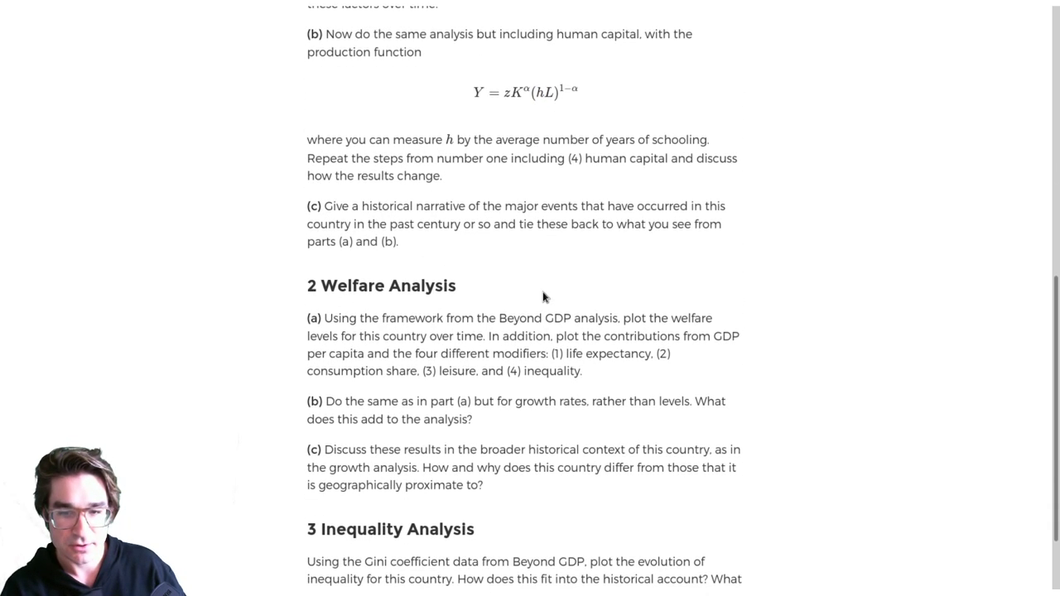
scroll(542, 291, "down", 1)
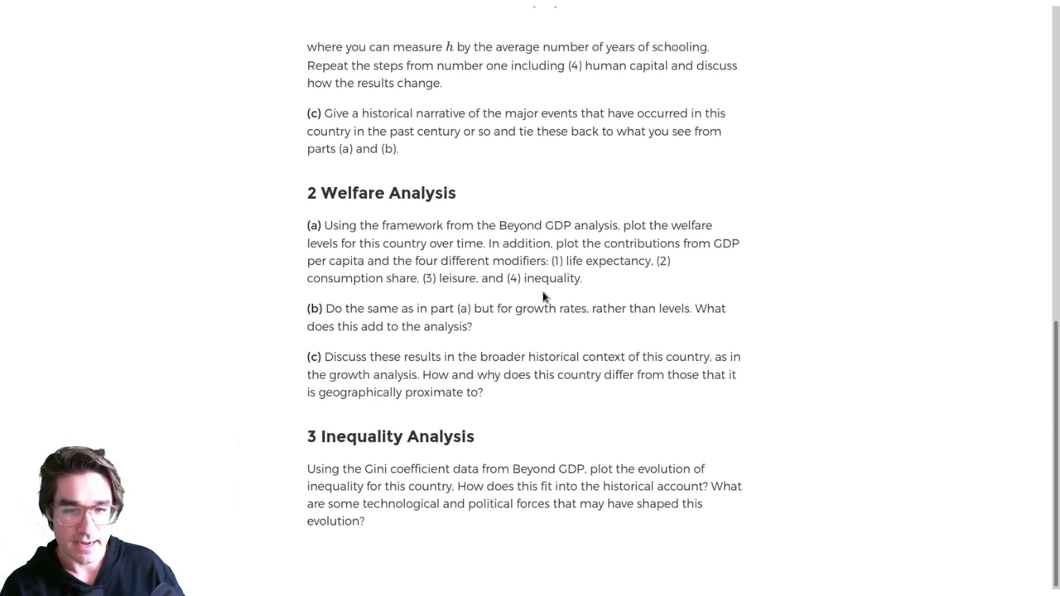
left_click_drag(498, 225, 571, 228)
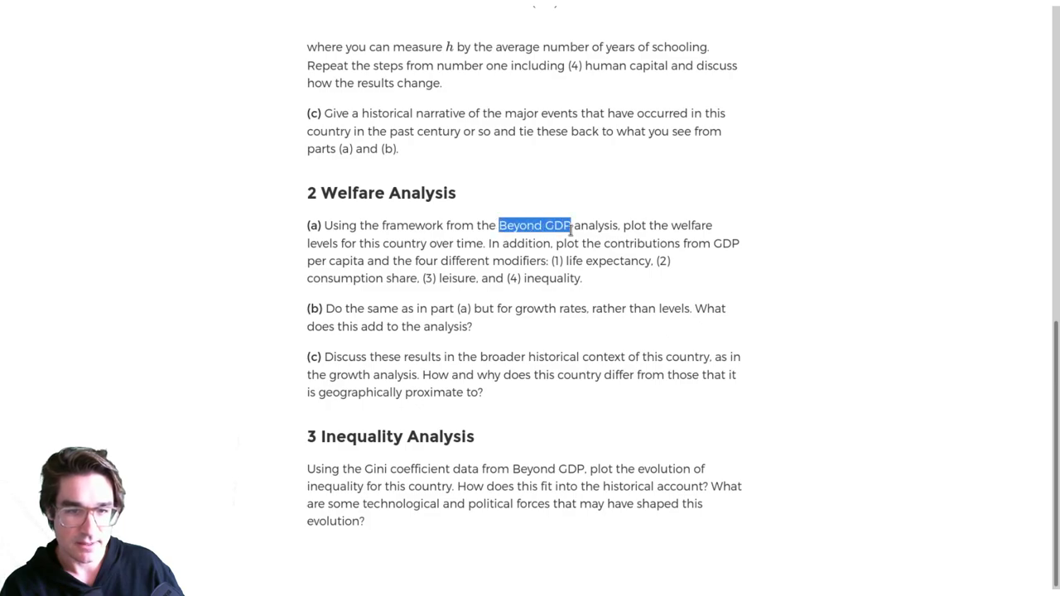
left_click(561, 239)
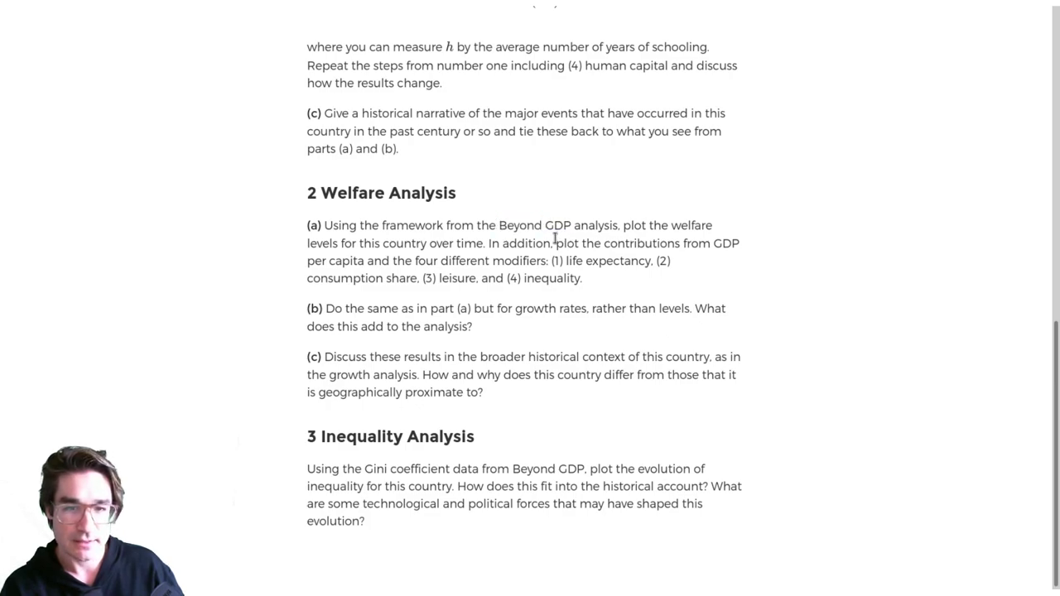